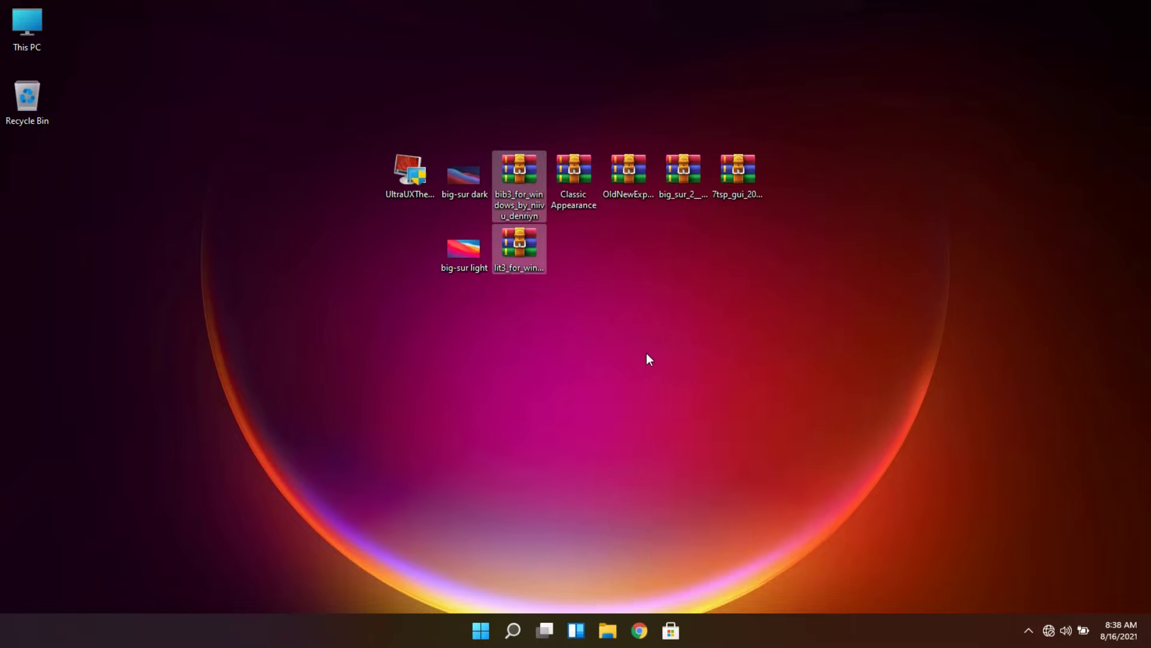
Extract the two selected theme archives and open the Windows 10+11 Themes by niivu folder inside the extracted BIB3 folder.
click(618, 478)
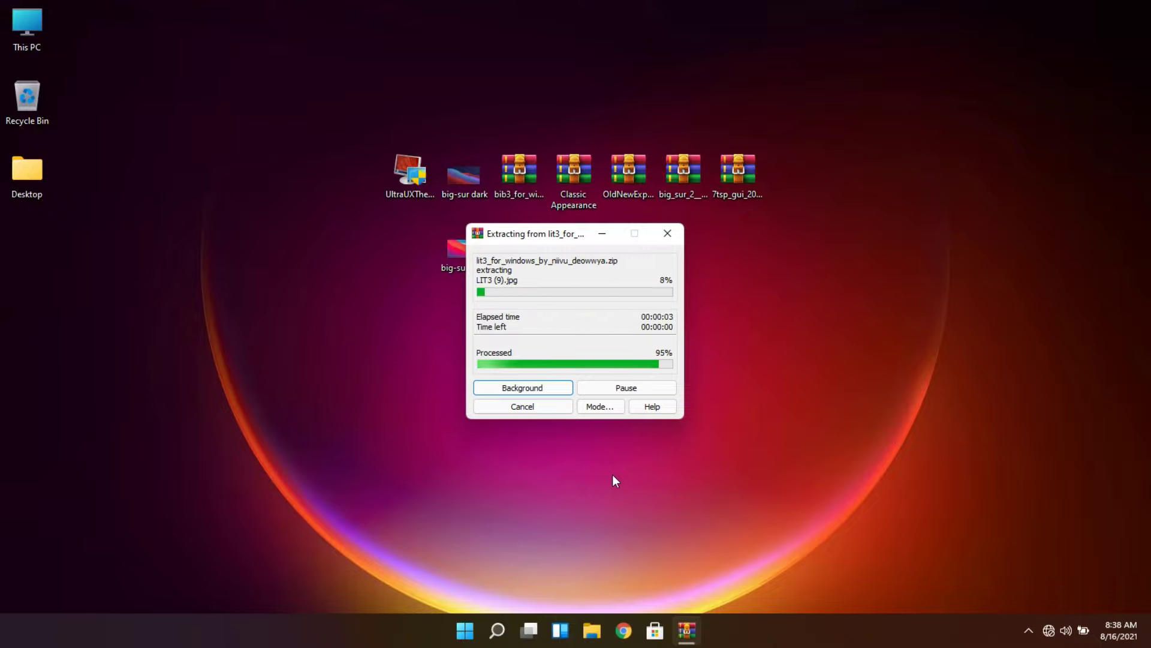
double_click(37, 178)
click(361, 228)
shift+click(364, 247)
click(347, 223)
double_click(347, 223)
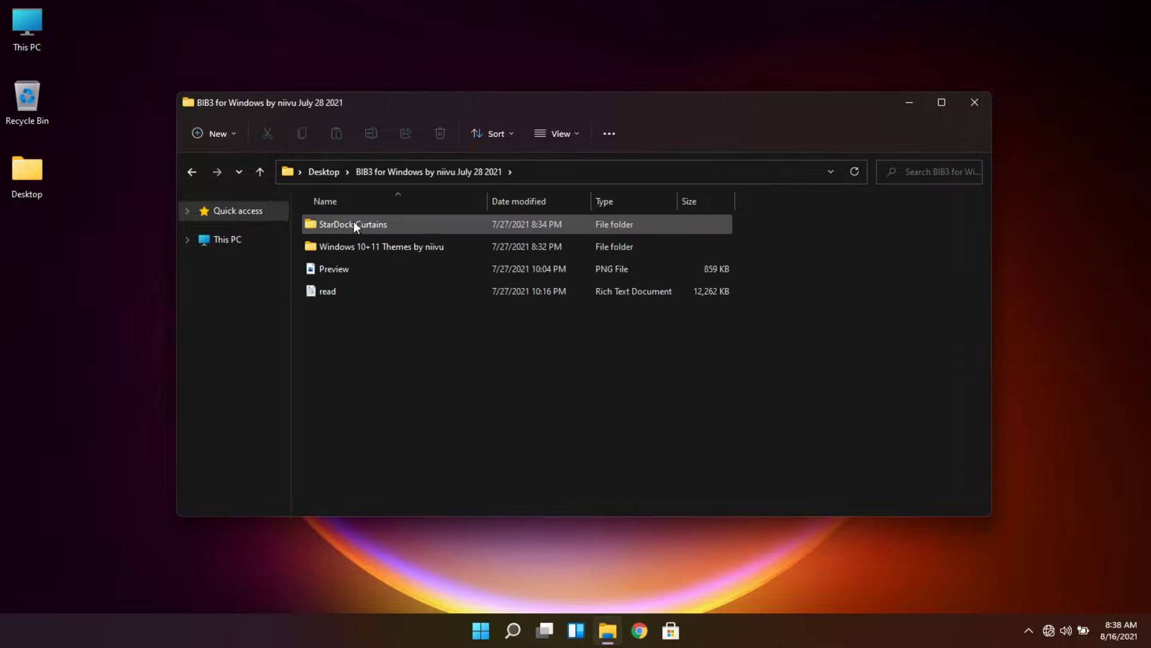
double_click(362, 245)
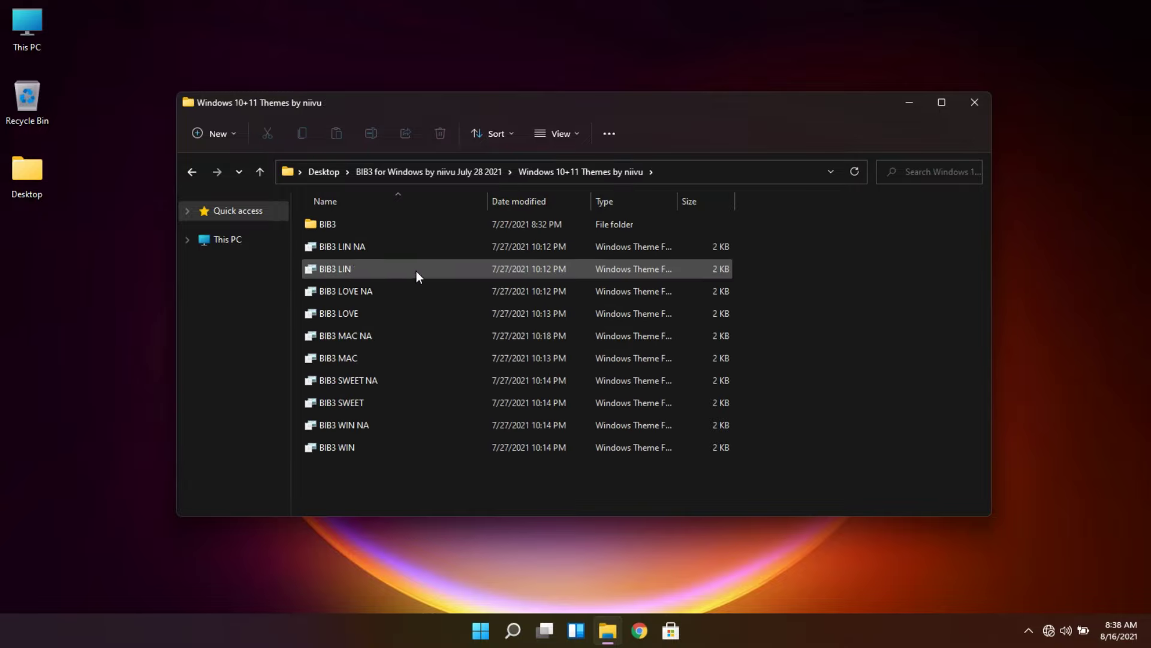
Cut the BIB3 folder and all BIB3 theme files, and move their window out of the way.
key(ctrl+a)
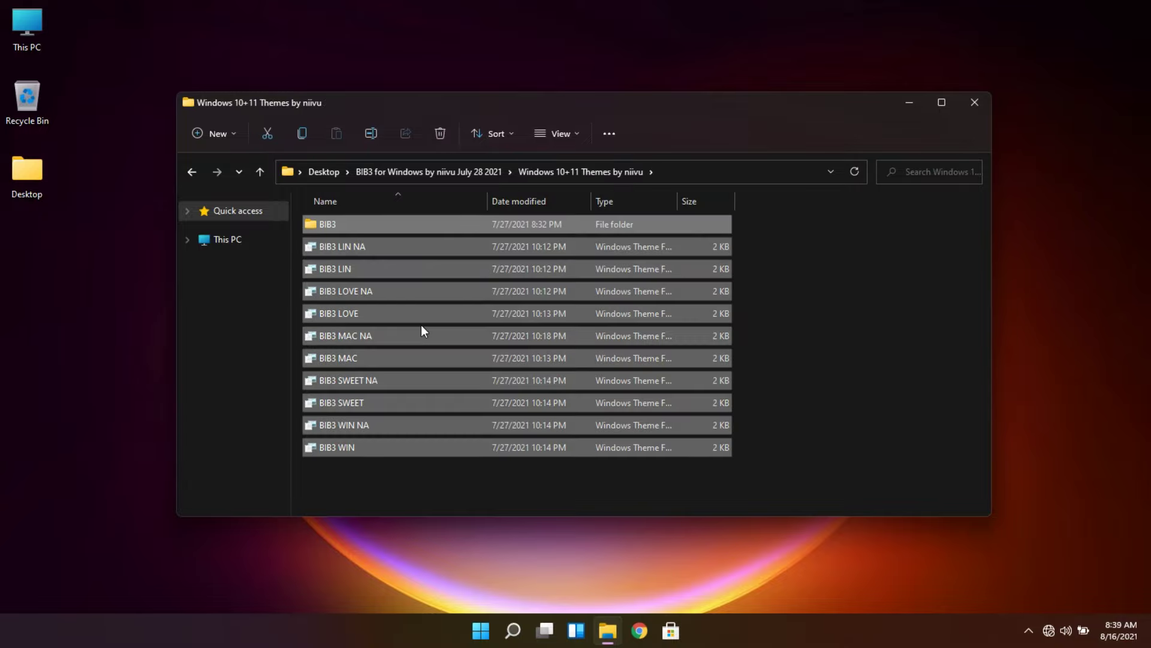
right_click(451, 352)
click(470, 369)
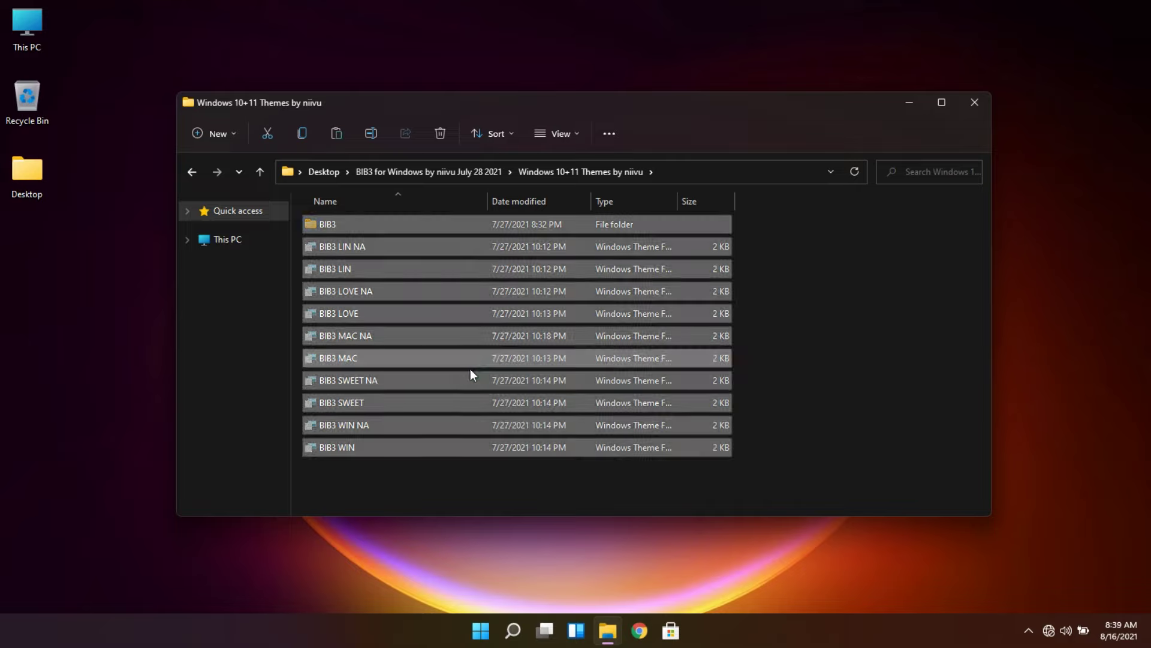
drag(339, 108, 1146, 617)
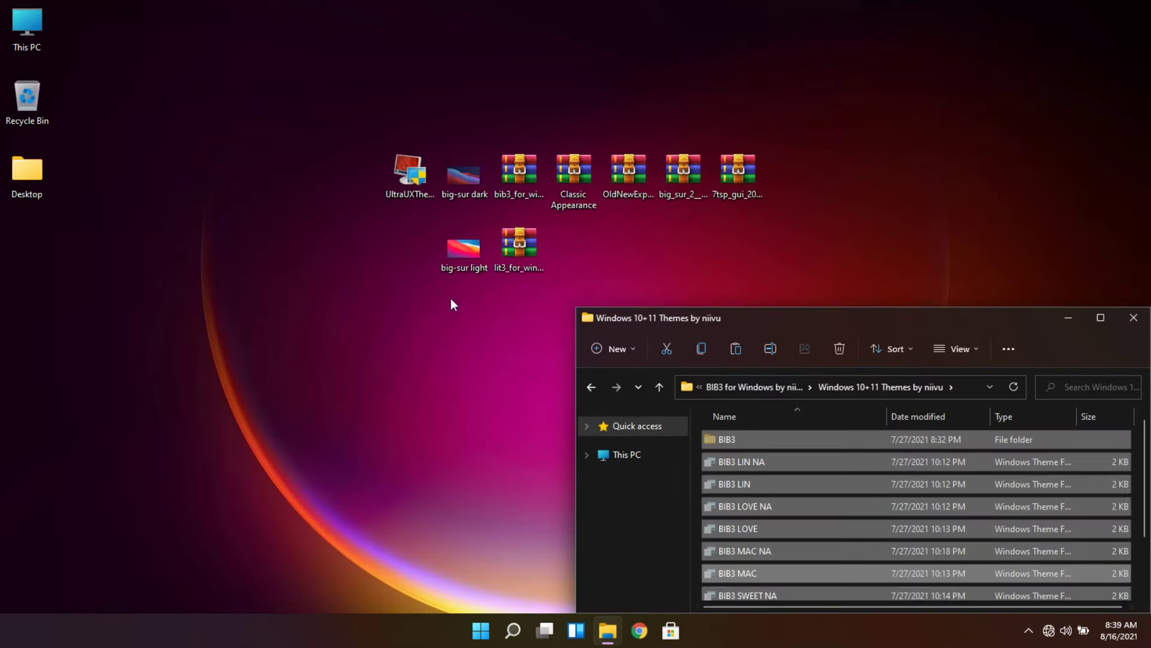
Open the folder C:\Windows\Resources\Themes in a separate window from This PC.
click(7, 22)
double_click(8, 23)
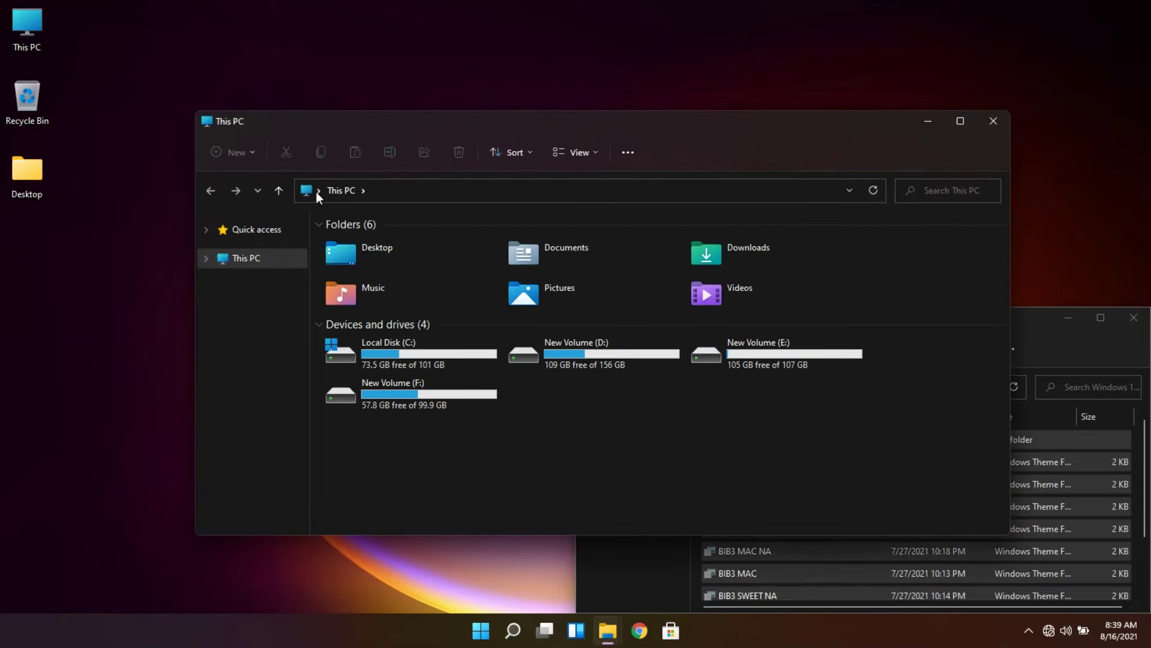
click(421, 361)
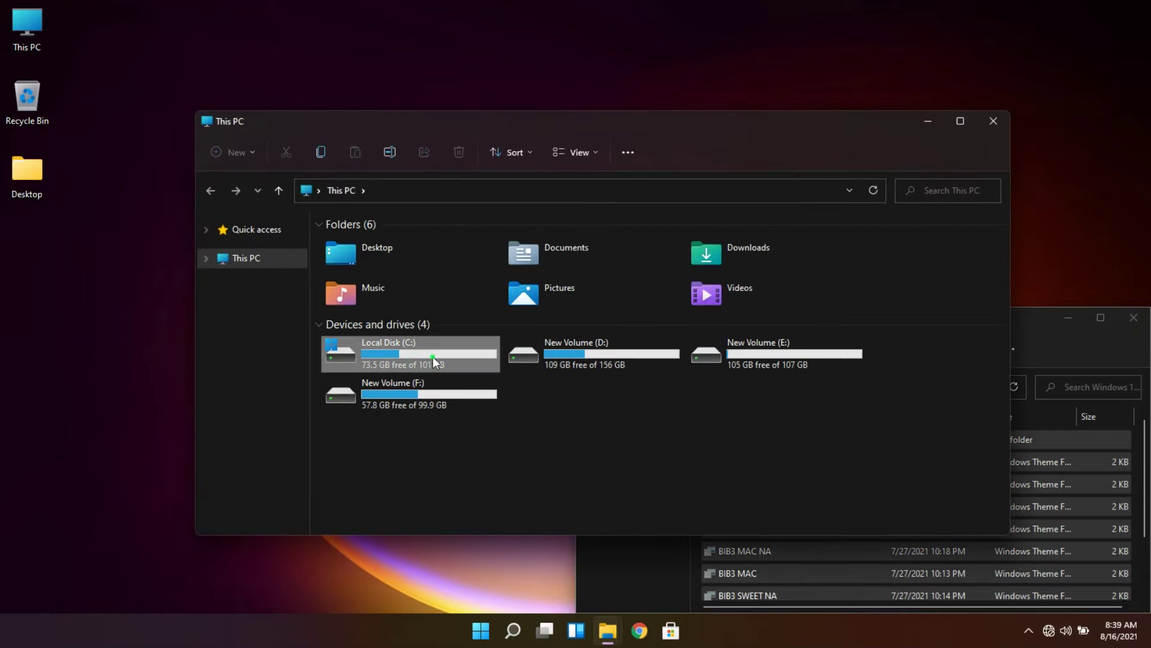
double_click(433, 357)
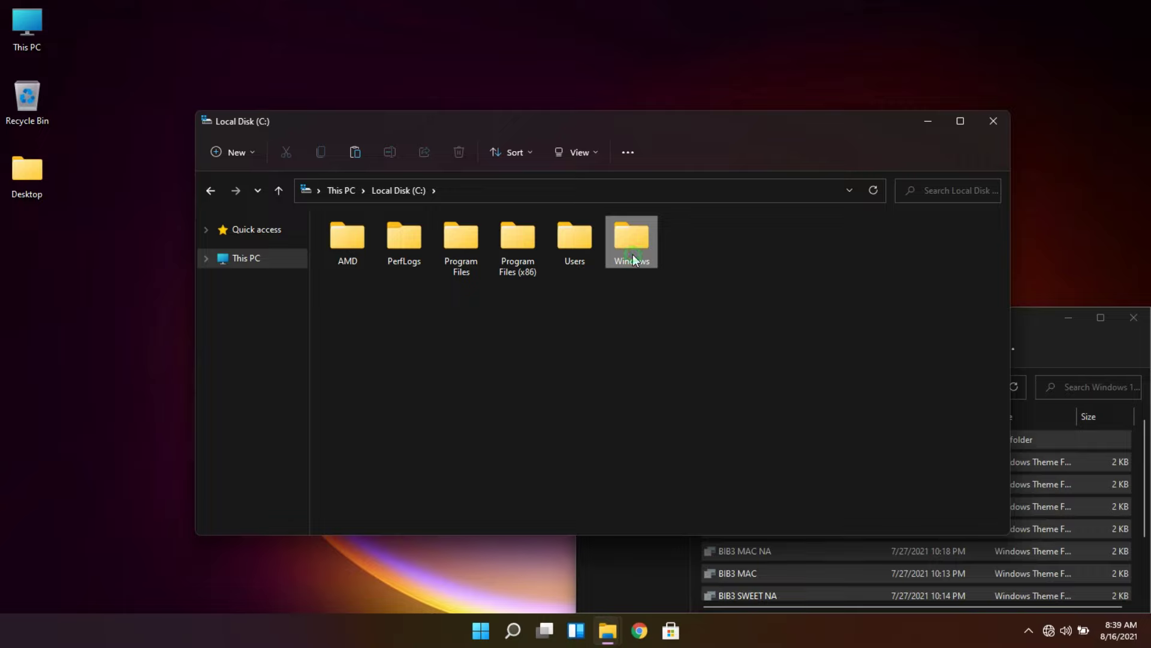
double_click(632, 254)
scroll(433, 416, down, 5)
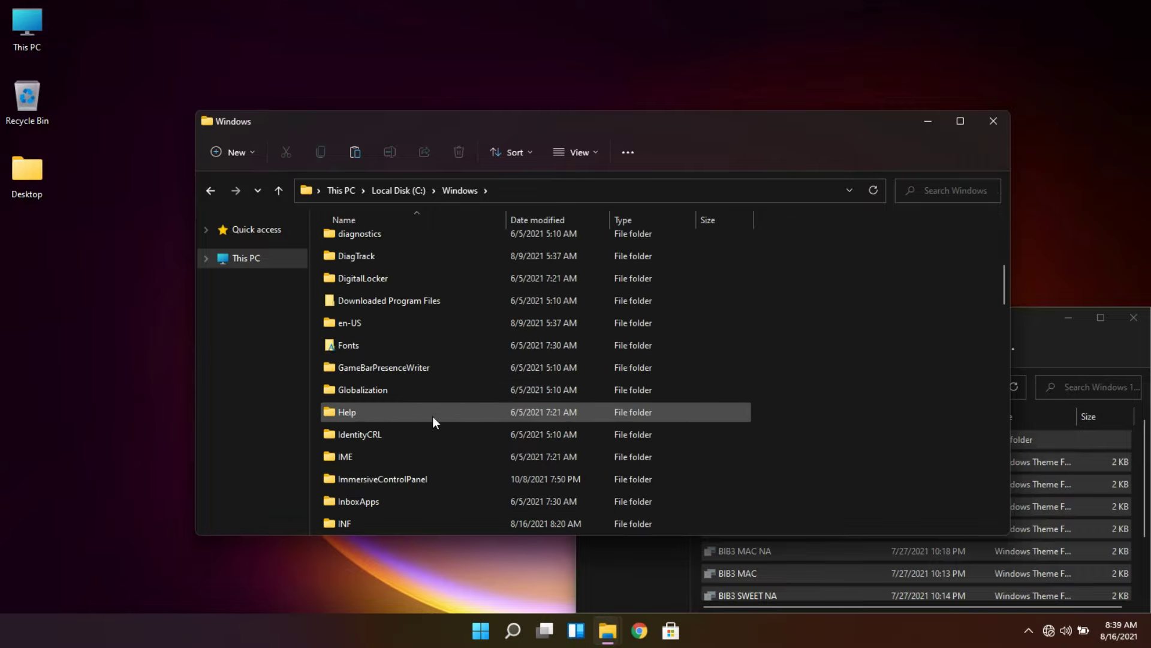
scroll(433, 416, down, 6)
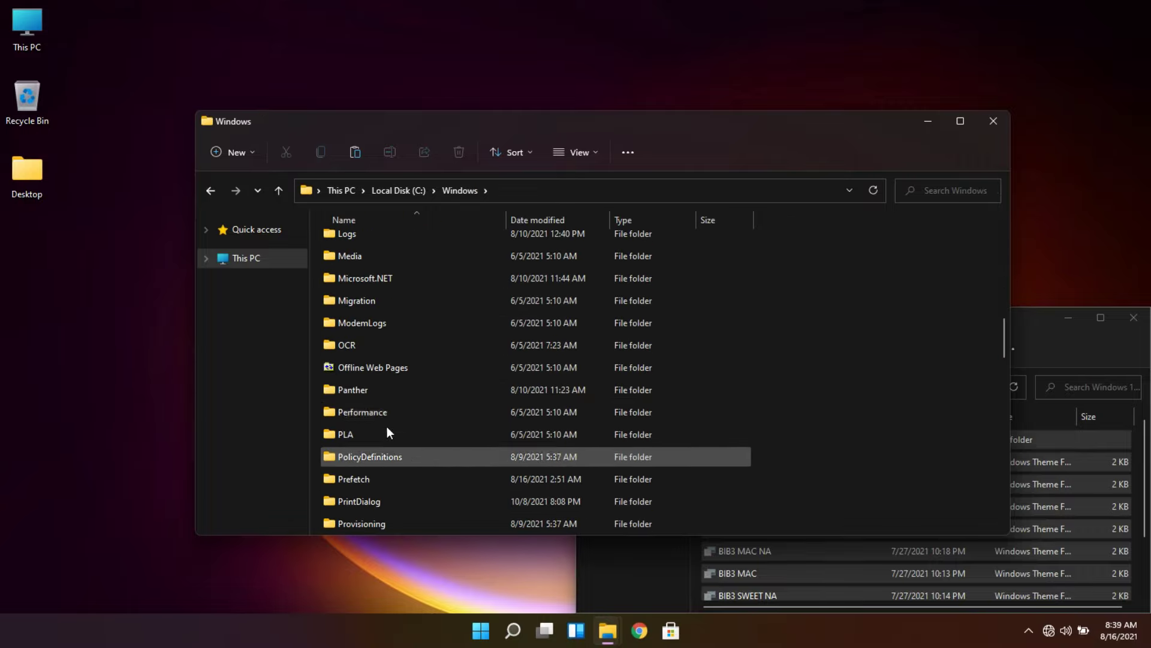
scroll(384, 420, down, 3)
click(352, 396)
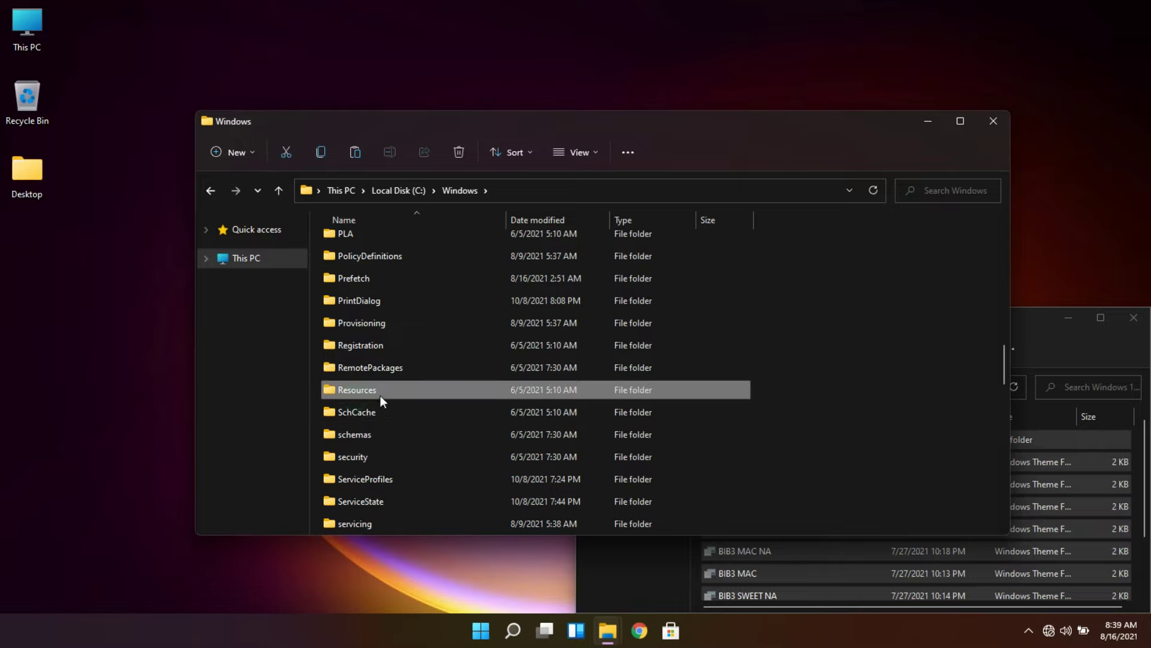
double_click(417, 392)
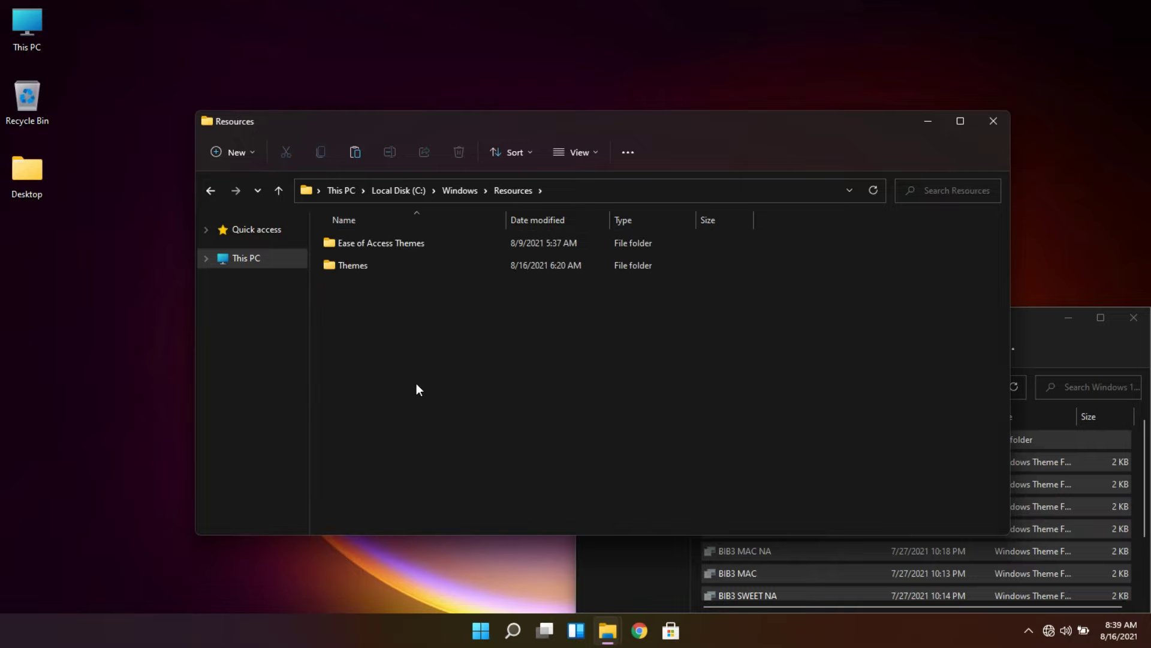
click(370, 260)
double_click(369, 264)
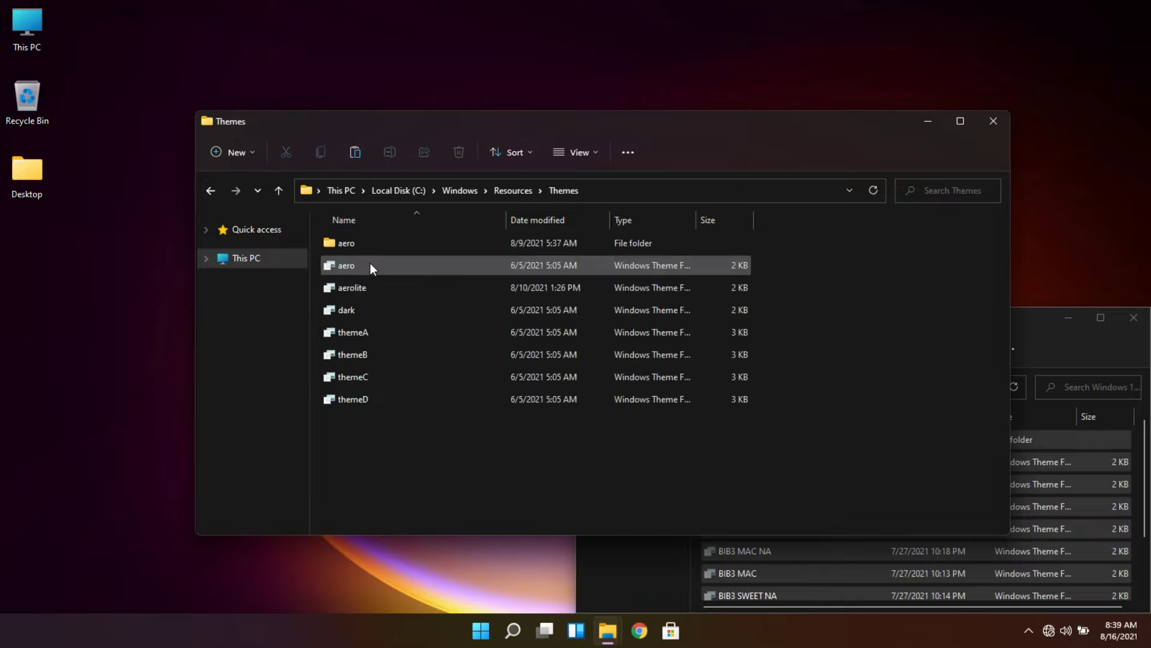
Paste the cut BIB3 items into the Themes folder, granting administrator permission.
right_click(412, 439)
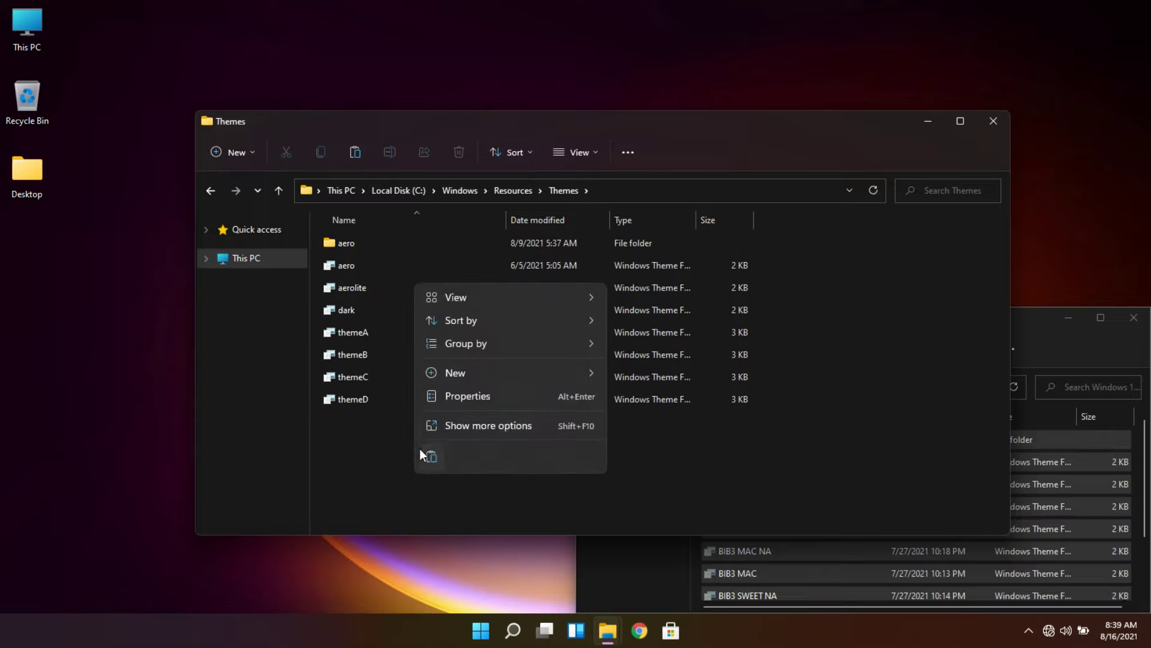
click(430, 454)
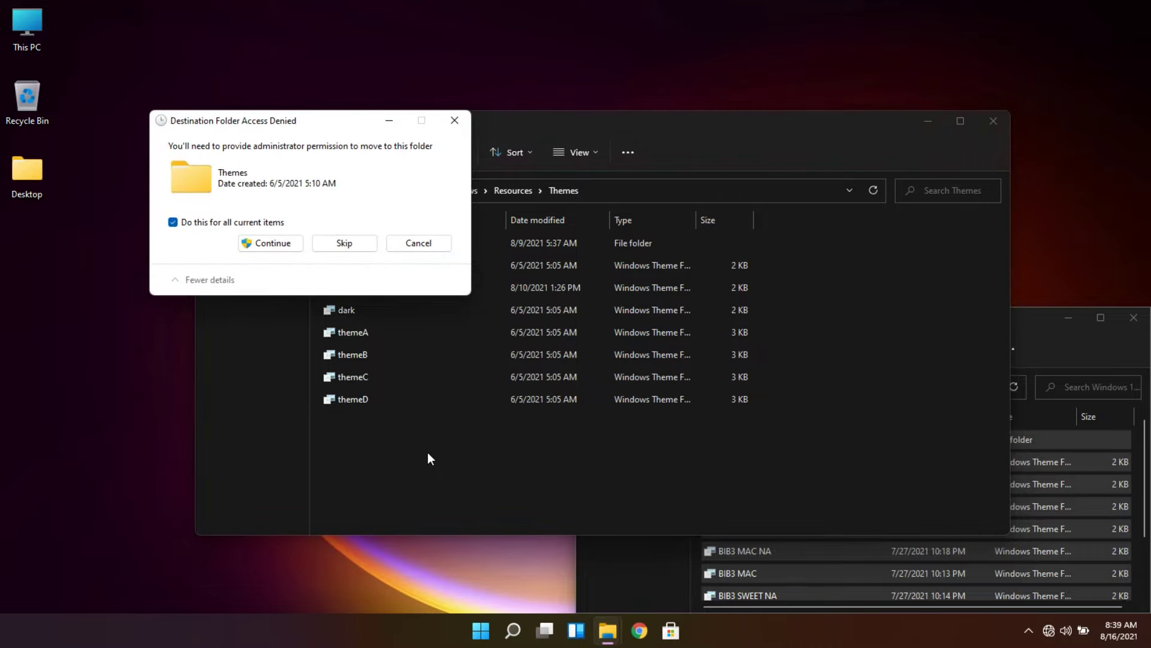
click(273, 243)
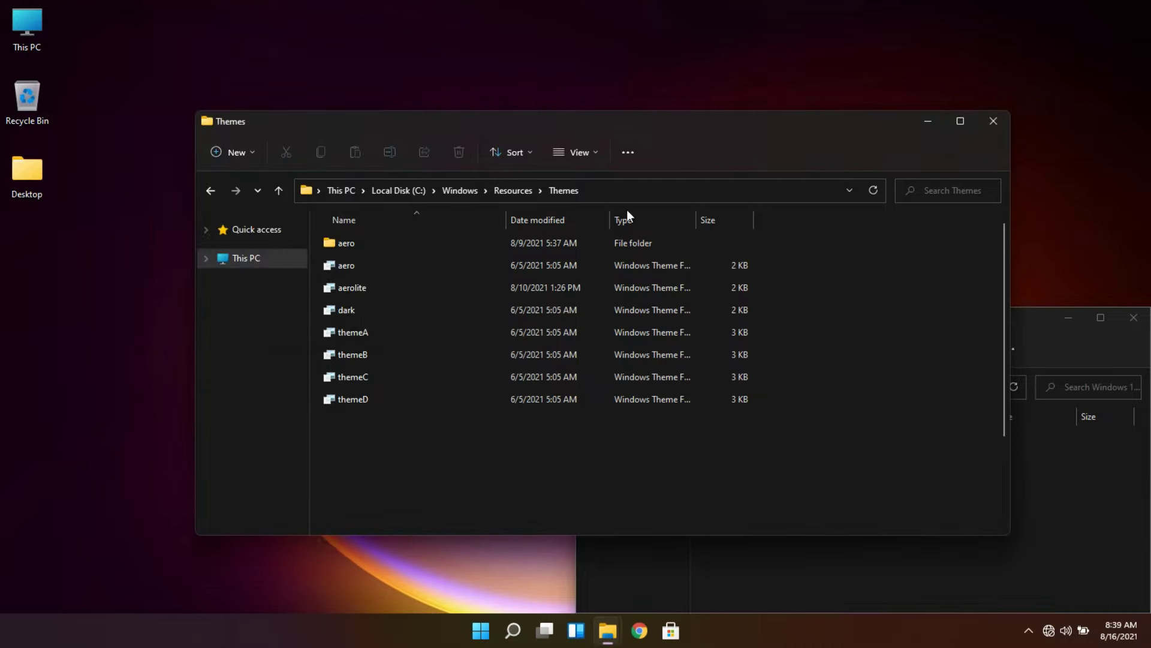
Cut everything in the Windows Themes folder of LIT3 for Windows - UPDATED AUG 12 2021, and close that window.
click(1054, 339)
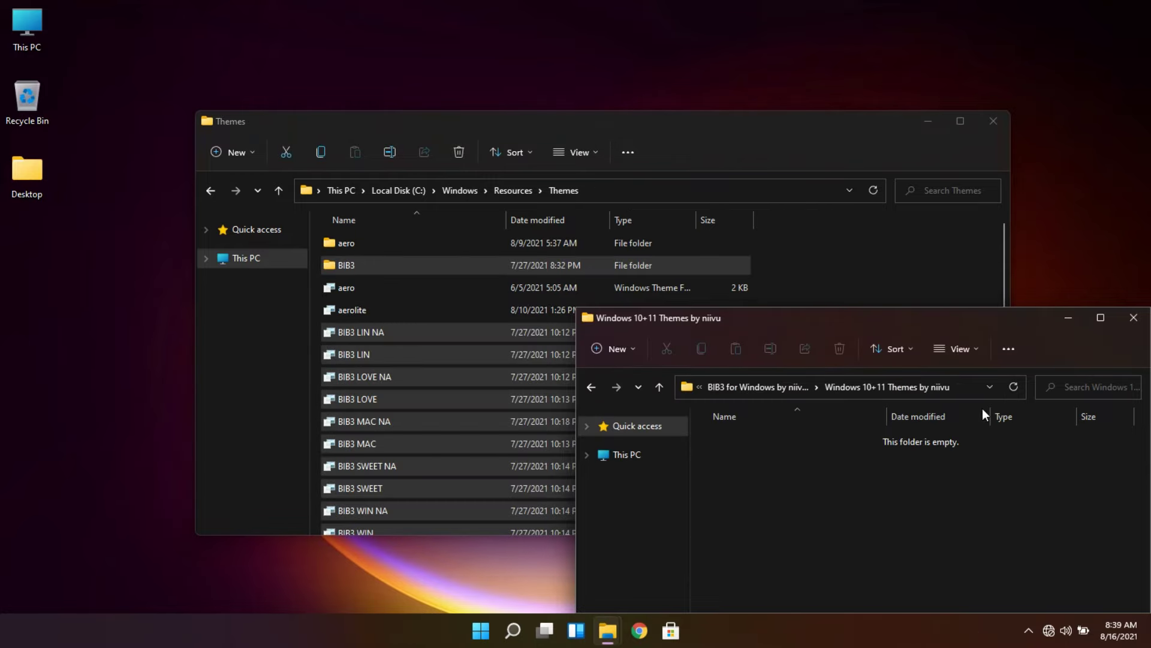
click(593, 387)
click(593, 386)
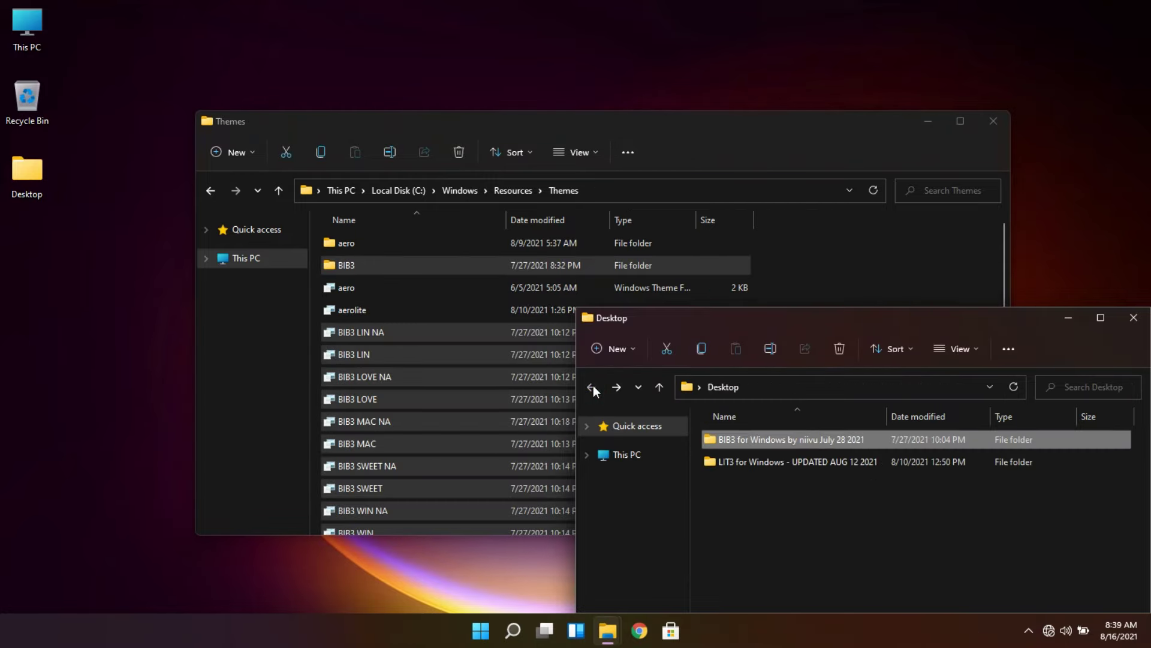
click(796, 463)
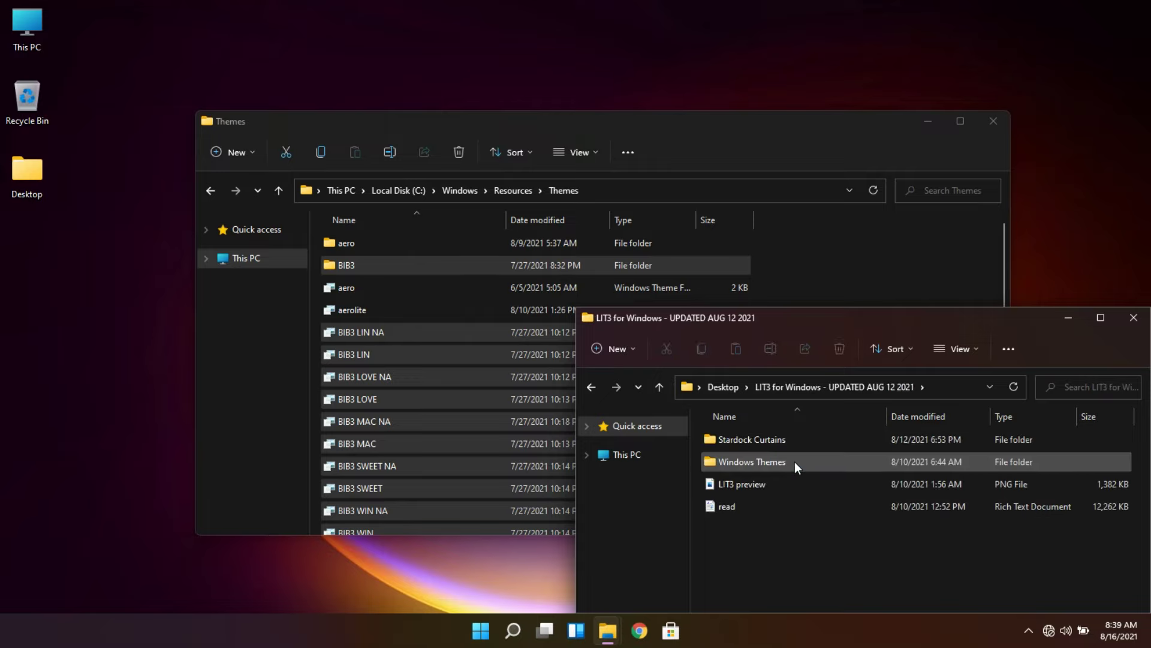
double_click(794, 462)
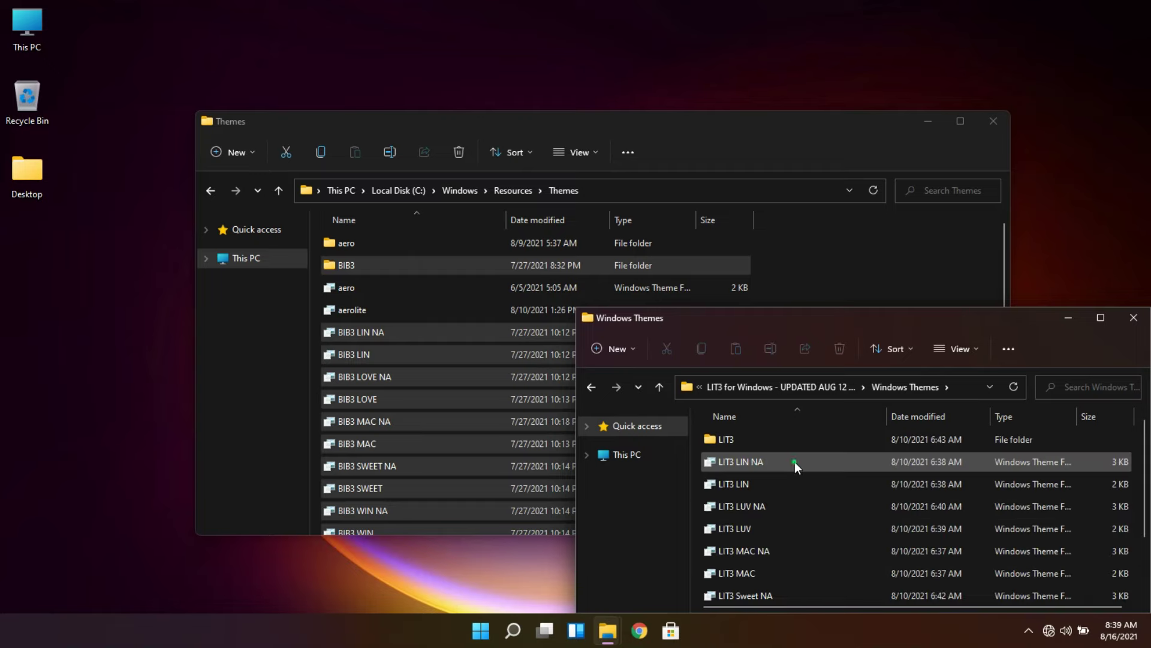
key(ctrl+a)
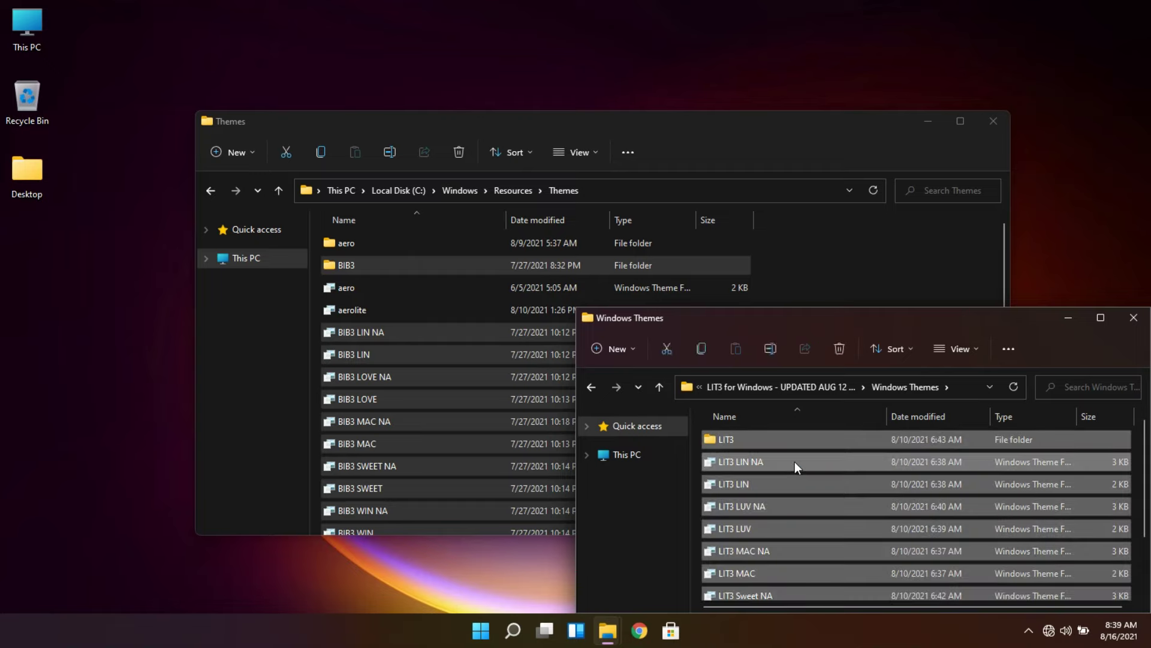
right_click(794, 462)
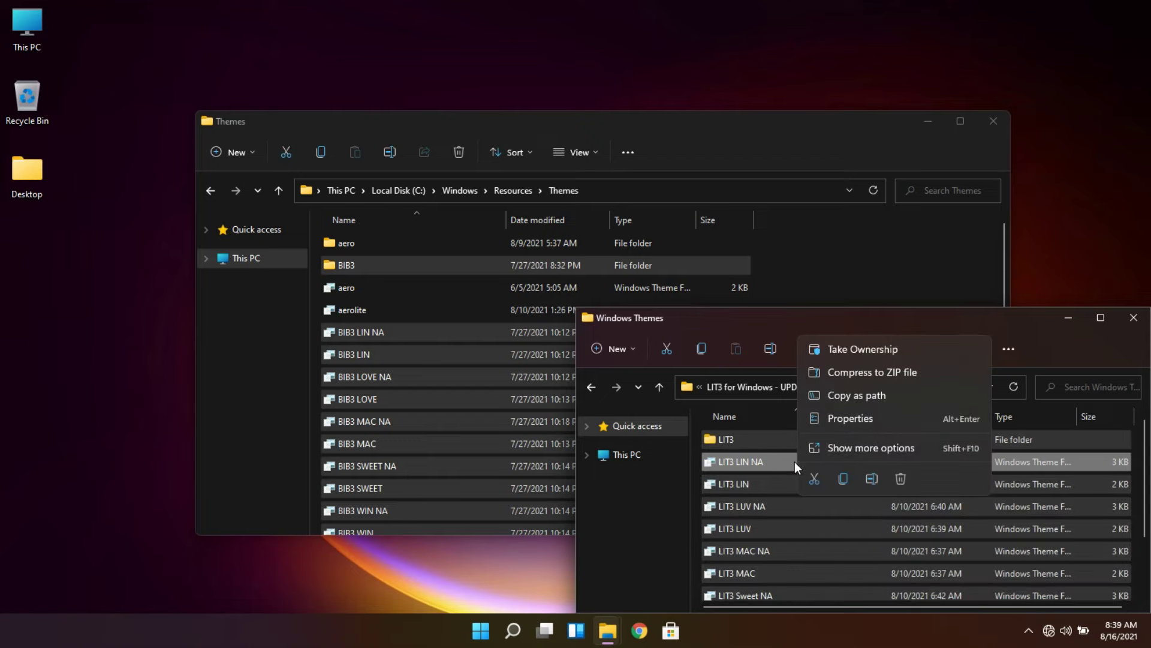
click(816, 478)
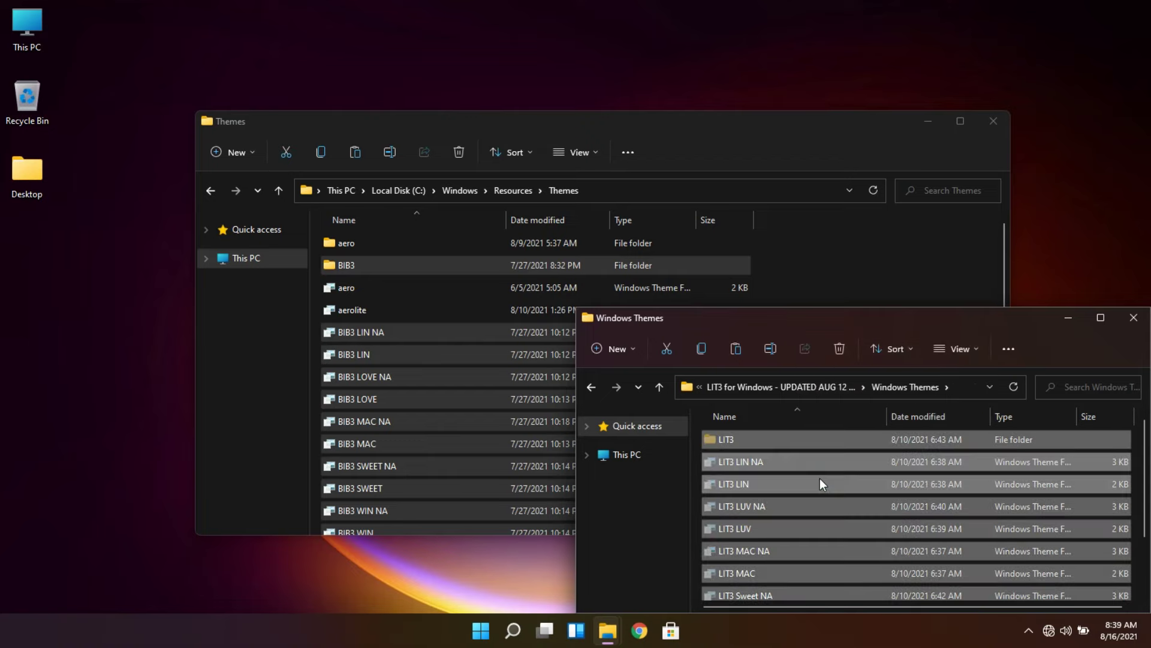
click(1134, 318)
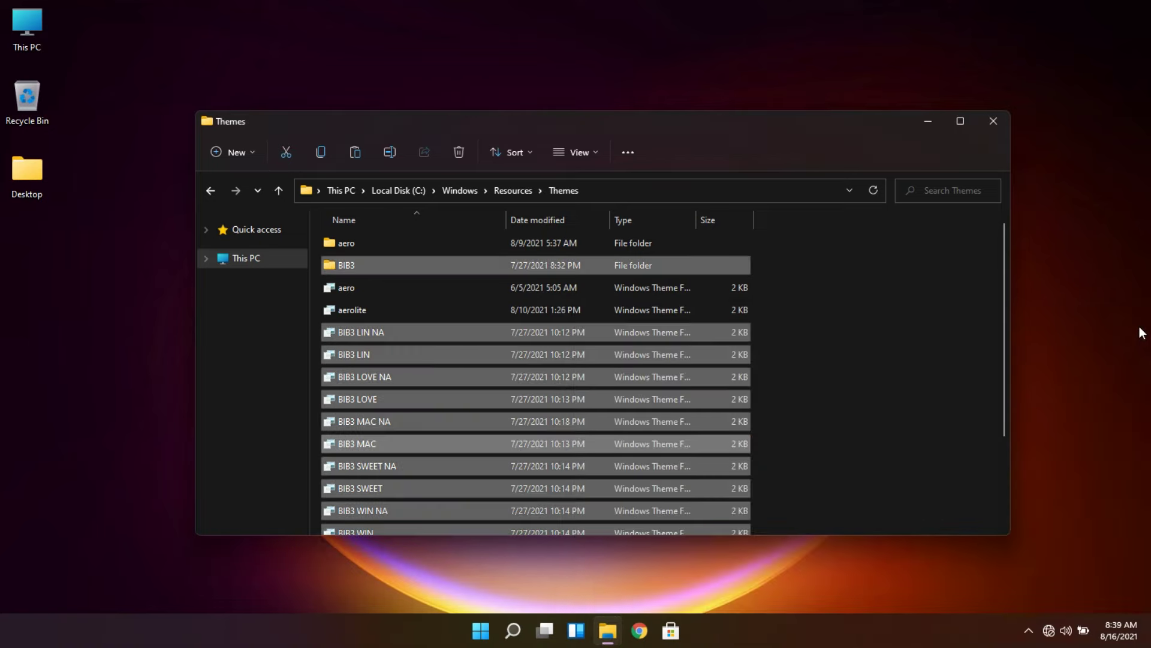
Paste the LIT3 items into the system Themes folder with administrator permission, and close the folder window.
click(906, 423)
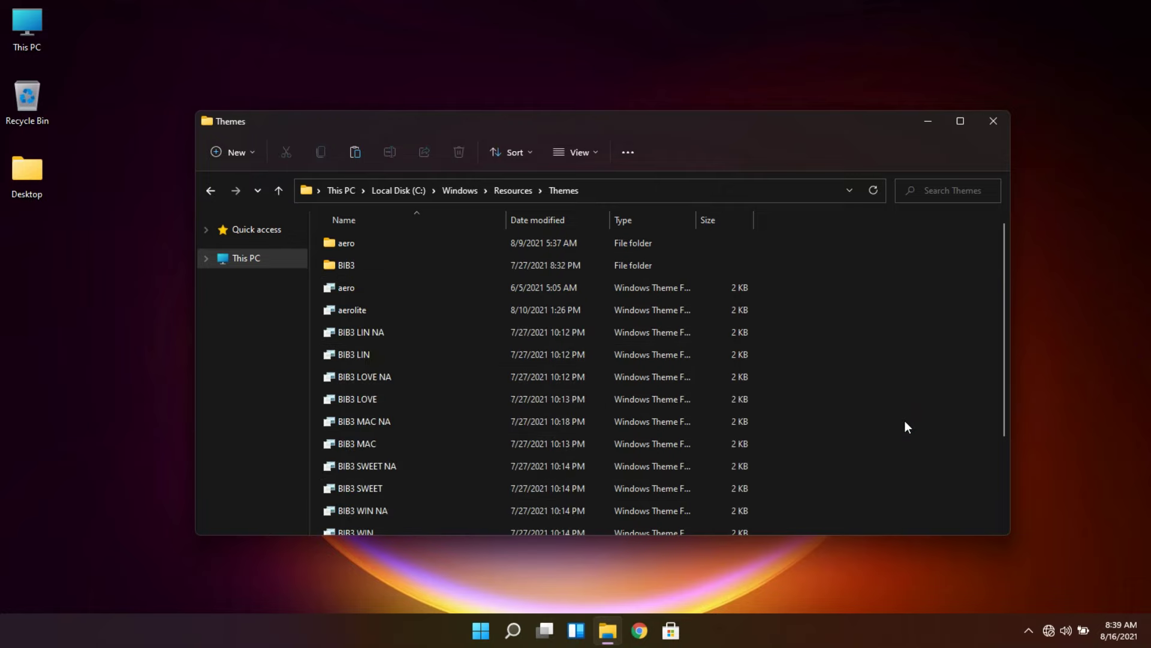
right_click(905, 423)
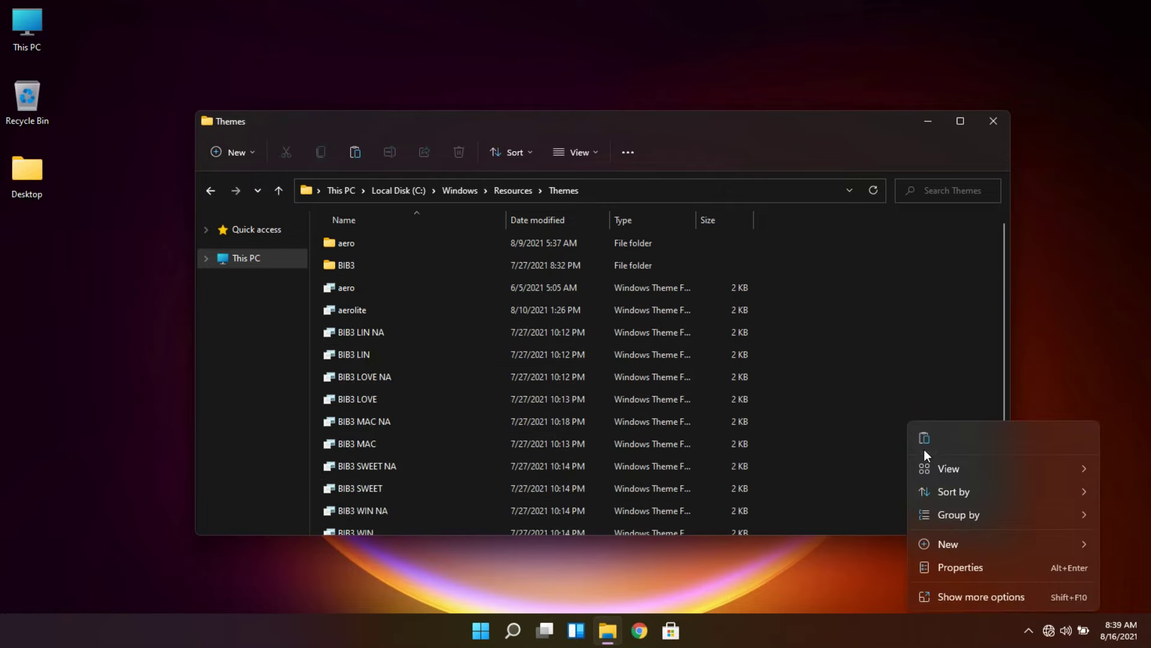
click(924, 444)
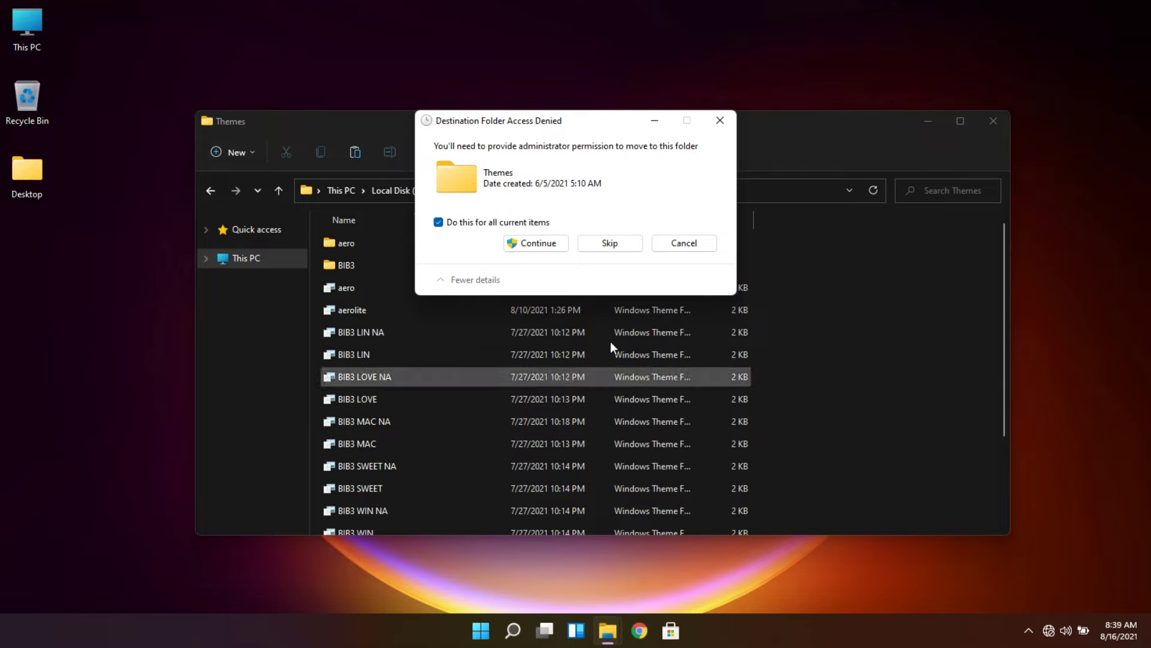
click(546, 245)
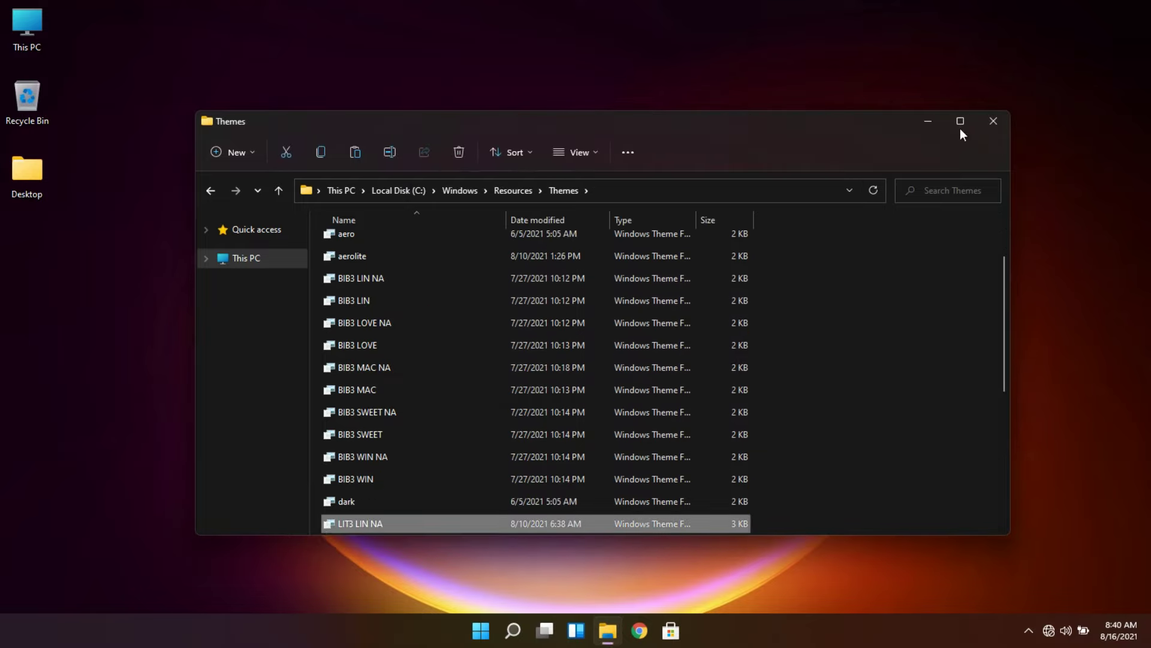
click(993, 121)
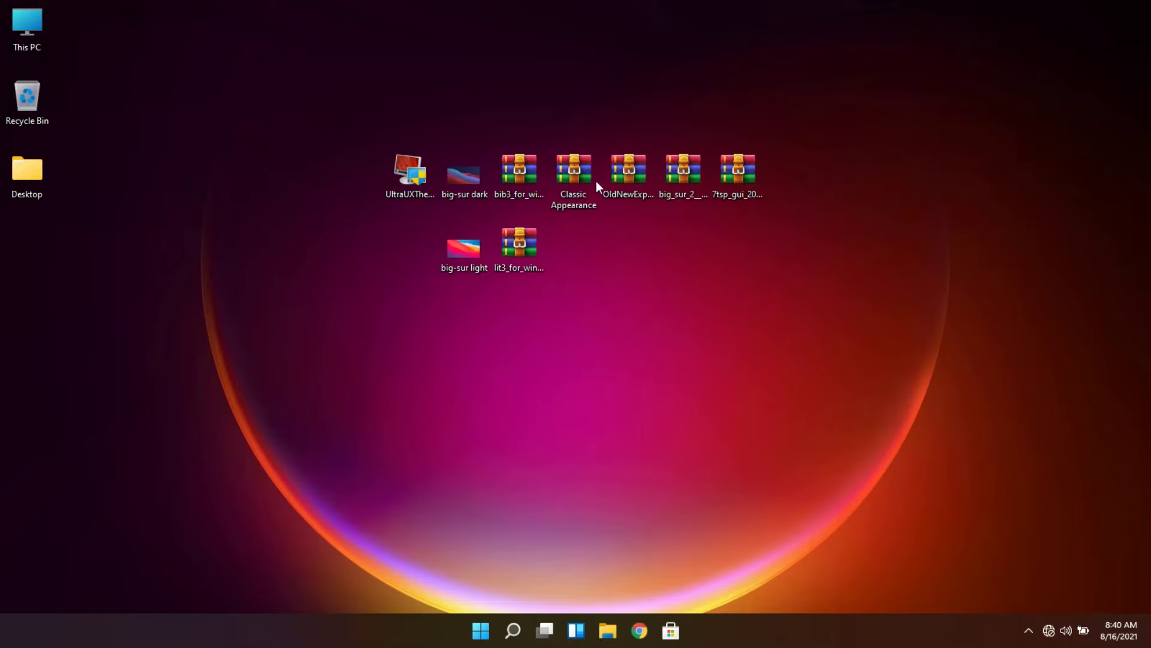
Extract the Classic Appearance archive into its own Classic Appearance folder on the desktop.
right_click(581, 171)
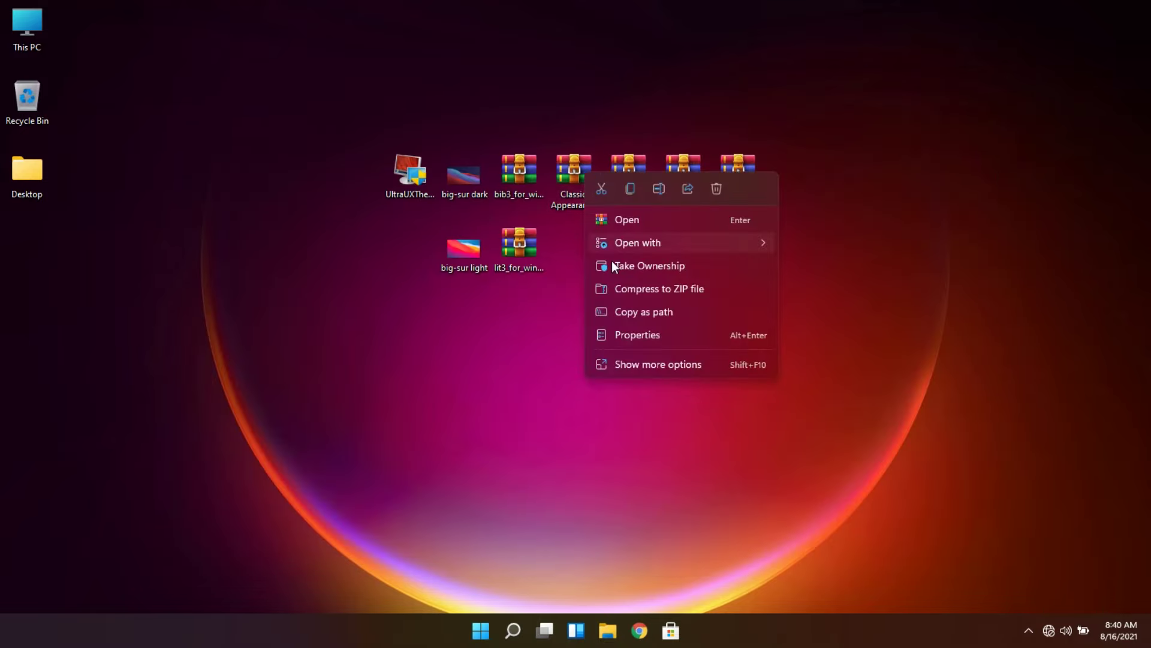
click(624, 365)
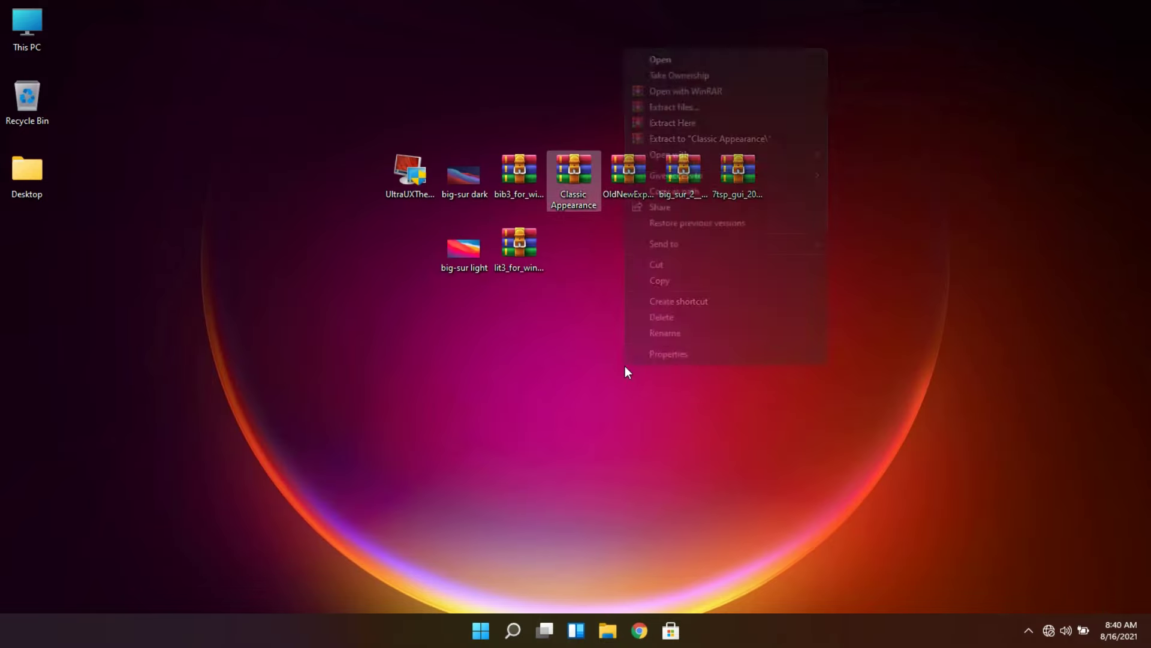
click(690, 108)
click(609, 483)
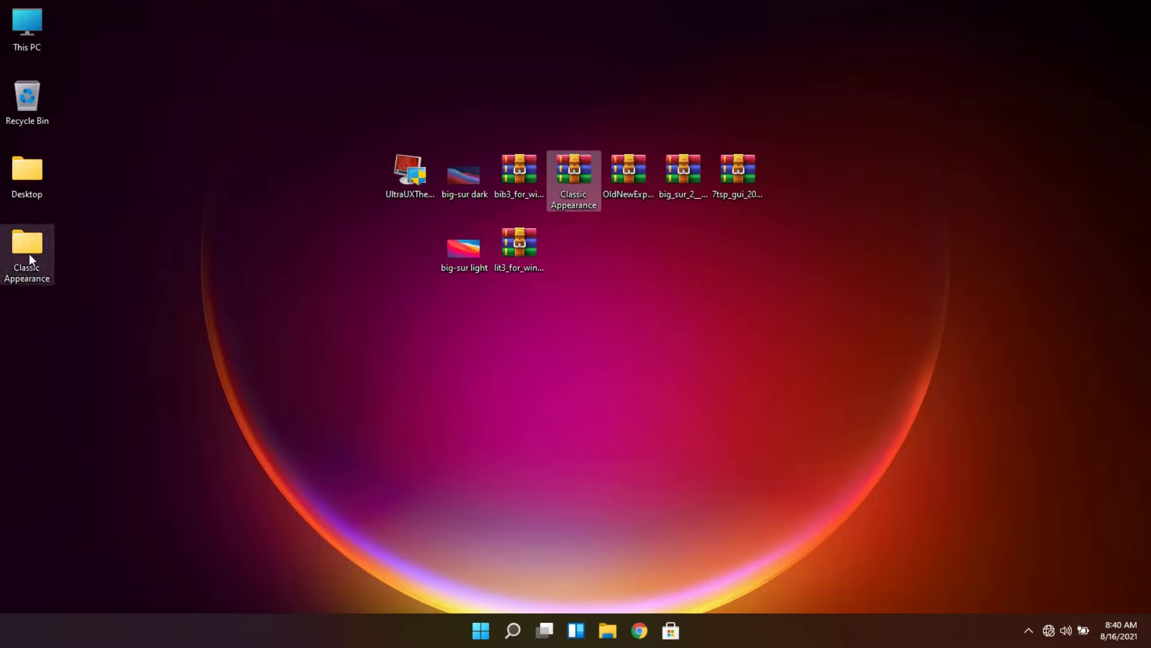
Merge the Add Classic Appearance registry file from the extracted Classic Appearance folder into the registry, and close the folder window.
click(23, 243)
double_click(24, 243)
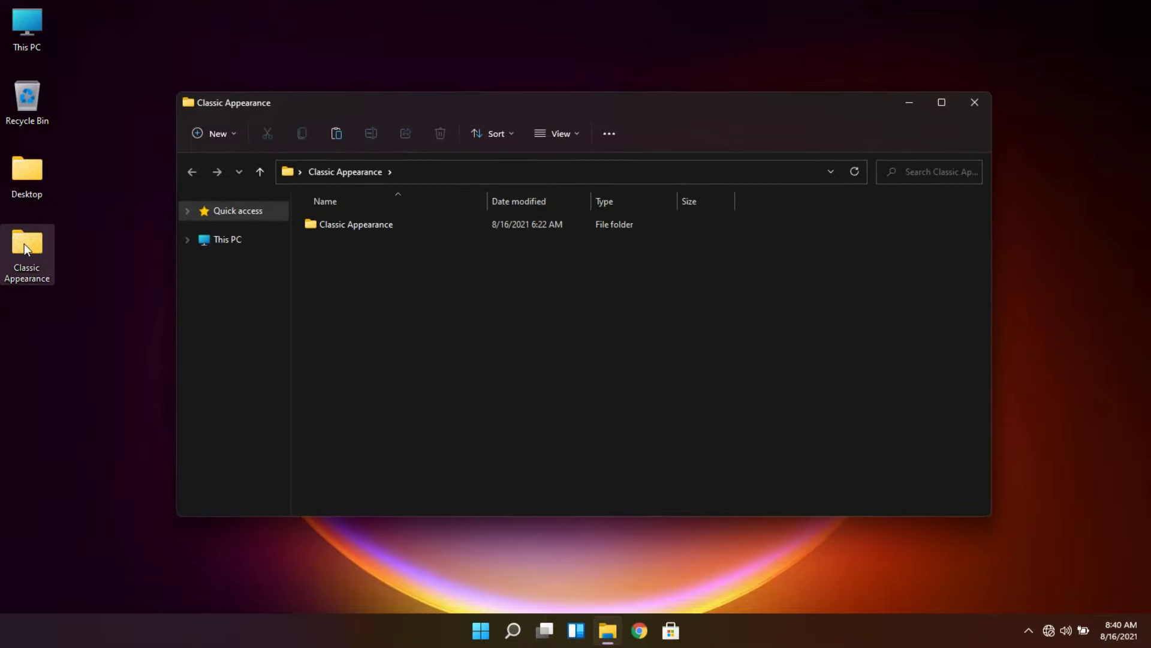
double_click(343, 229)
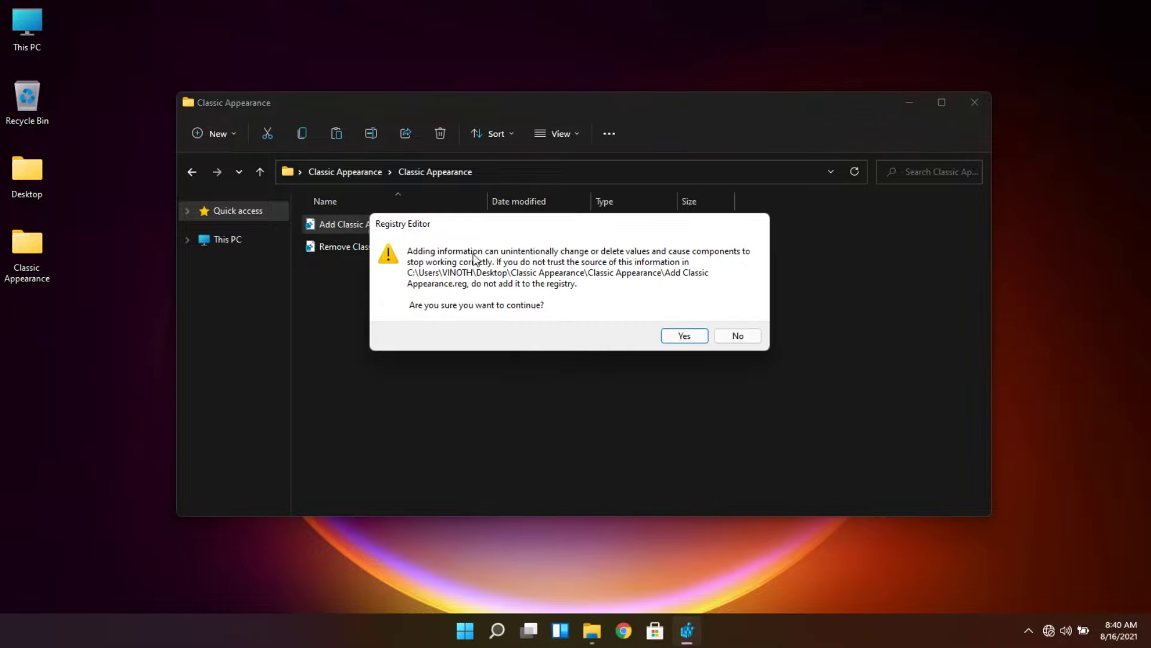
click(682, 337)
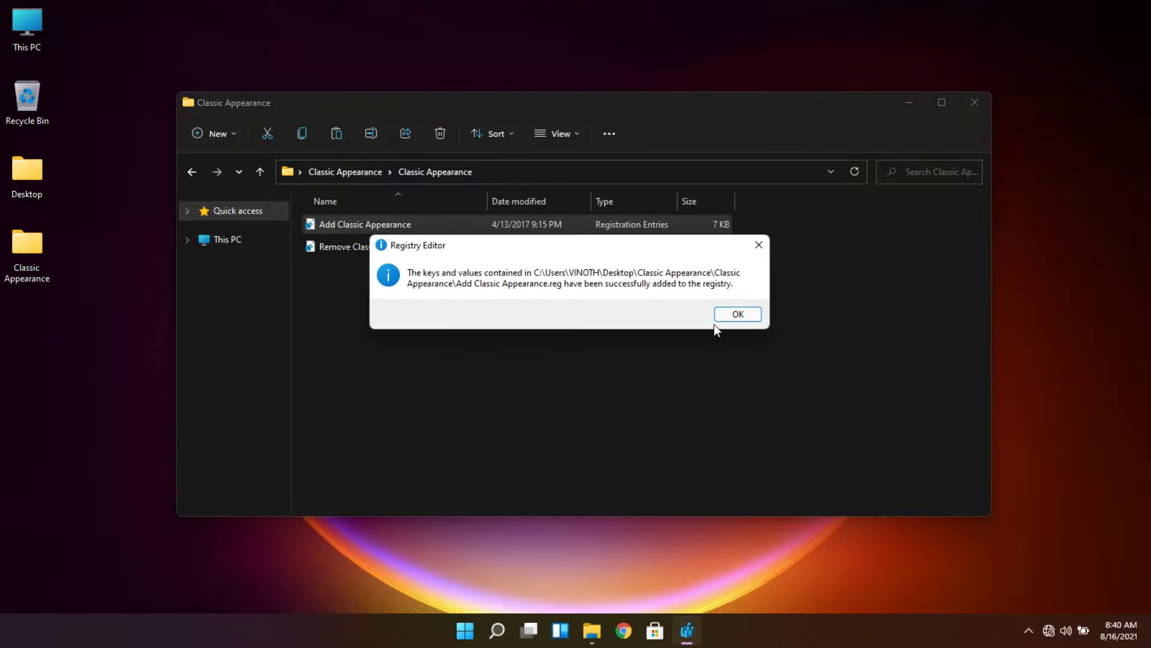
click(726, 317)
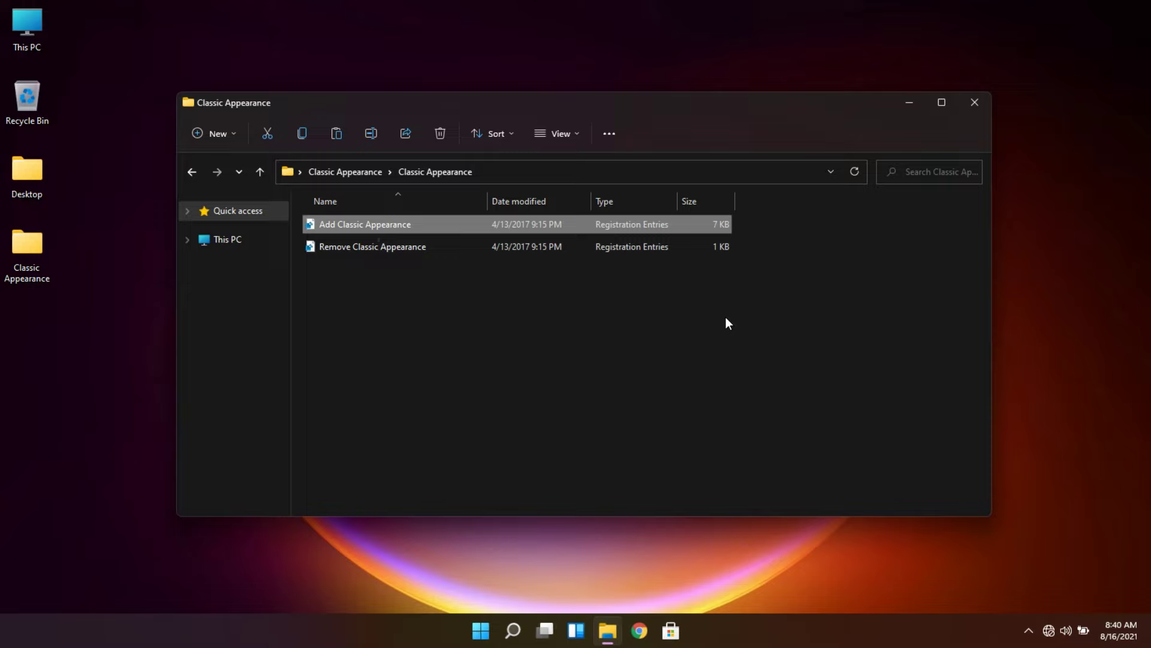
click(975, 103)
Open the classic Theme Settings from the desktop and apply the BIB3 MAC theme.
right_click(823, 252)
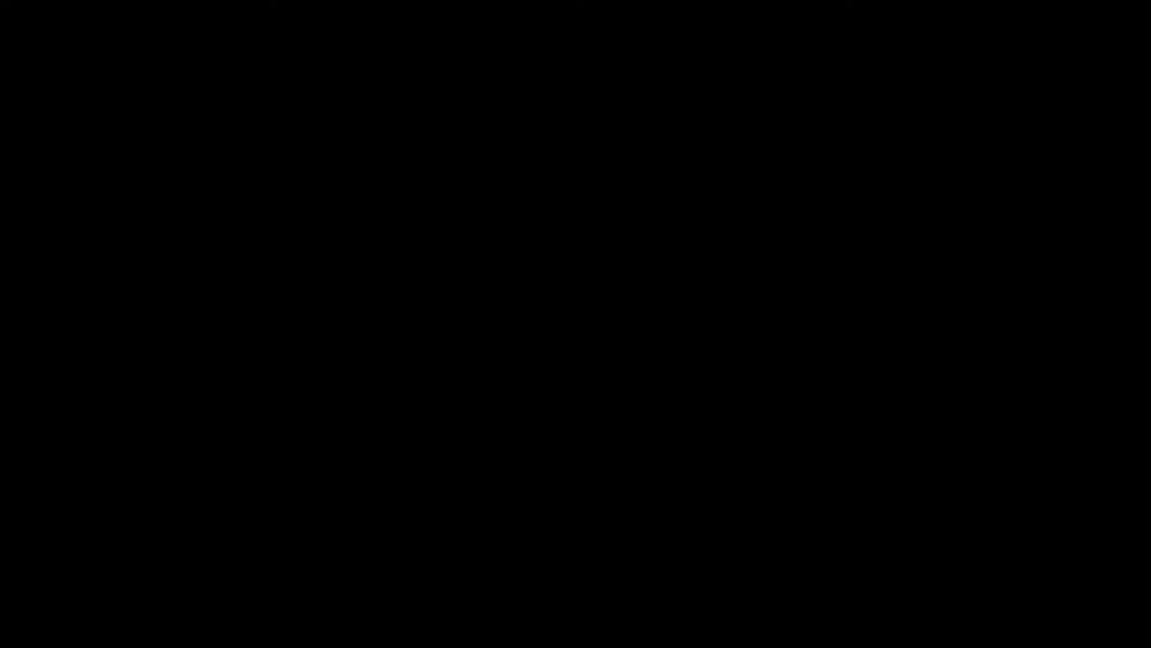
click(870, 455)
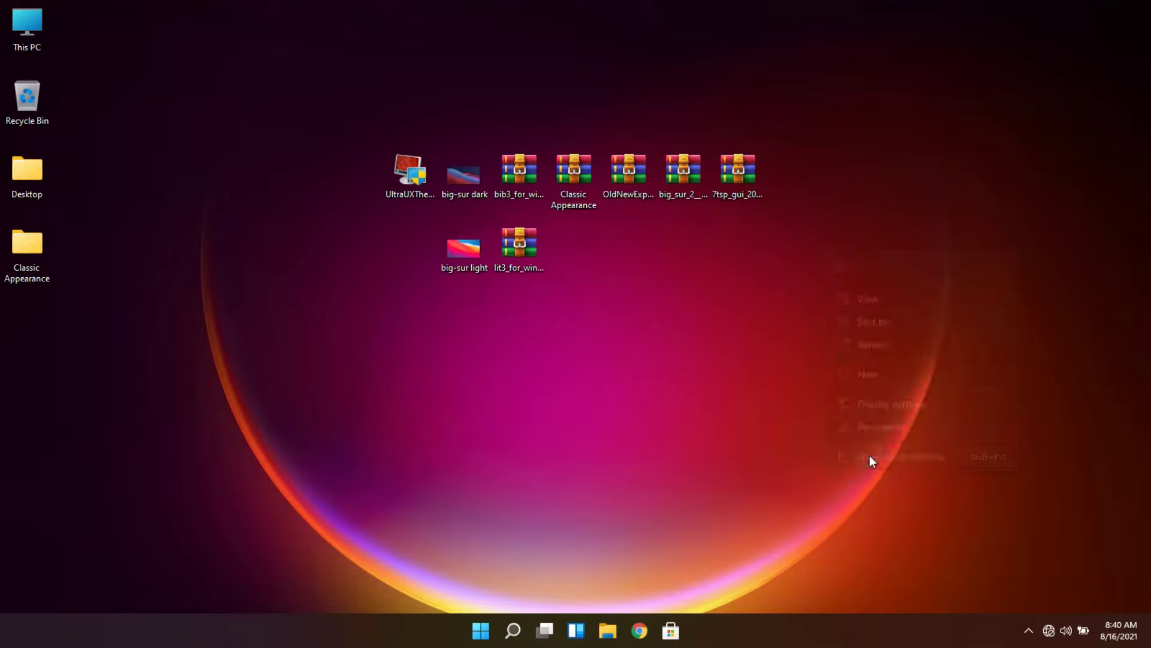
mouse_move(934, 429)
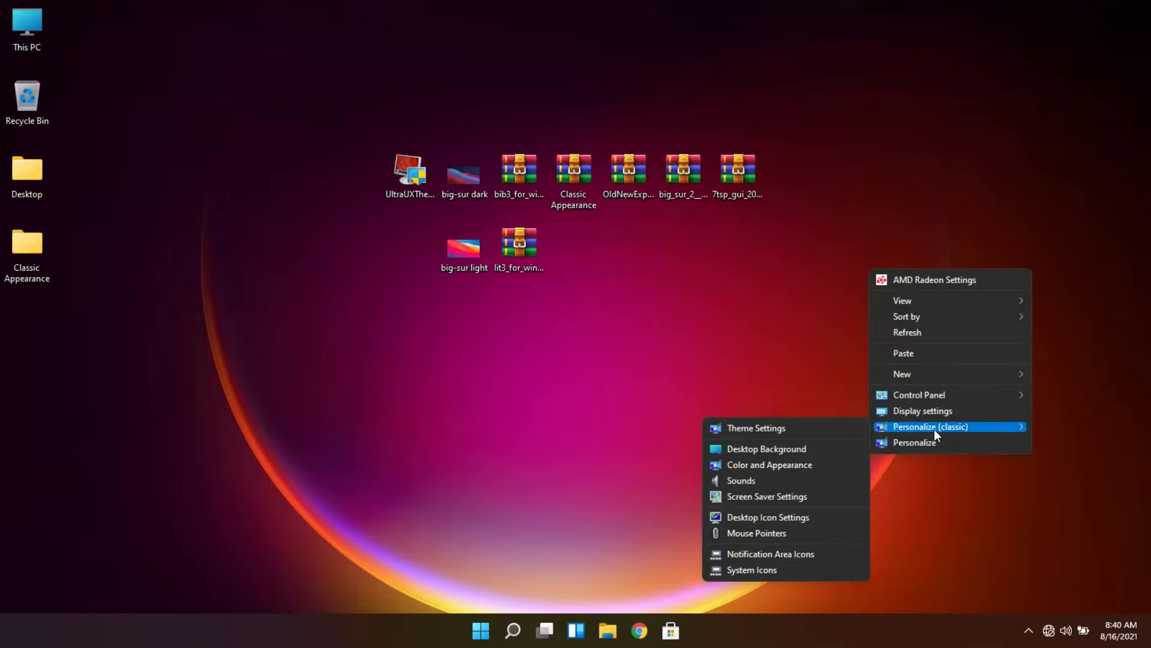
click(802, 431)
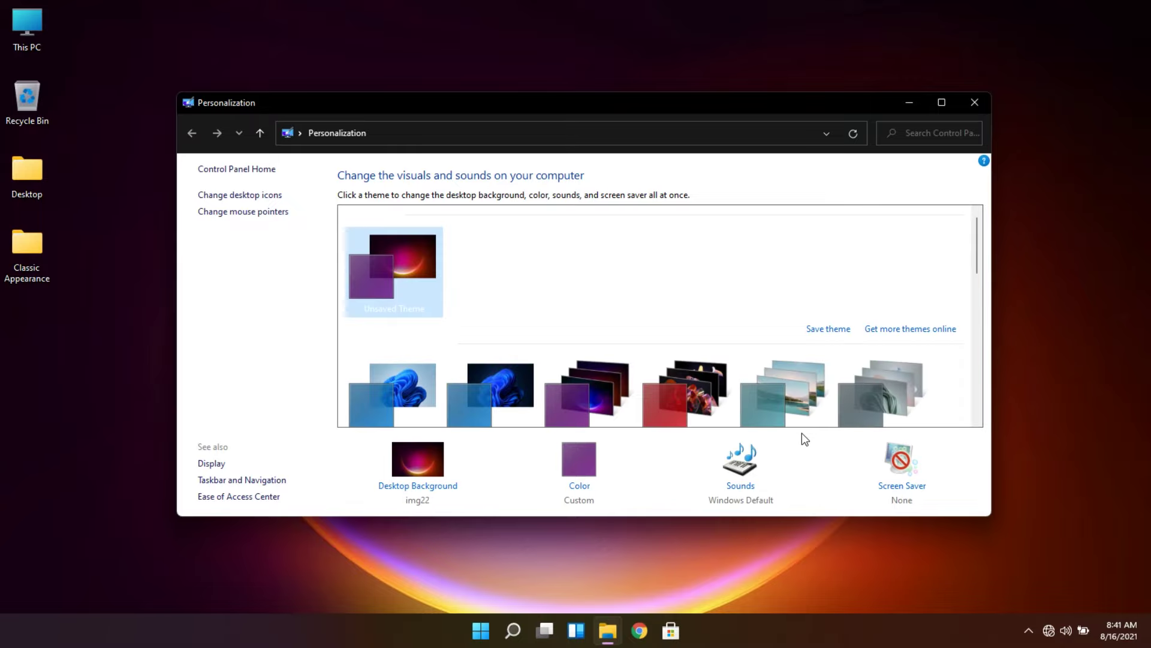
scroll(754, 378, down, 3)
scroll(755, 378, down, 3)
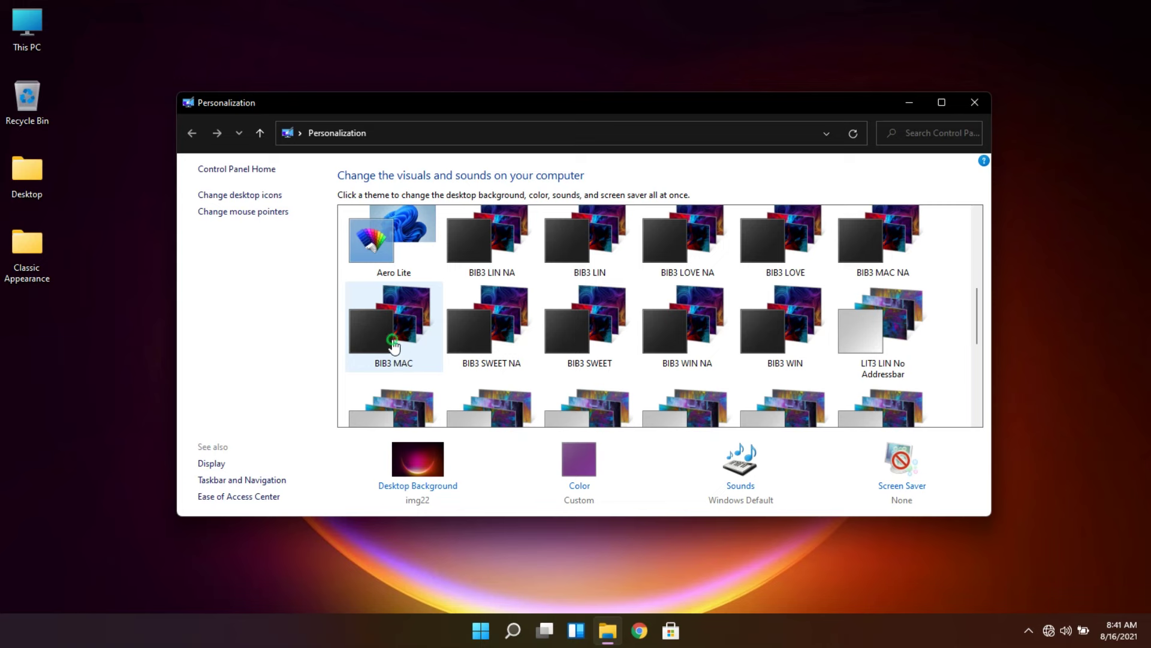
click(393, 341)
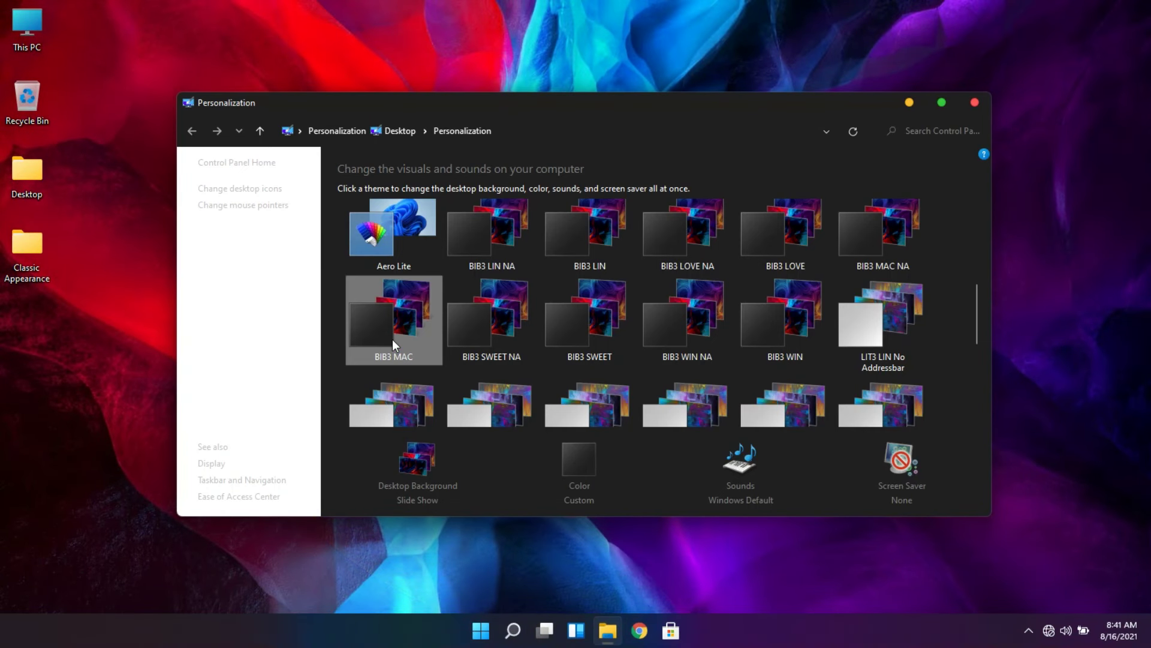
Open This PC to examine how the dark BIB3 MAC theme looks in File Explorer, and close it.
click(38, 44)
double_click(38, 42)
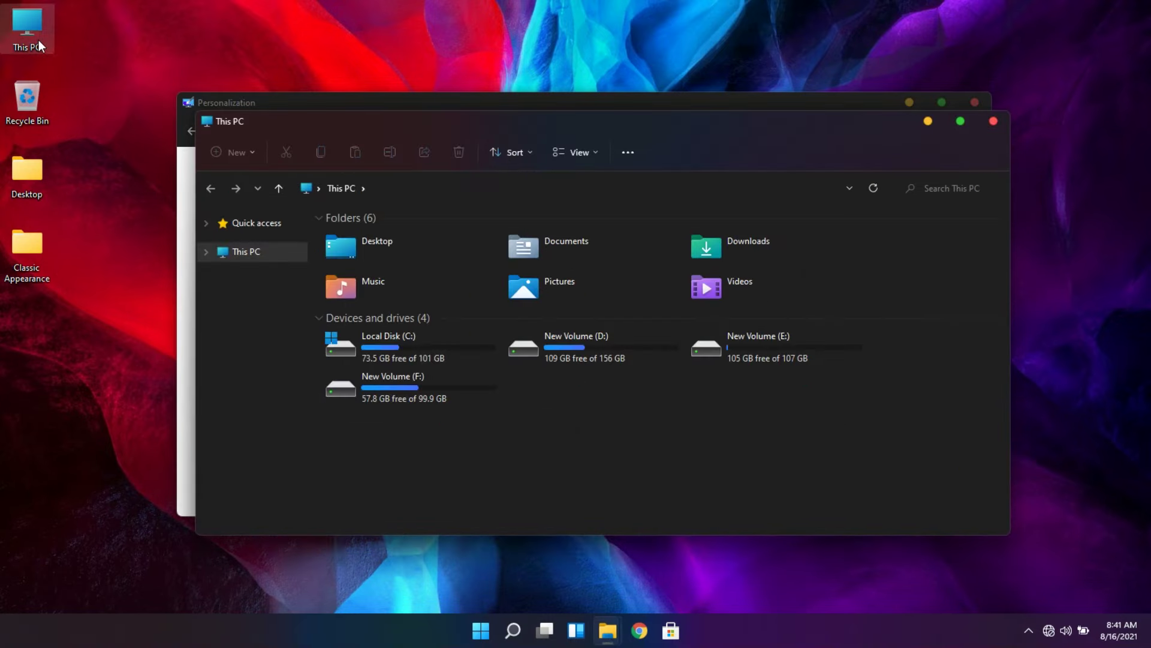
drag(446, 125, 407, 108)
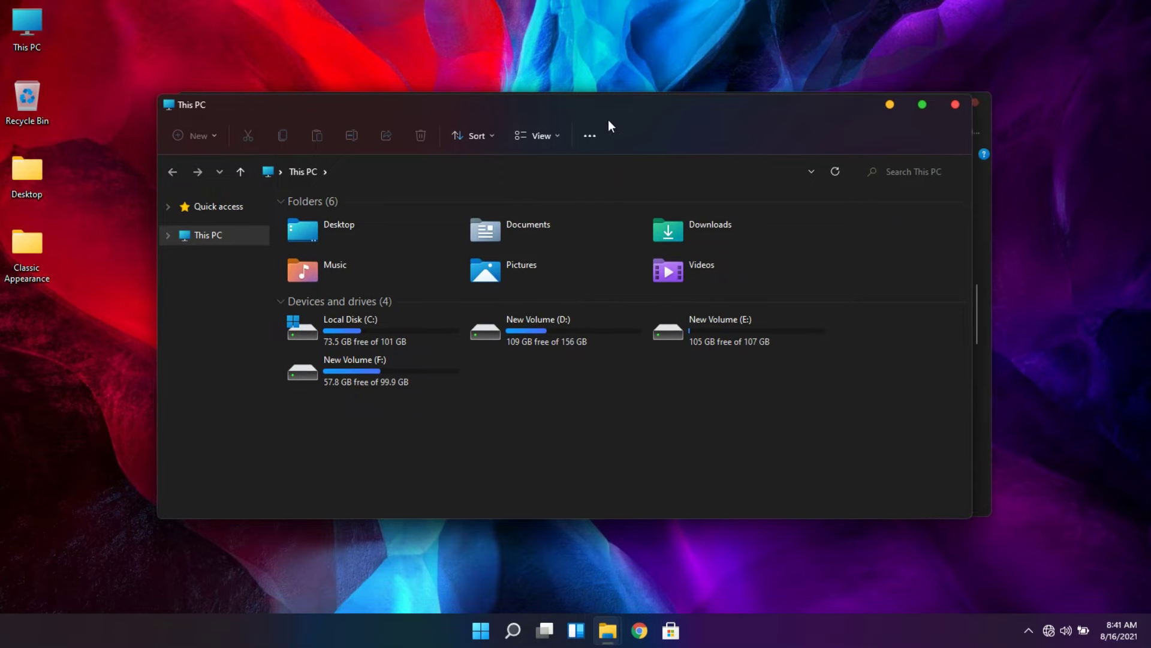
click(955, 105)
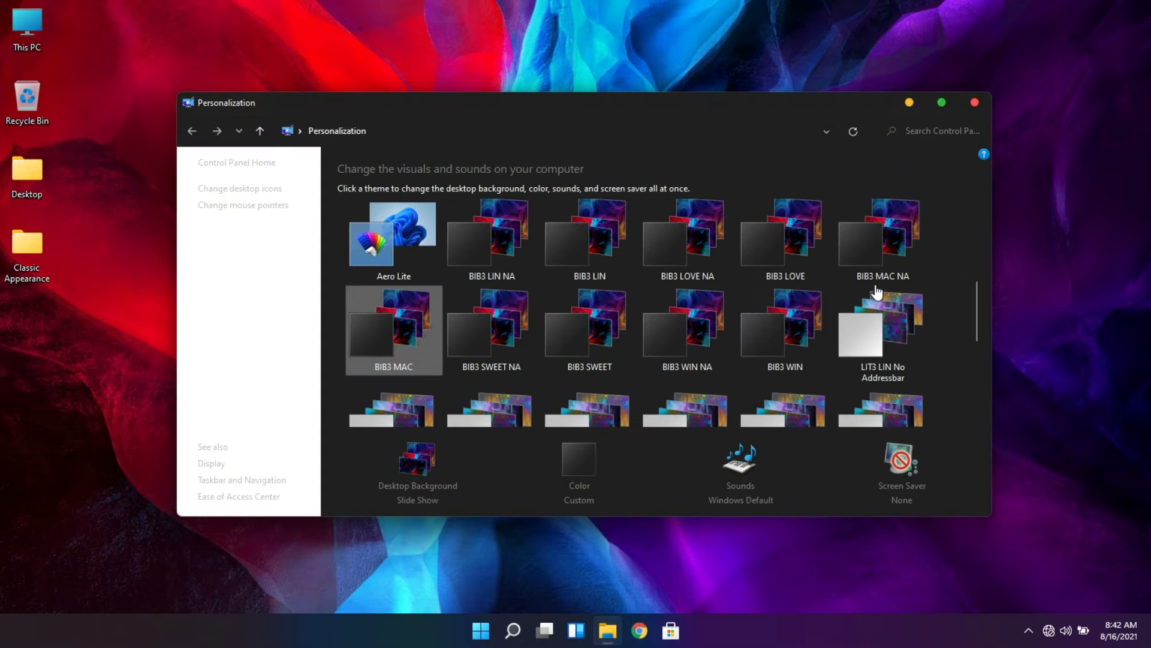
Apply the LIT3 MAC theme and close the Personalization window.
scroll(788, 341, down, 1)
scroll(789, 340, down, 2)
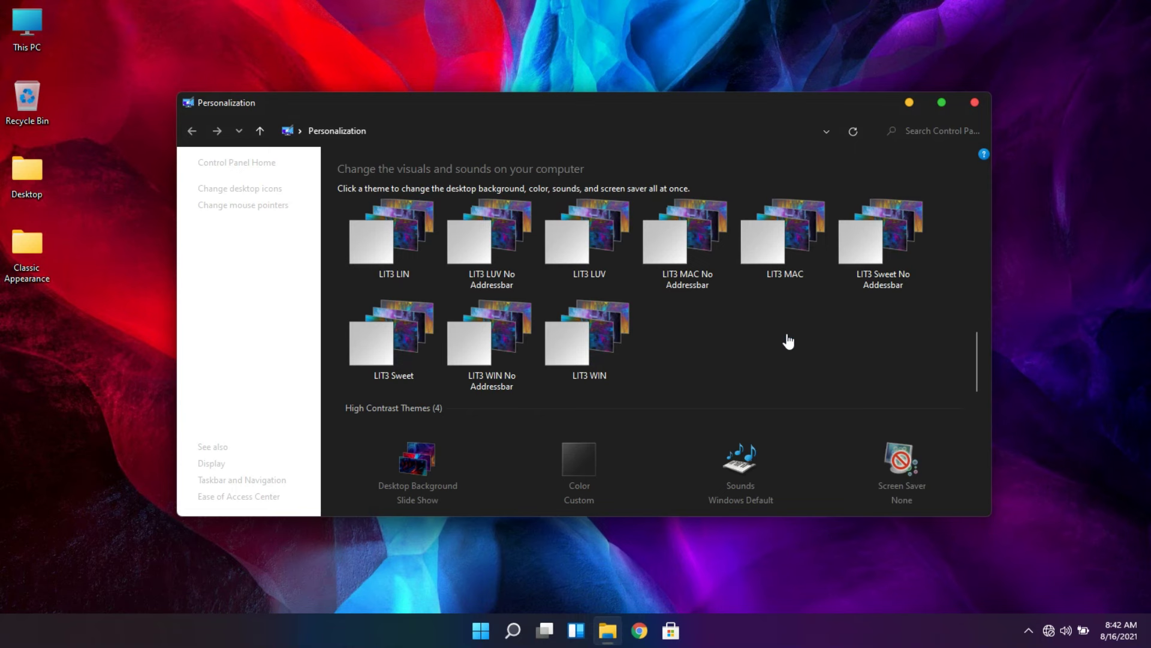
click(791, 245)
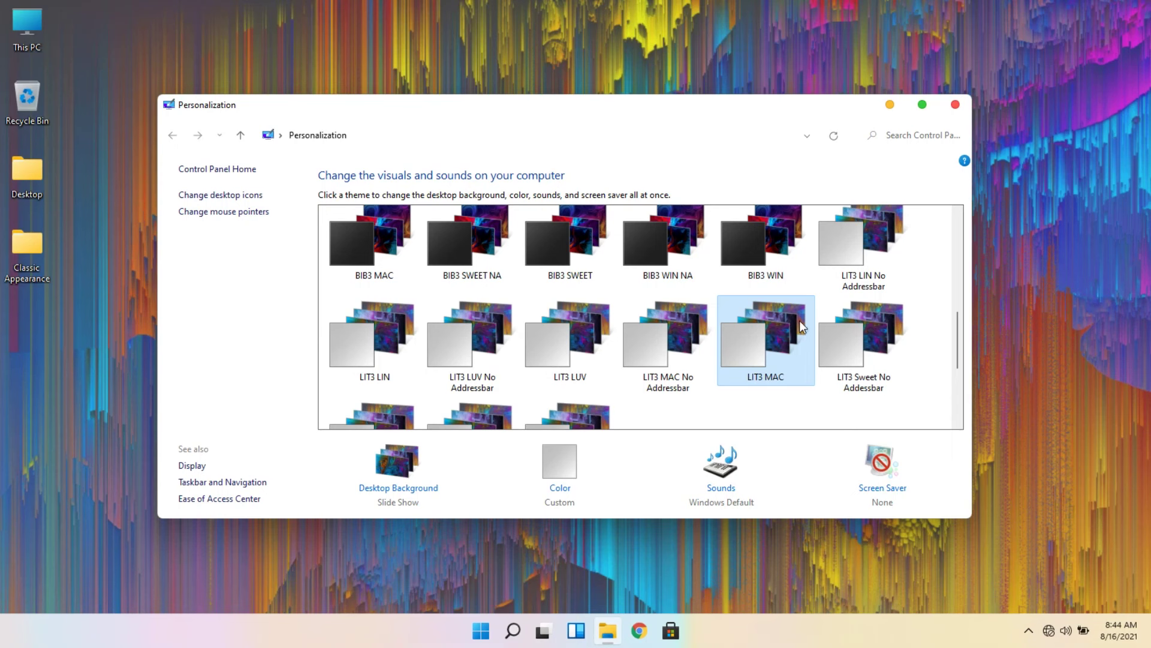
click(955, 104)
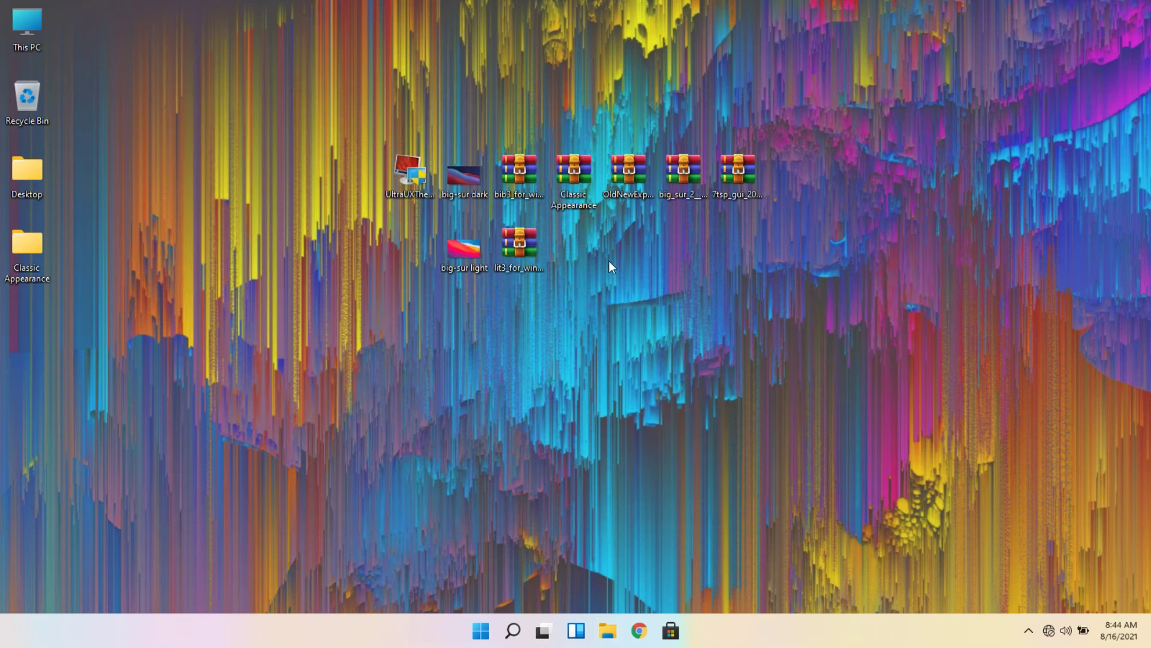
Open This PC to examine how the light LIT3 MAC theme looks in File Explorer, and close it.
double_click(22, 46)
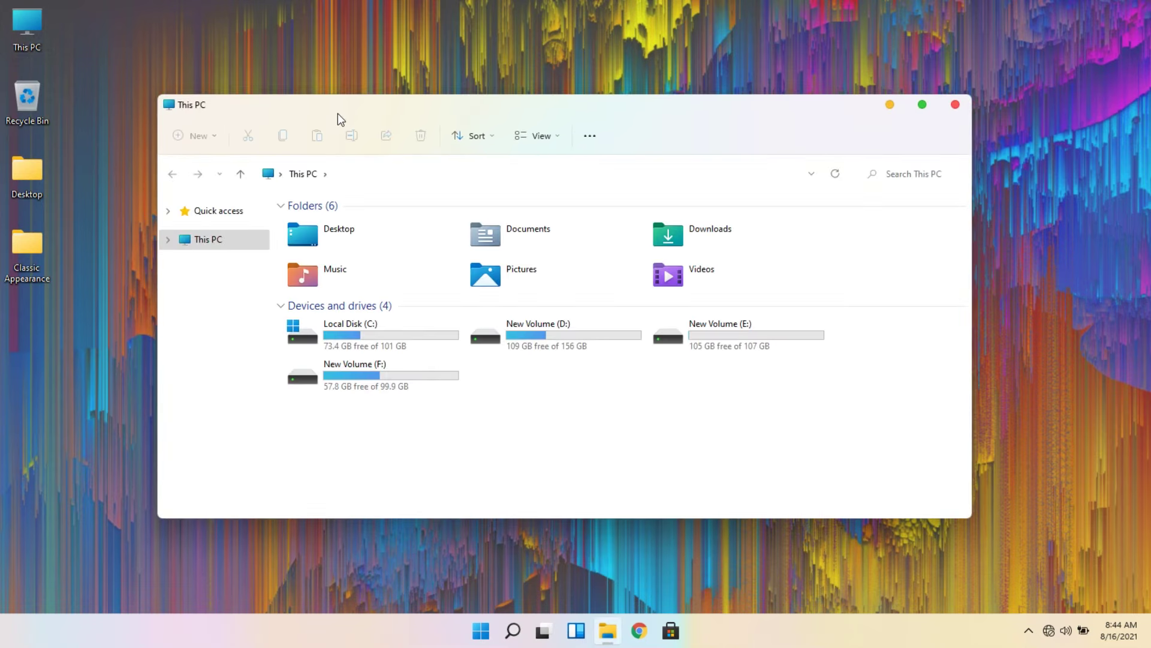
drag(337, 114, 345, 139)
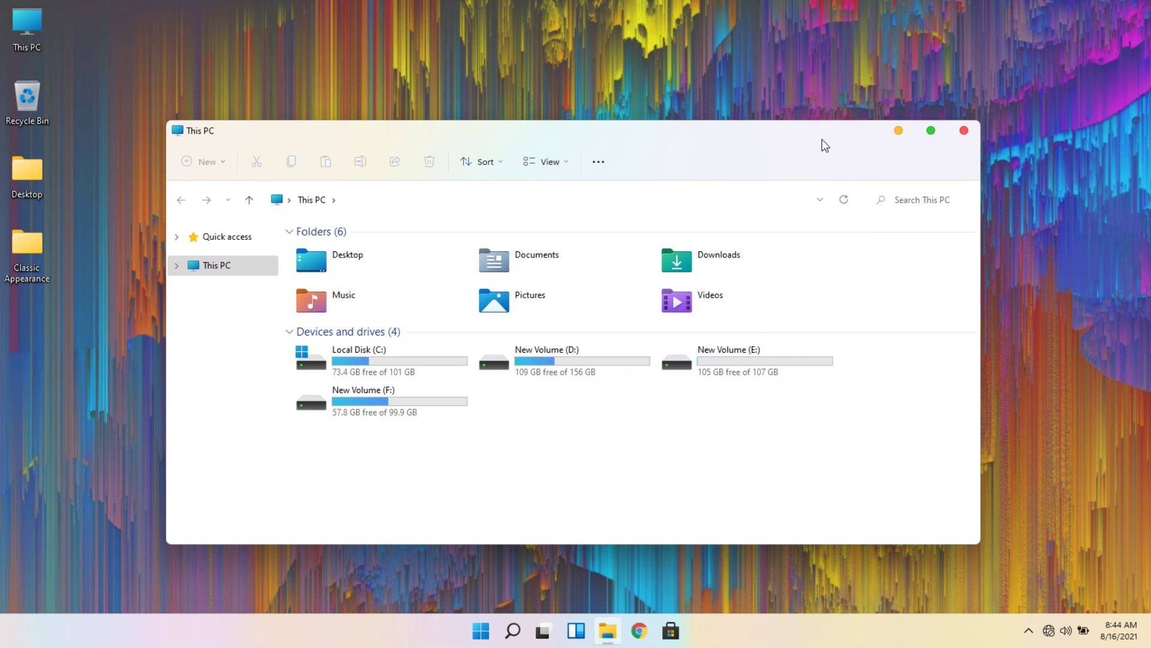
click(963, 131)
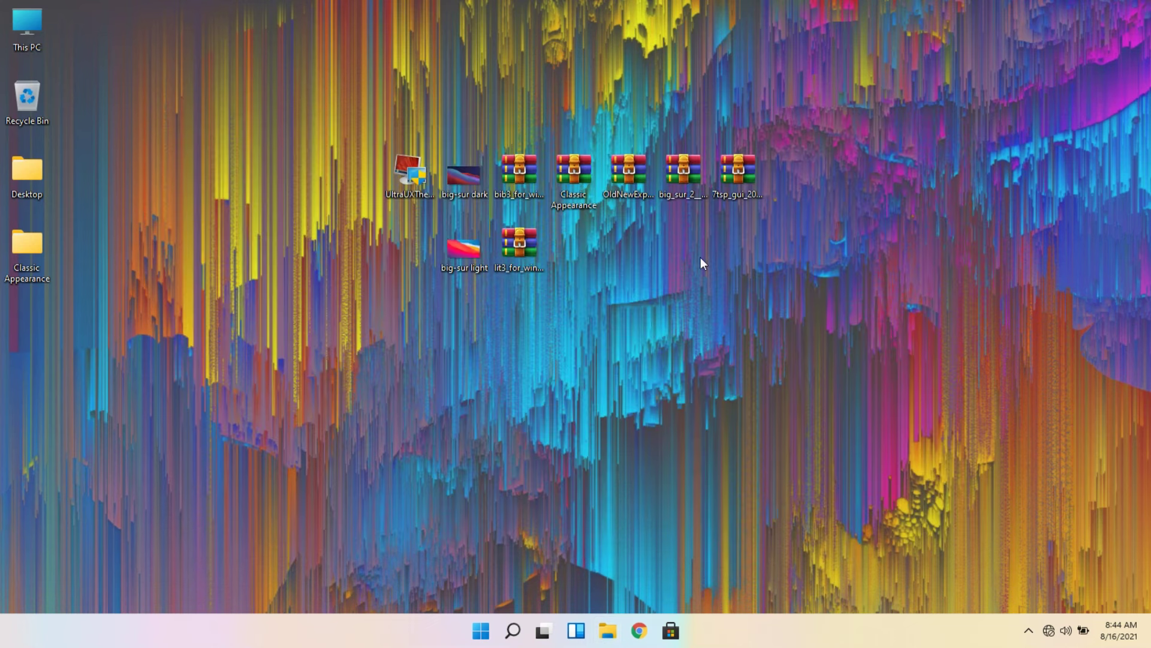
Extract the OldNewExplorer archive into its own folder on the desktop.
right_click(618, 180)
click(656, 370)
click(713, 119)
click(613, 481)
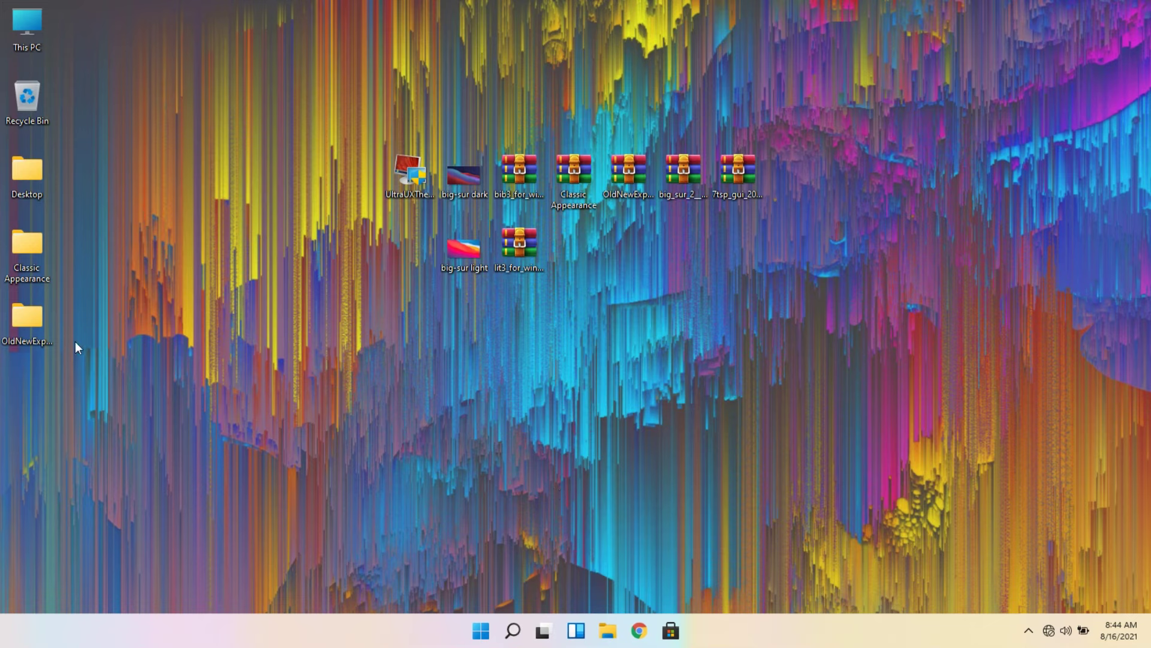
Launch OldNewExplorerCfg from the extracted folder and enable classical drive grouping and libraries instead of folders in This PC.
double_click(31, 324)
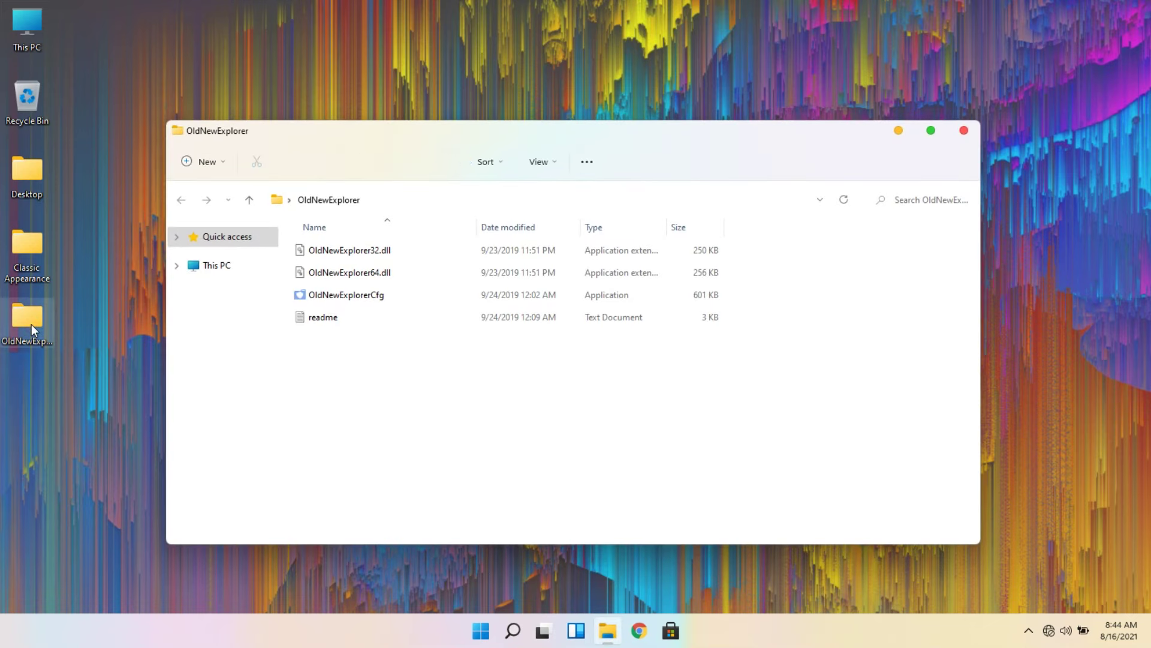
click(348, 297)
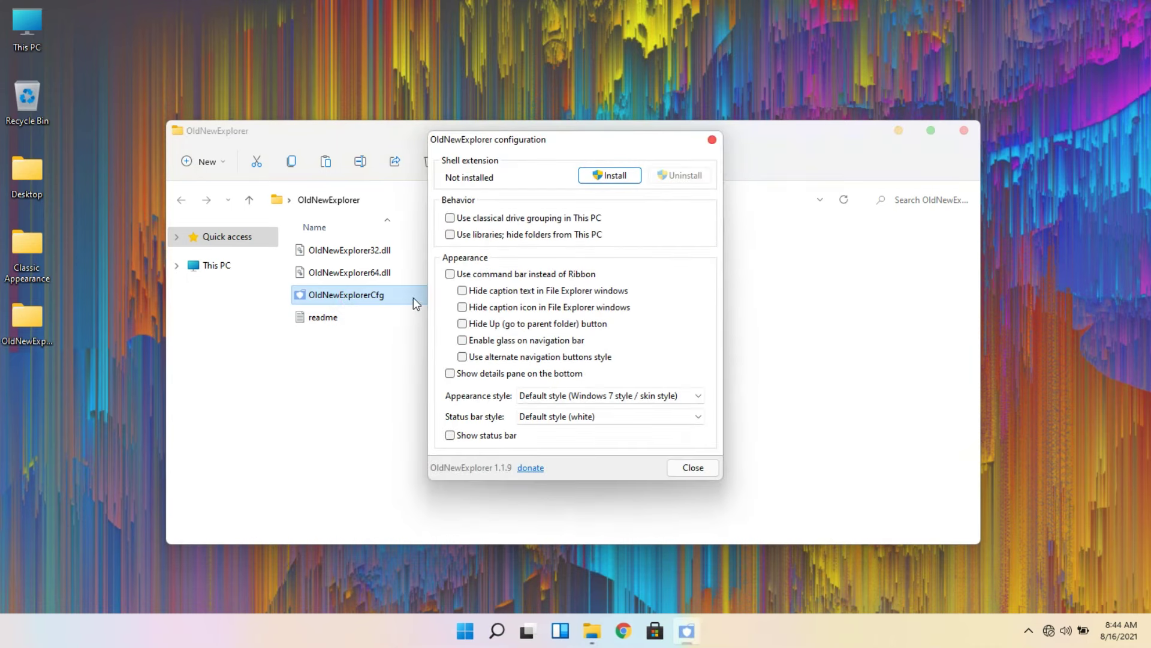
click(460, 222)
click(454, 235)
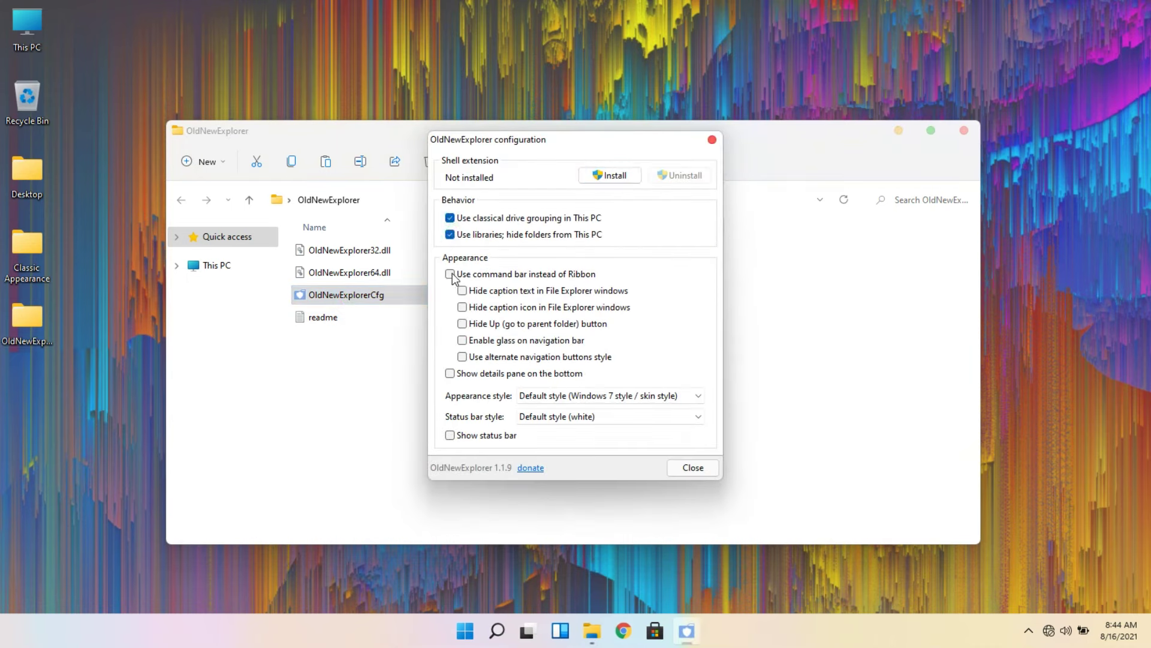
Use the command bar instead of Ribbon, hiding caption text, caption icon and Up button, with navigation bar glass and alternate navigation buttons off.
click(450, 274)
click(463, 341)
click(461, 358)
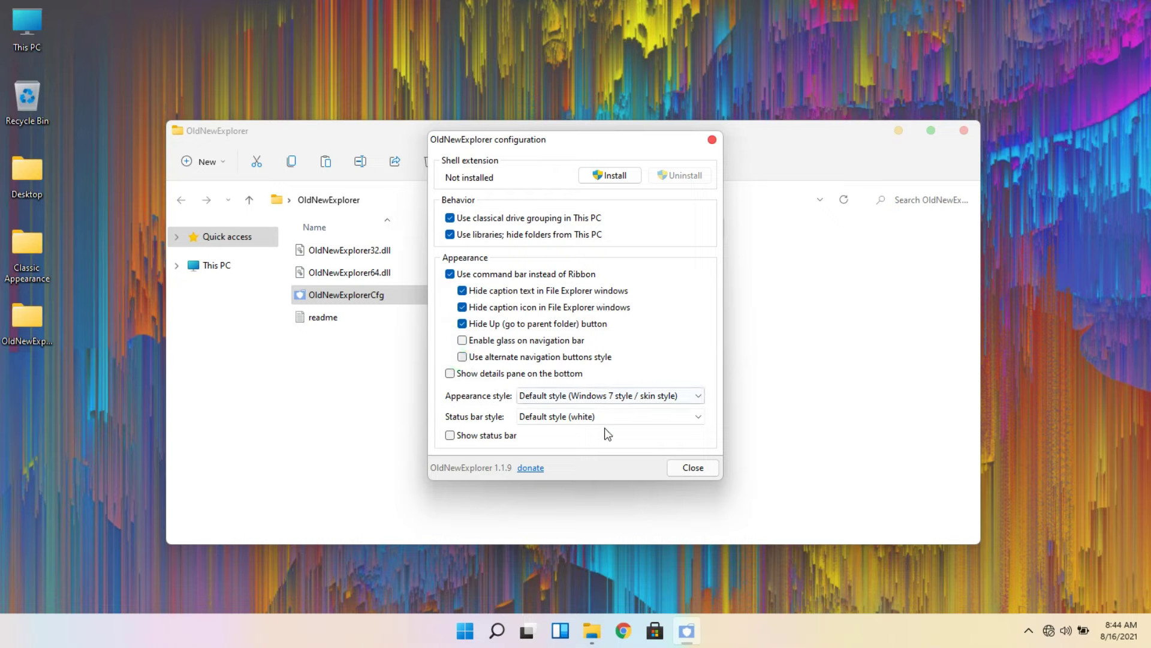
Install the OldNewExplorer shell extension and close its configuration and folder windows.
click(607, 182)
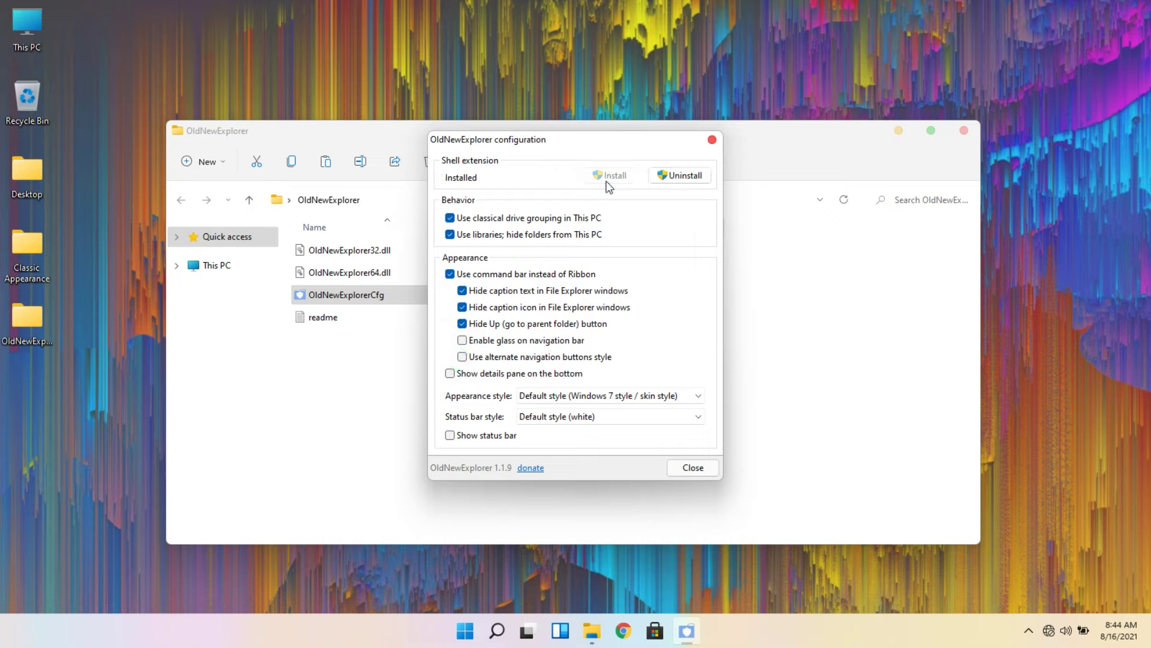
click(691, 467)
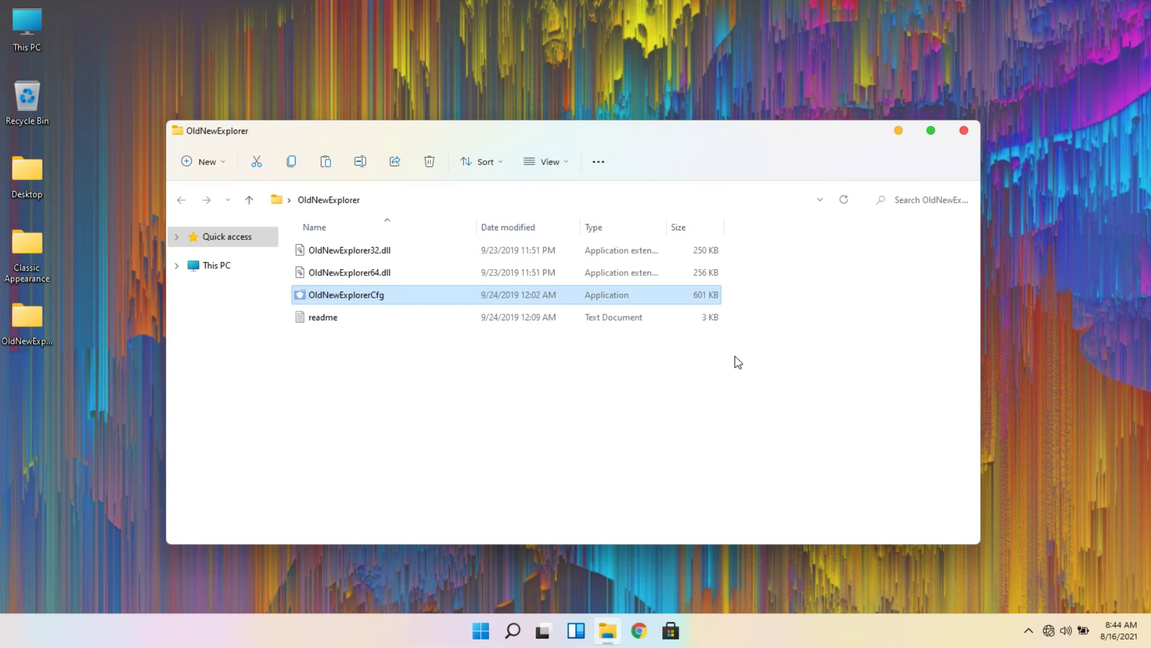
click(966, 130)
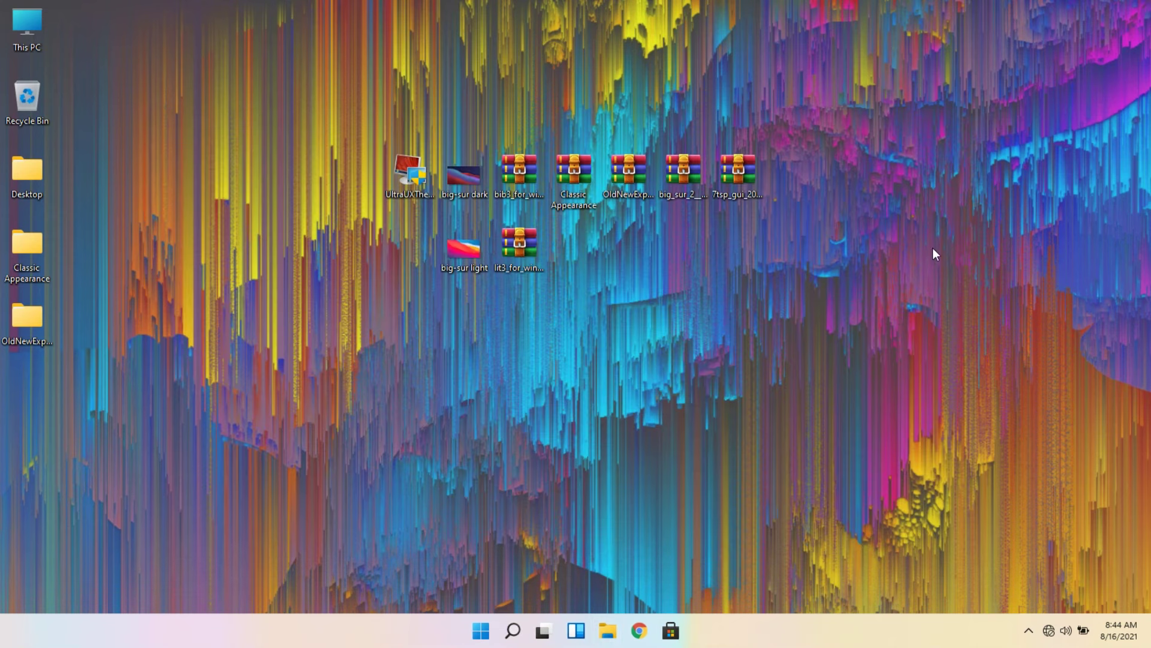
Set the big-sur light image as the desktop background.
right_click(470, 256)
click(514, 372)
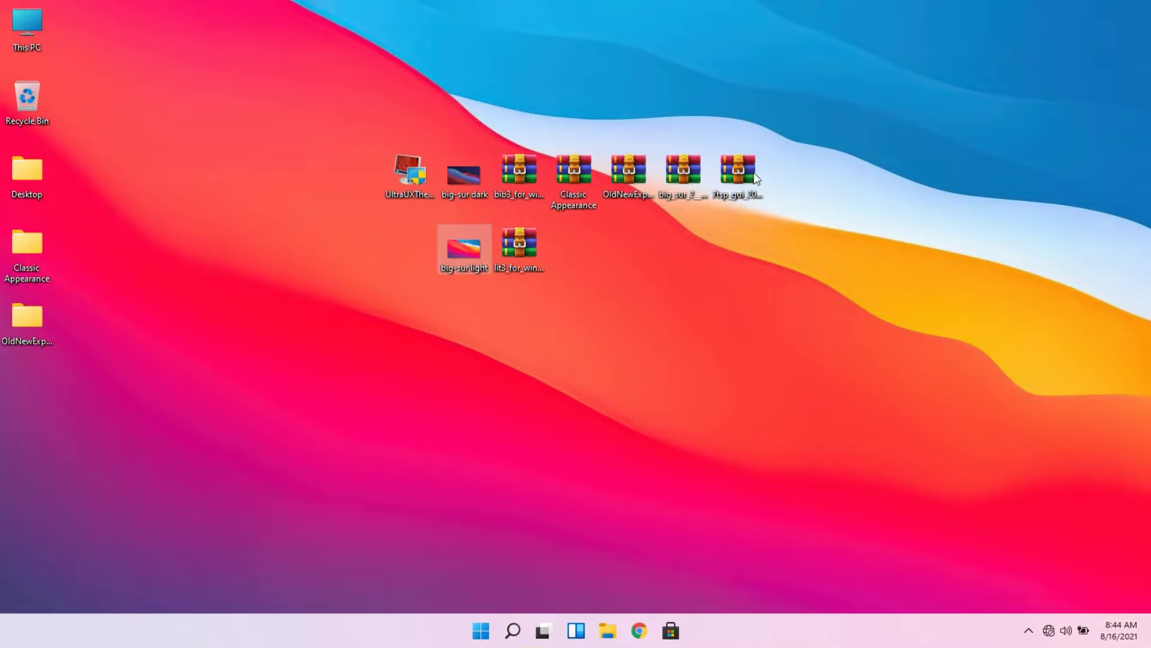
Extract the big_sur_2 Windows 10 themes archive into its own folder on the desktop and open that folder.
click(756, 178)
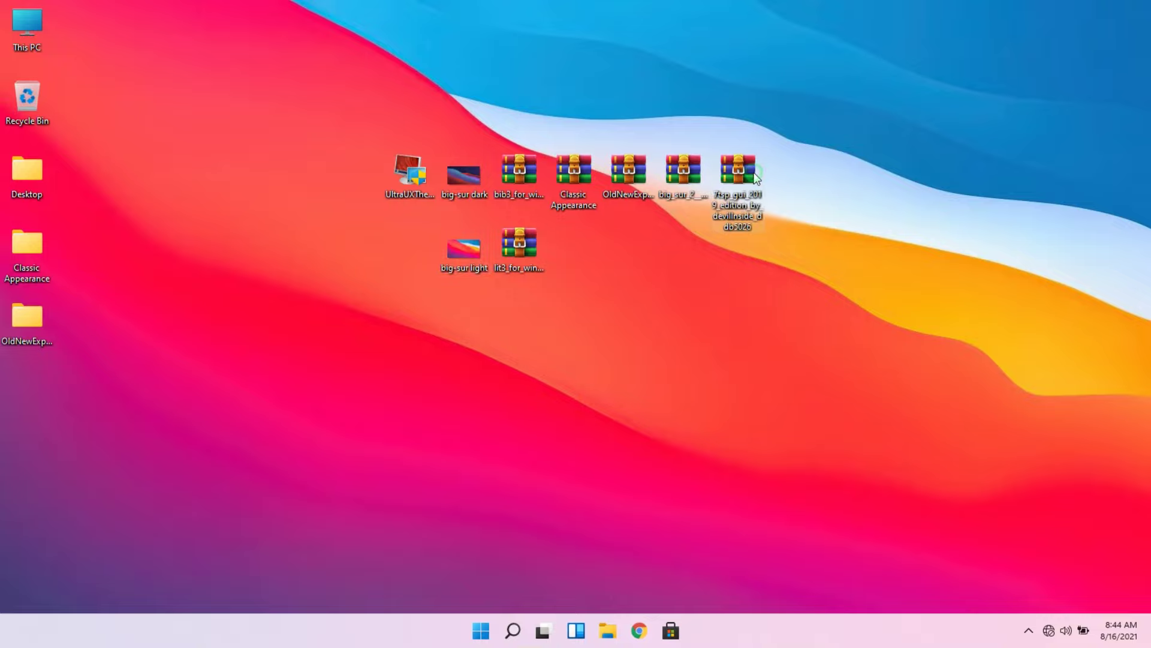
click(701, 175)
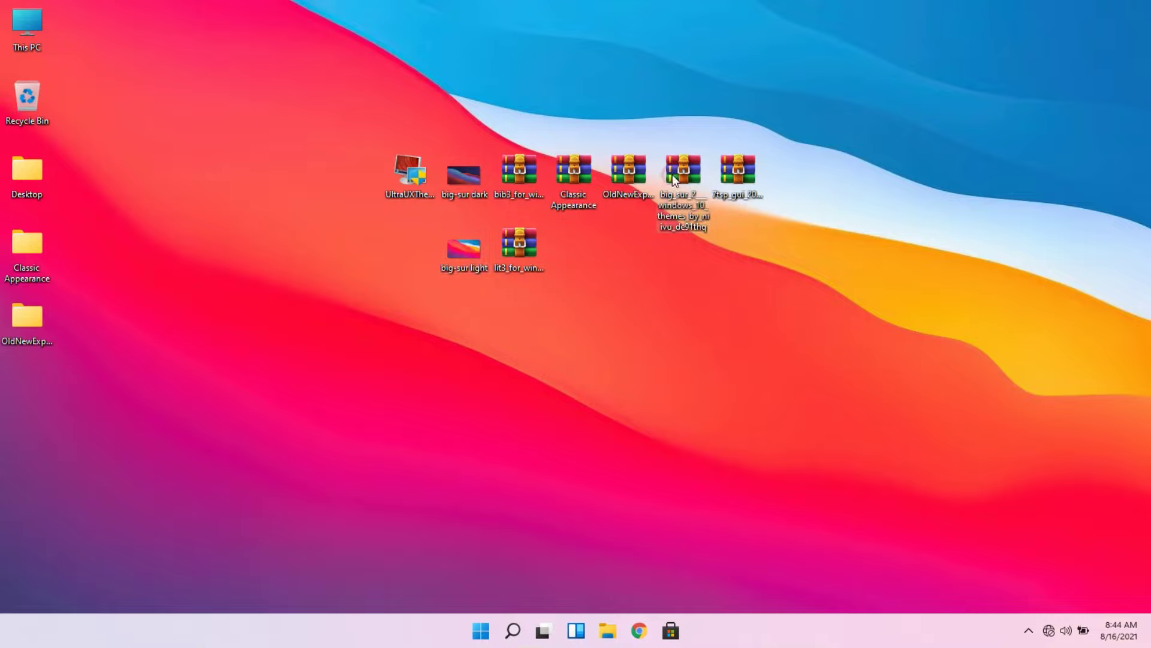
right_click(672, 176)
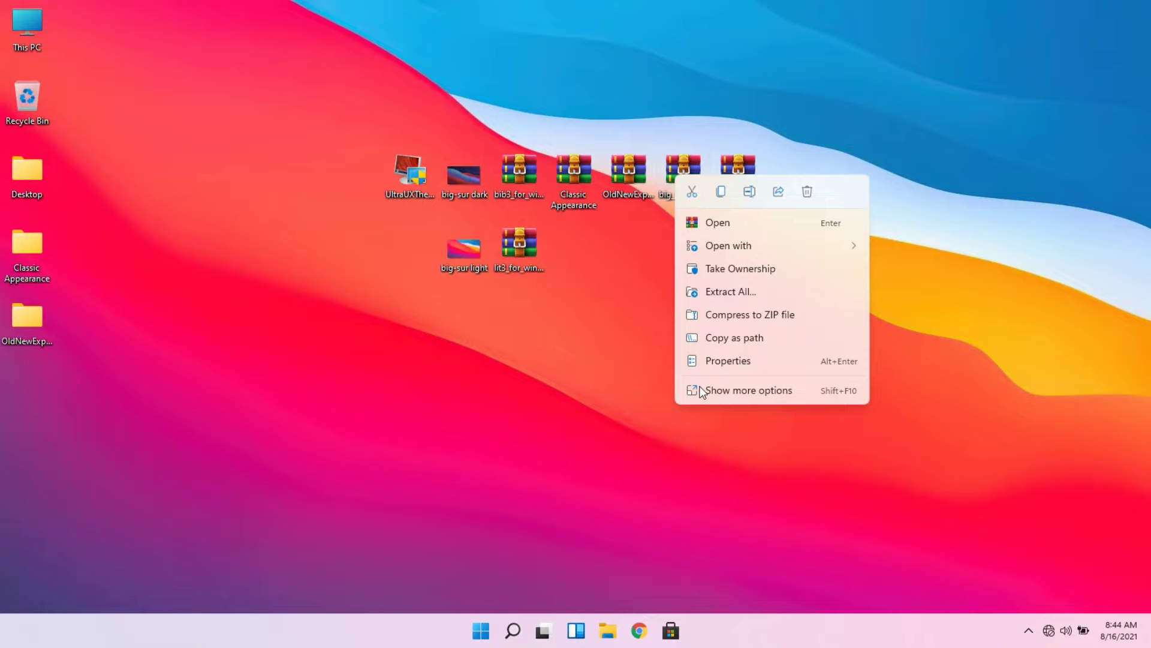
click(701, 391)
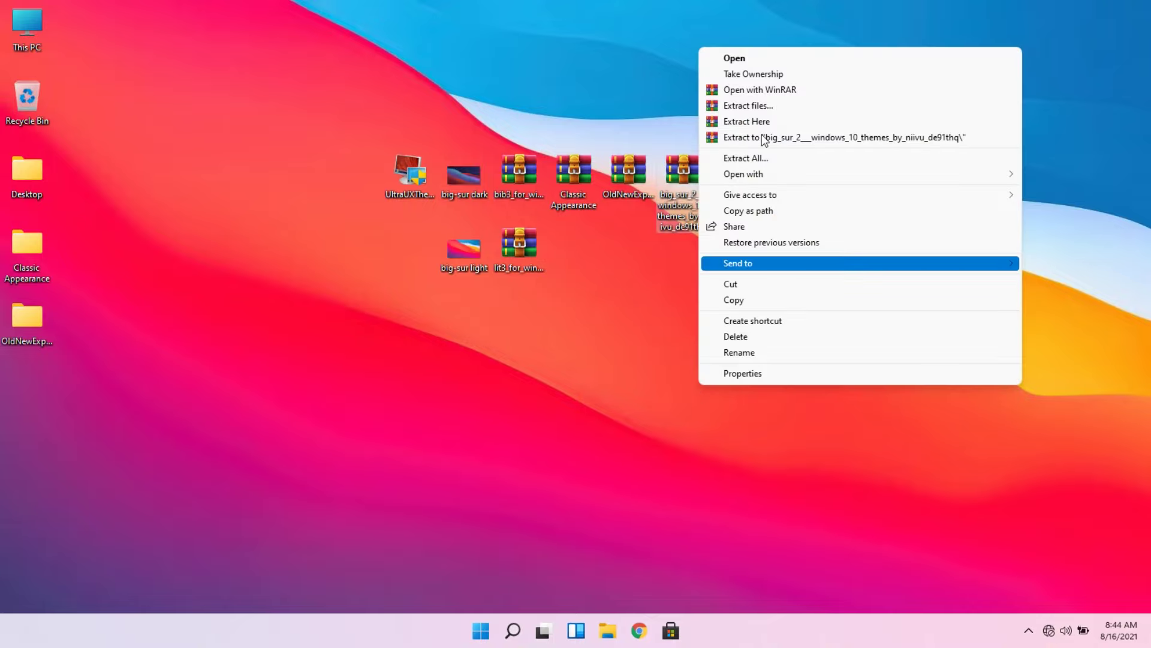
click(765, 113)
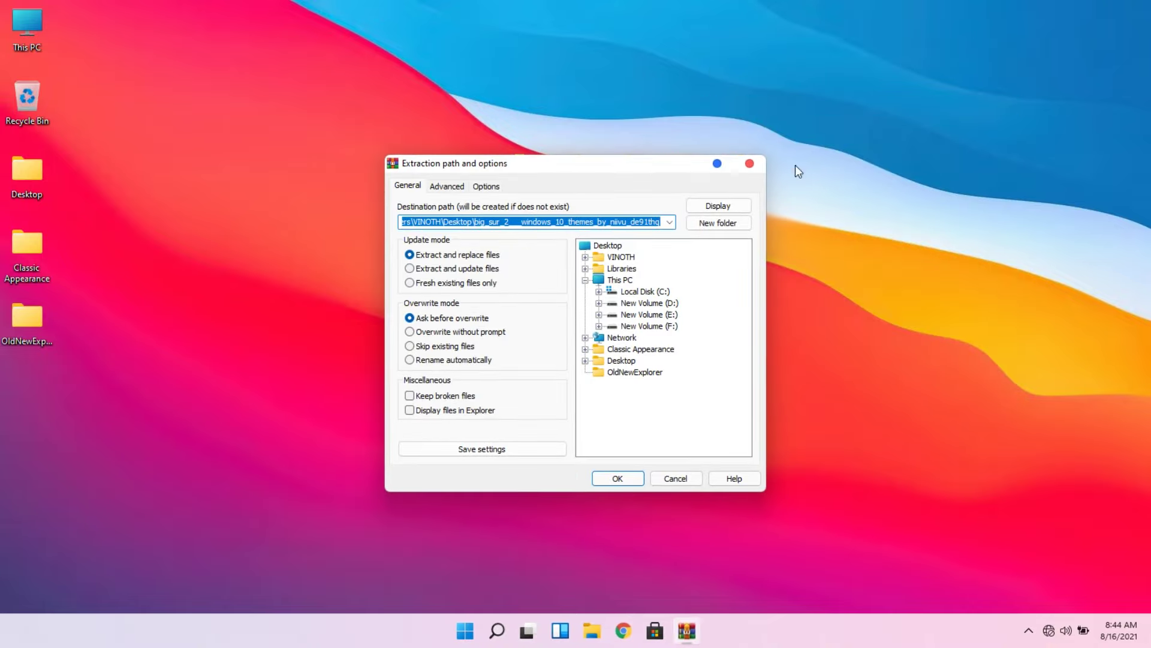
click(623, 477)
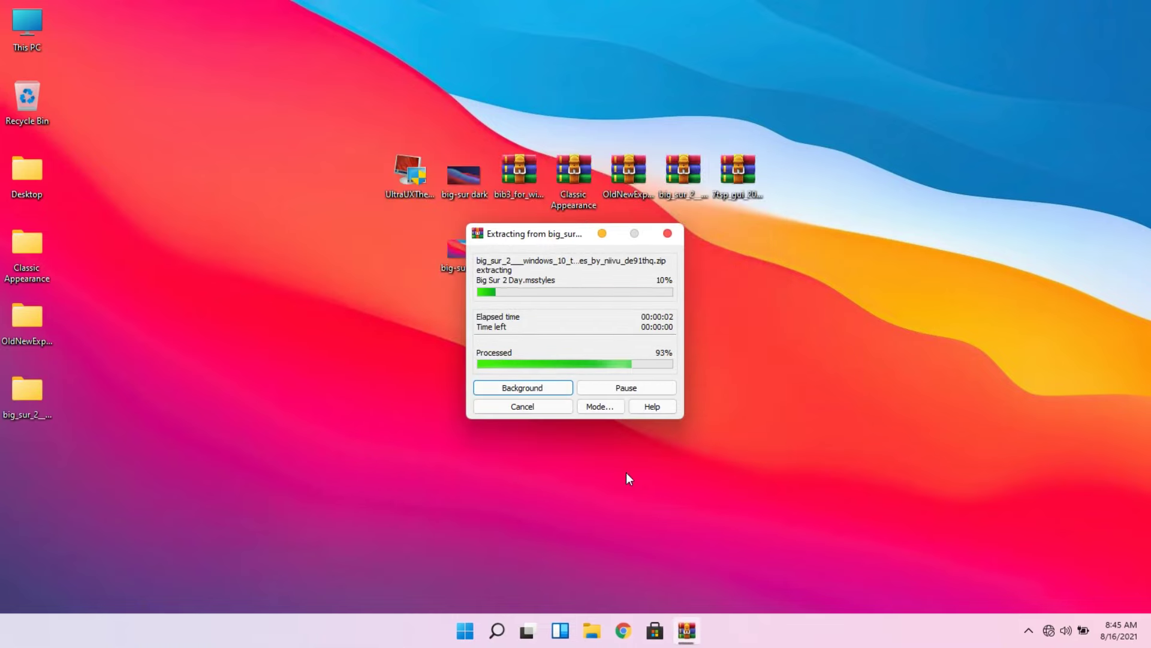
double_click(26, 412)
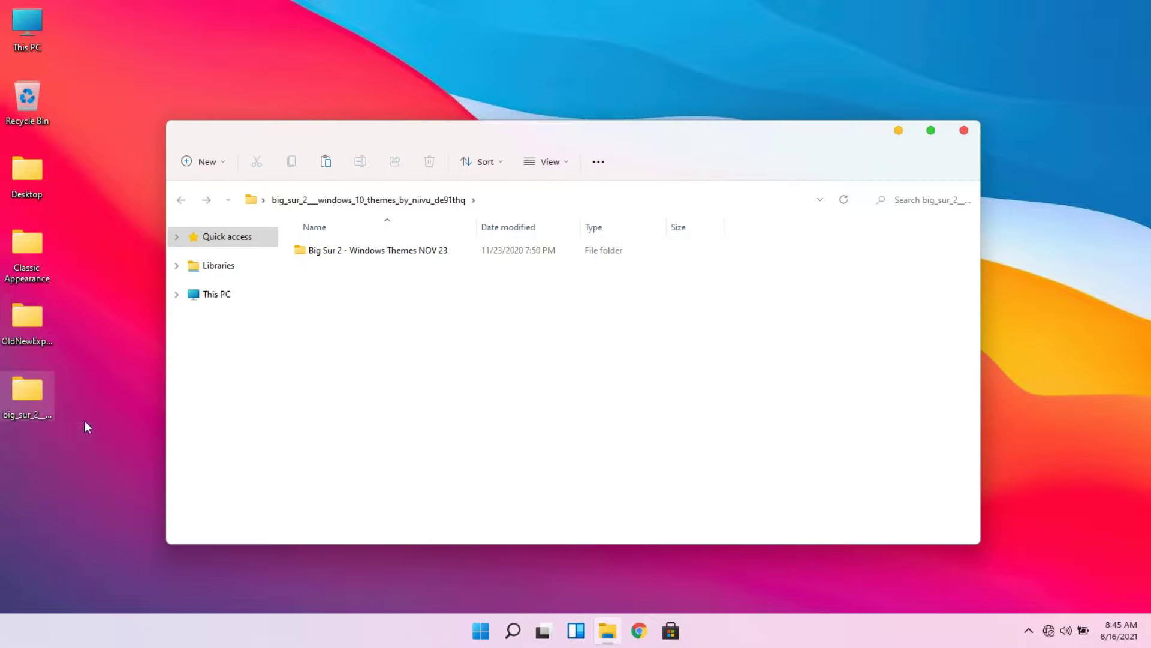
Open the 7TSP Icon theme folder inside Big Sur 2 - Windows Themes NOV 23.
drag(453, 140, 497, 106)
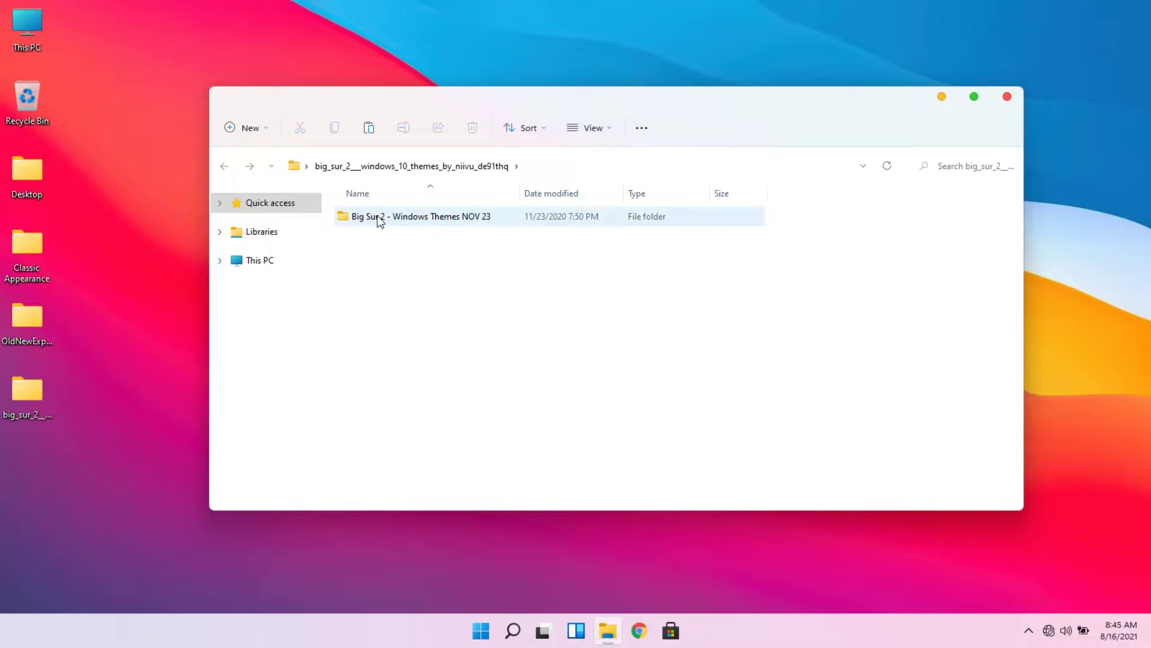
double_click(449, 219)
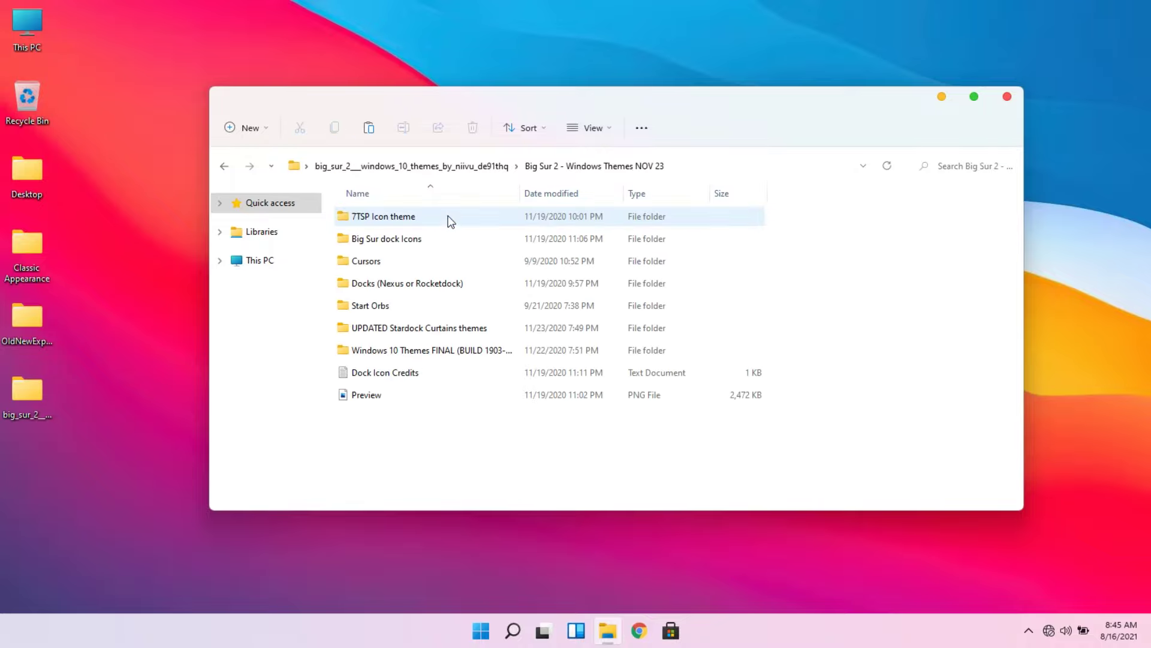
click(361, 216)
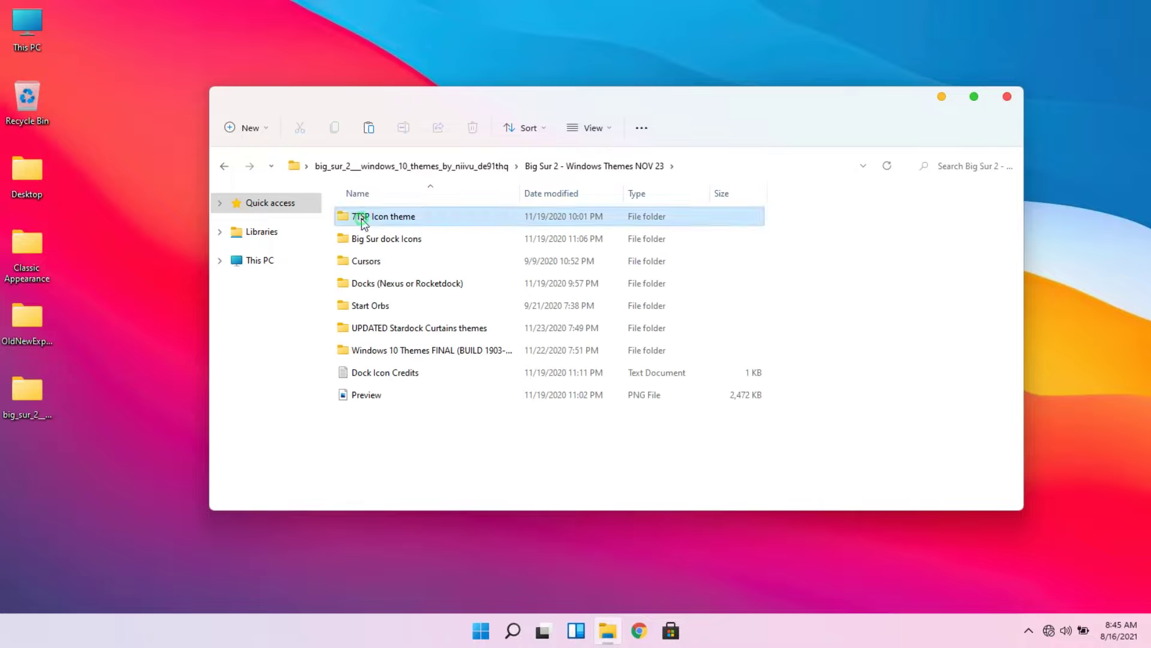
double_click(442, 218)
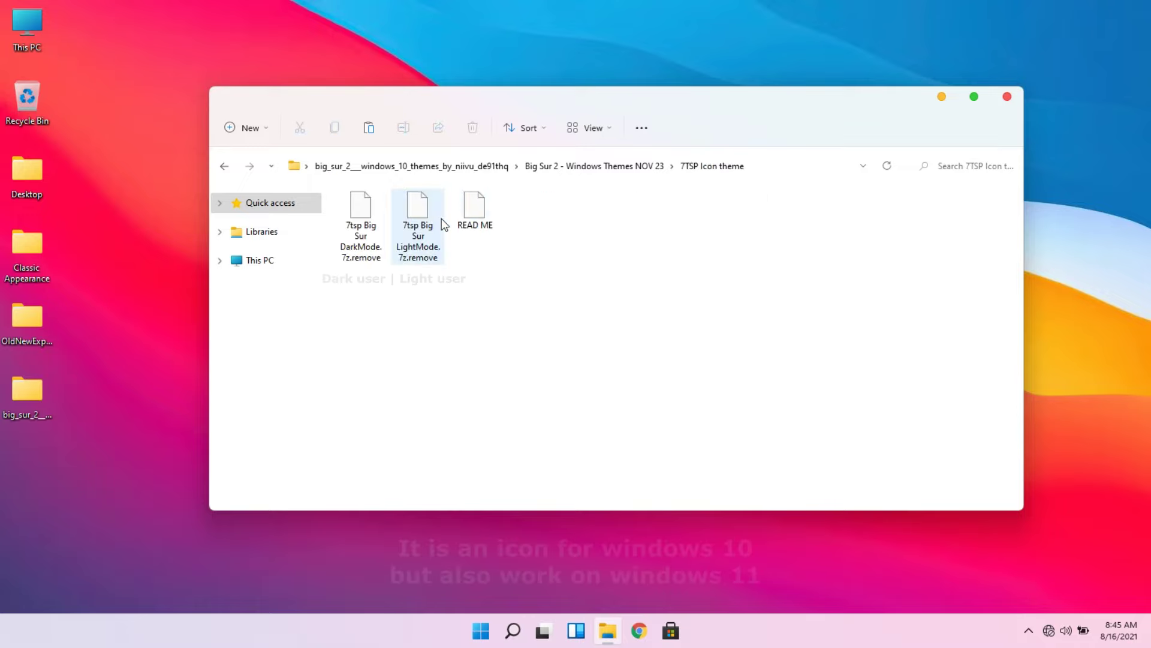
Rename the light-mode icon pack to 7tsp Big Sur LightMode.7z by removing its .remove extension, and close the folder window.
click(360, 211)
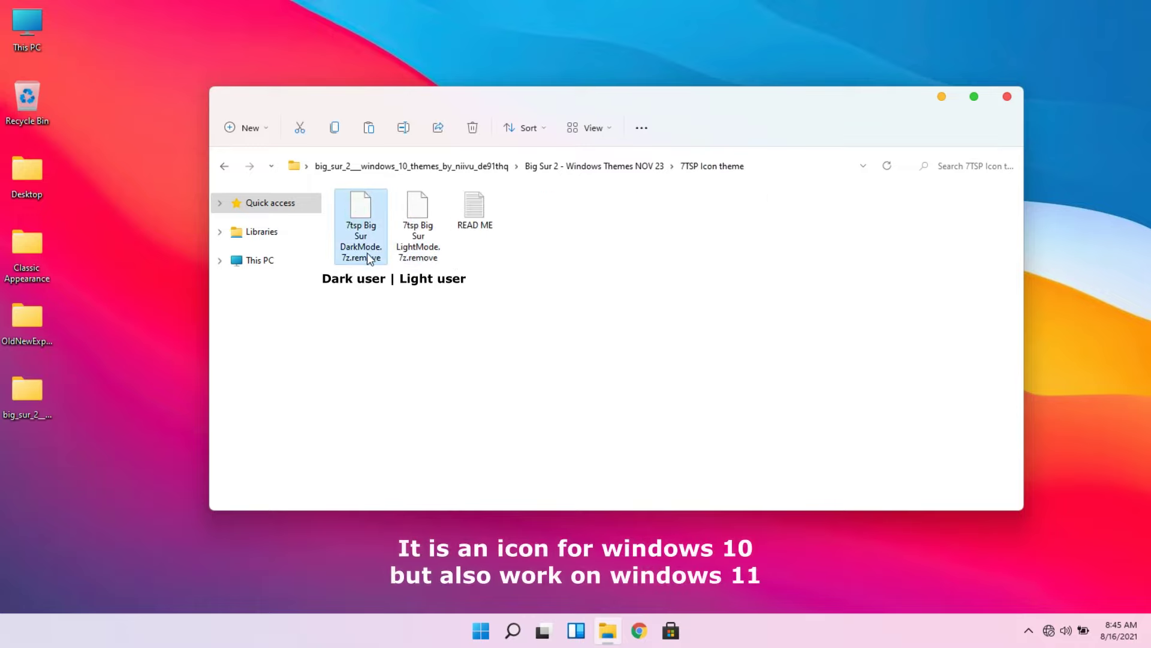
click(413, 216)
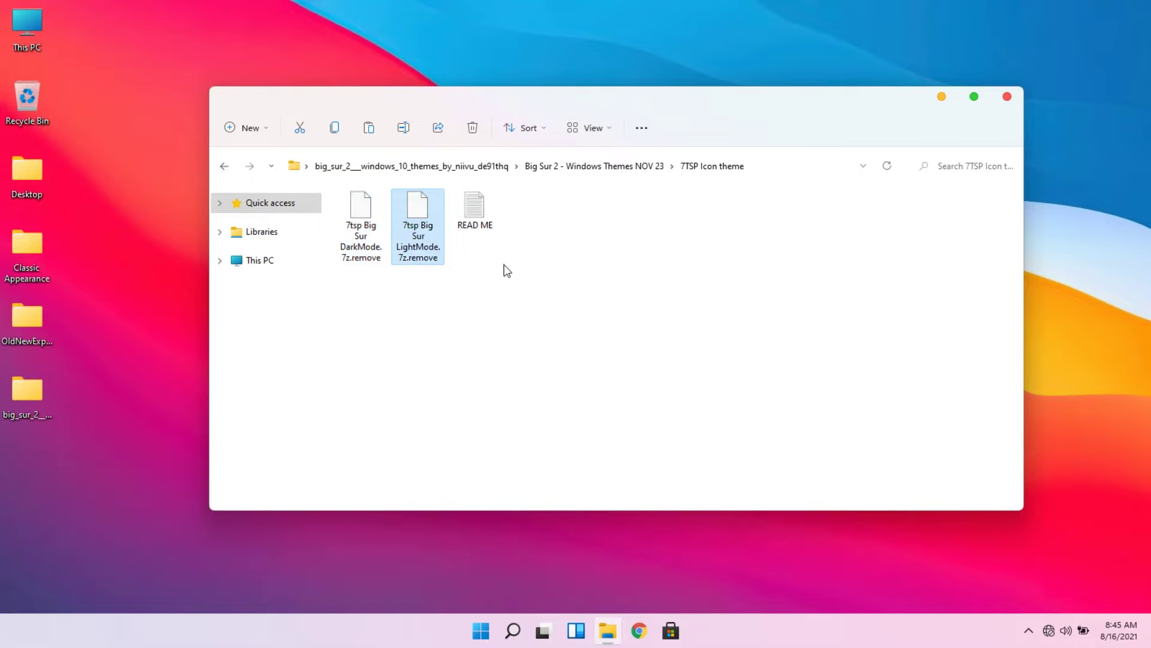
right_click(427, 257)
click(500, 269)
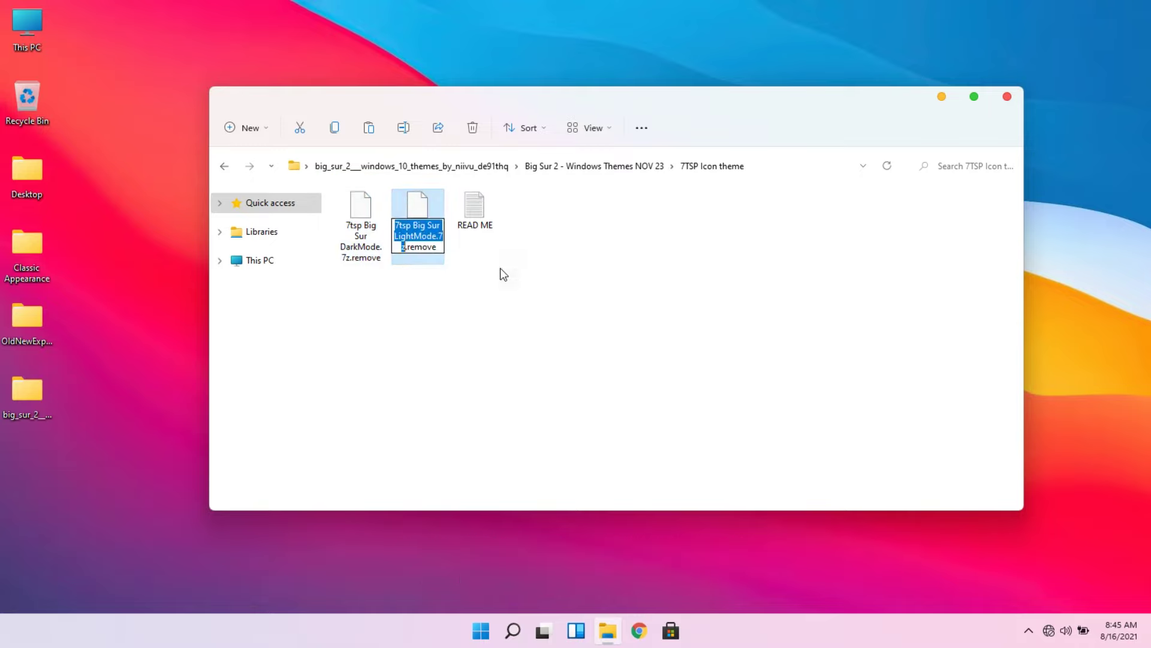
drag(408, 252, 442, 247)
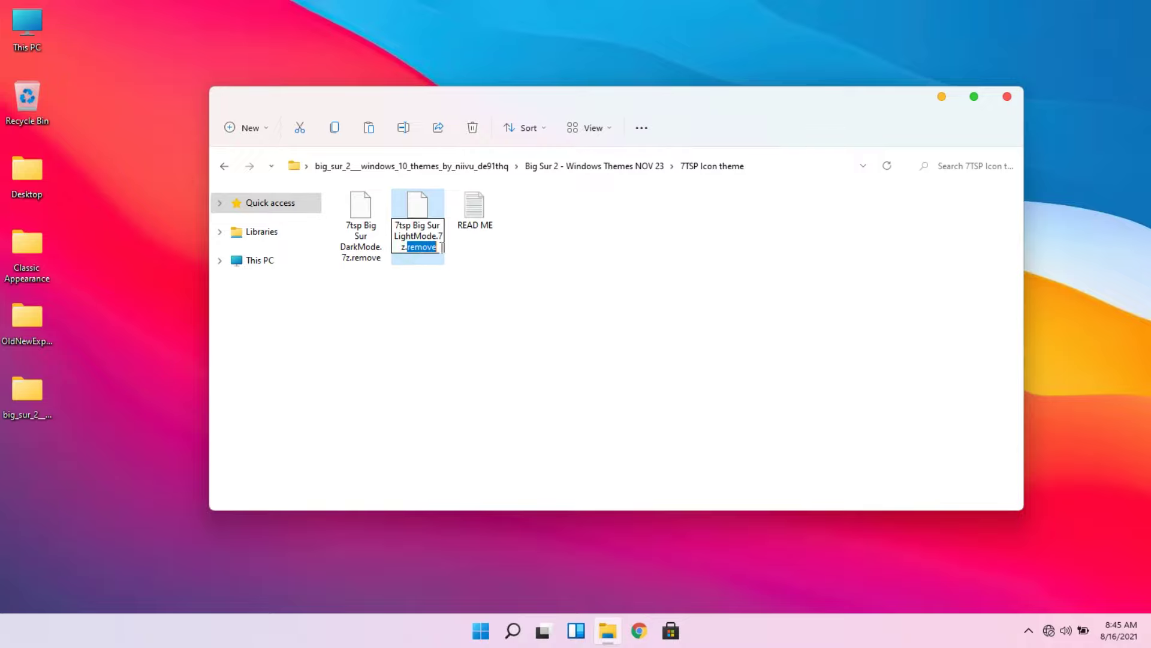
key(BackSpace)
click(423, 291)
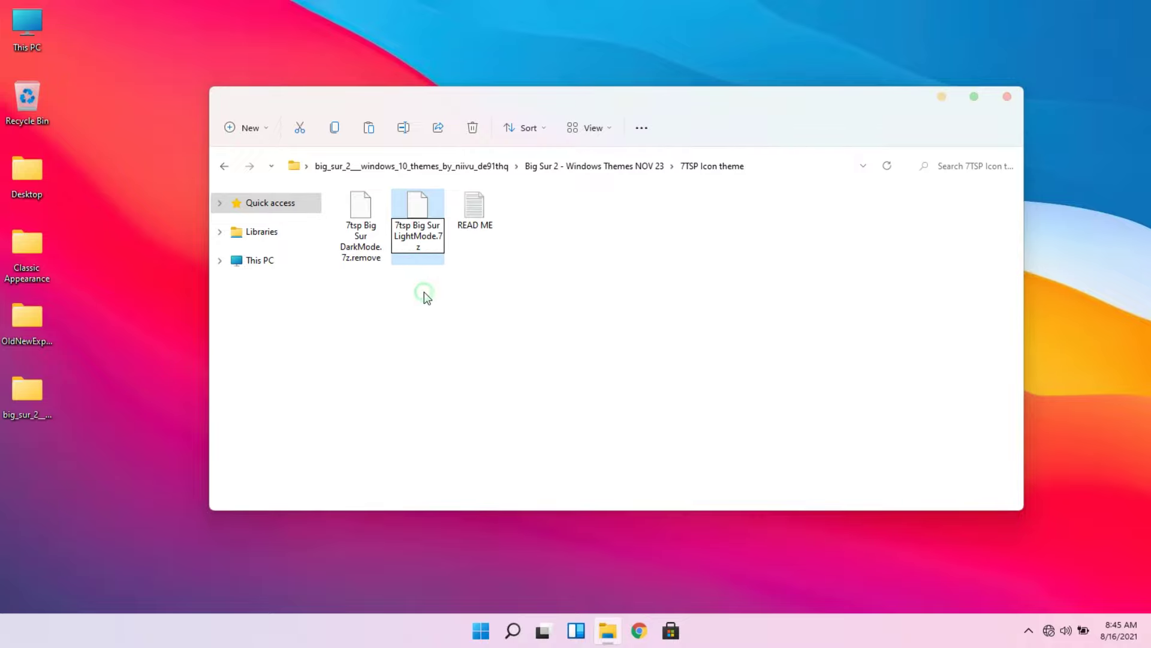
click(635, 319)
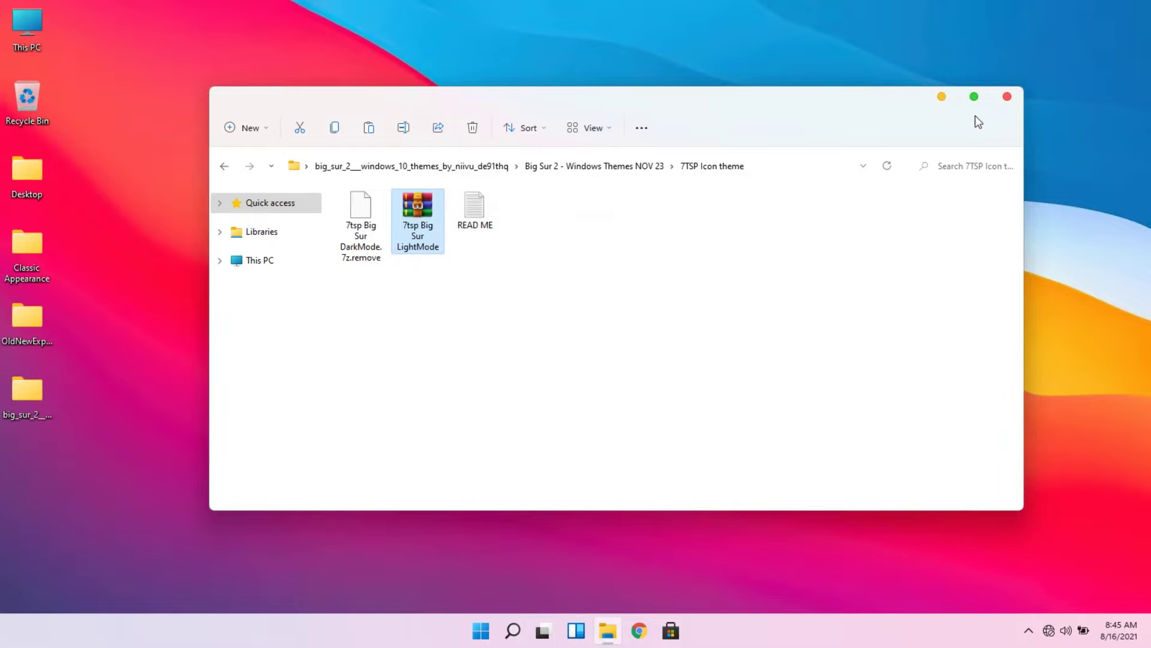
click(1007, 97)
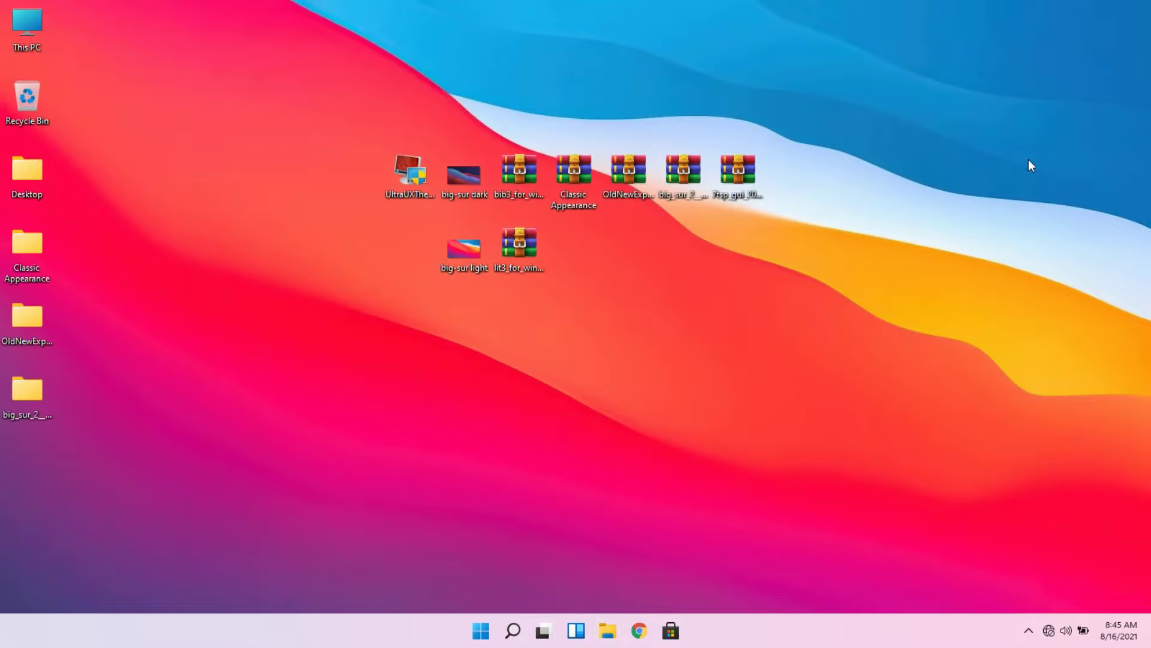
Extract the 7tsp_gui_2019_edition archive into its own folder on the desktop and open that folder.
right_click(738, 180)
click(770, 389)
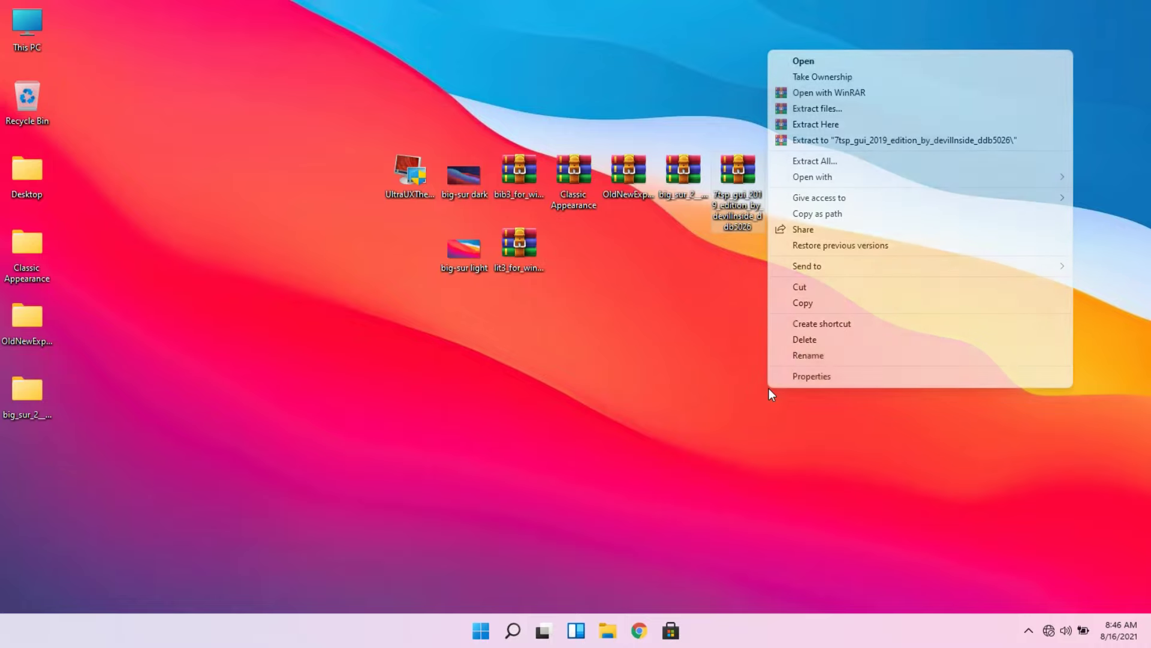
click(853, 113)
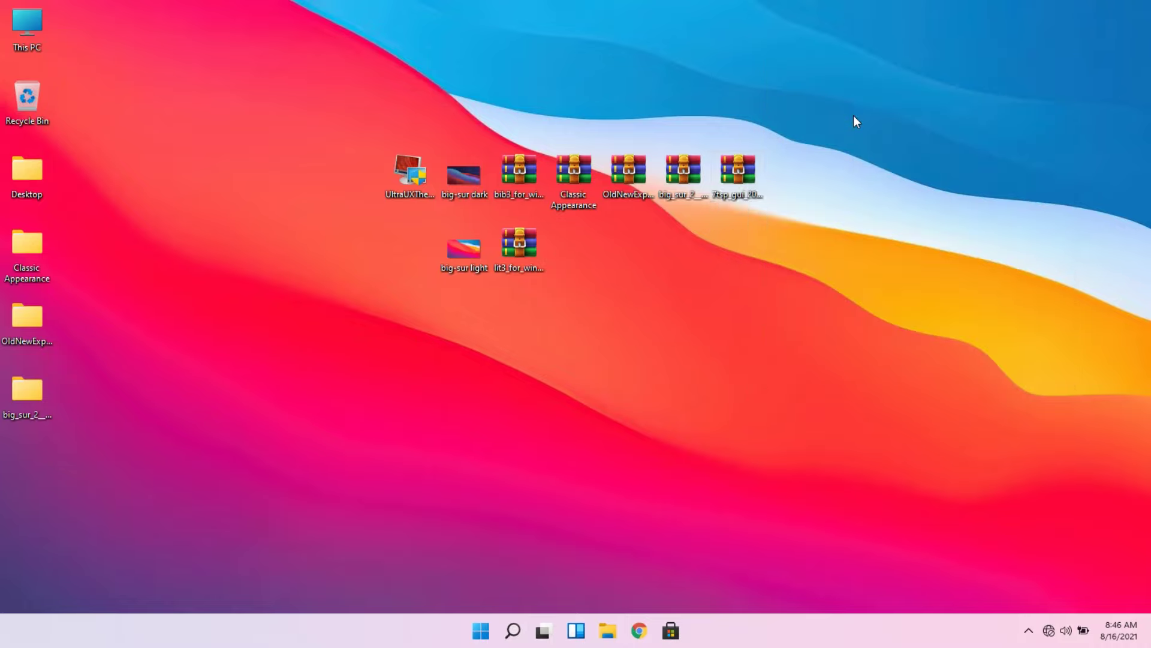
click(616, 476)
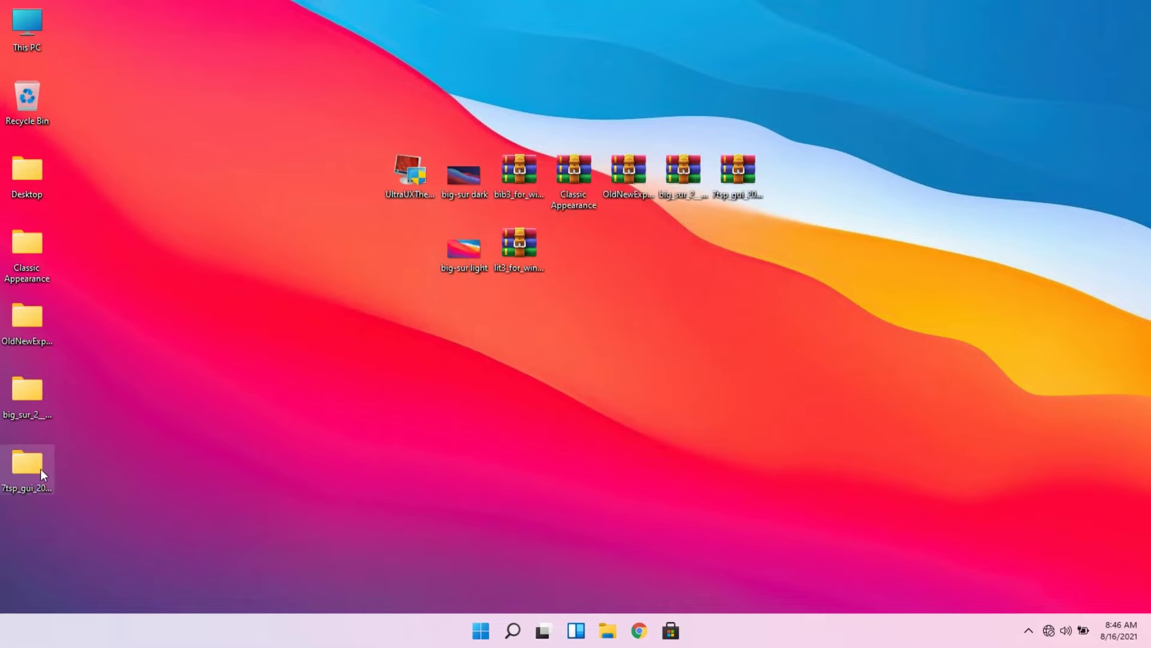
double_click(40, 470)
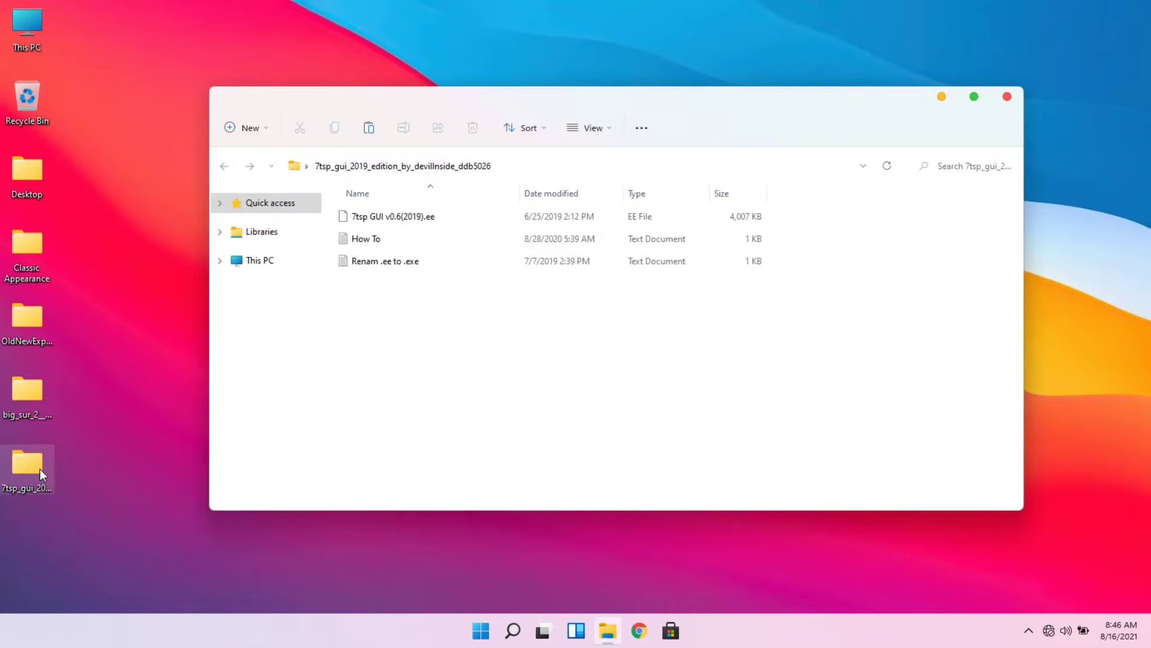
Change the 7tsp GUI v0.6(2019) file's extension to .exe and accept the extension change.
click(451, 217)
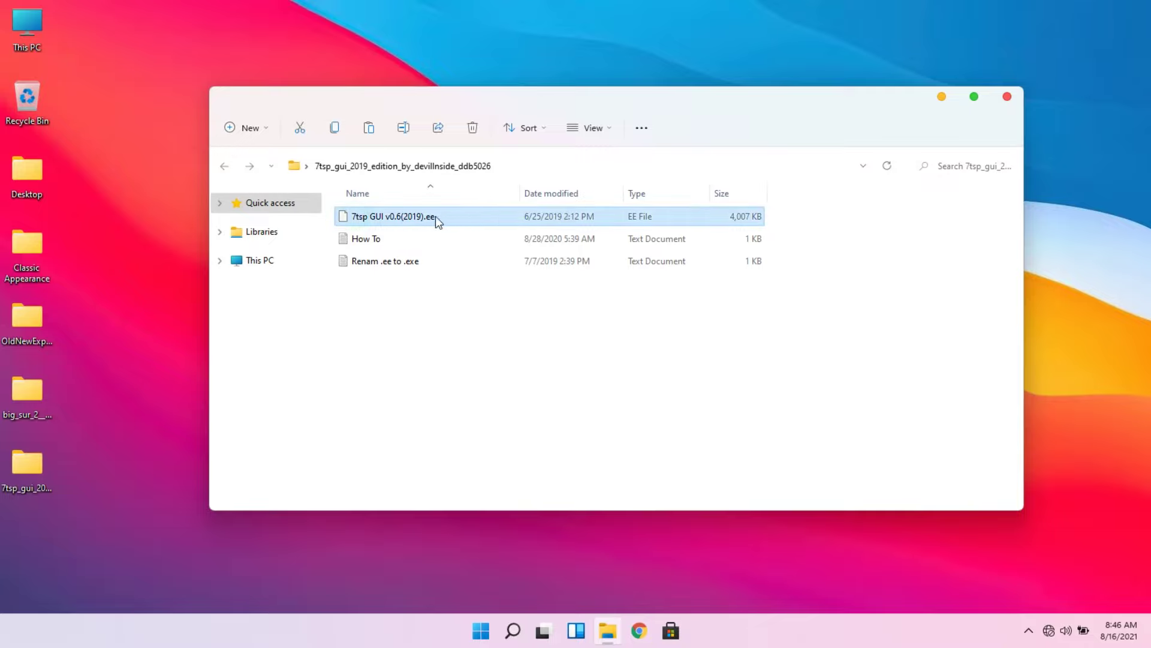
click(430, 217)
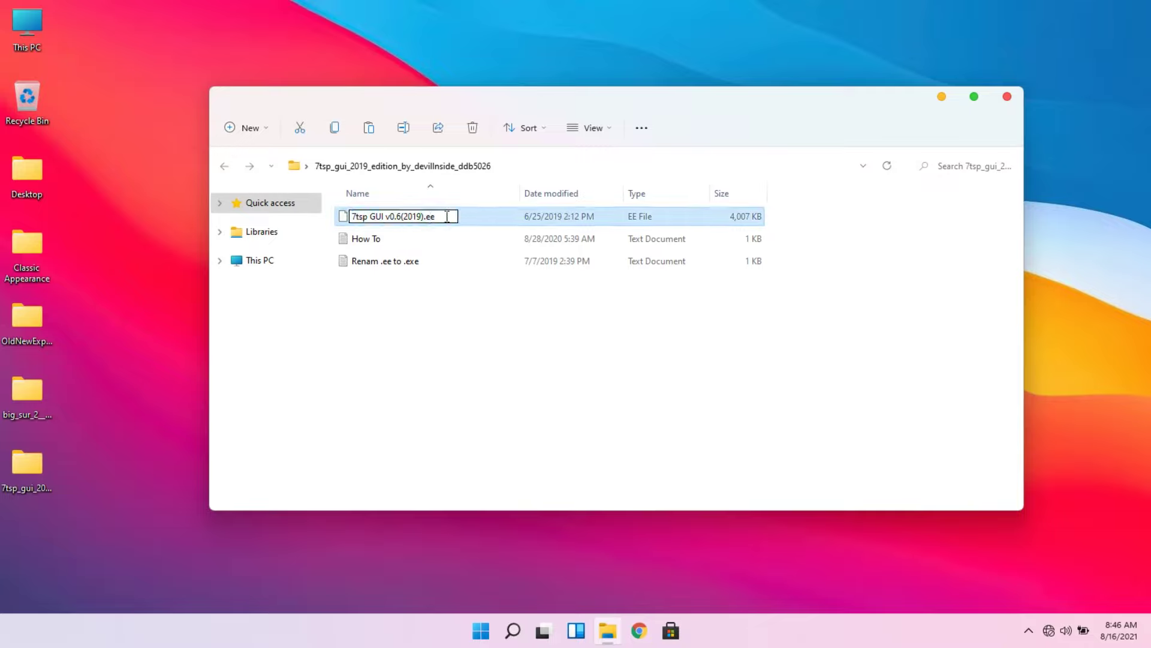
drag(440, 217, 423, 217)
key(Return)
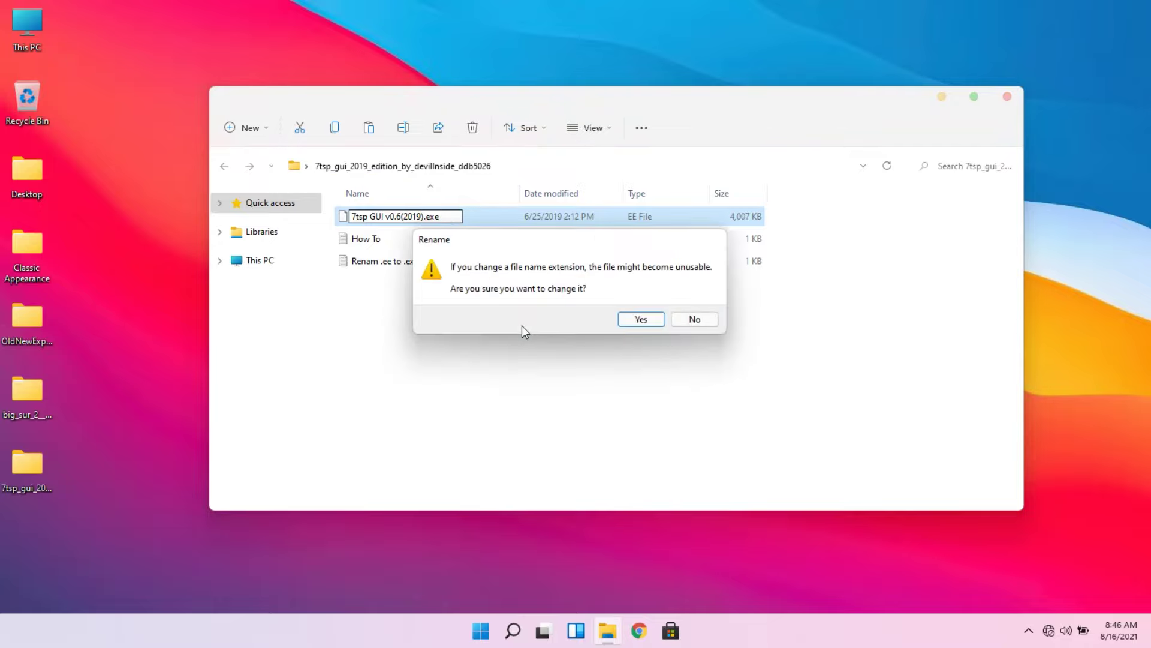
click(637, 319)
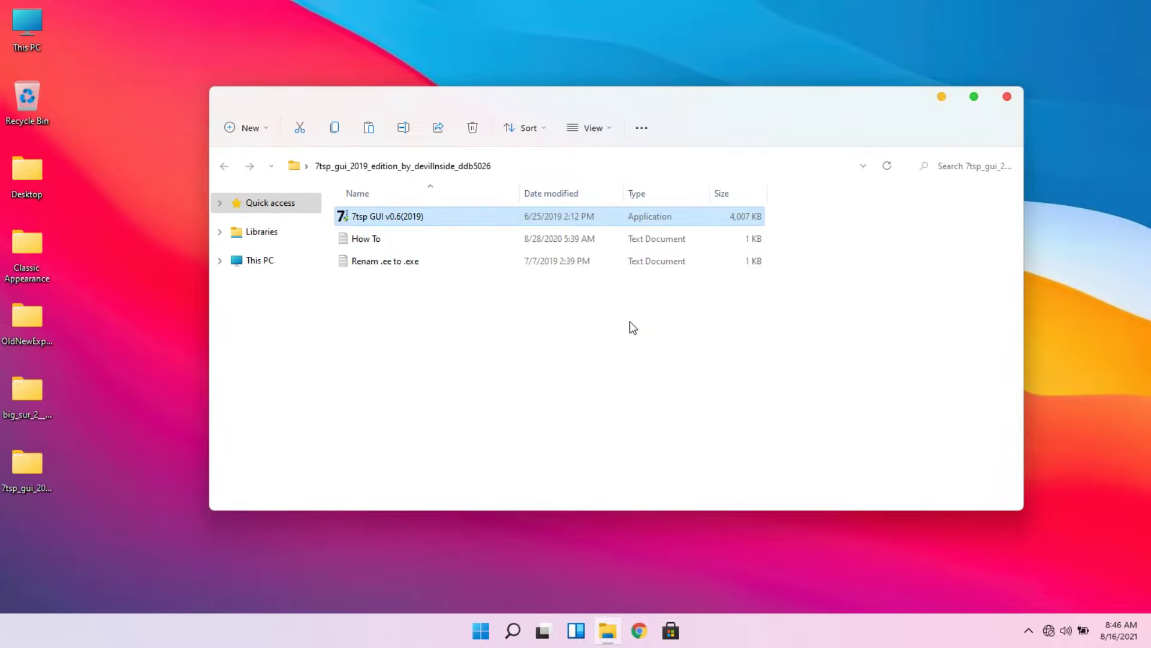
Launch 7tsp GUI and add 7tsp Big Sur LightMode from the desktop Big Sur theme's 7TSP Icon theme folder as a custom pack.
double_click(413, 222)
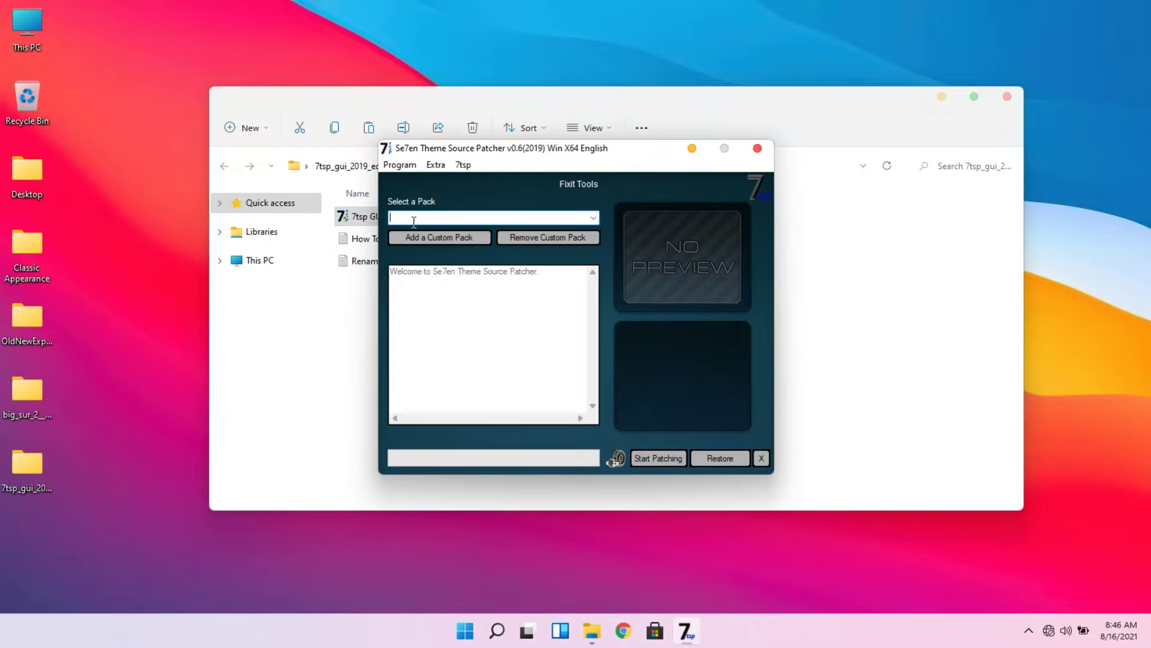
click(439, 236)
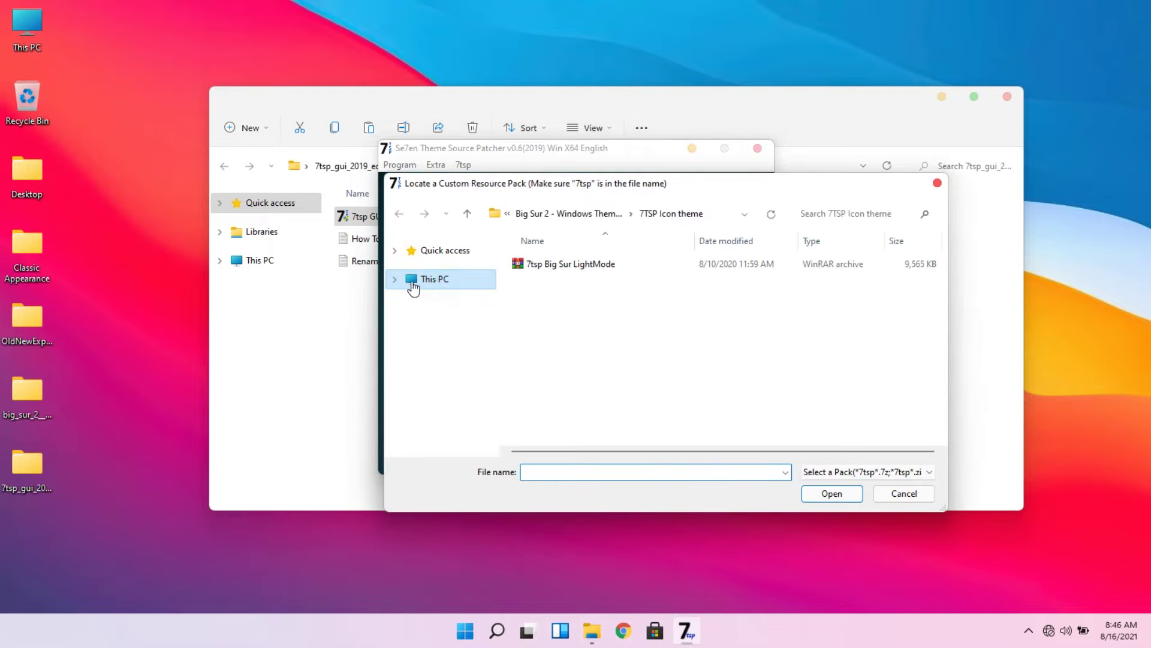
click(415, 285)
click(443, 256)
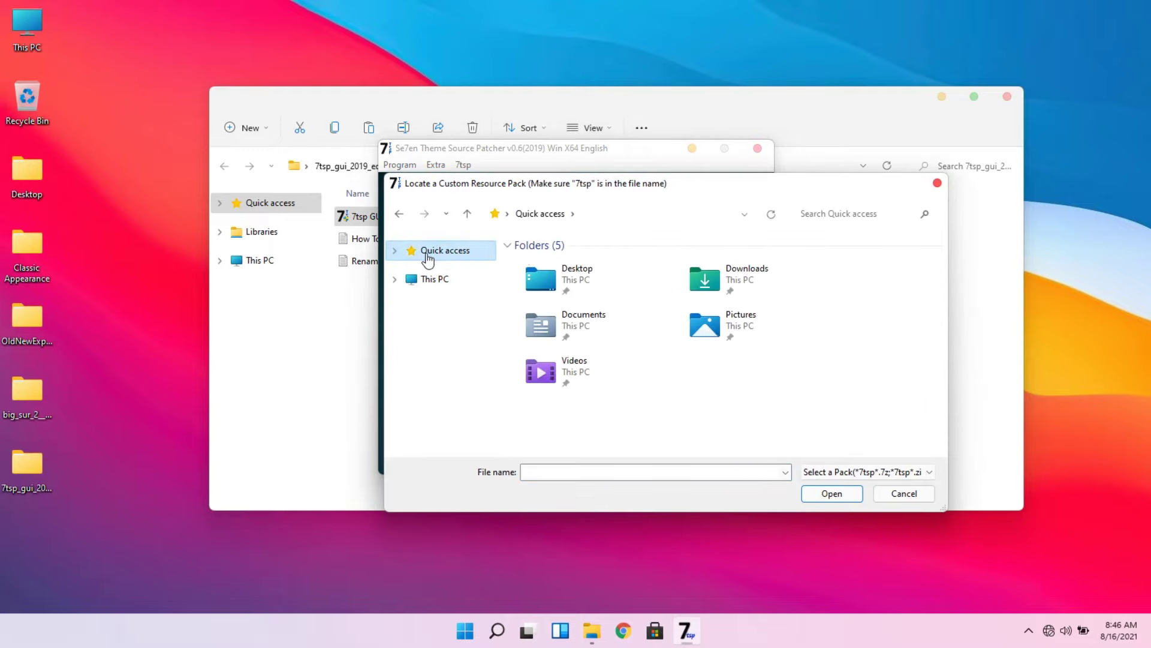
double_click(555, 283)
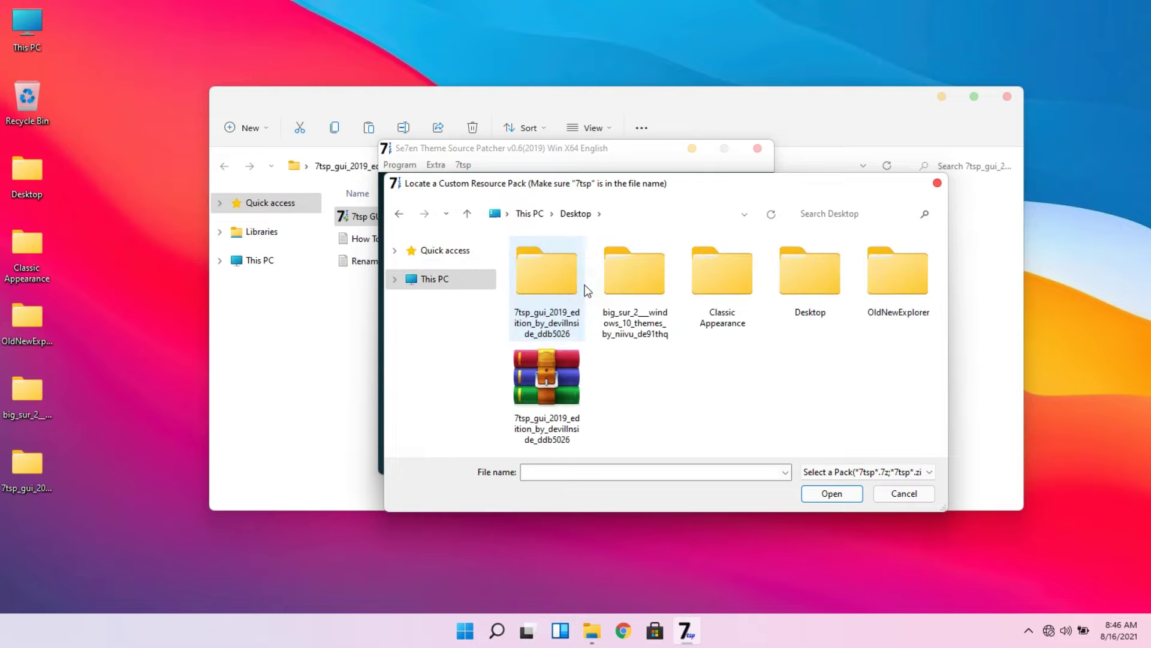
double_click(628, 272)
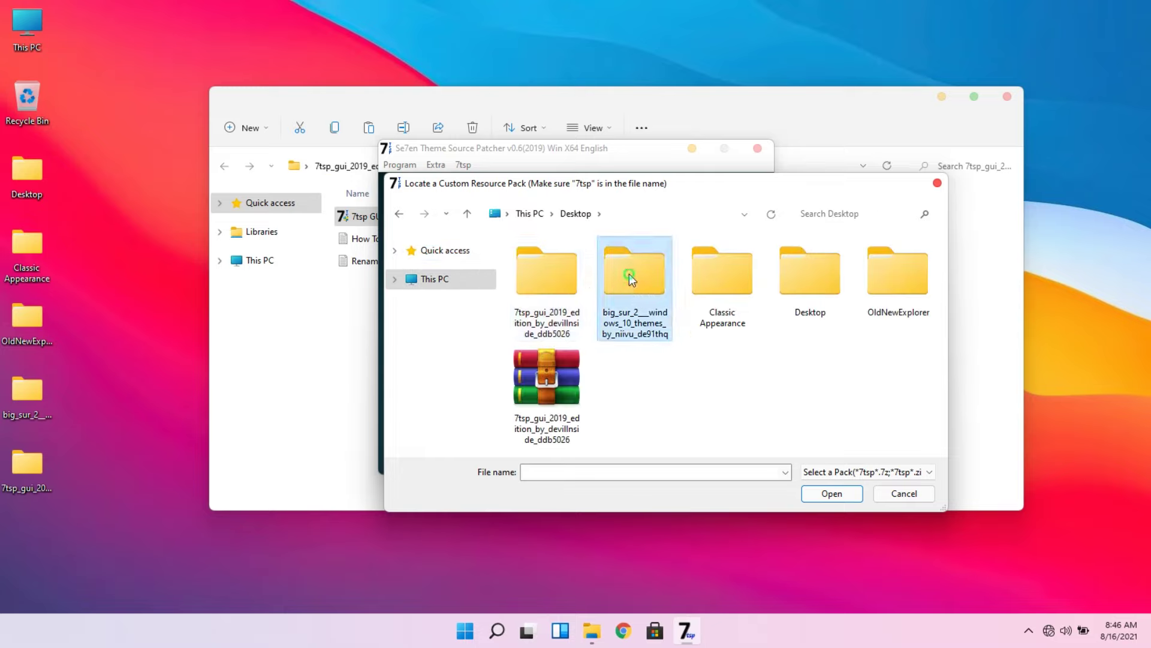
click(546, 270)
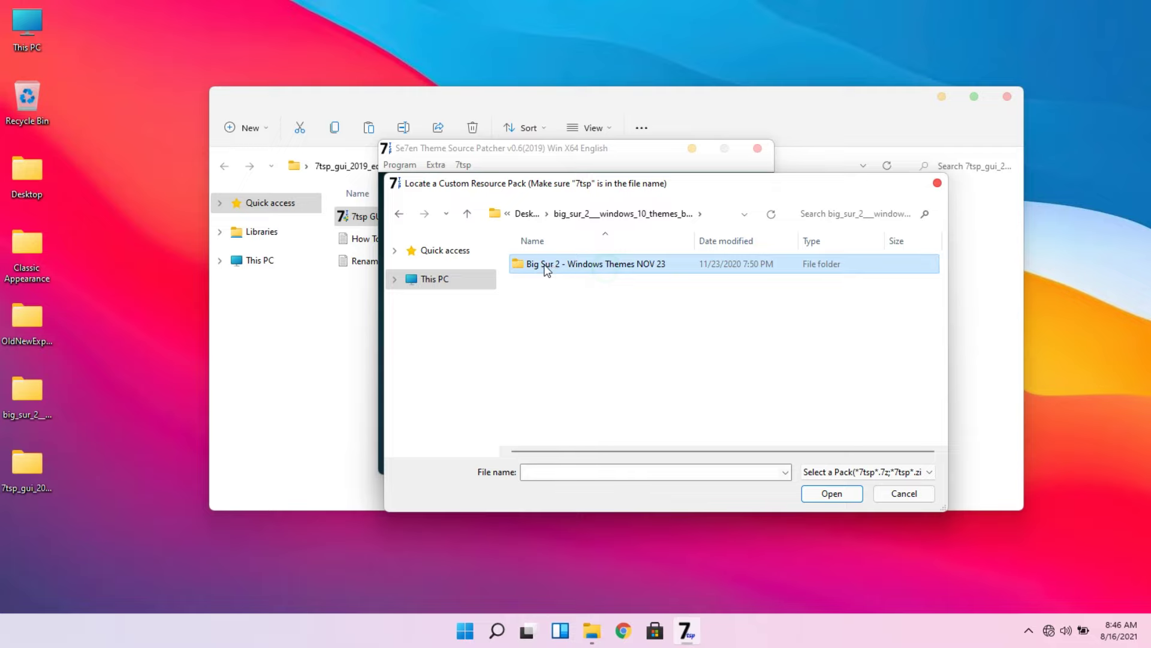
double_click(572, 267)
click(571, 265)
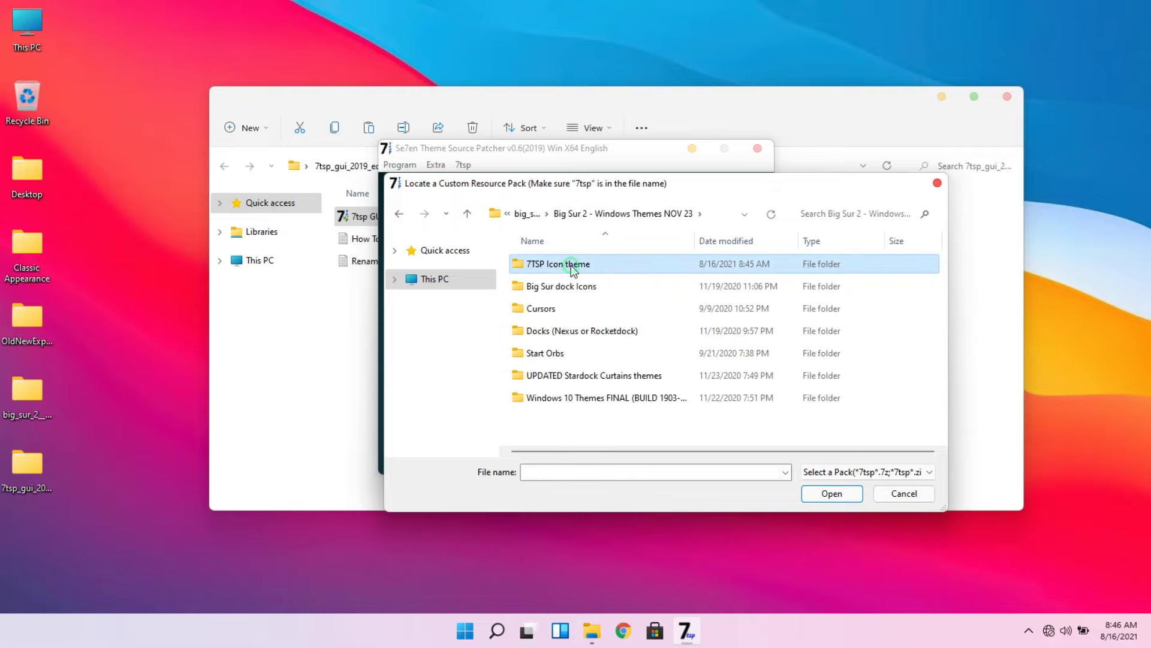
double_click(560, 266)
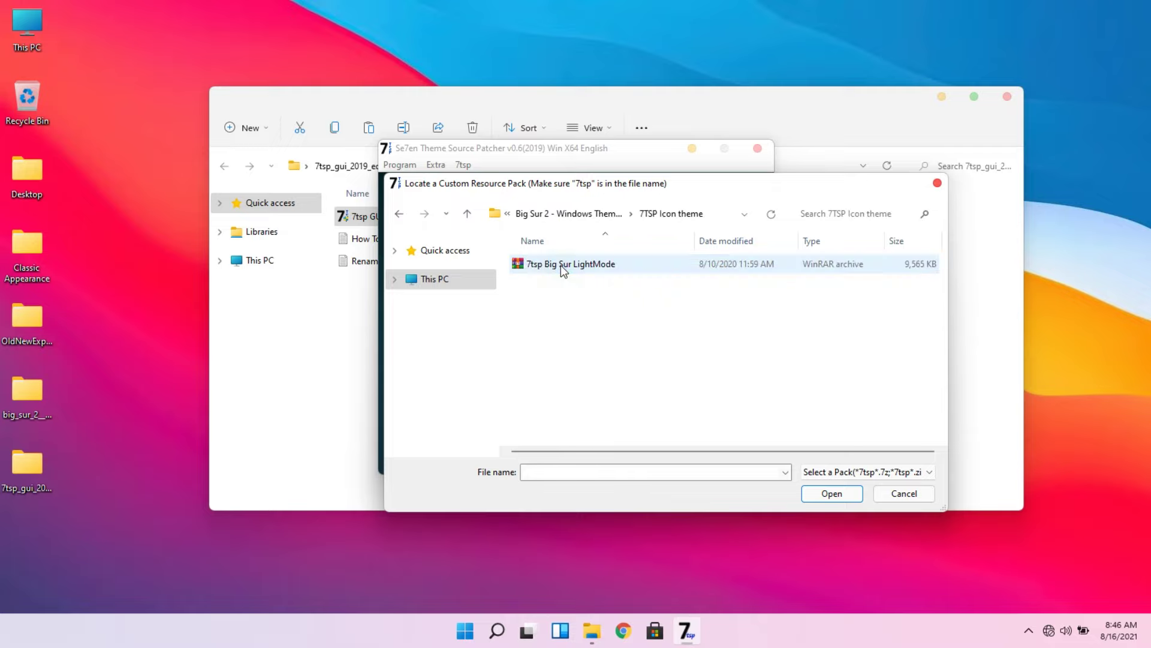
double_click(560, 265)
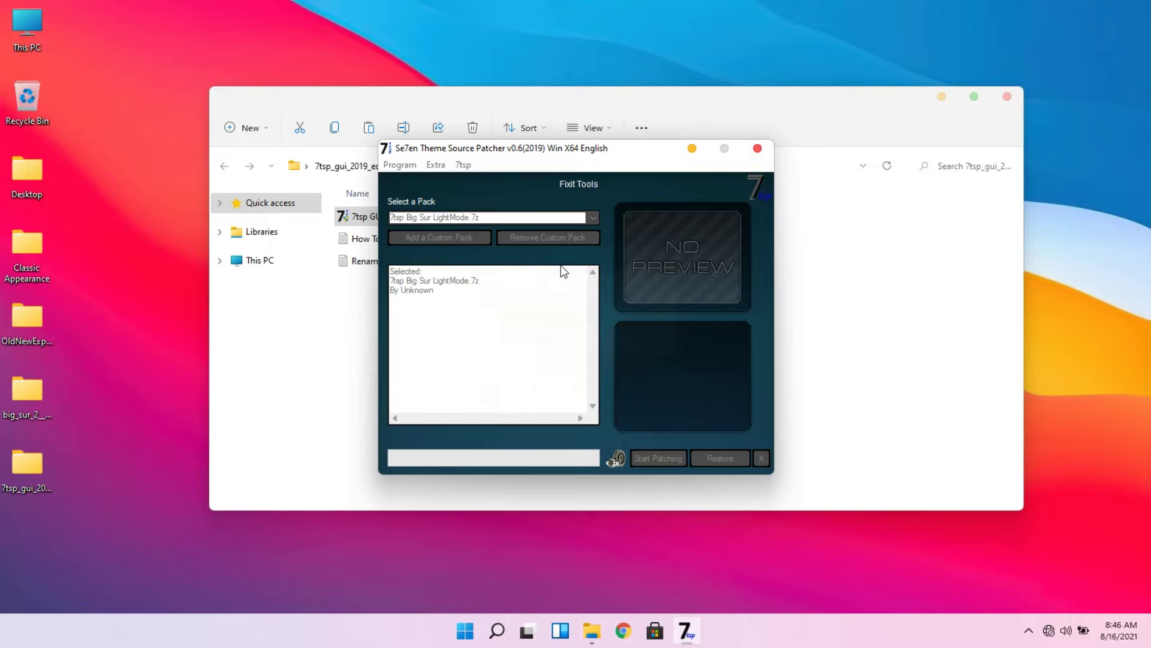
Patch the system with the 7tsp Big Sur LightMode.7z pack, keeping restore point creation enabled, and dismiss the completion message.
click(663, 458)
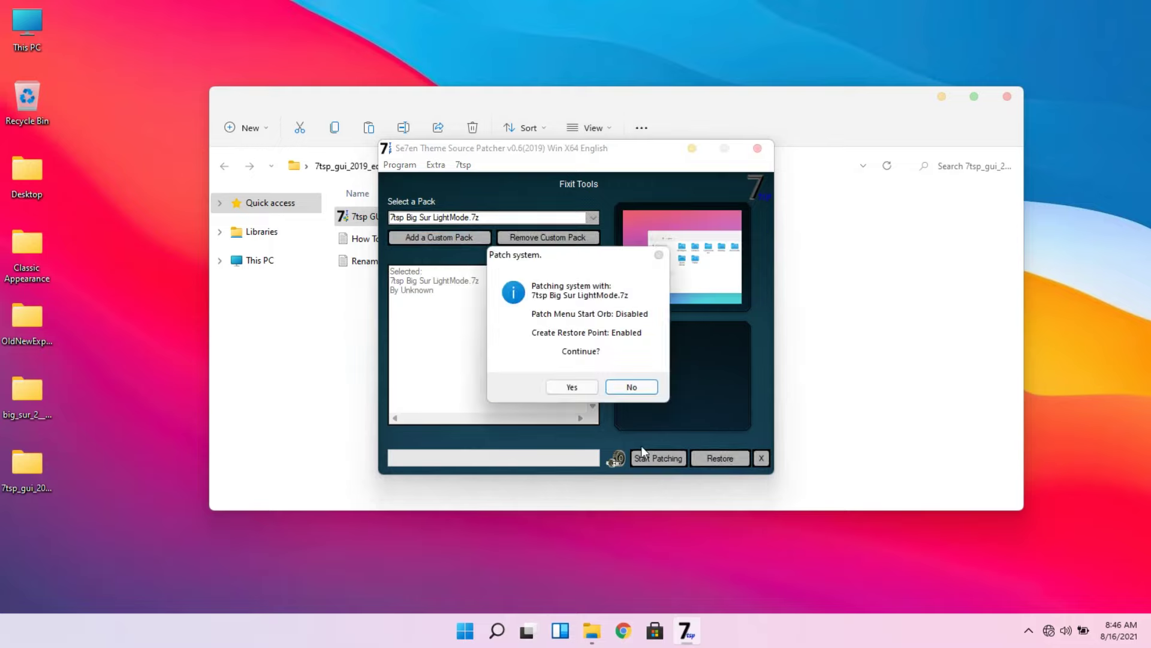
click(572, 387)
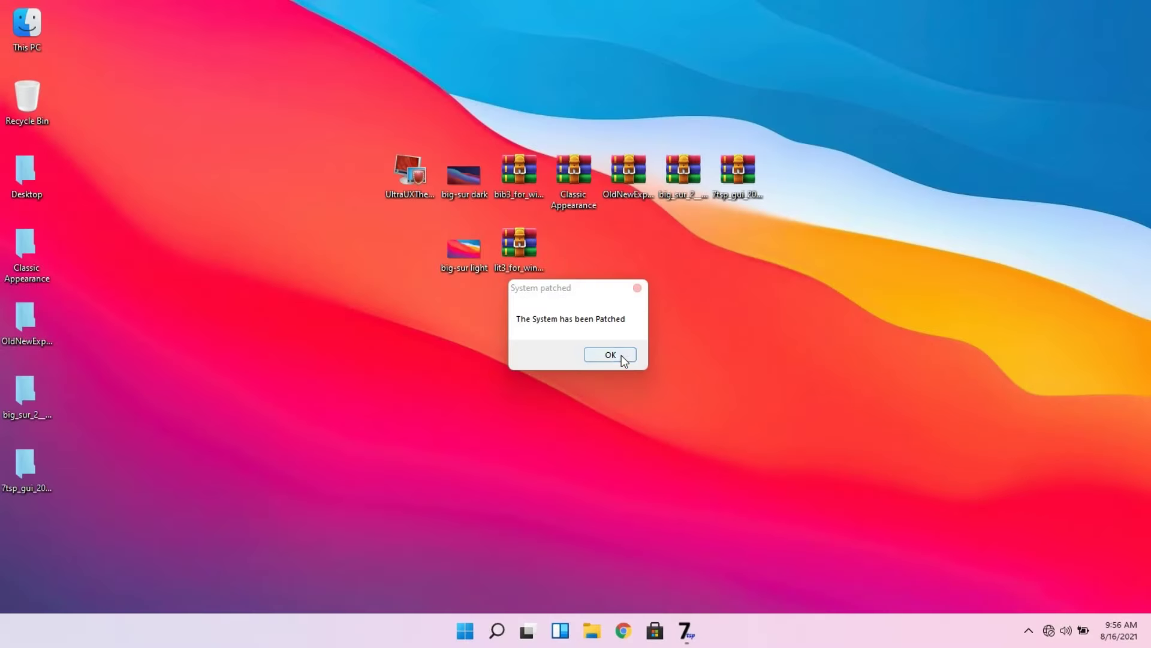
click(621, 355)
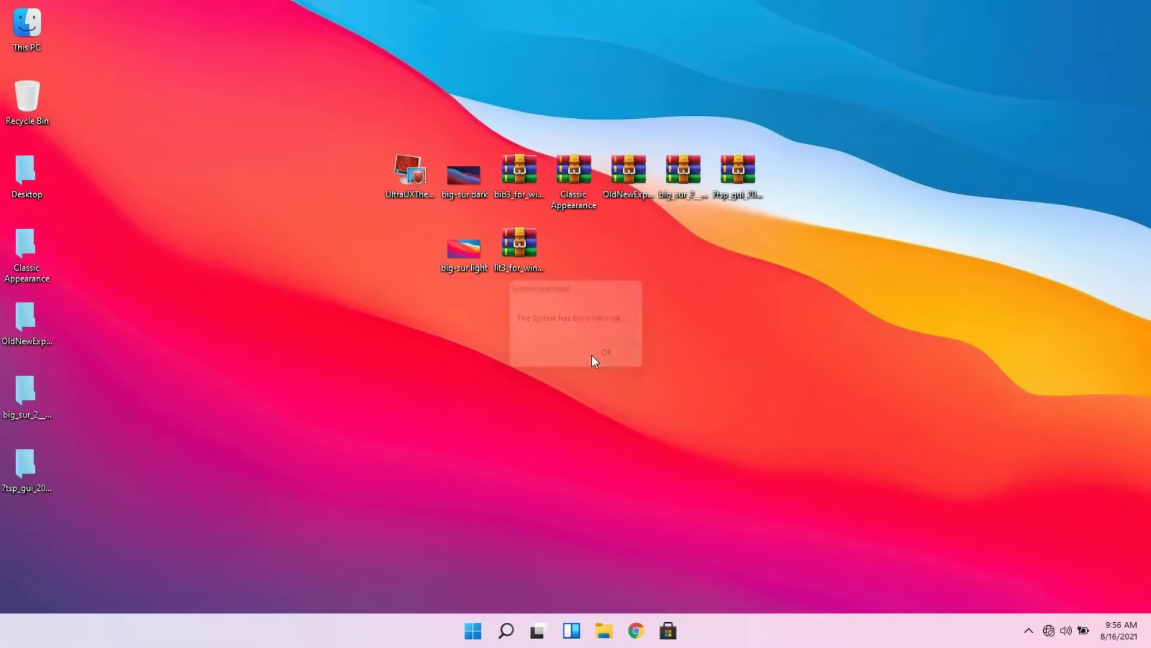
Open This PC and inspect the patched icons in Quick access, Libraries and the drives view.
double_click(34, 39)
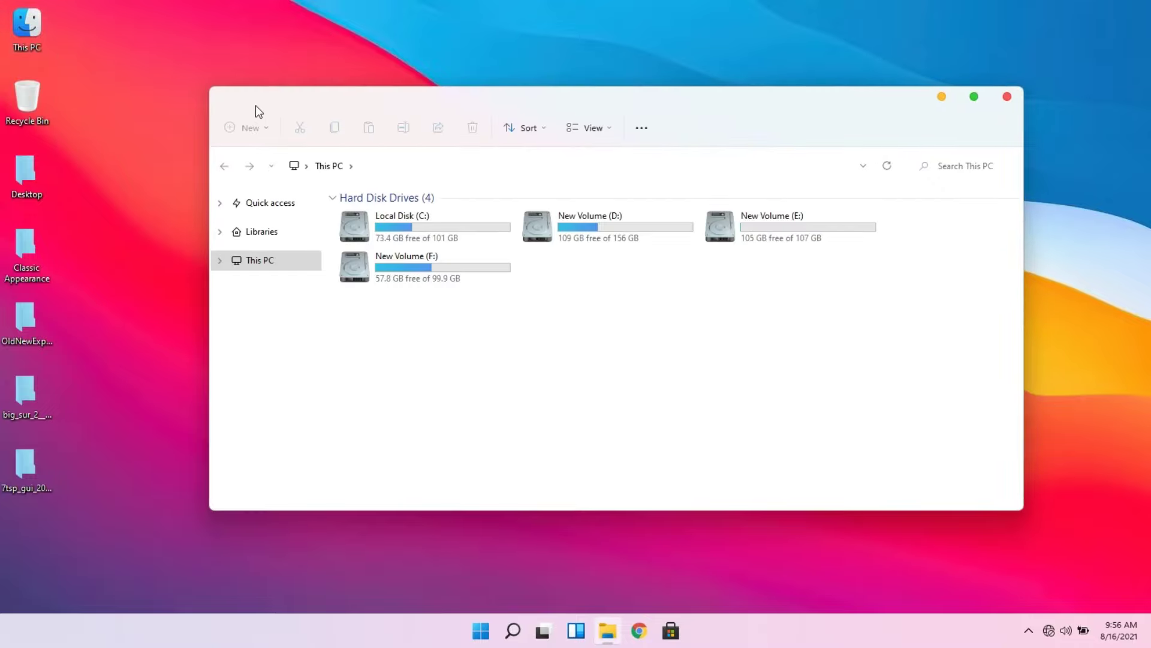
click(273, 203)
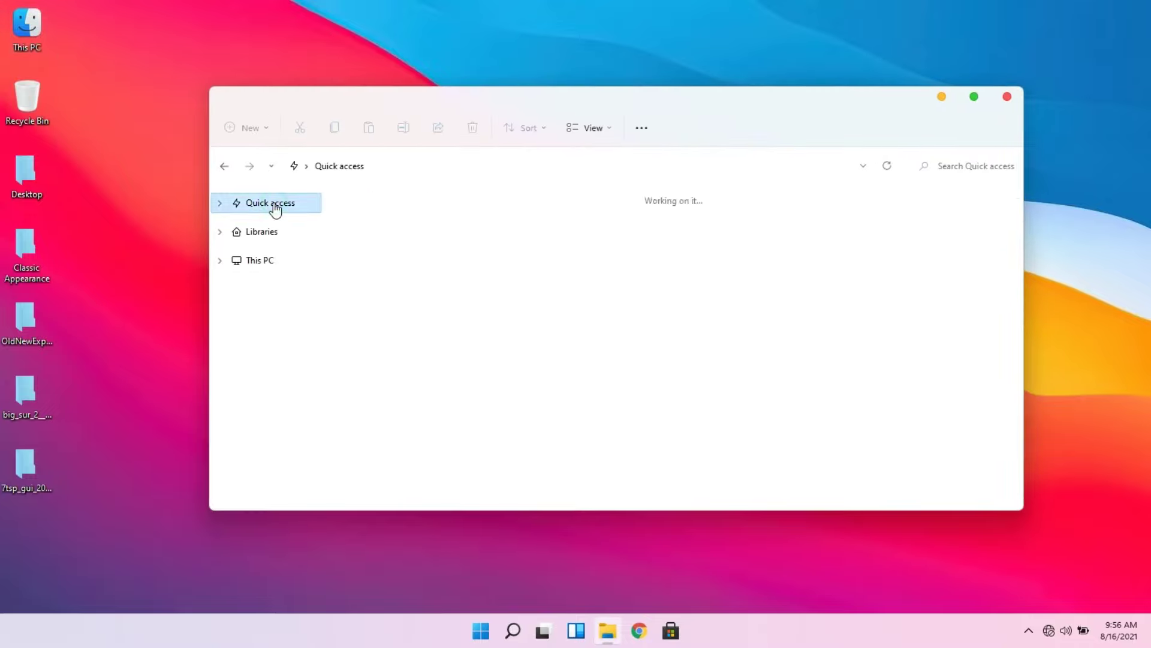
click(274, 233)
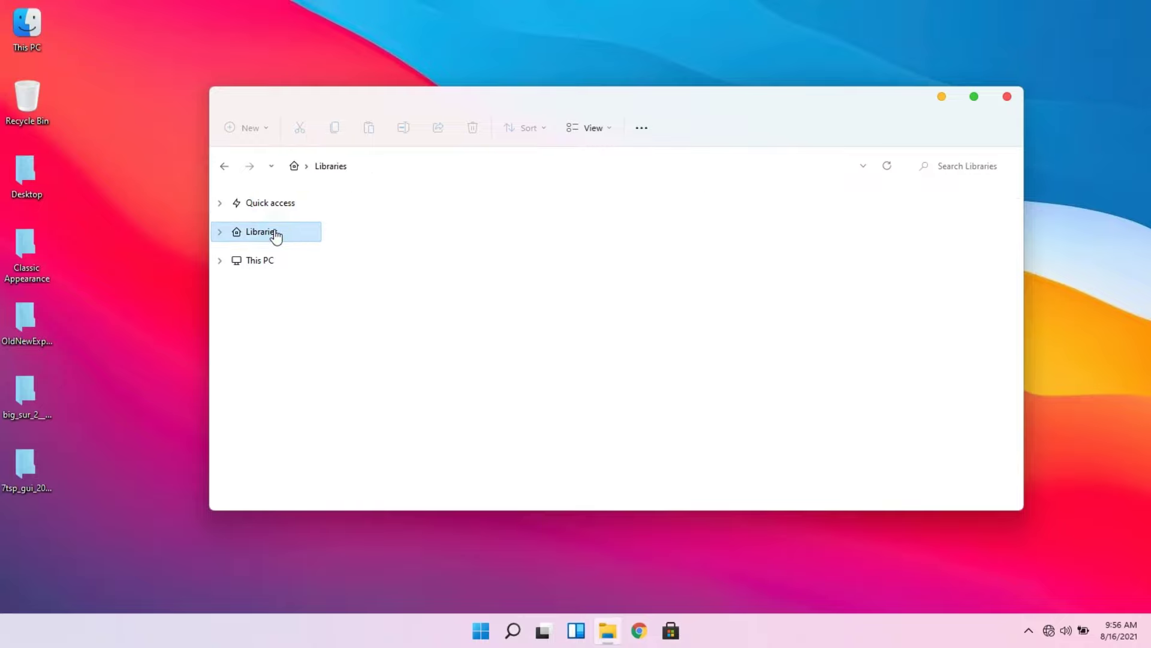
click(276, 262)
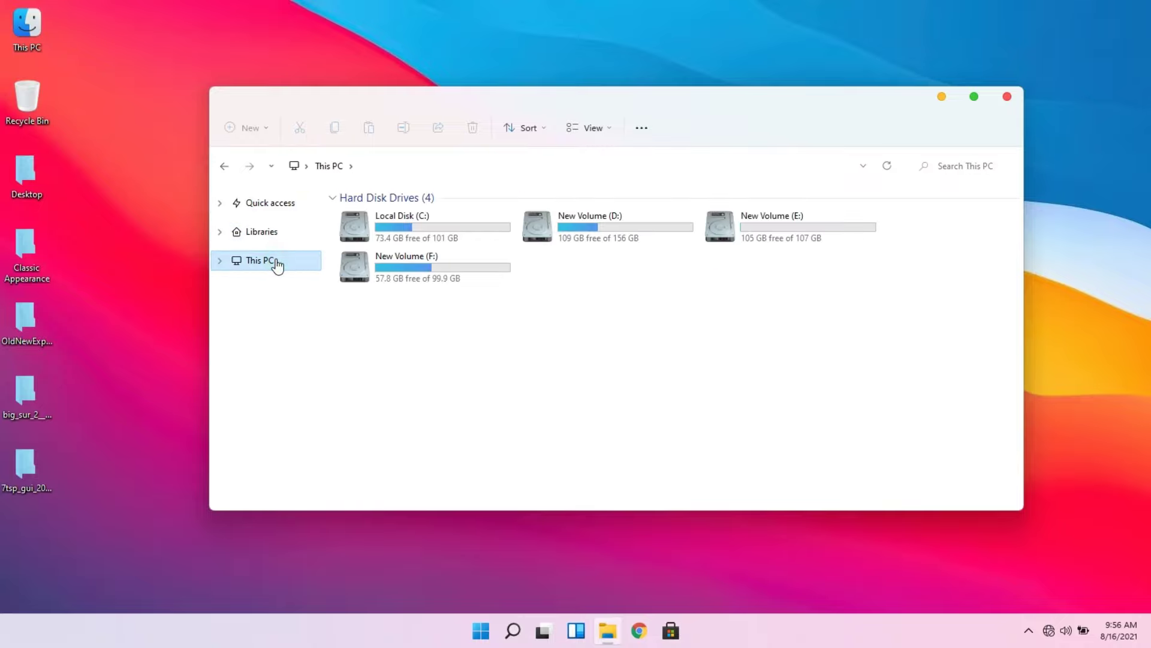
Inspect the patched folder icons on Local Disk (C:) and close the File Explorer window.
double_click(405, 242)
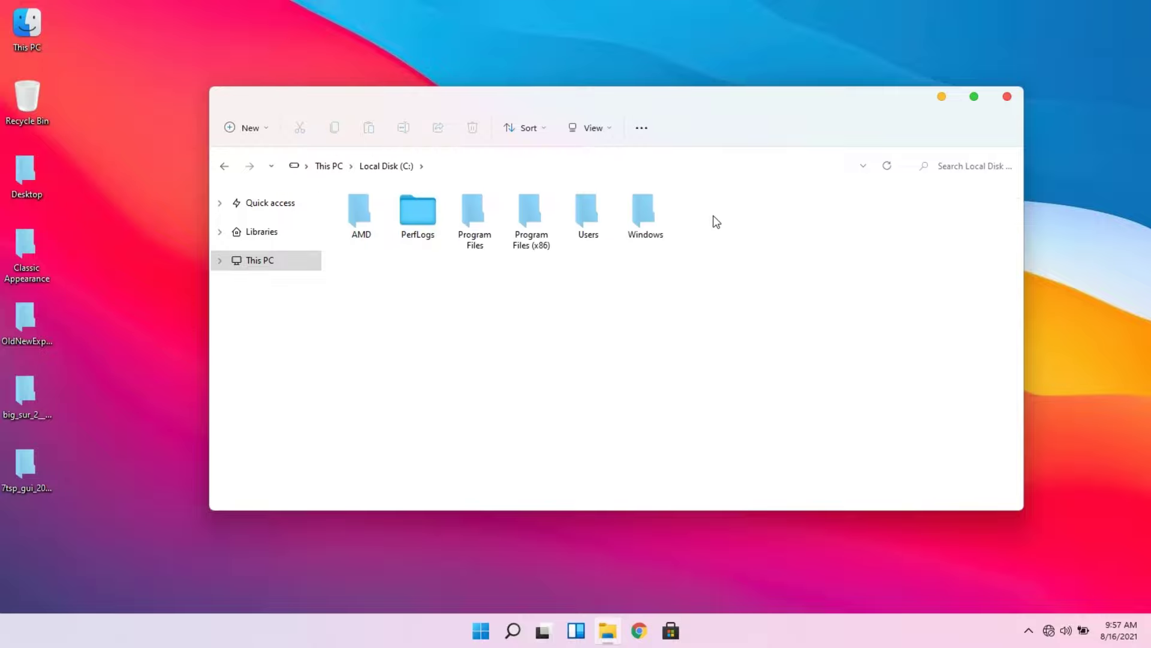
click(1007, 97)
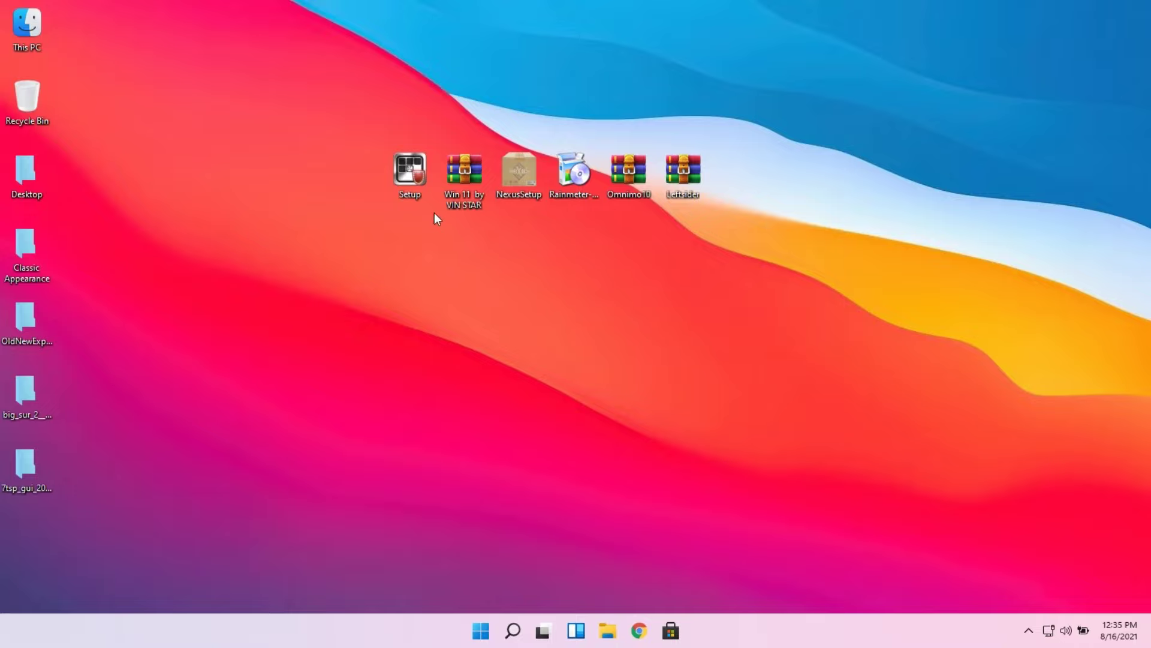
Install WinLaunch from the desktop Setup file, start it and dismiss its launch screen.
double_click(420, 193)
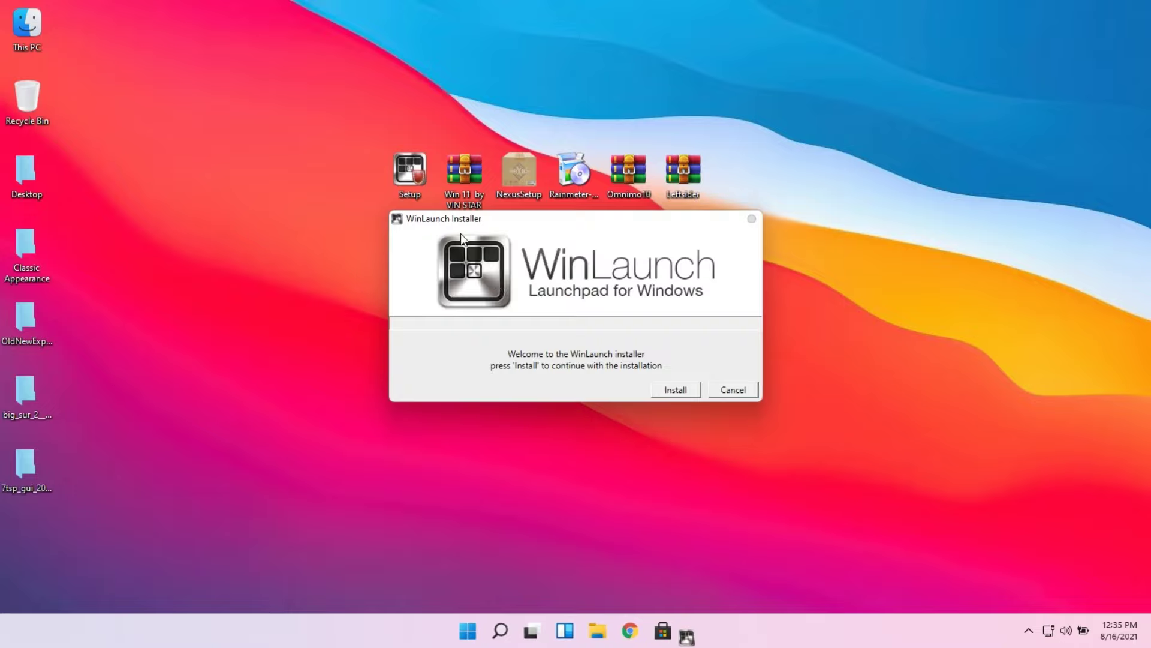
click(667, 390)
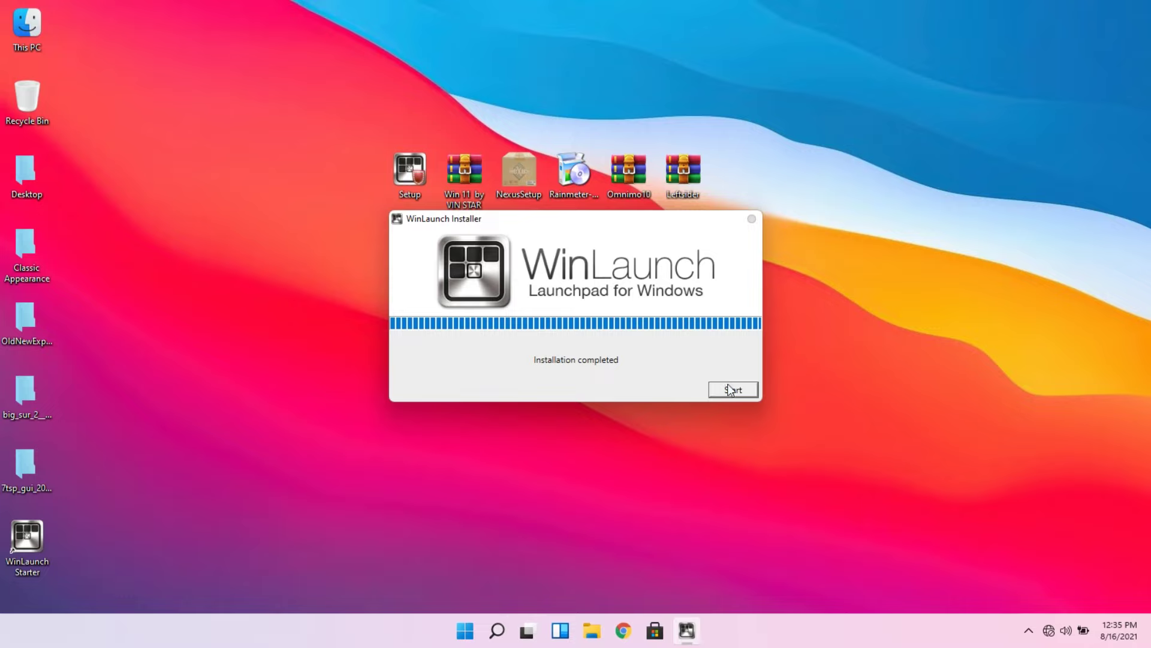
click(731, 389)
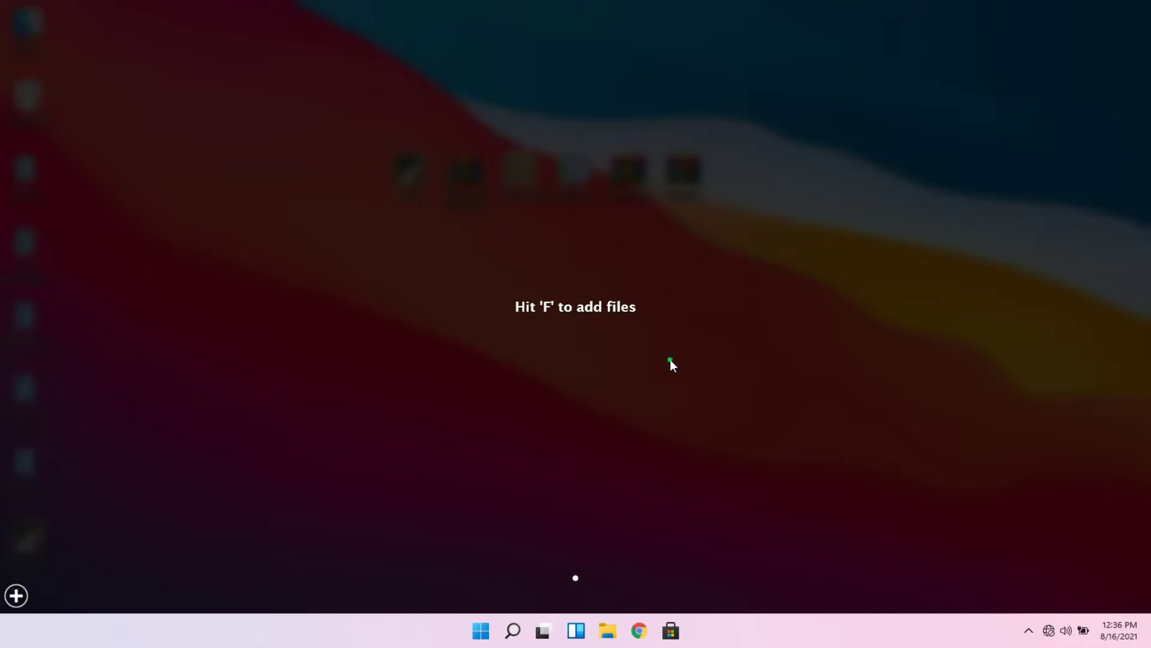
click(670, 358)
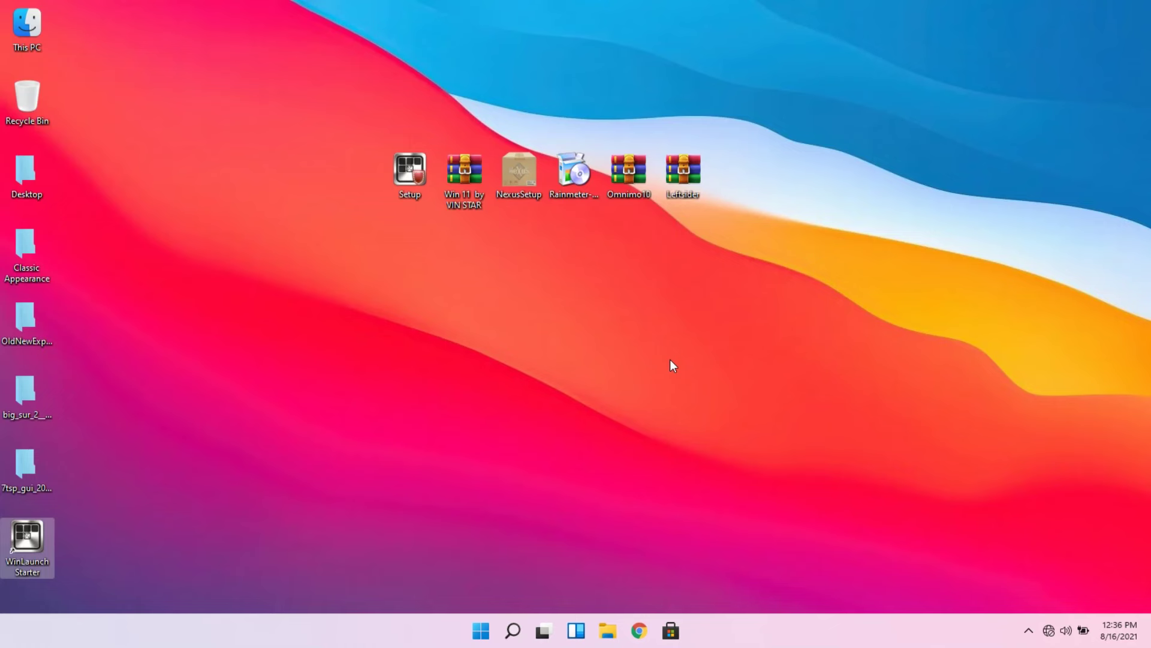
Extract the Win 11 by VIN STAR archive into its own folder on the desktop with WinRAR.
right_click(457, 185)
click(503, 398)
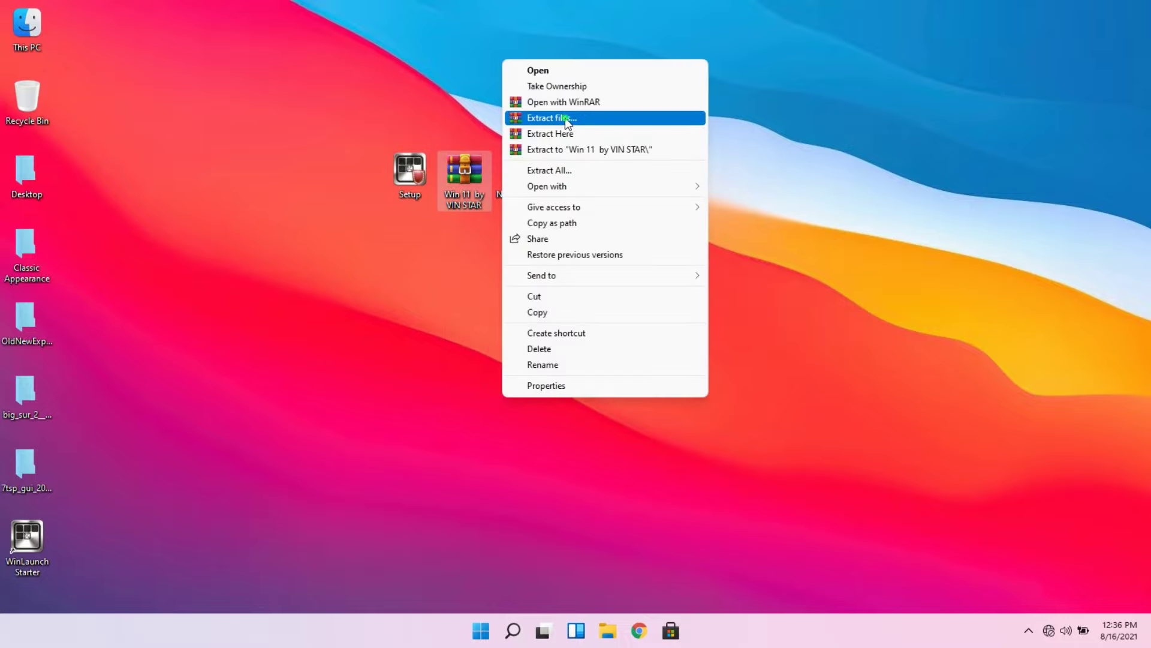
click(565, 117)
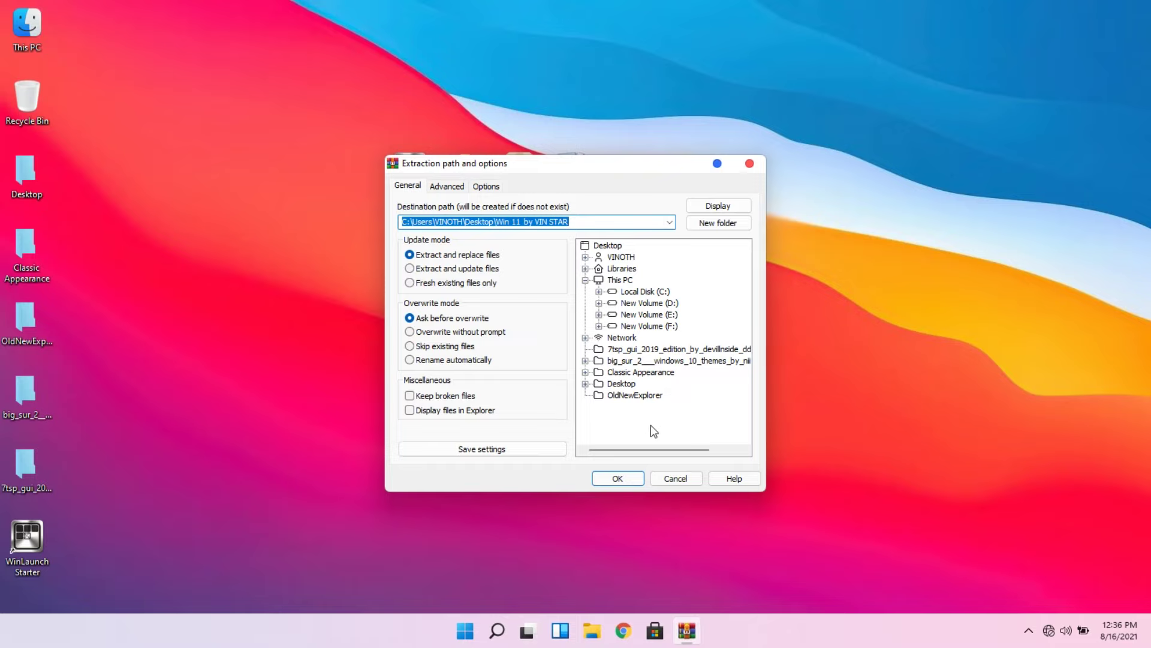
click(617, 479)
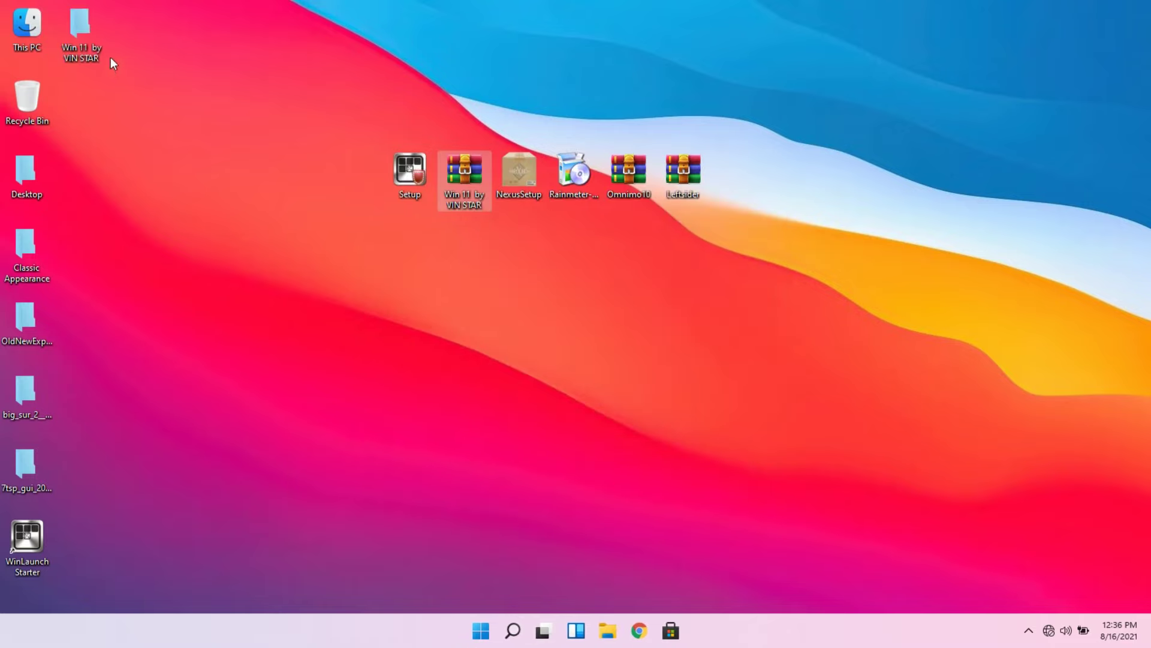
Open the WinLaunch folder inside the extracted Win 11 by VIN STAR folder.
click(91, 34)
double_click(91, 34)
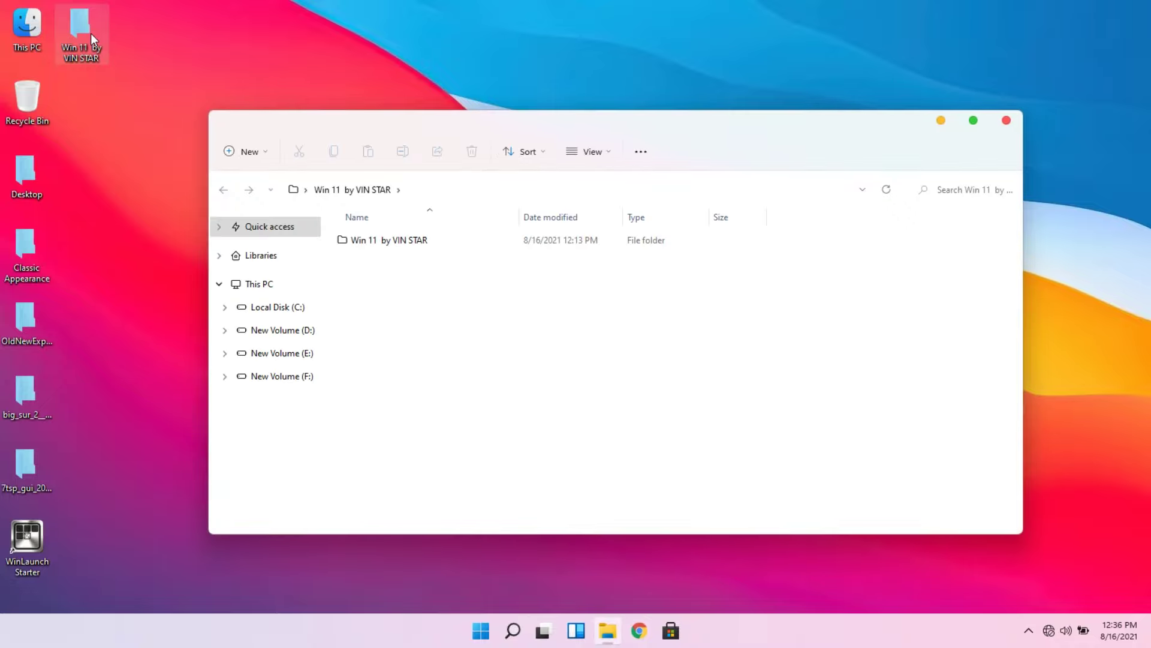
double_click(378, 241)
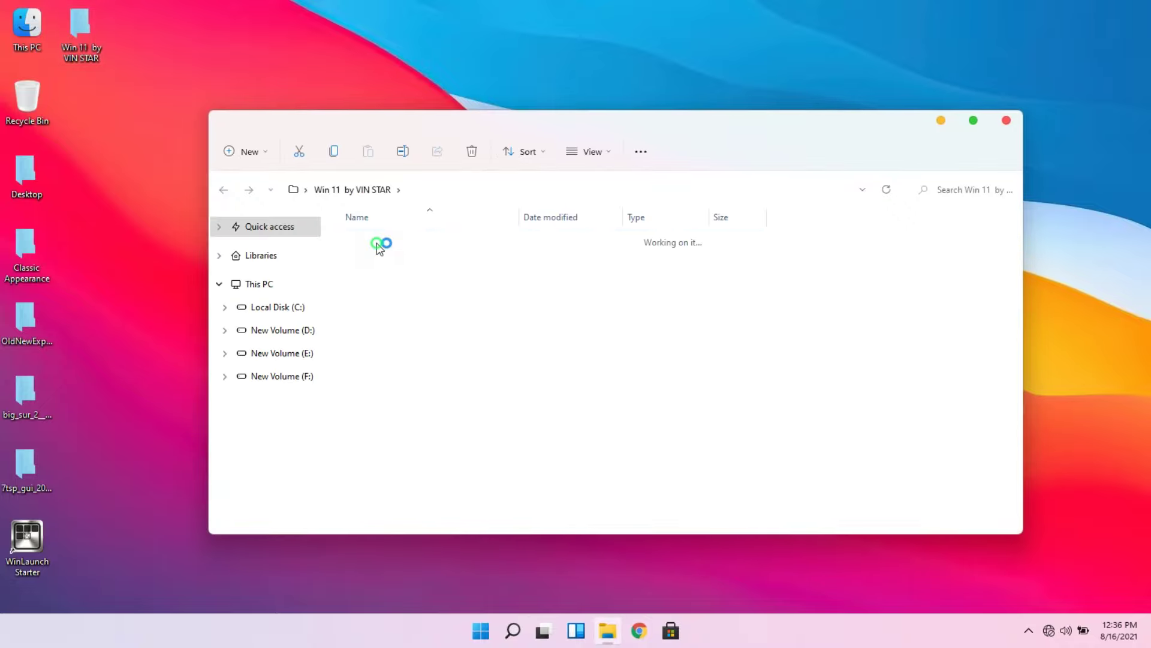
click(358, 270)
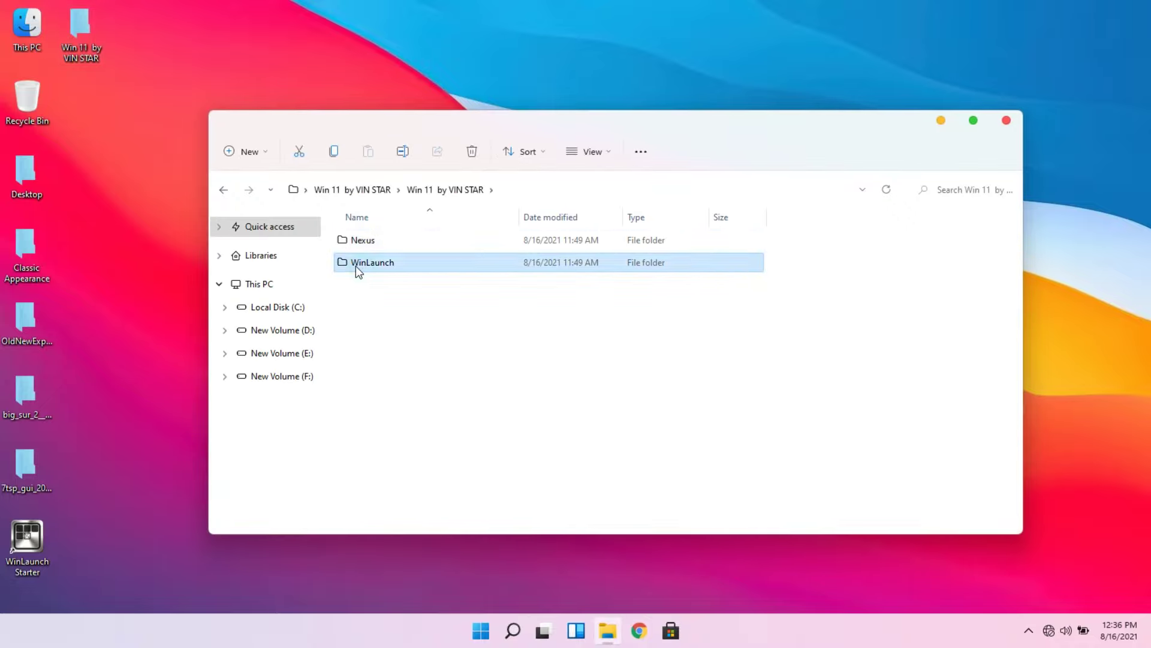
double_click(410, 266)
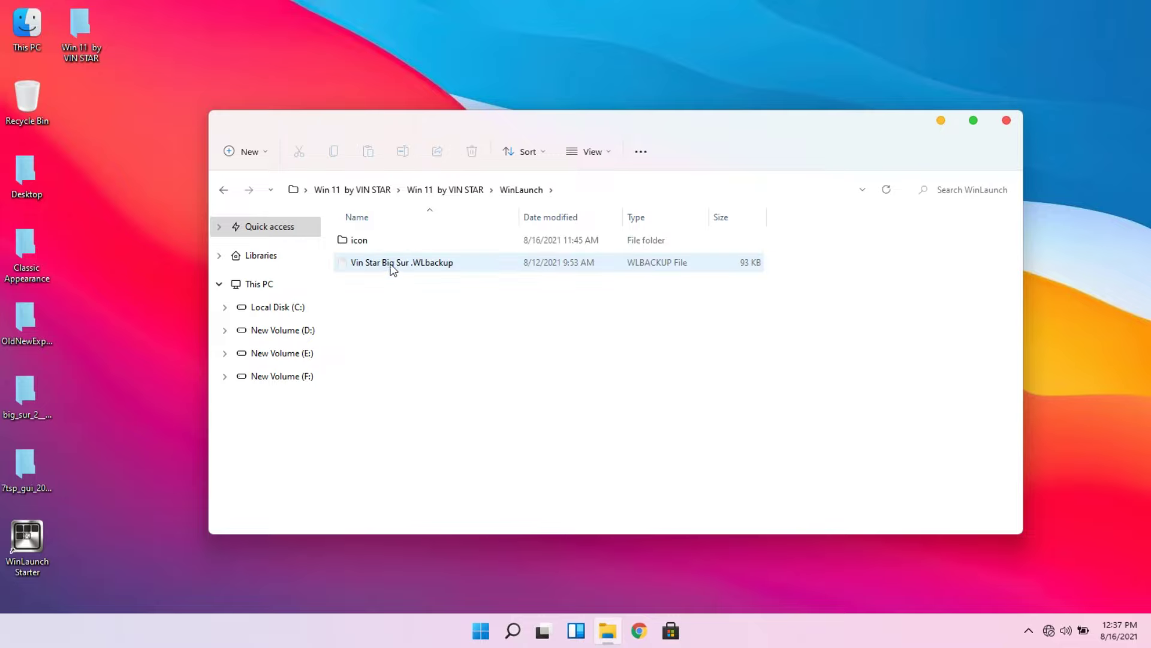
Move the icon folder from the WinLaunch folder to the root of Local Disk (C:) and close the window.
click(402, 243)
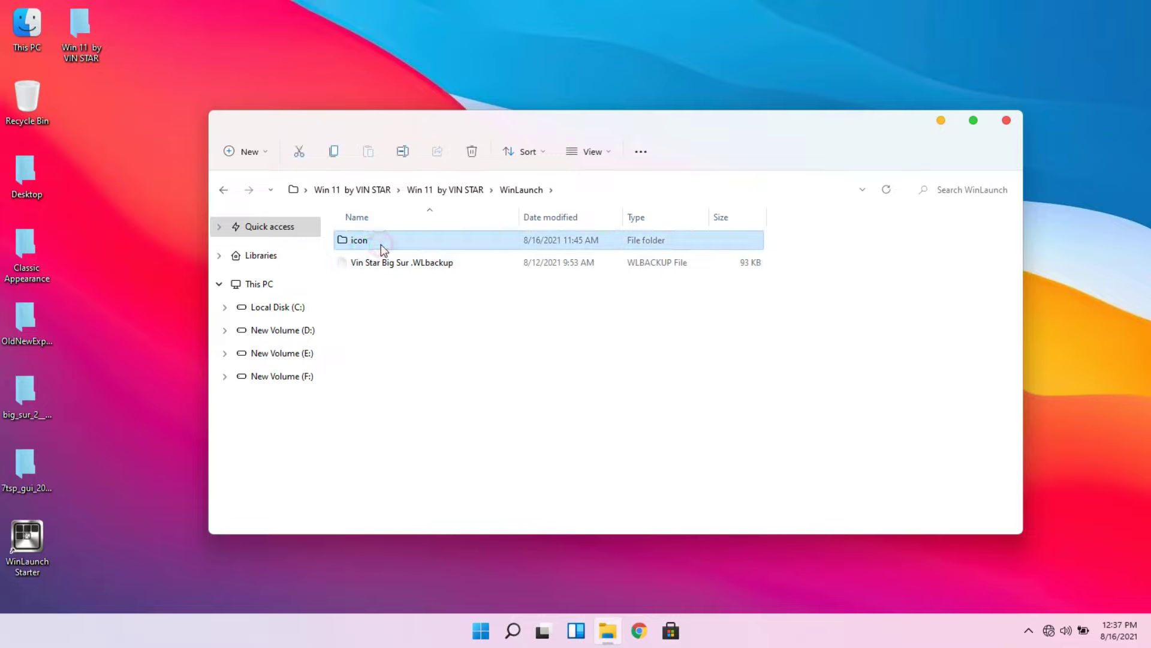
right_click(381, 243)
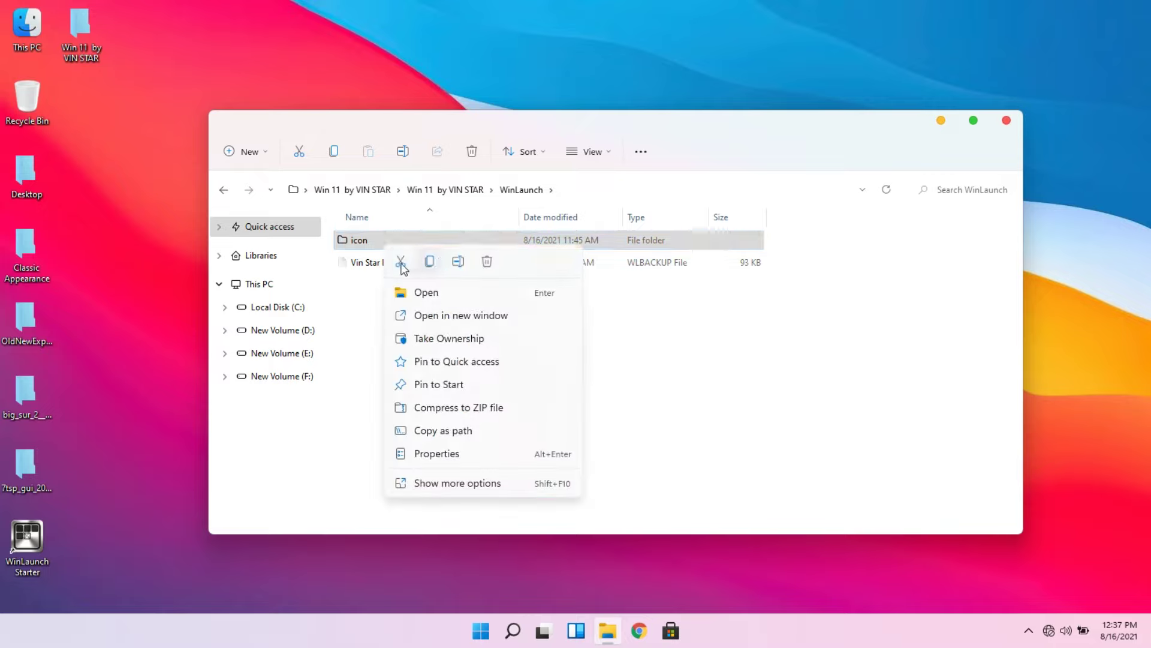
click(401, 264)
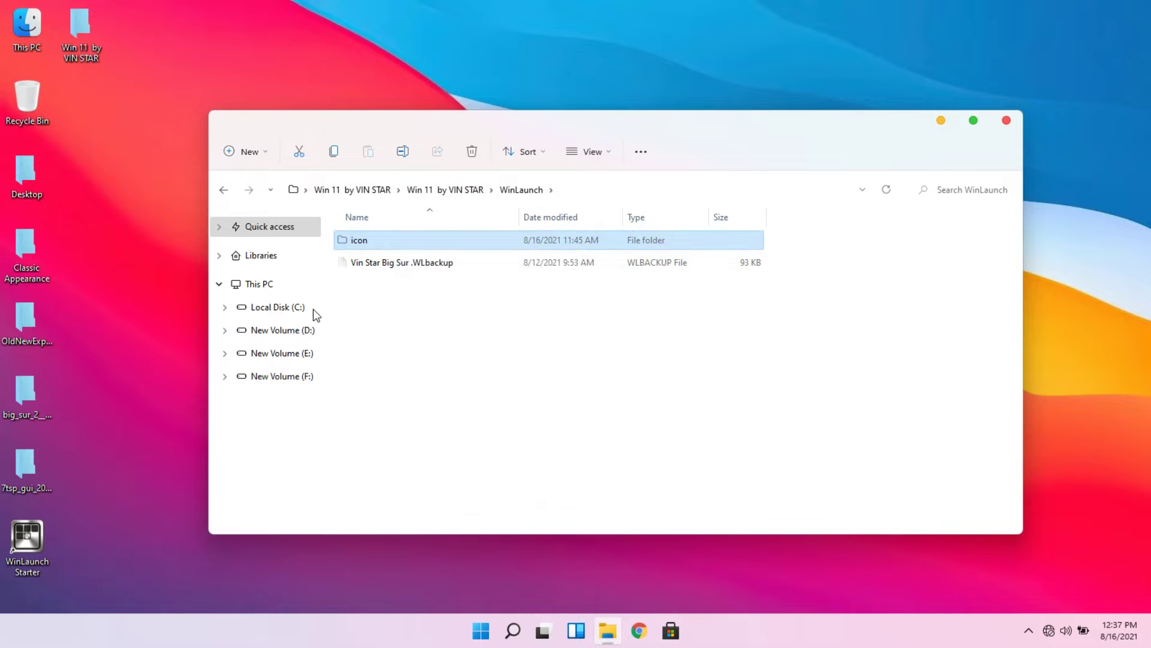
click(286, 293)
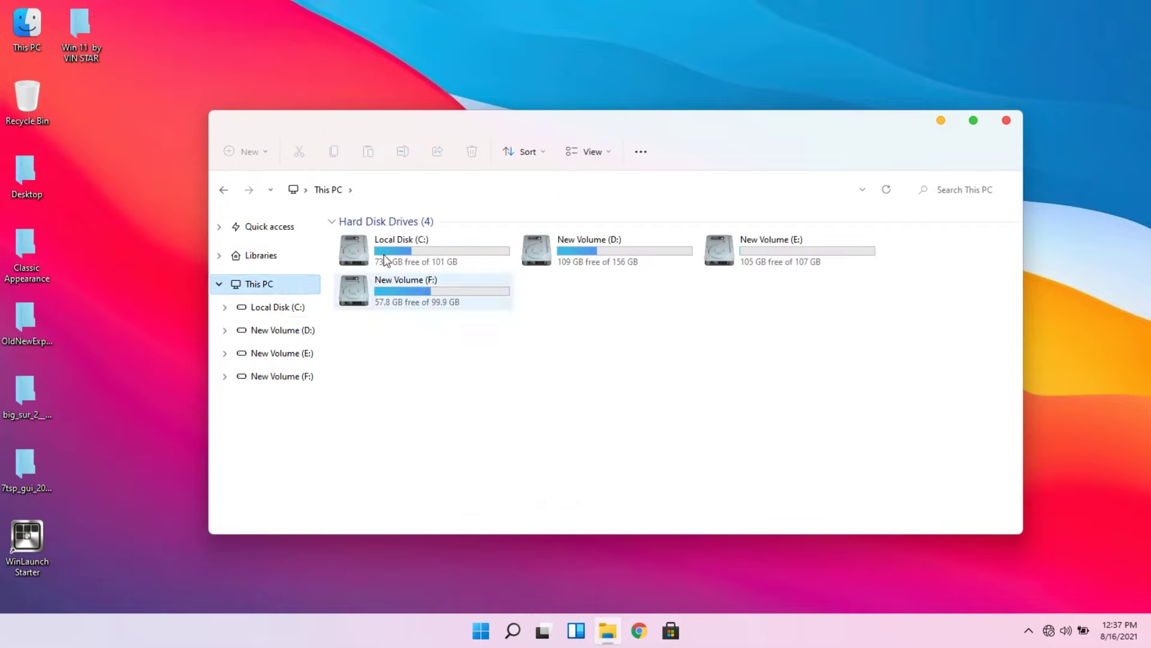
double_click(383, 255)
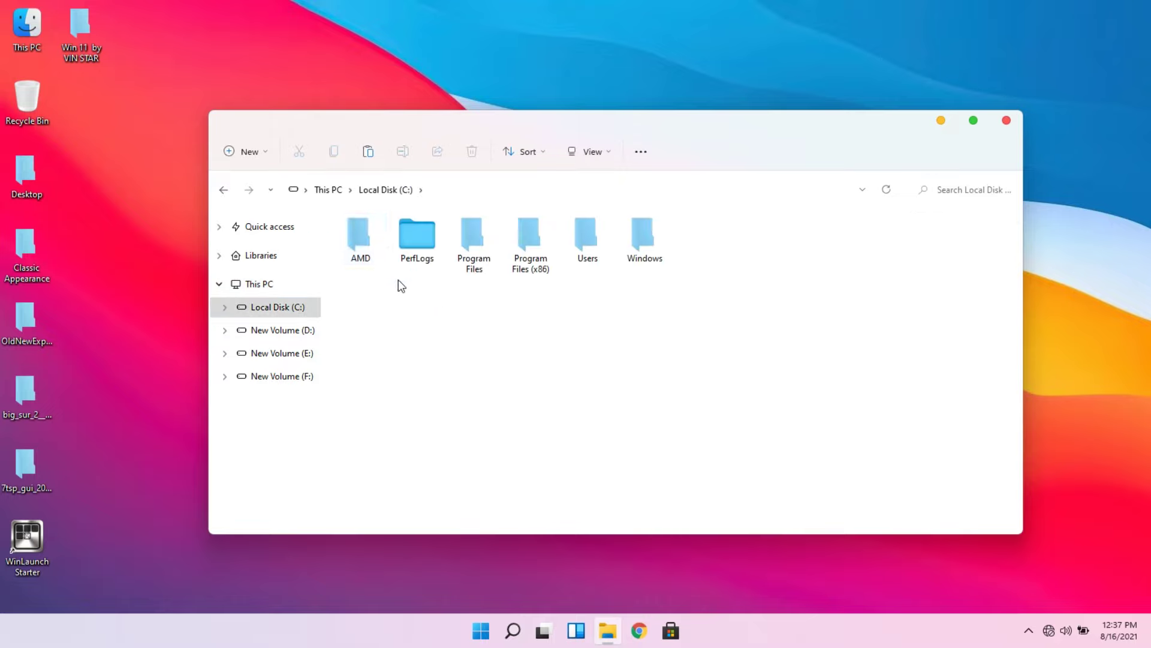
right_click(398, 298)
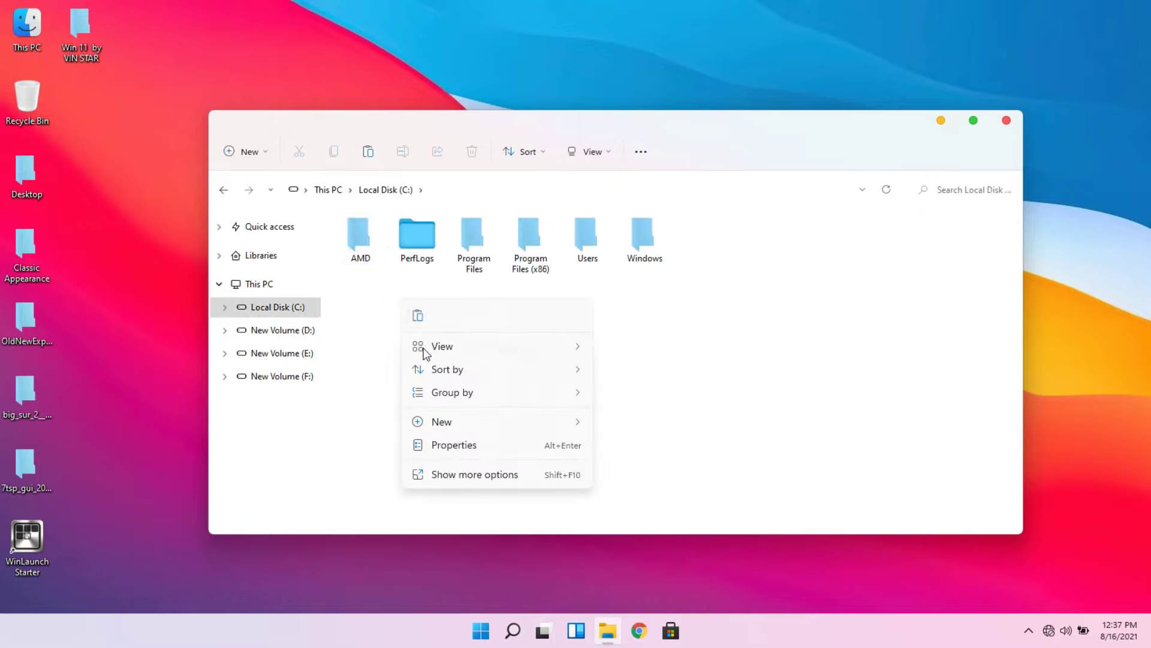
click(417, 318)
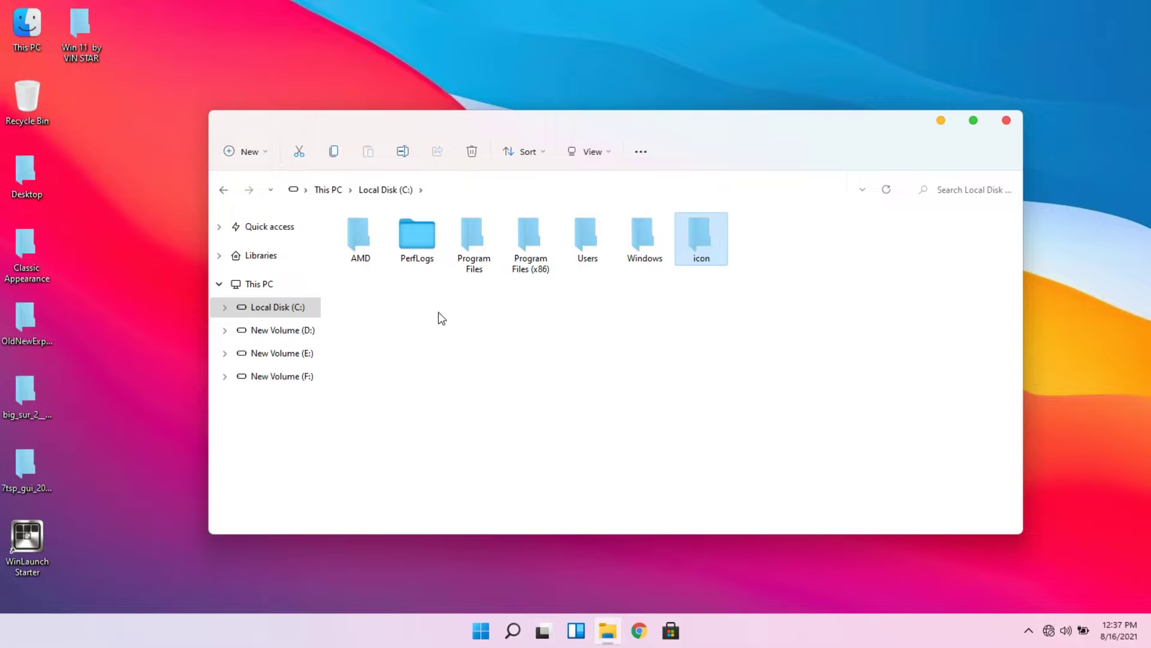
click(1005, 121)
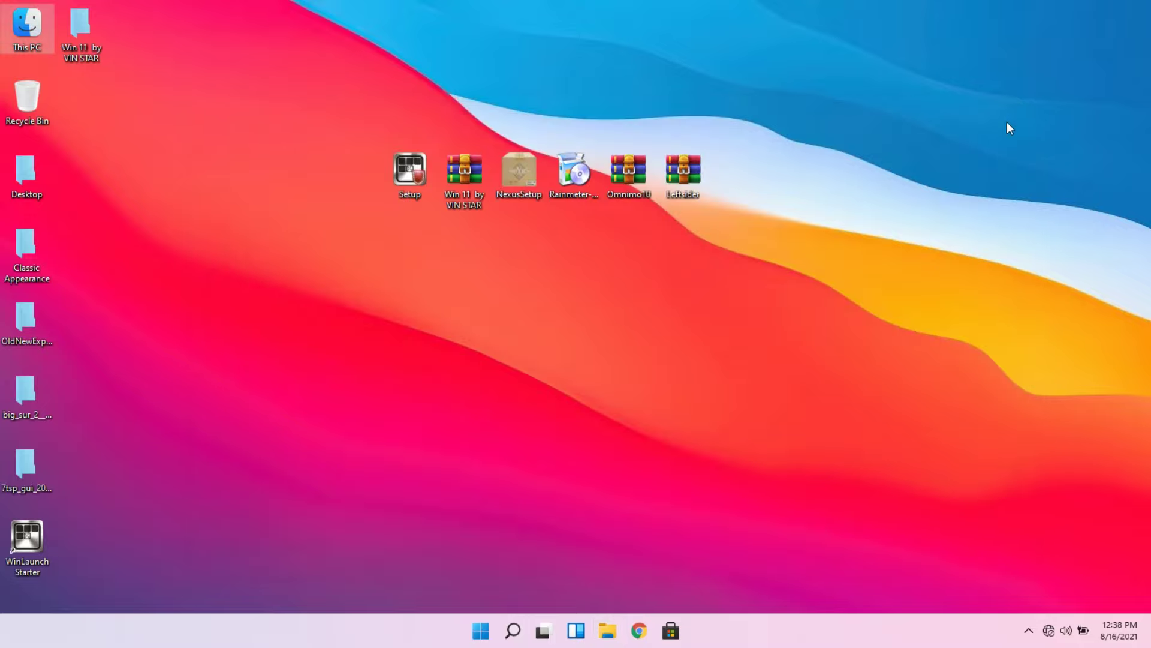
Bring up WinLaunch from the screen corner and open its settings.
mouse_move(1, 3)
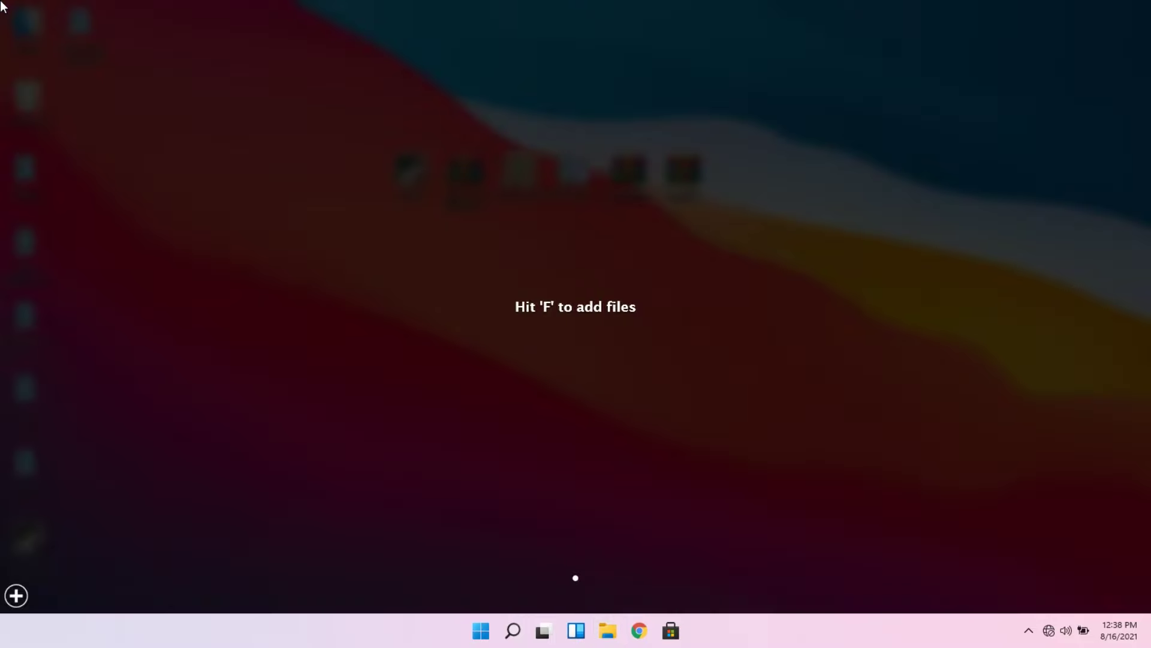
click(16, 595)
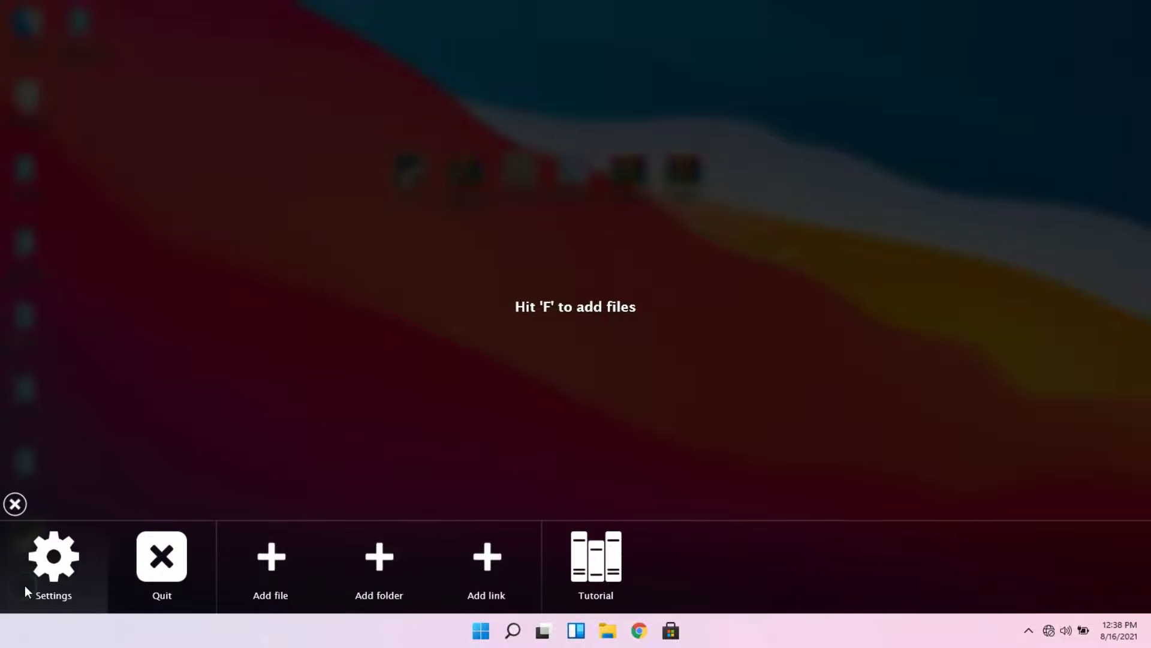
click(63, 566)
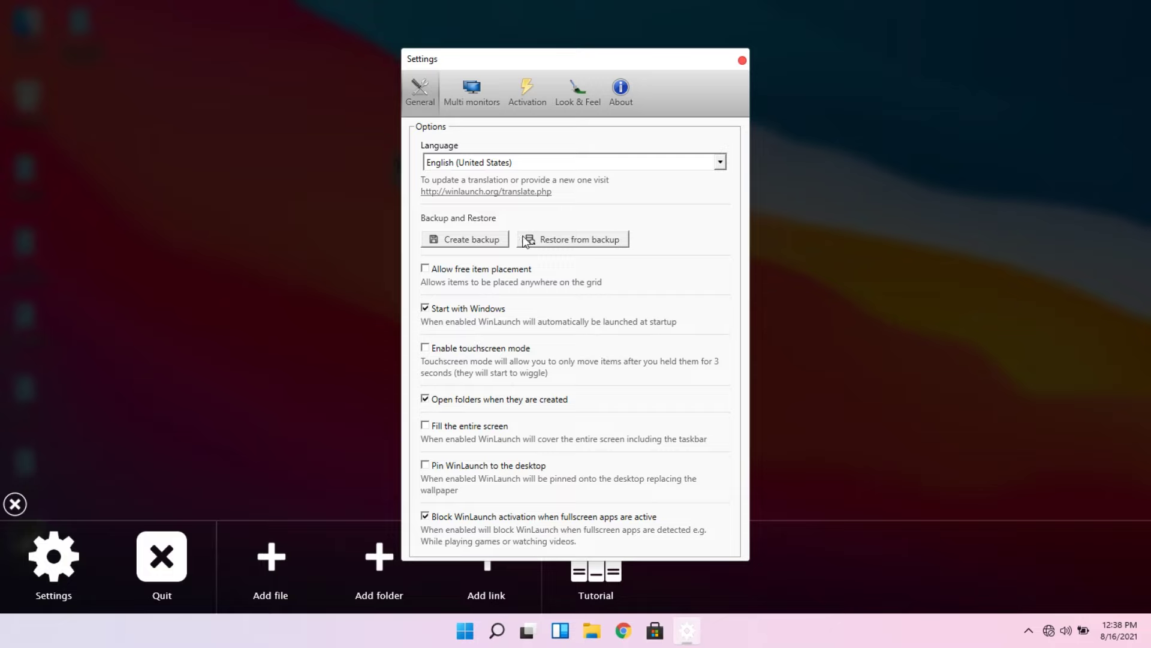
Restore WinLaunch from Vin Star Big Sur .WLbackup in the extracted WinLaunch folder, confirming replacement of the current configuration.
click(576, 240)
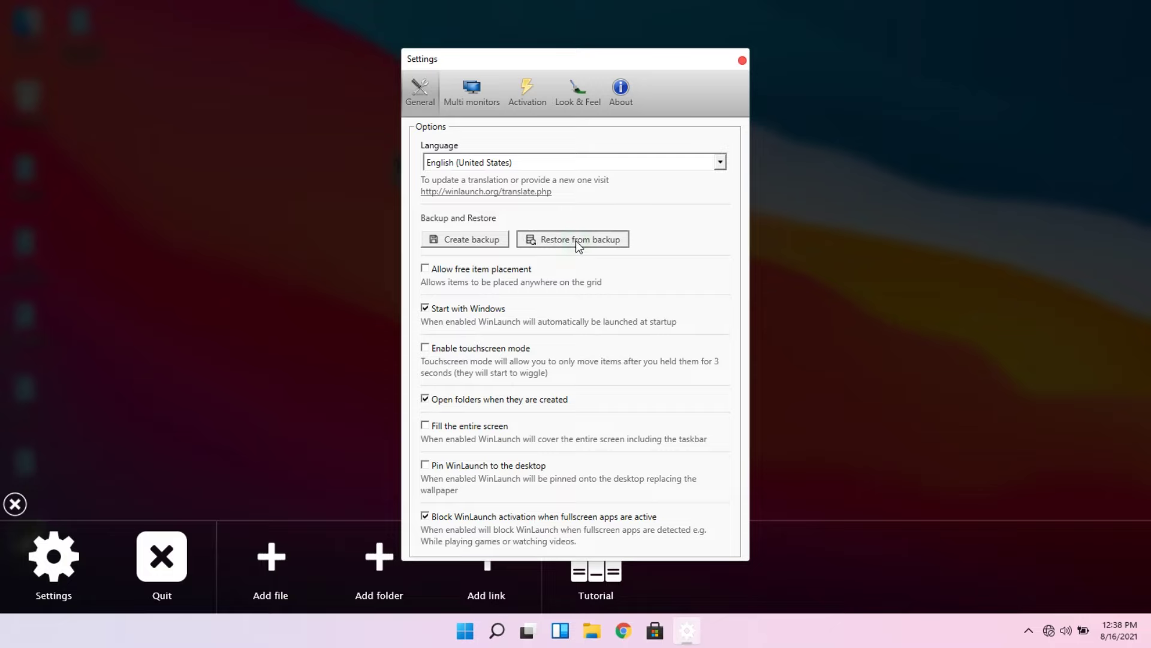
click(487, 158)
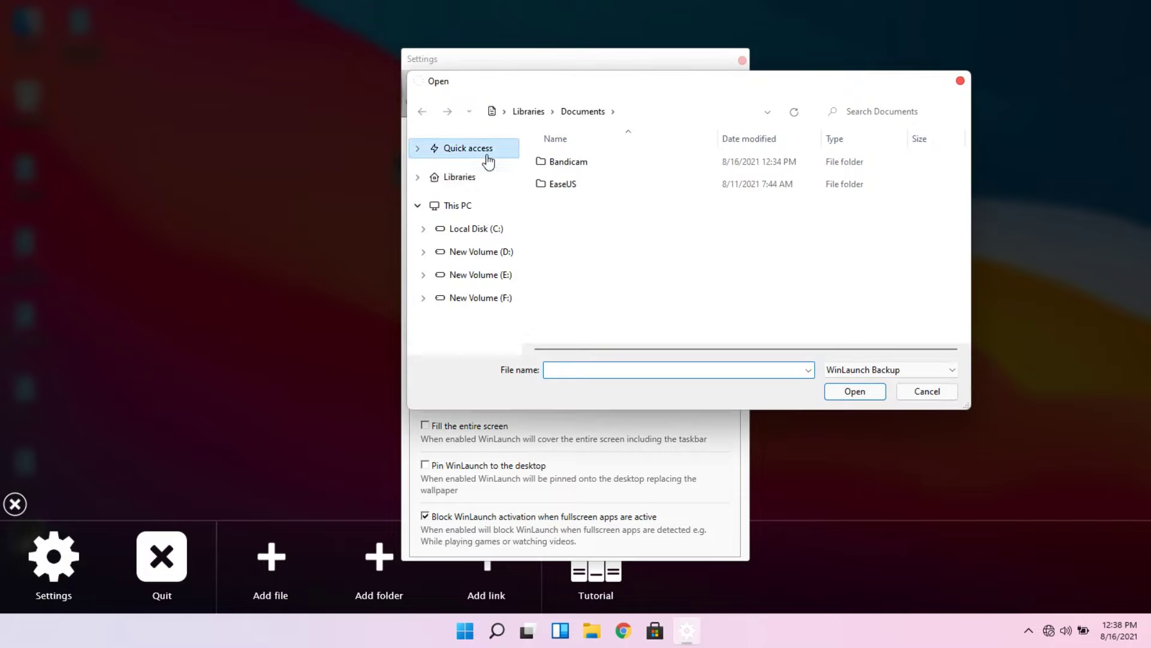
double_click(563, 180)
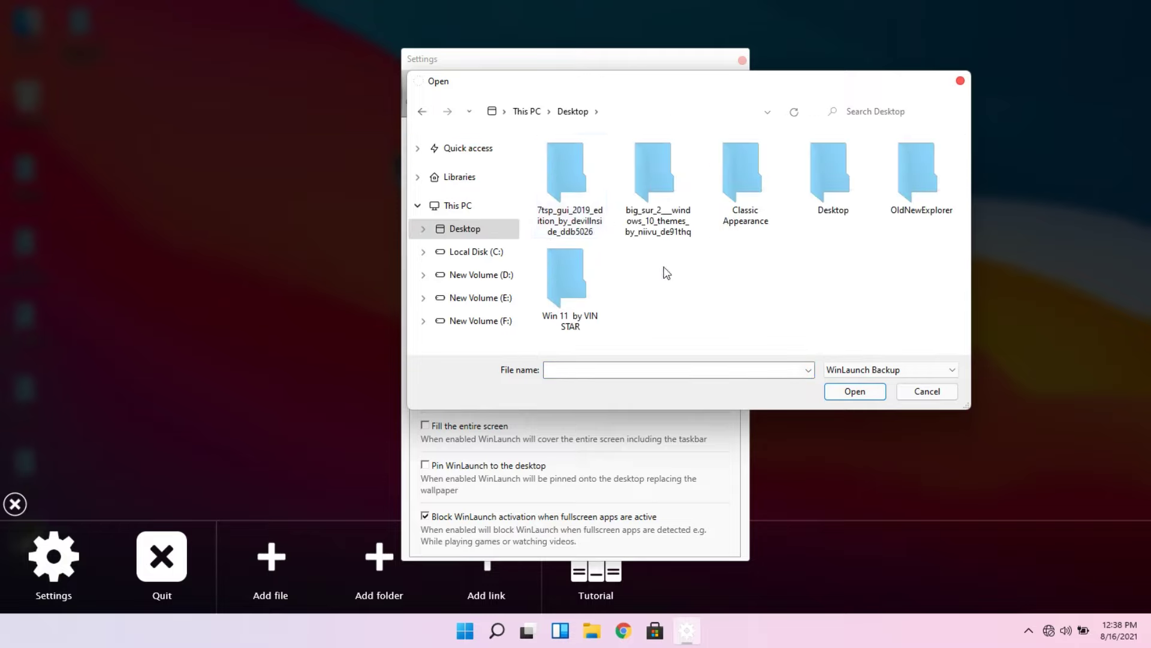
double_click(581, 279)
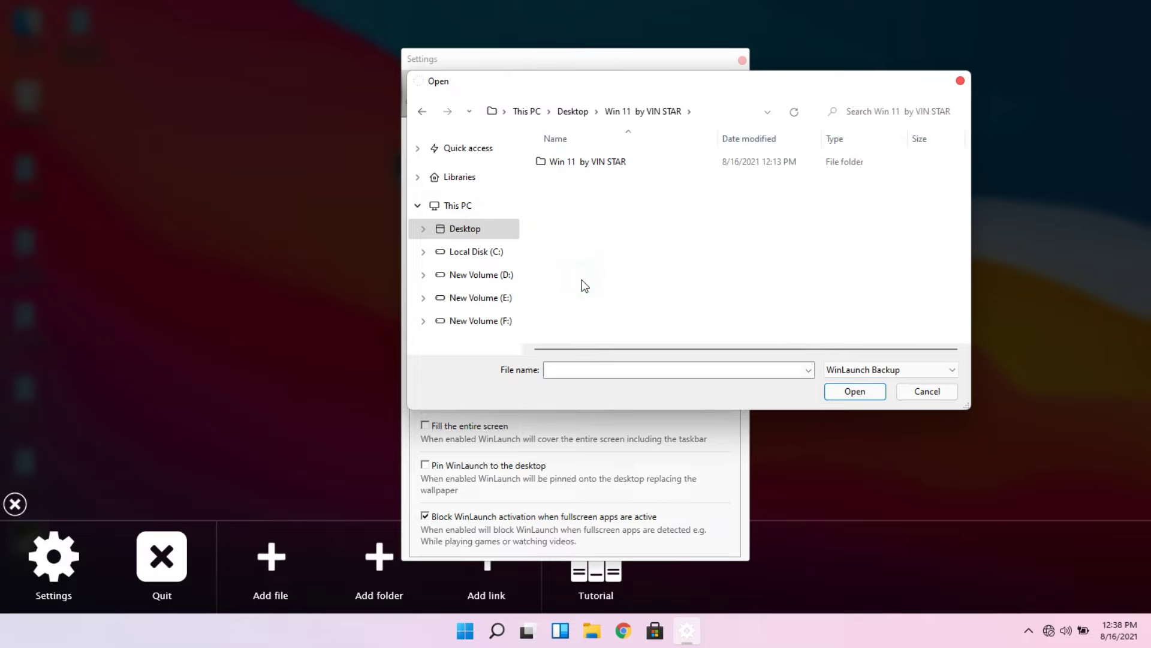
double_click(612, 169)
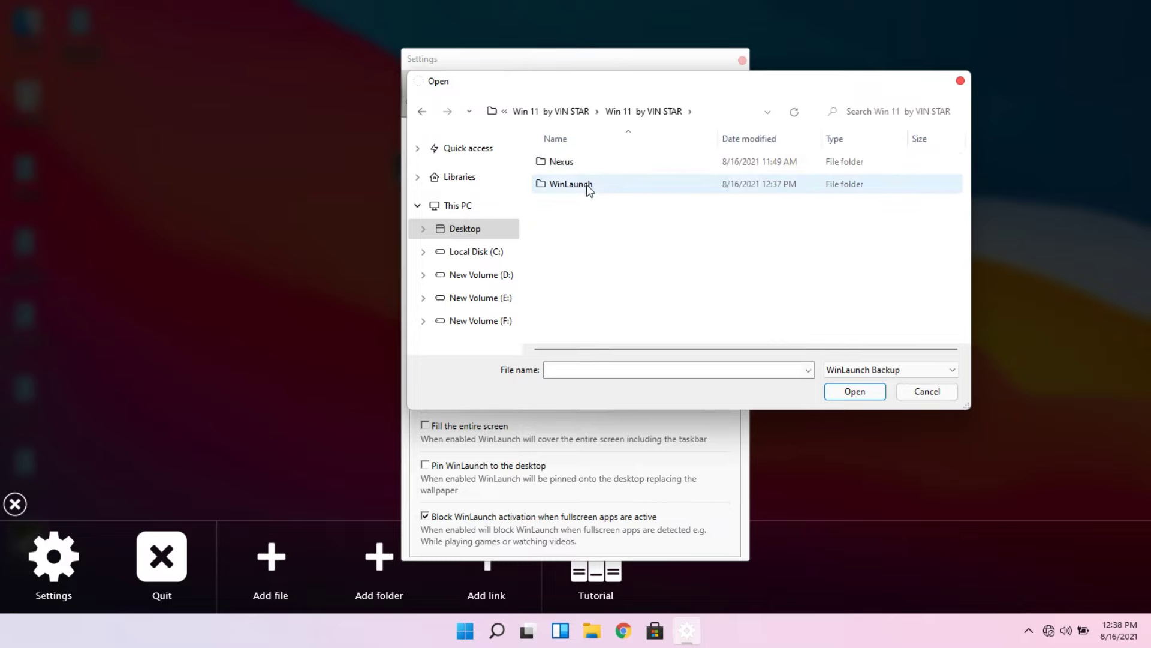
double_click(587, 186)
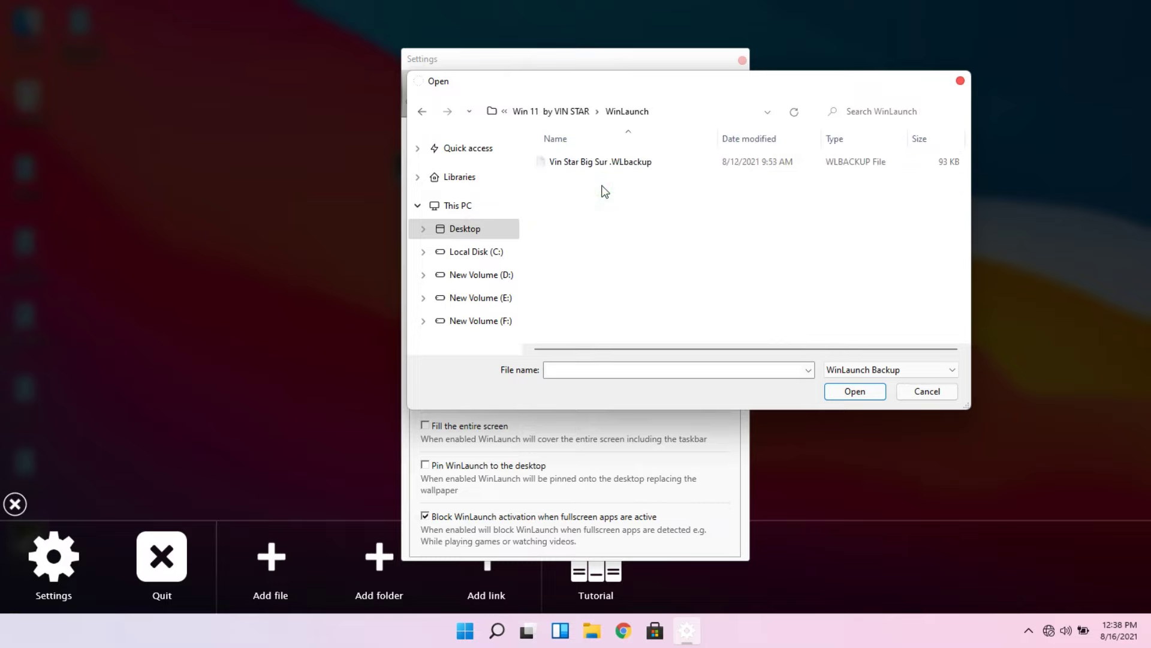
click(608, 168)
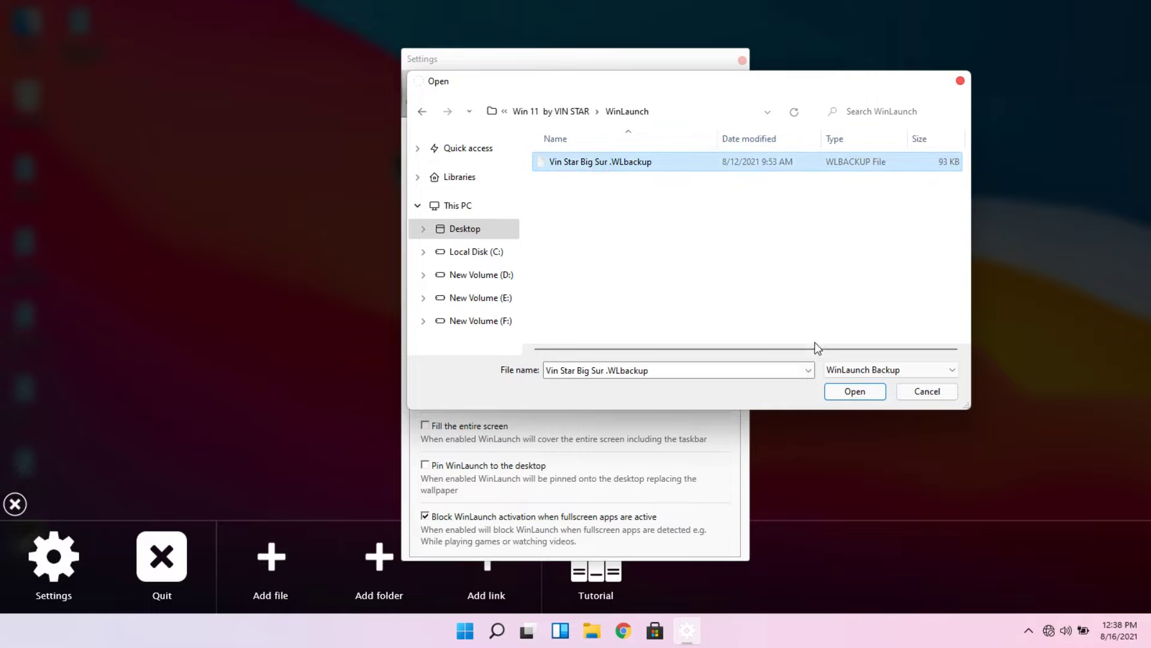
click(850, 391)
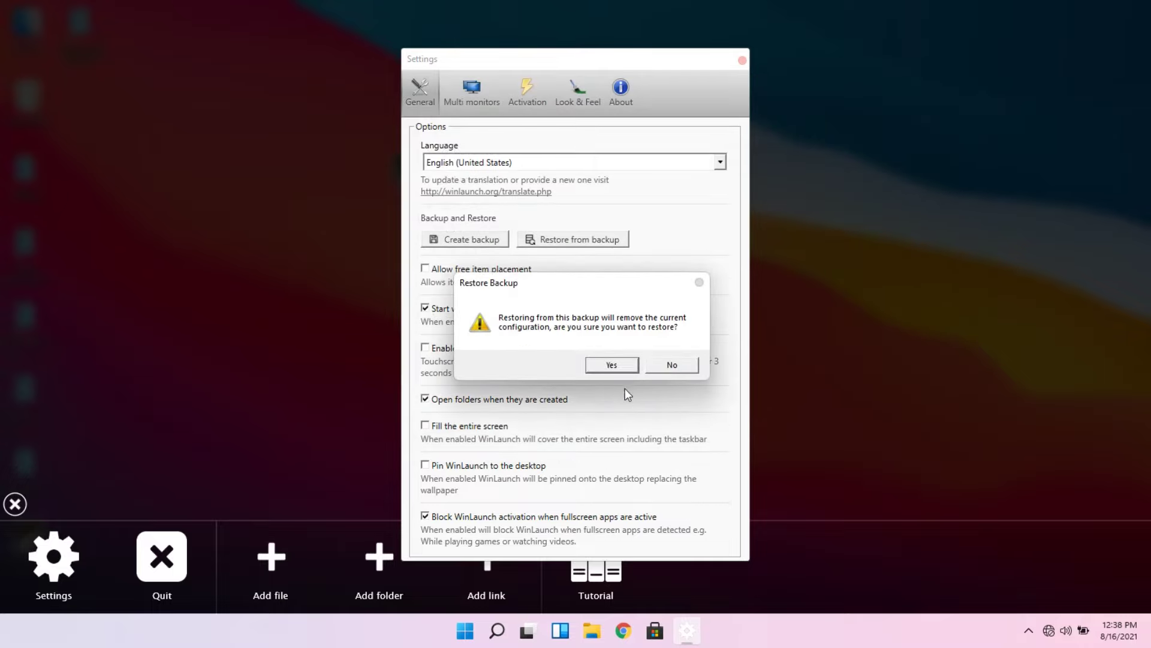
click(610, 367)
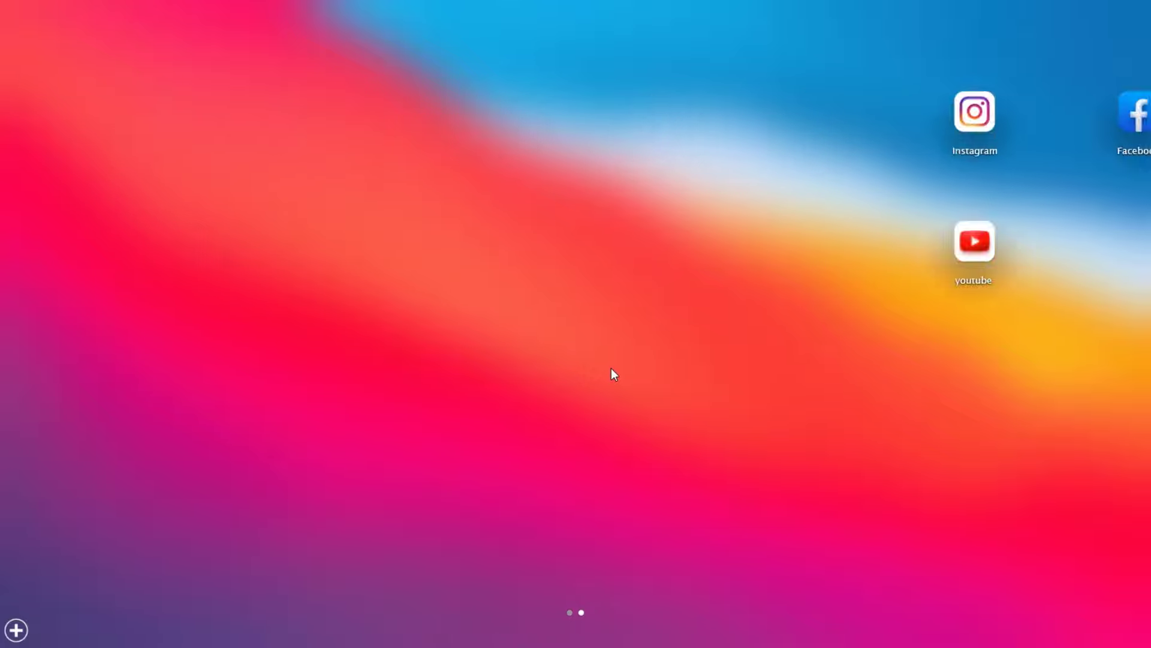
Start adding items to the launchpad's page and browse to the icon folder on Local Disk (C:).
right_click(514, 193)
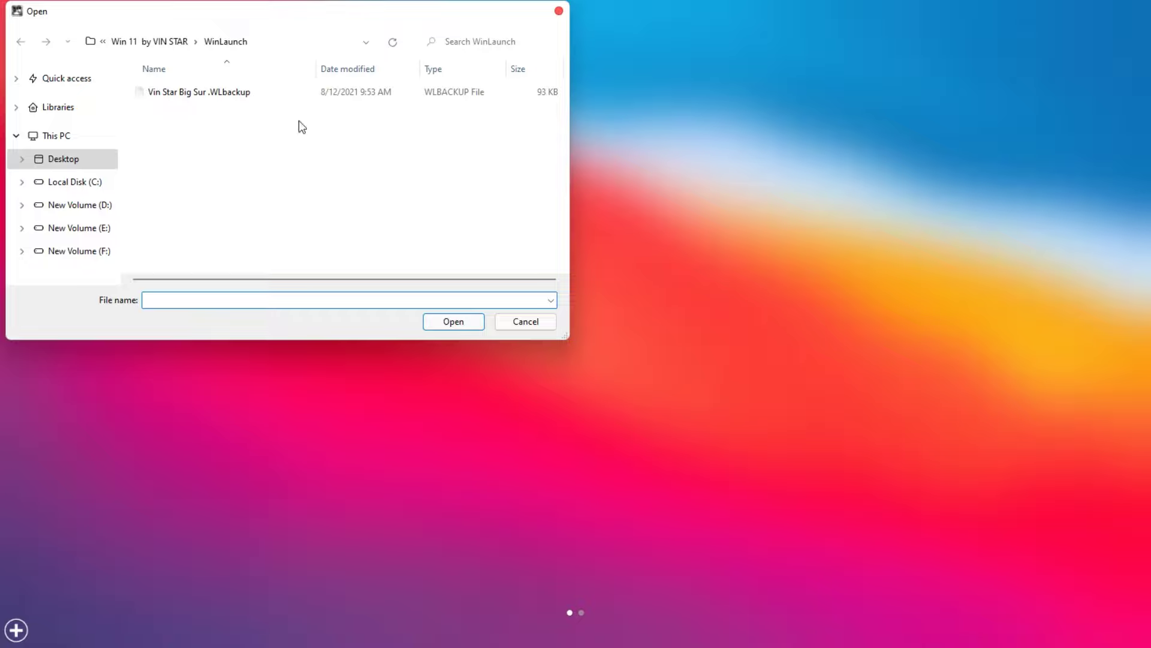
drag(240, 16, 564, 116)
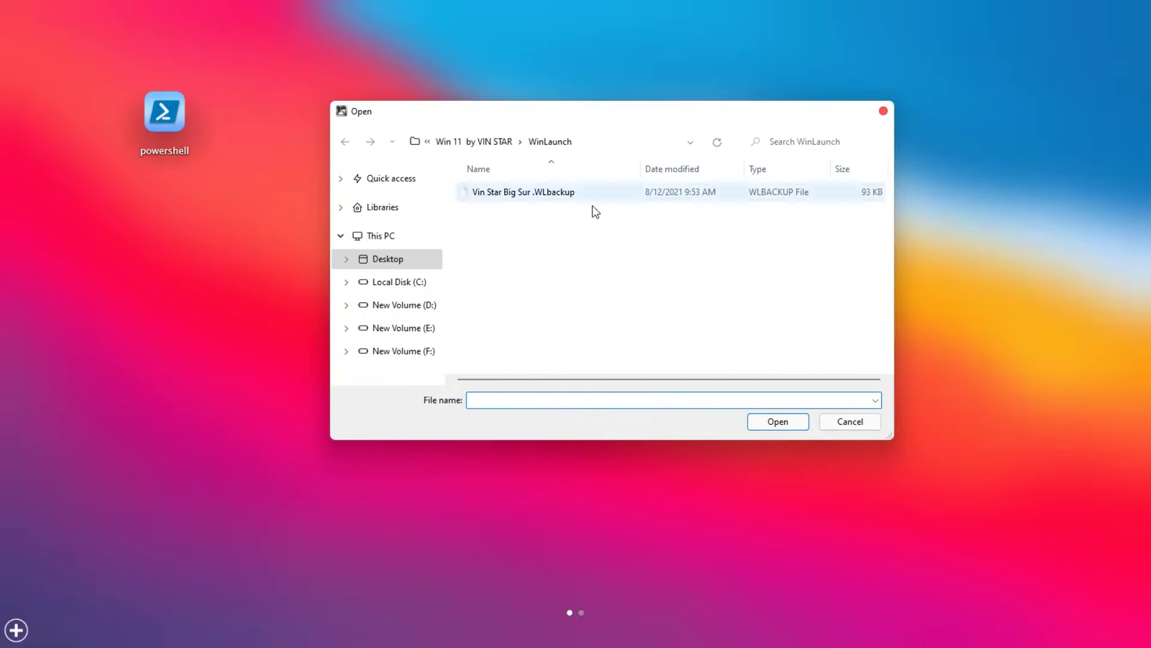
click(406, 287)
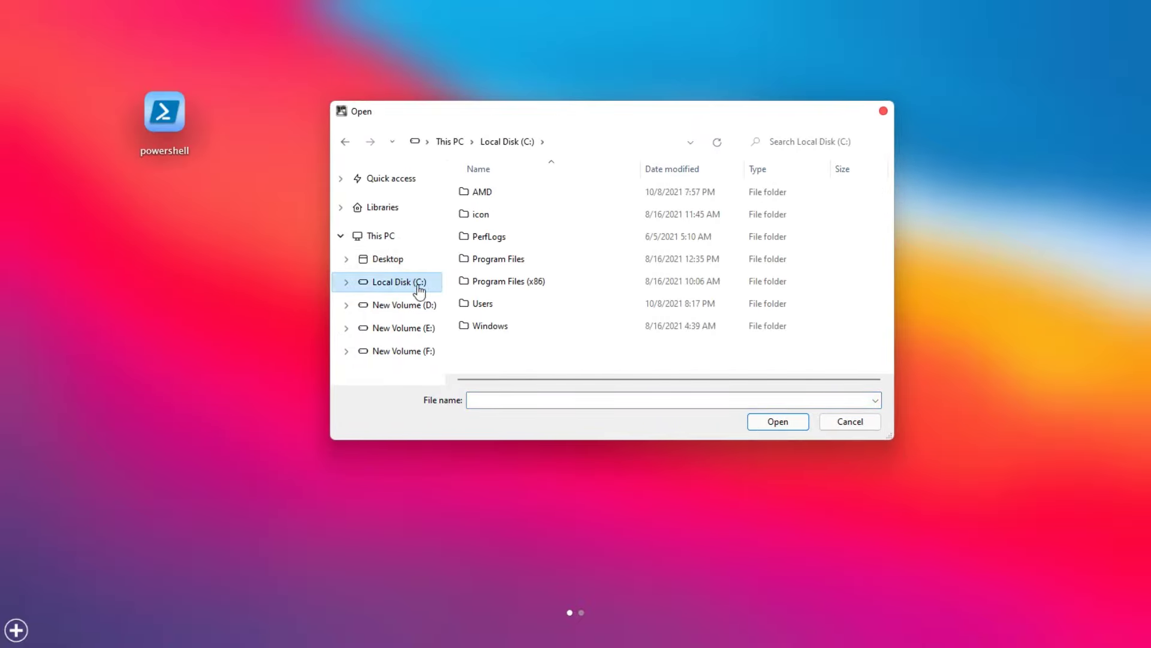
double_click(502, 217)
drag(536, 122, 714, 118)
Add the Alarms & Clock, File Explorer and Mail shortcuts from the icon folder to the launchpad and close the file browser.
drag(644, 215, 351, 164)
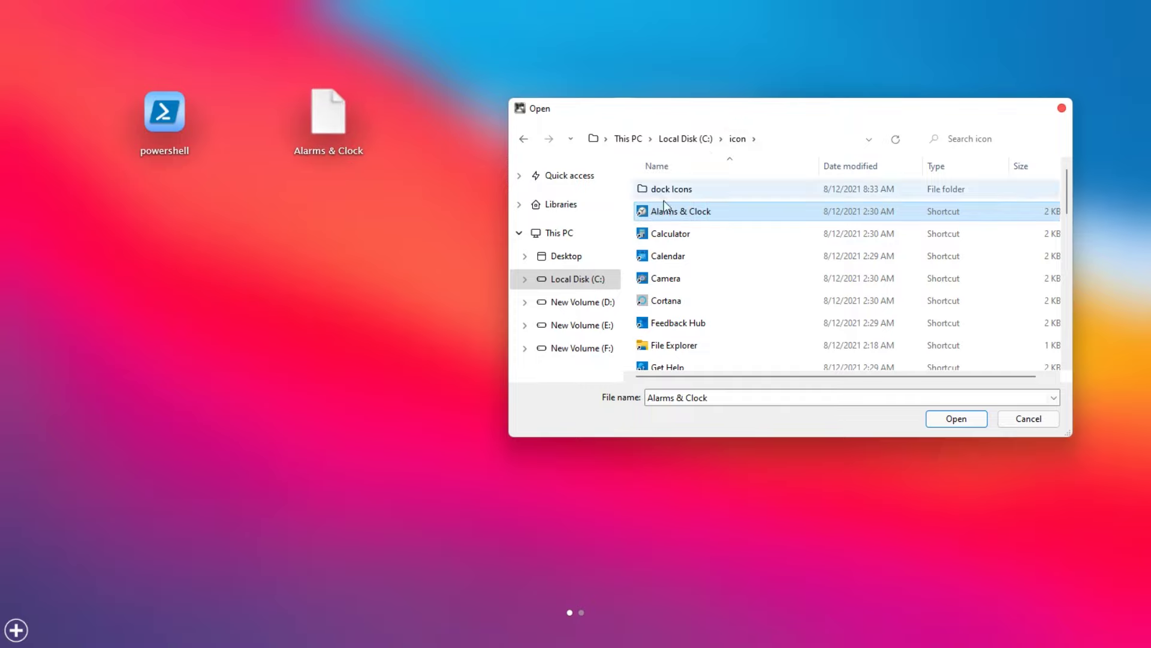
scroll(669, 268, down, 2)
drag(666, 225, 421, 166)
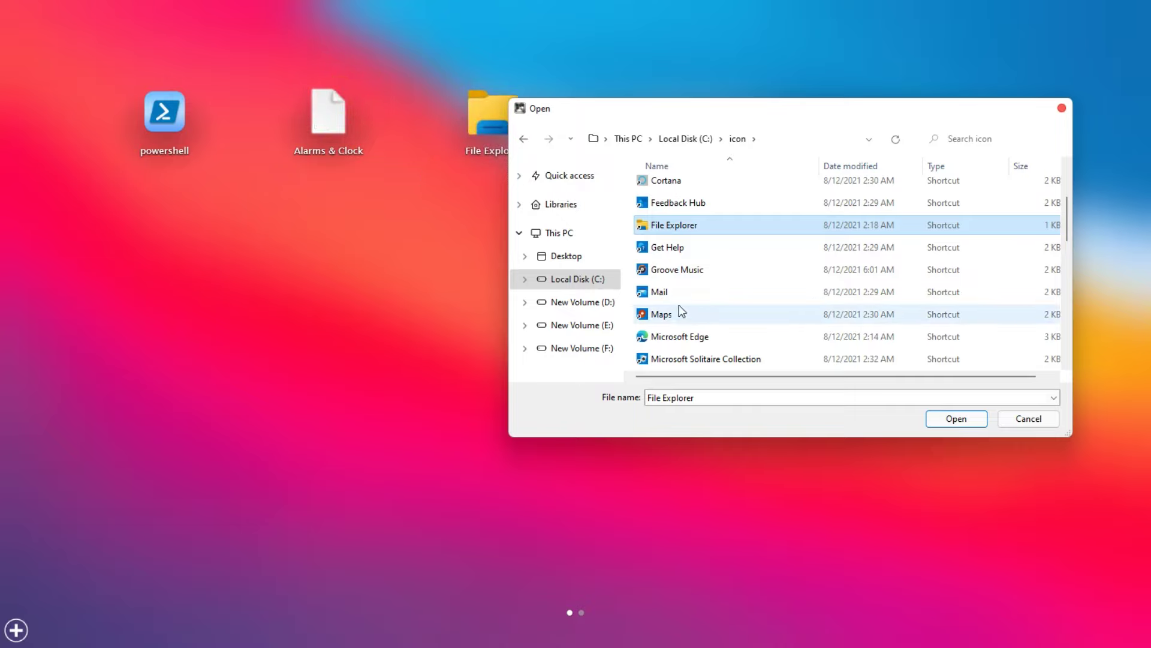
drag(656, 292, 631, 300)
drag(417, 263, 417, 264)
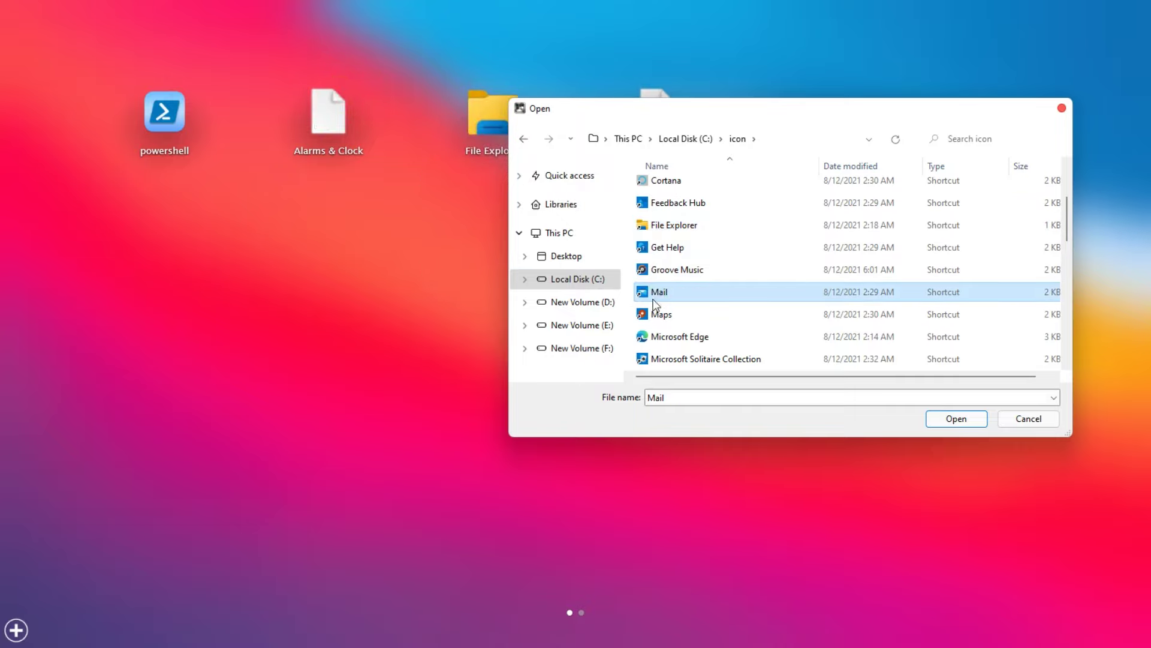
scroll(657, 309, down, 2)
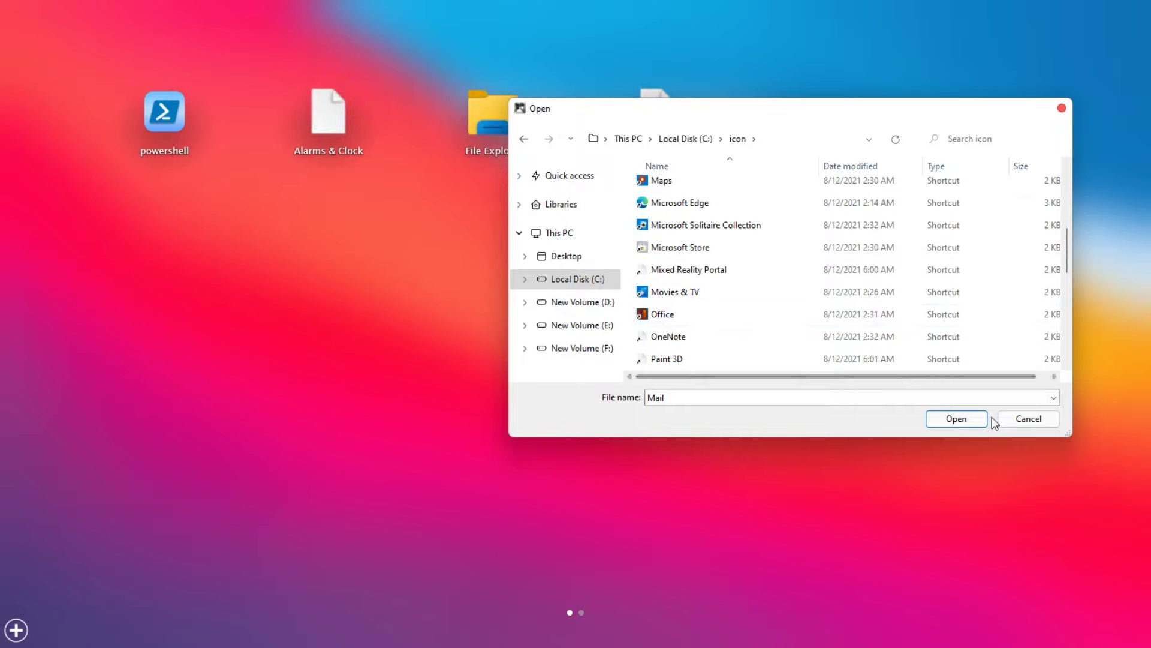
click(1013, 423)
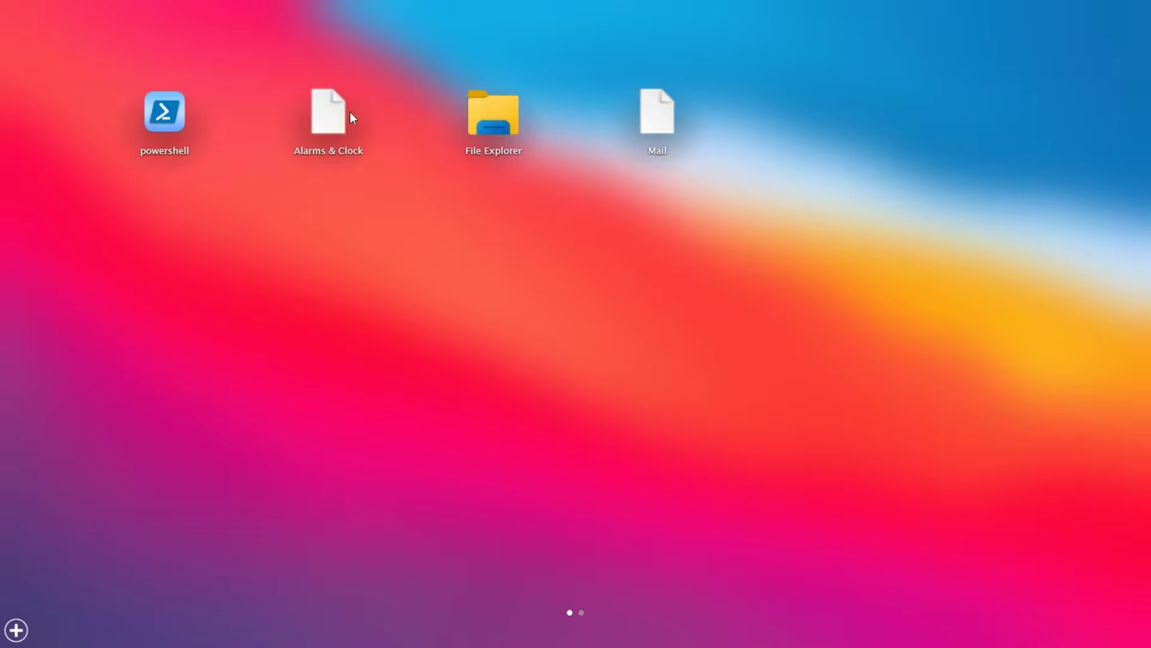
Change the Alarms & Clock item's icon to the Clock image from C:\icon\dock Icons.
right_click(340, 128)
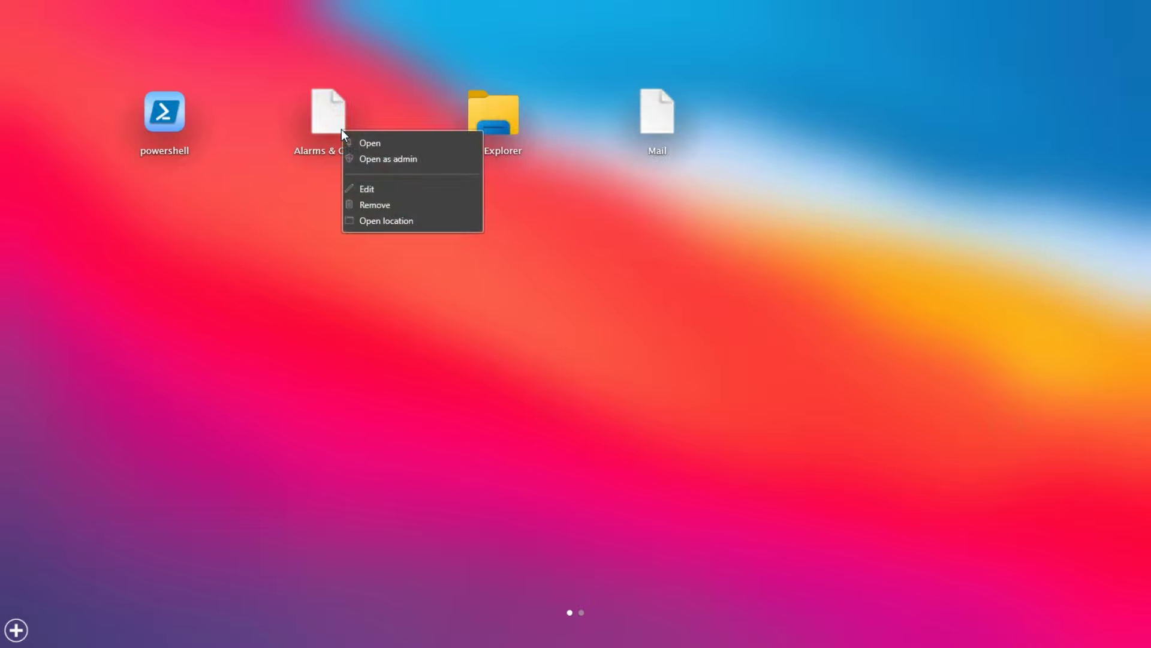
click(369, 189)
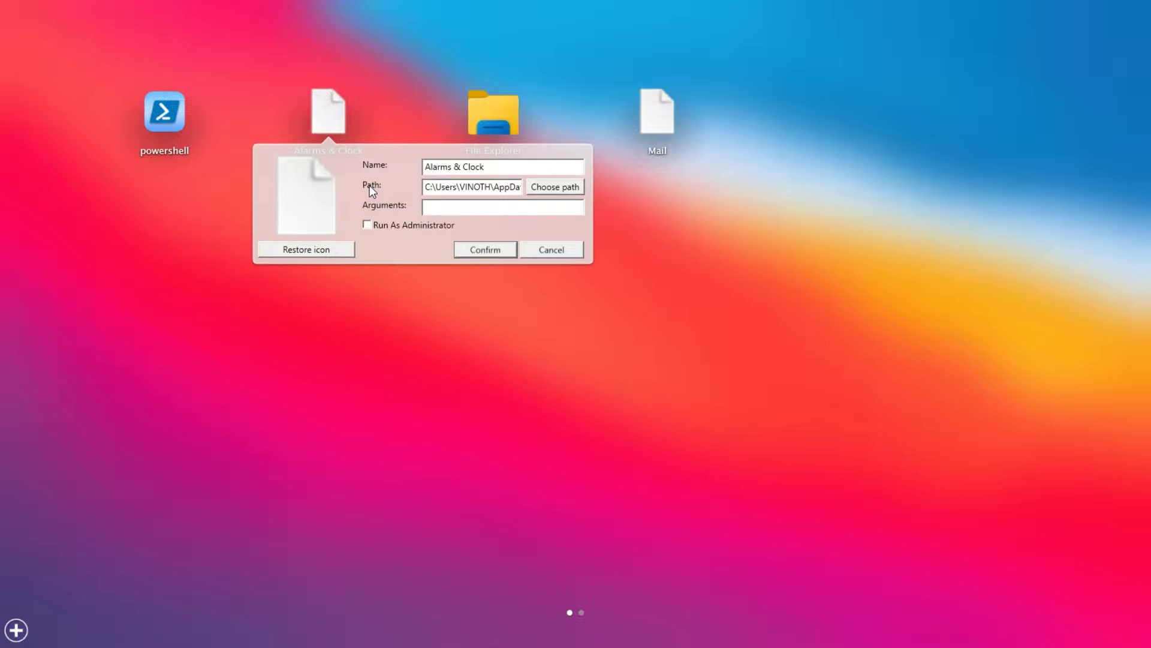
click(306, 219)
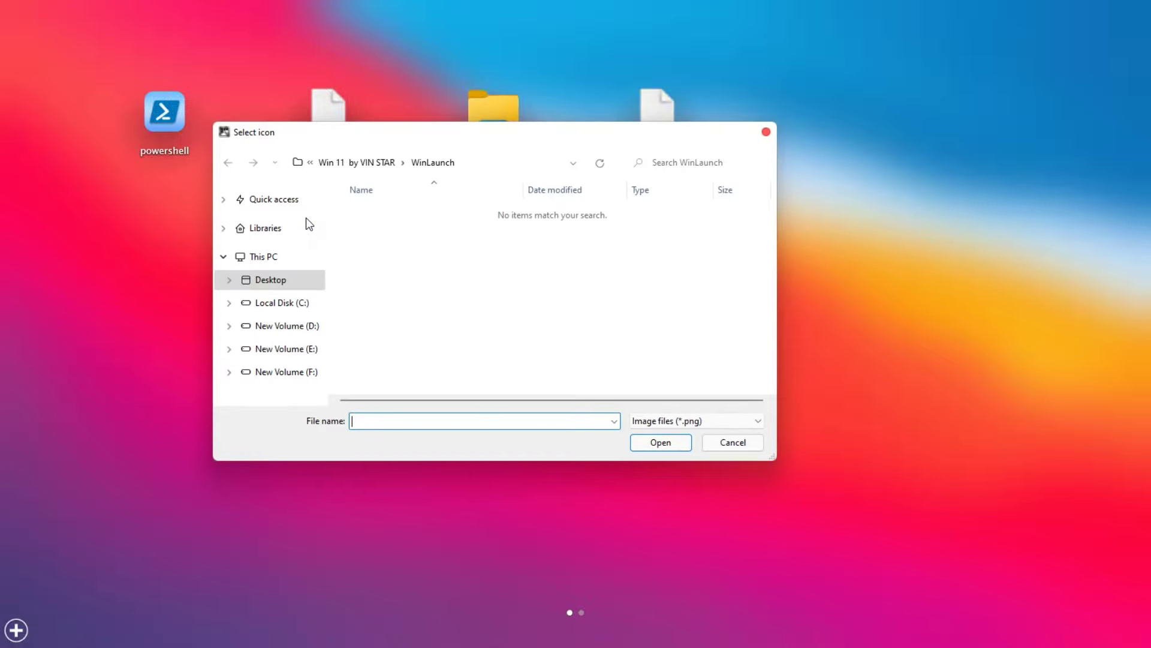
click(303, 304)
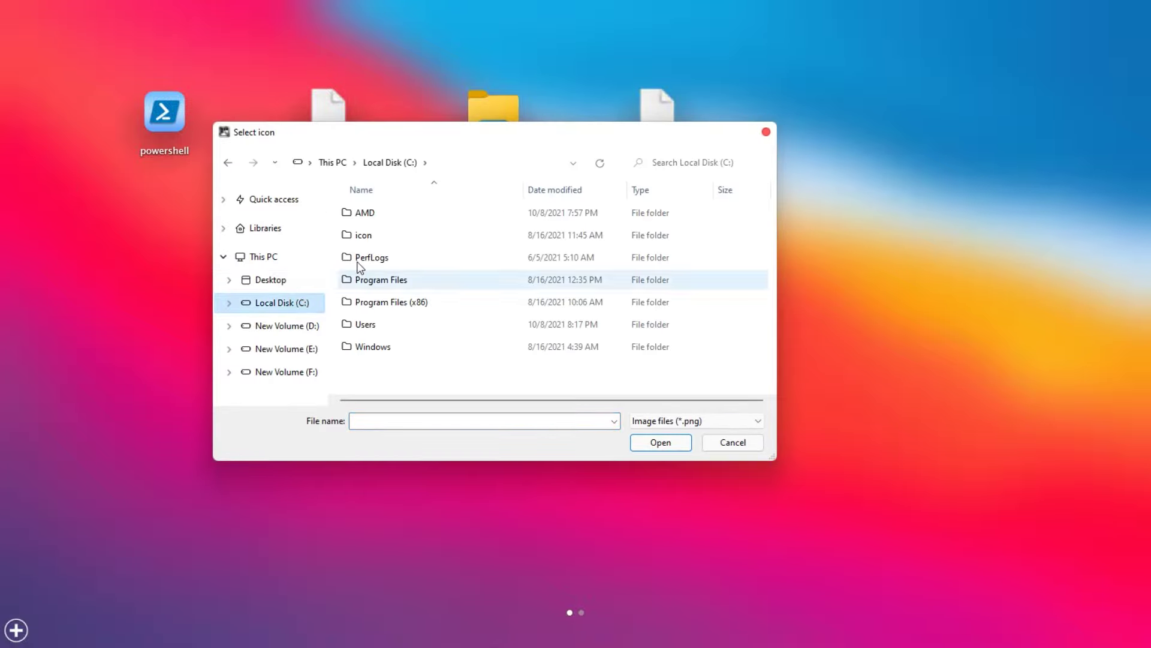
double_click(369, 236)
click(375, 215)
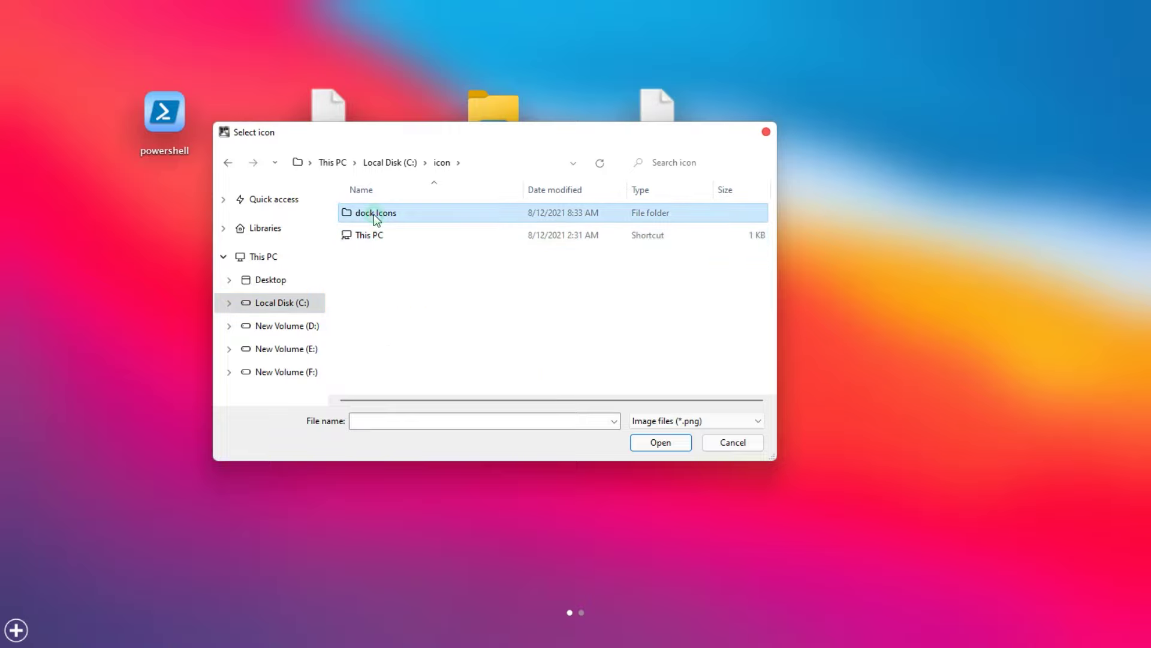
double_click(383, 215)
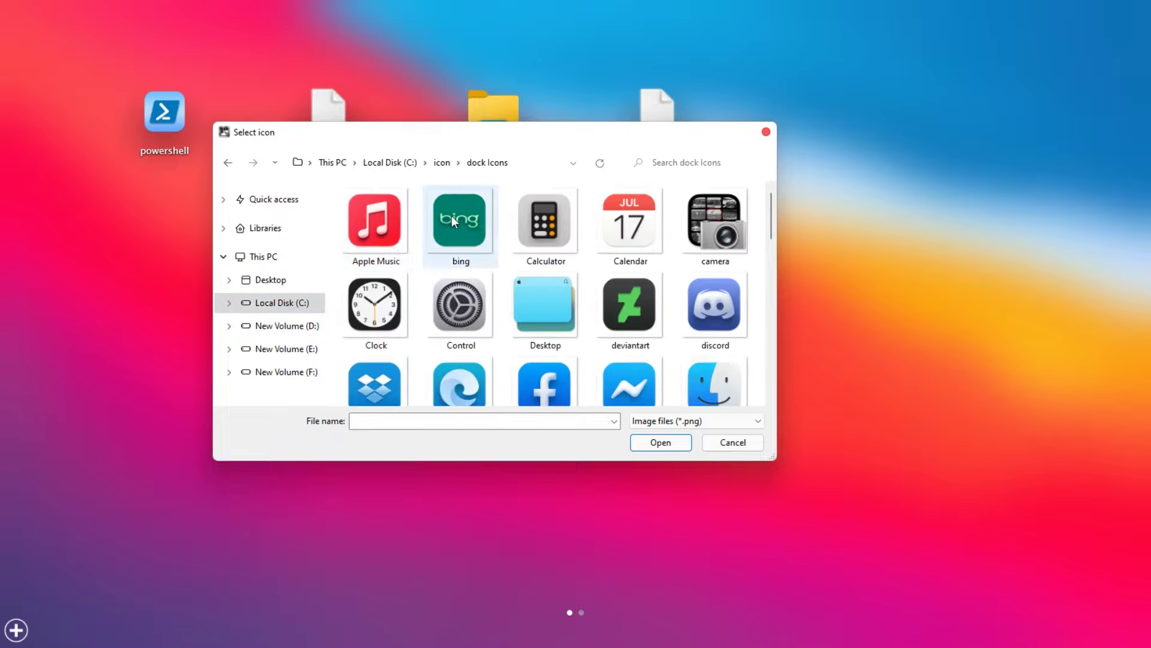
click(389, 304)
click(656, 438)
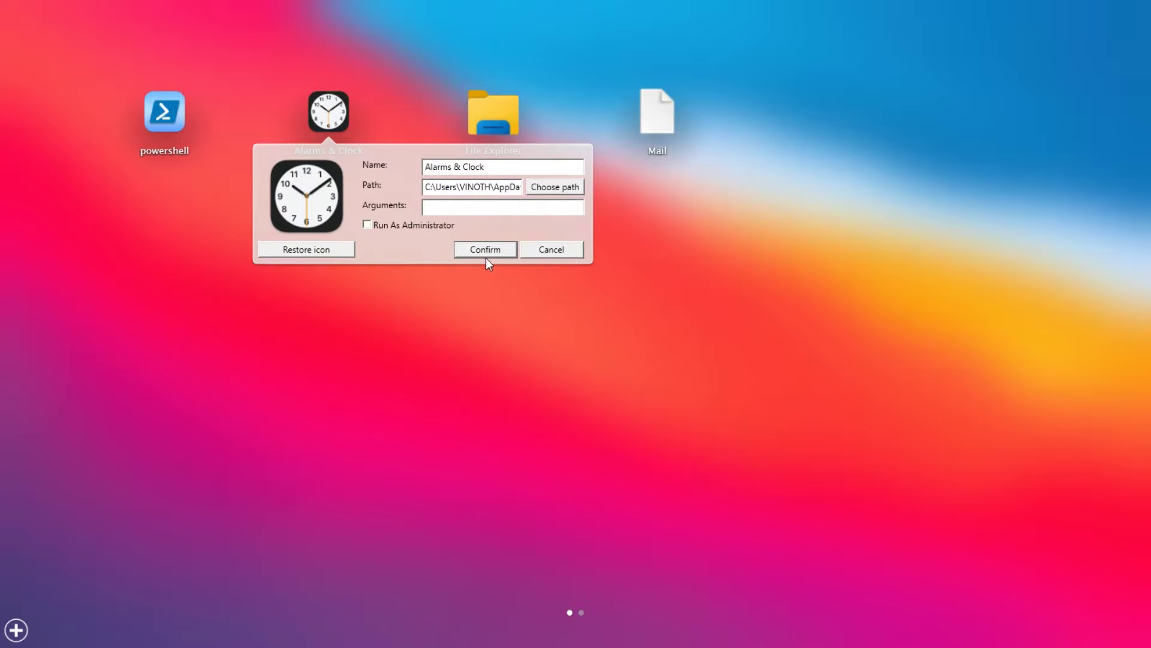
click(488, 259)
Change the Mail item's icon to the Google_Gmail image from the dock Icons folder.
right_click(514, 121)
right_click(653, 109)
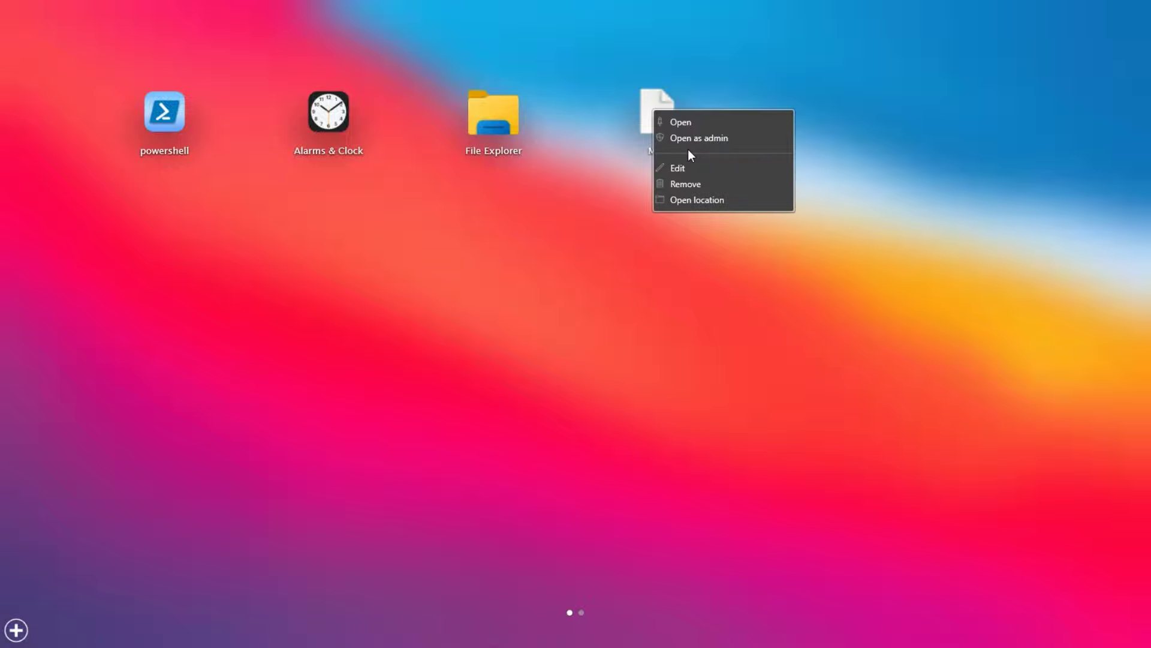
click(678, 168)
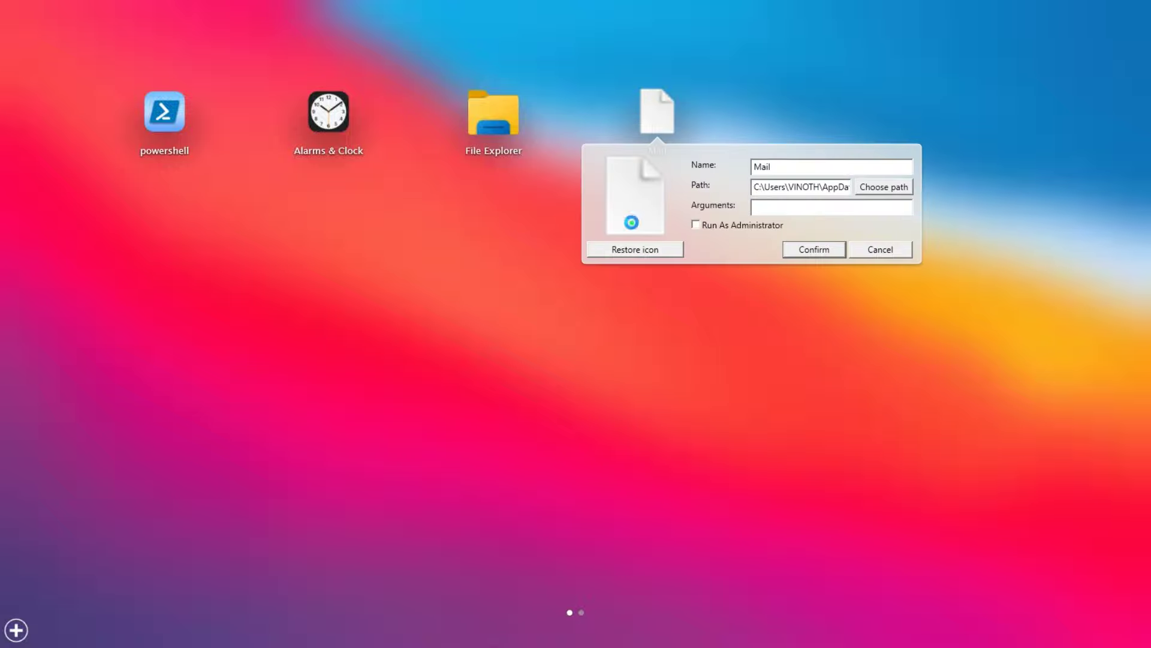
click(633, 226)
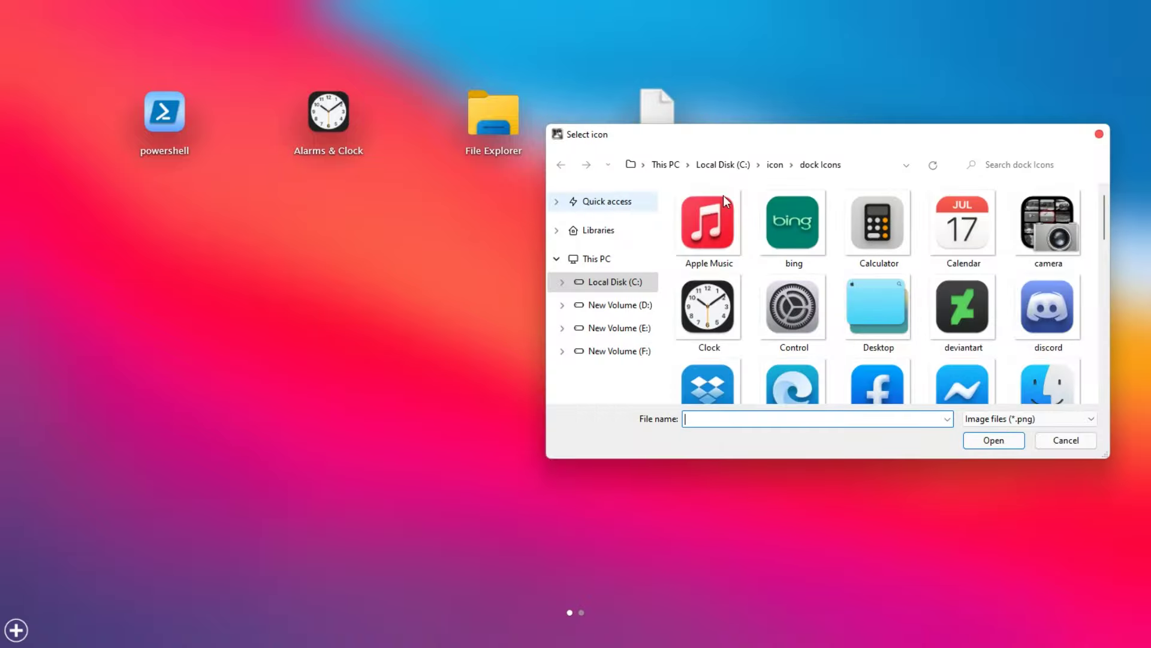
scroll(916, 327, down, 4)
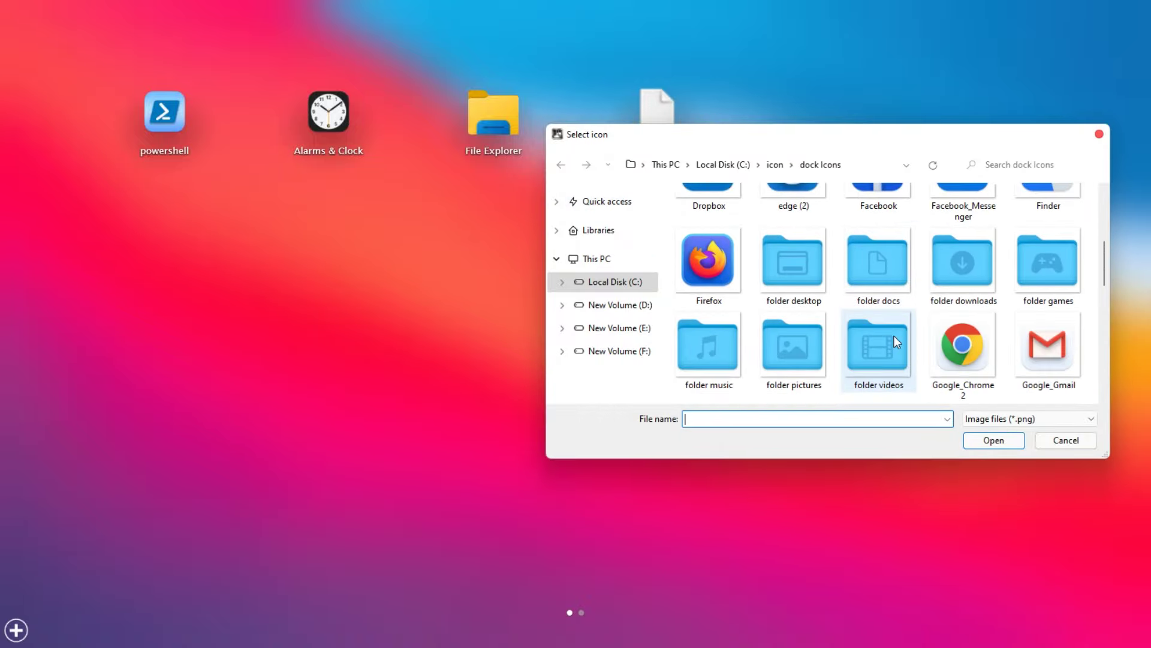
click(1046, 347)
click(994, 442)
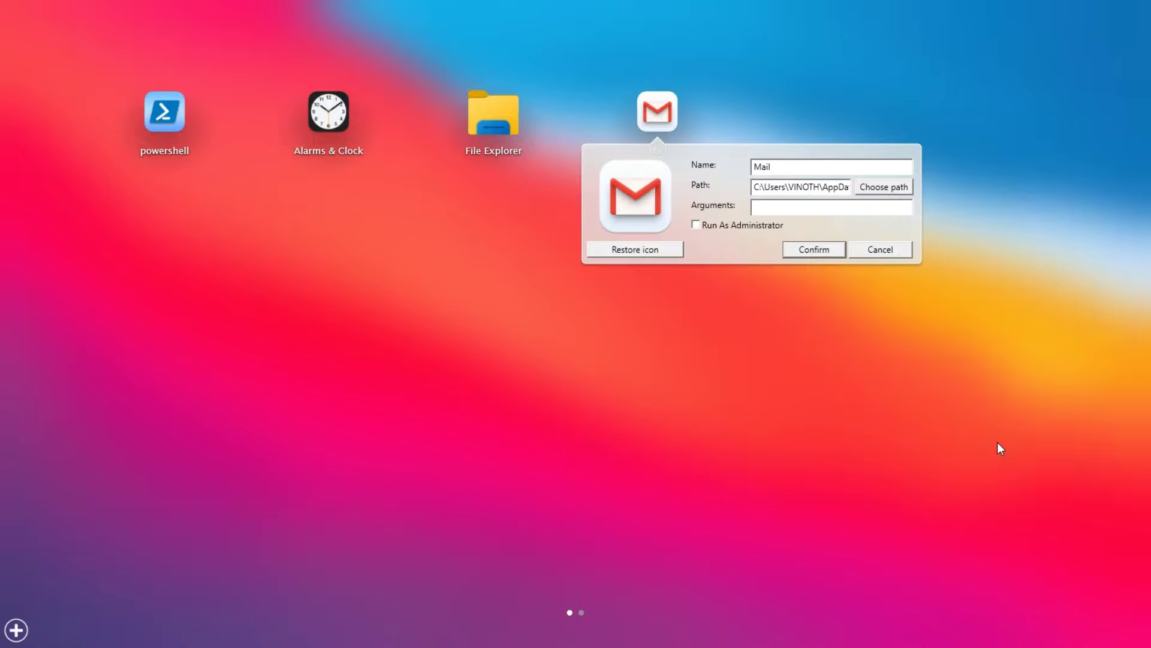
click(823, 249)
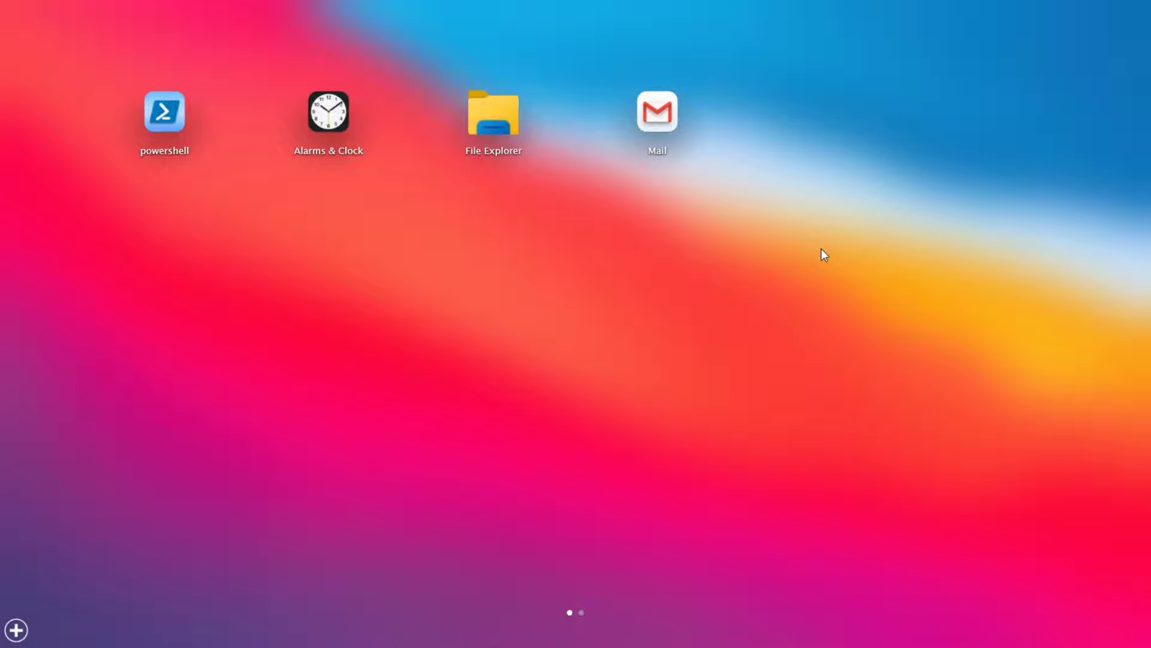
Look through the launchpad pages and check the contents of the Players and Time&date folders.
scroll(686, 167, down, 1)
scroll(686, 166, up, 1)
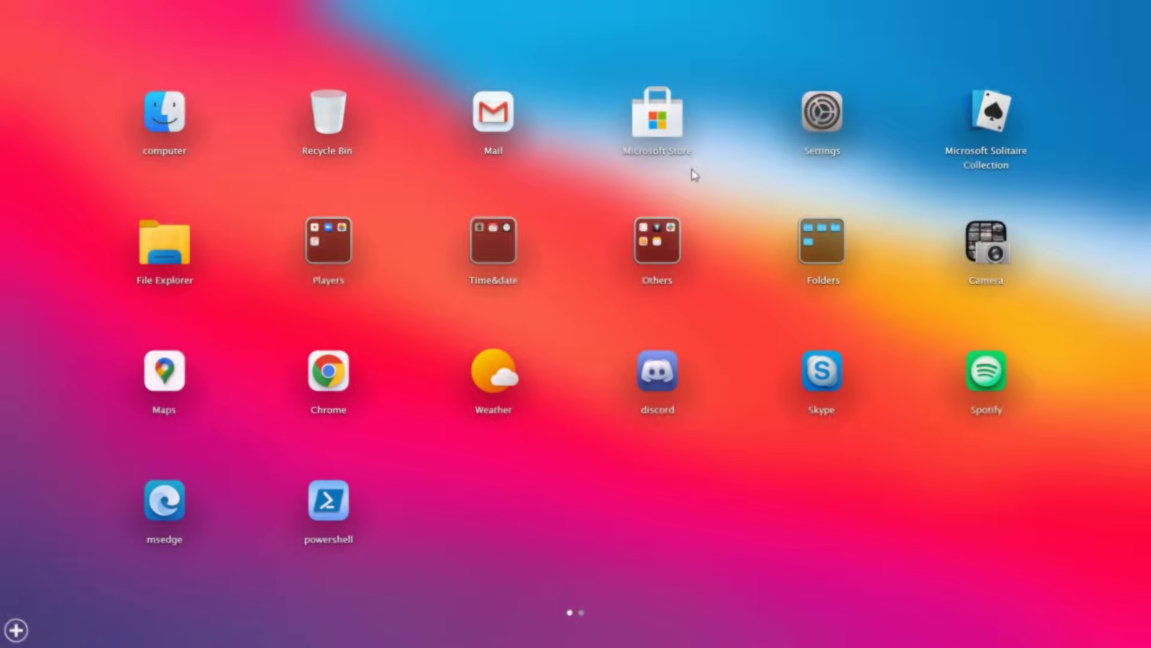
click(340, 235)
click(341, 235)
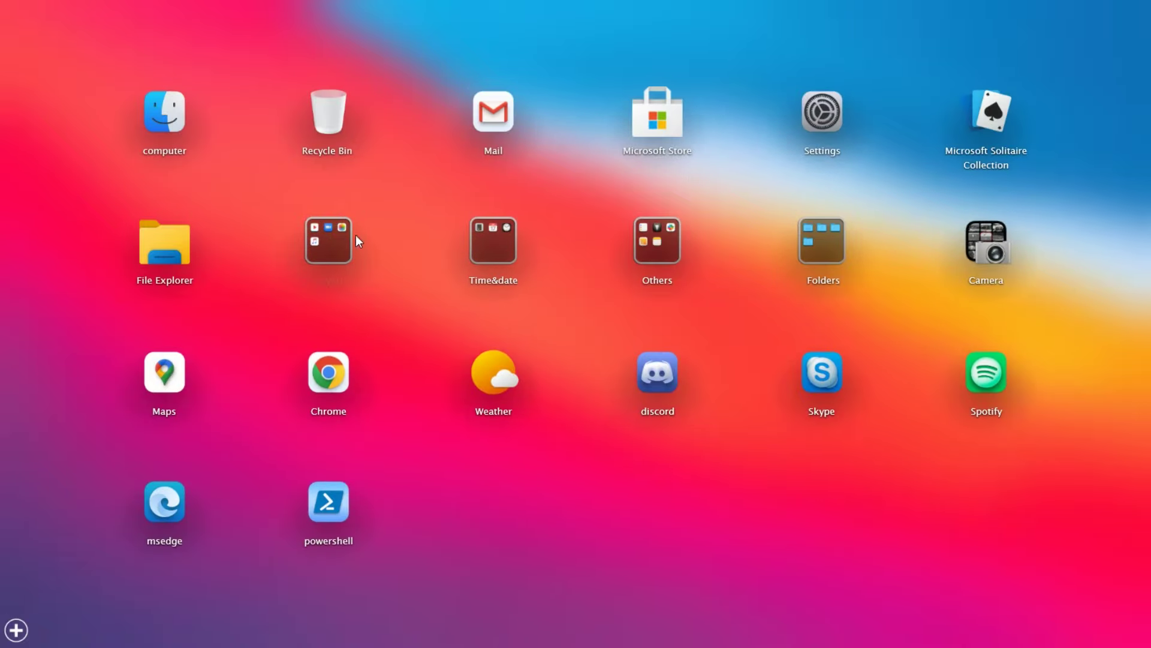
click(488, 243)
click(488, 243)
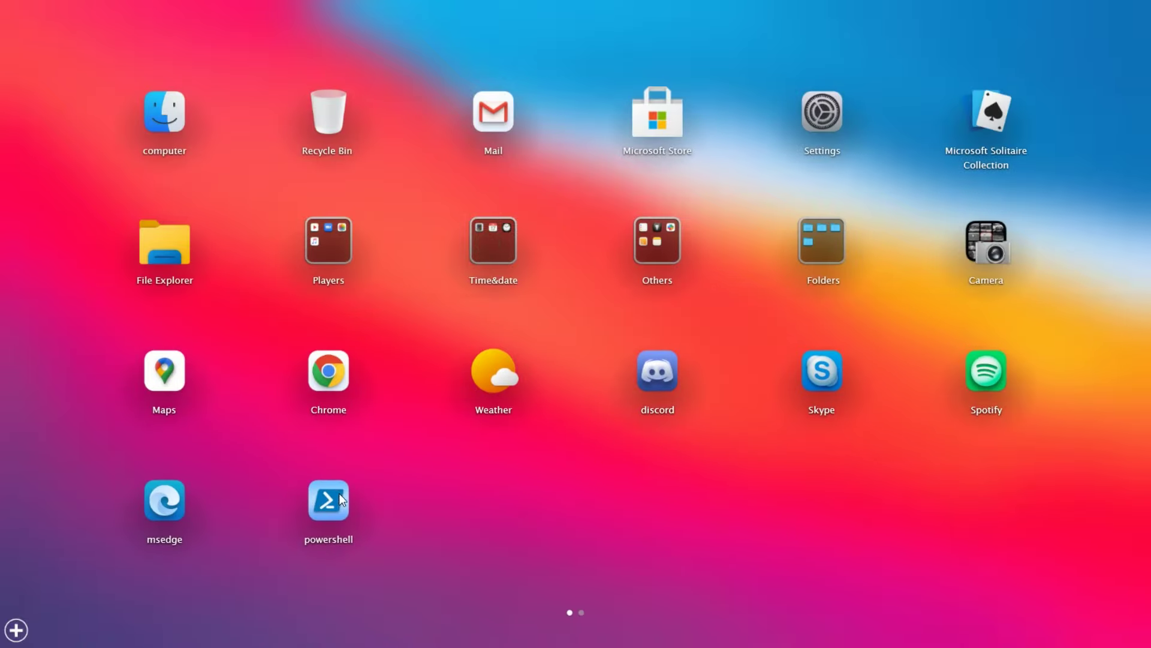
Group powershell and Chrome into a new launchpad folder, reopen it, and take Chrome back out.
drag(339, 493, 326, 379)
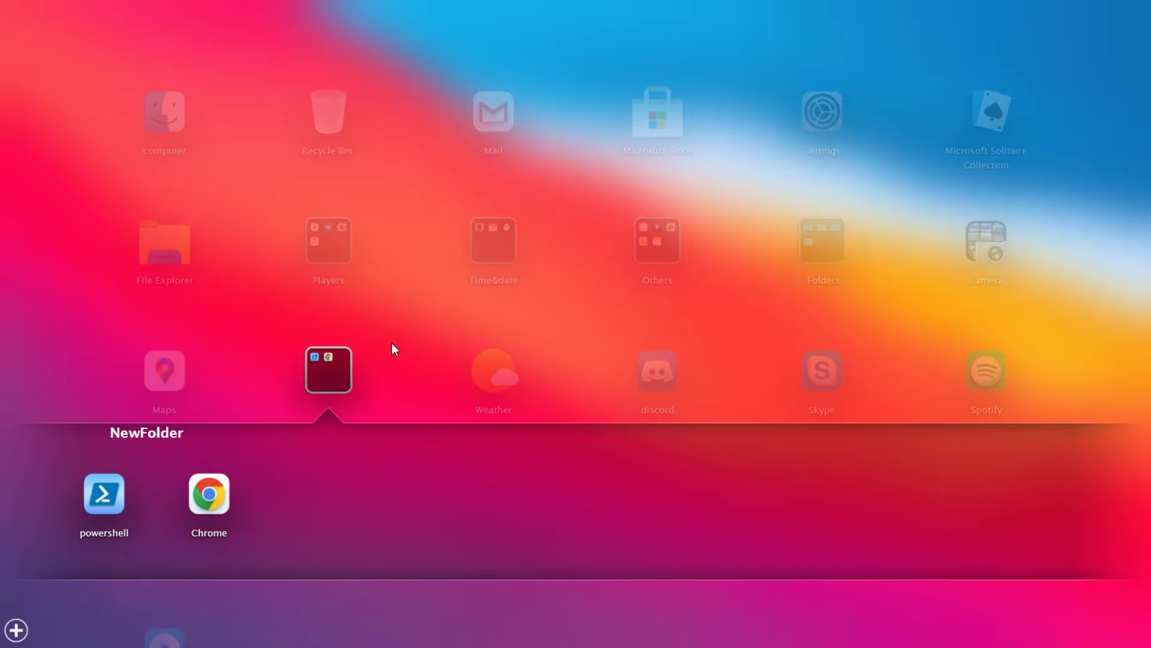
click(408, 363)
click(341, 384)
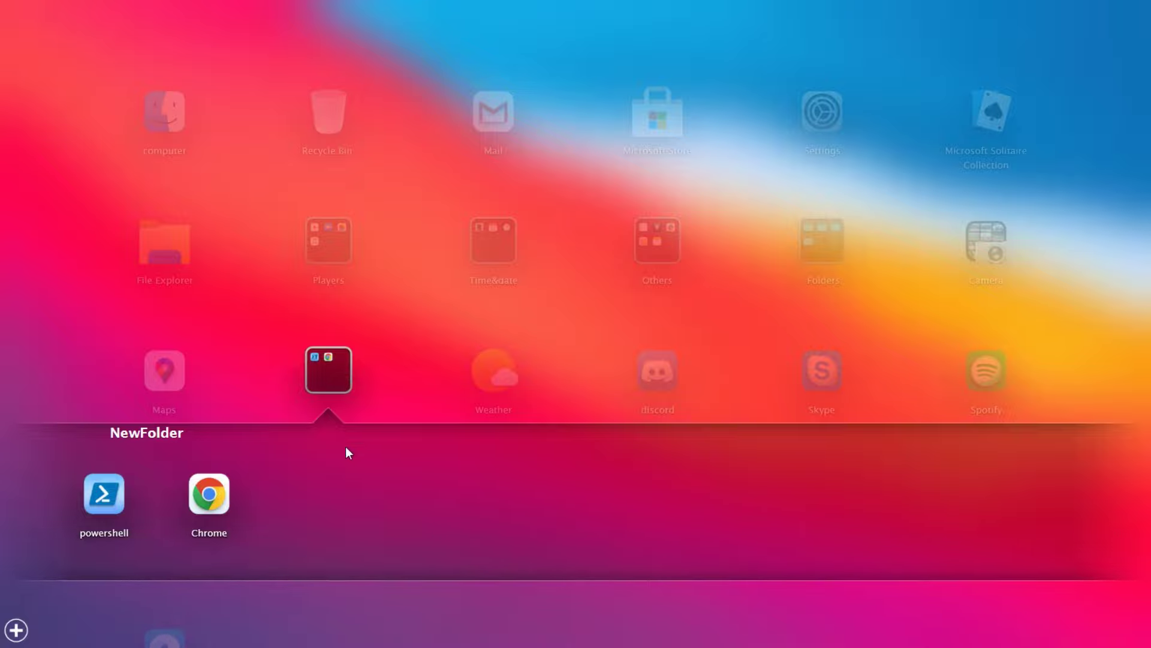
drag(214, 495, 315, 496)
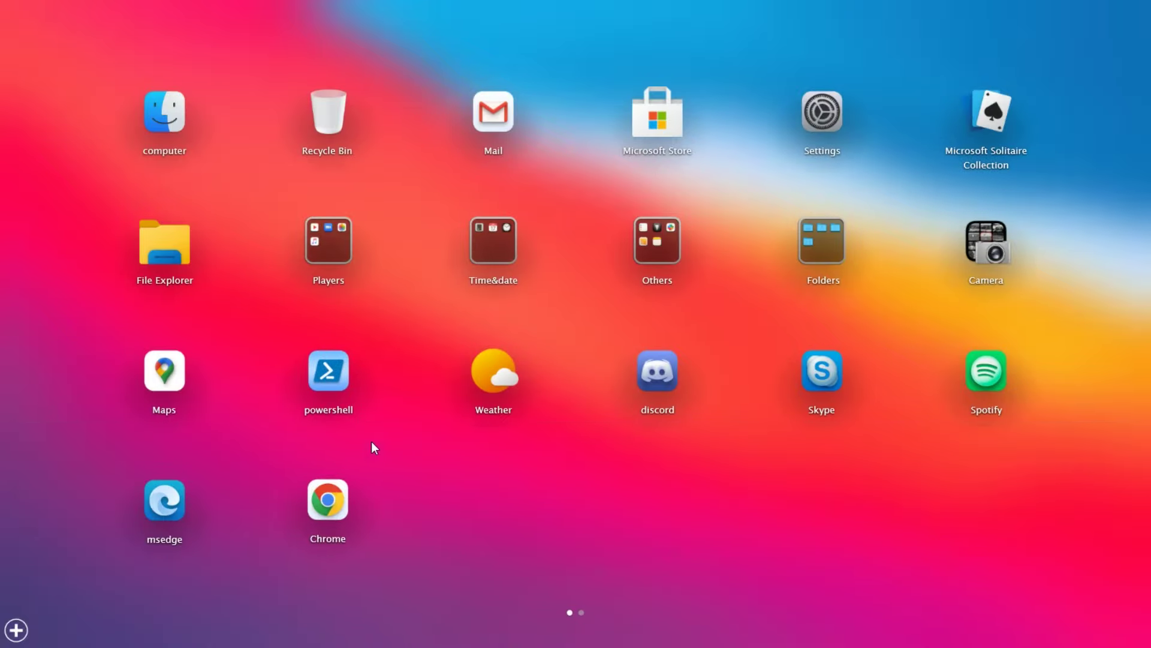
Test the WinLaunch hot corner by closing the launchpad, summoning it from the desktop, and dismissing it.
click(446, 477)
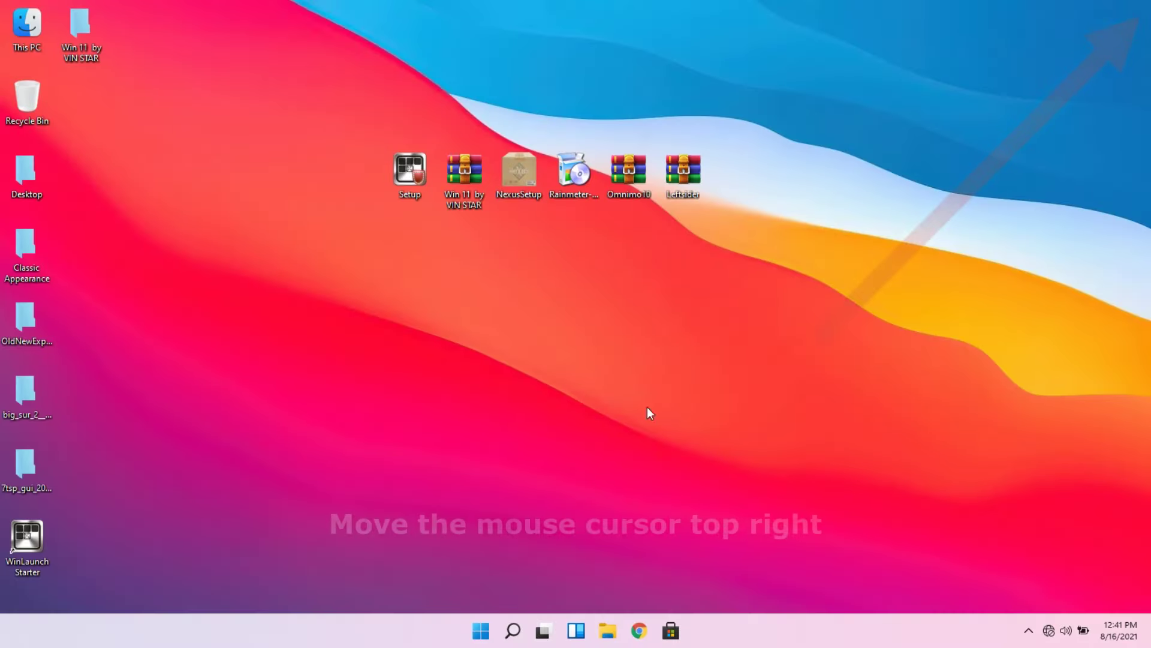
mouse_move(1148, 3)
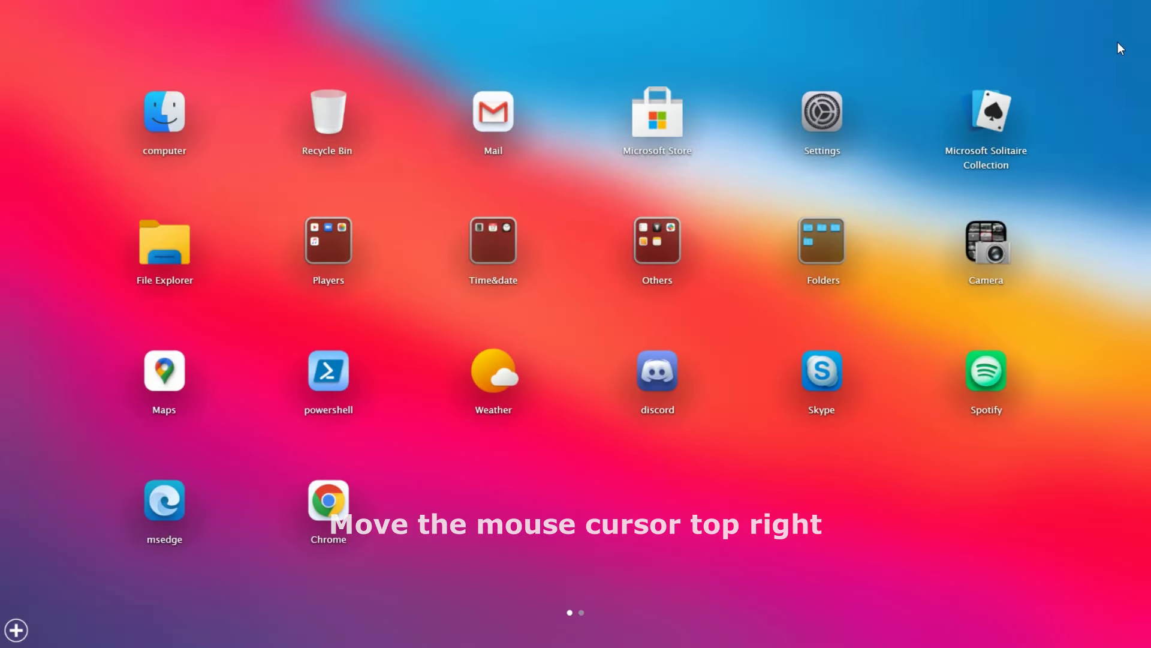
click(1118, 42)
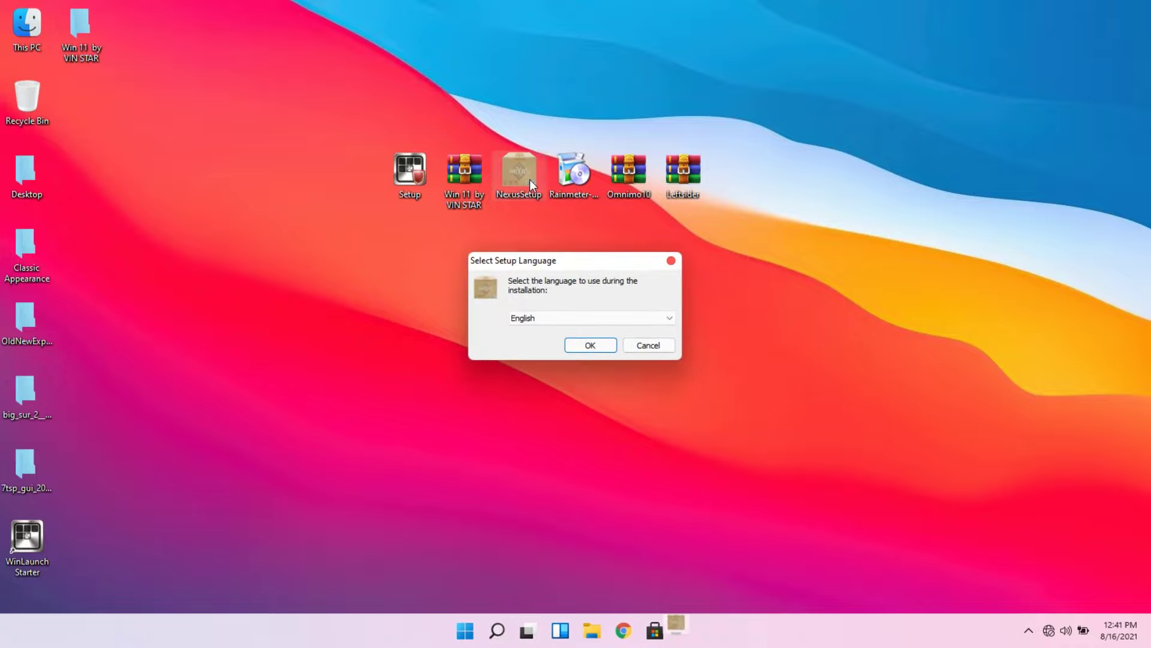
Install Nexus 20.10 from NexusSetup in English, accepting the license agreement and keeping the default setup options.
click(592, 349)
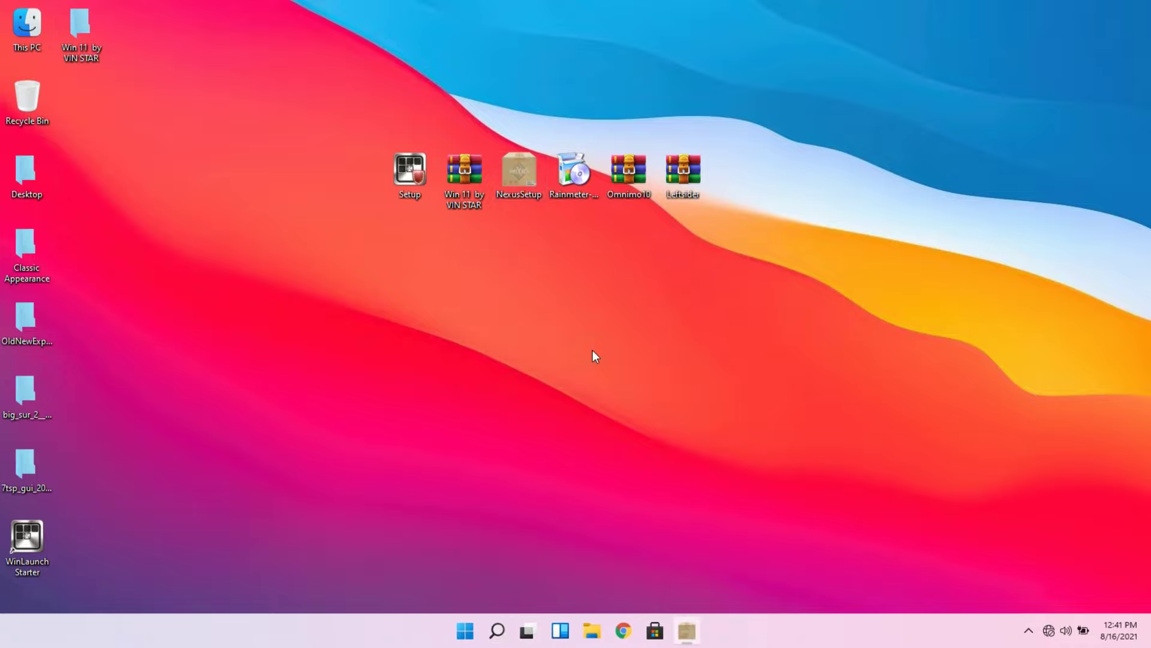
click(514, 386)
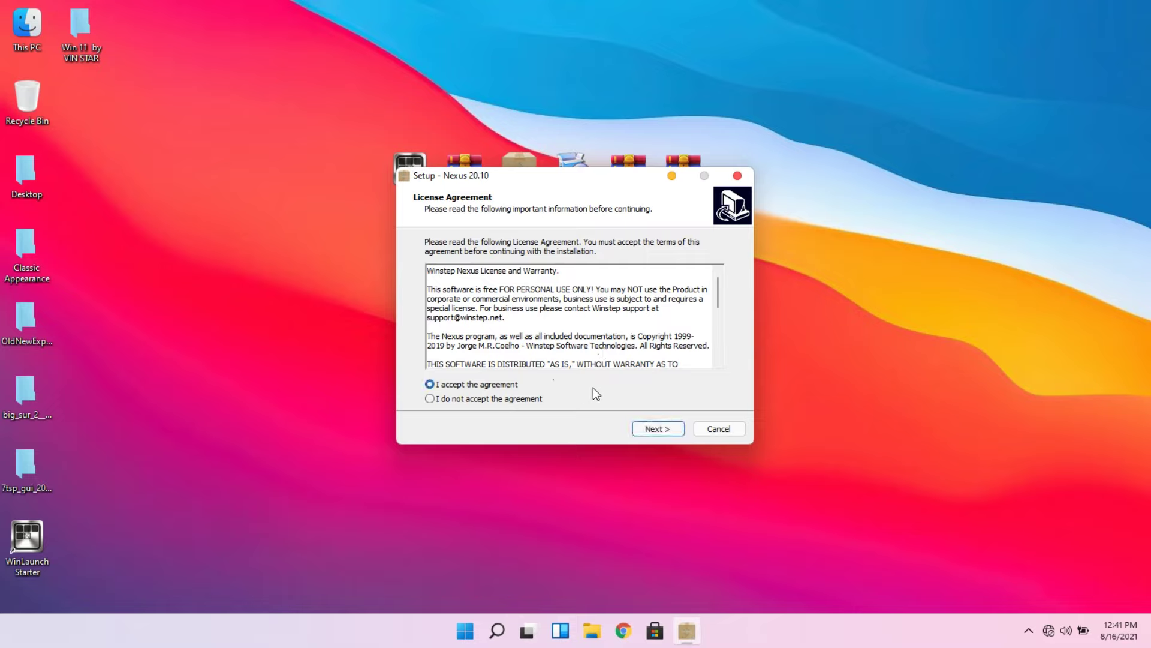
click(651, 427)
click(651, 428)
click(651, 427)
click(651, 428)
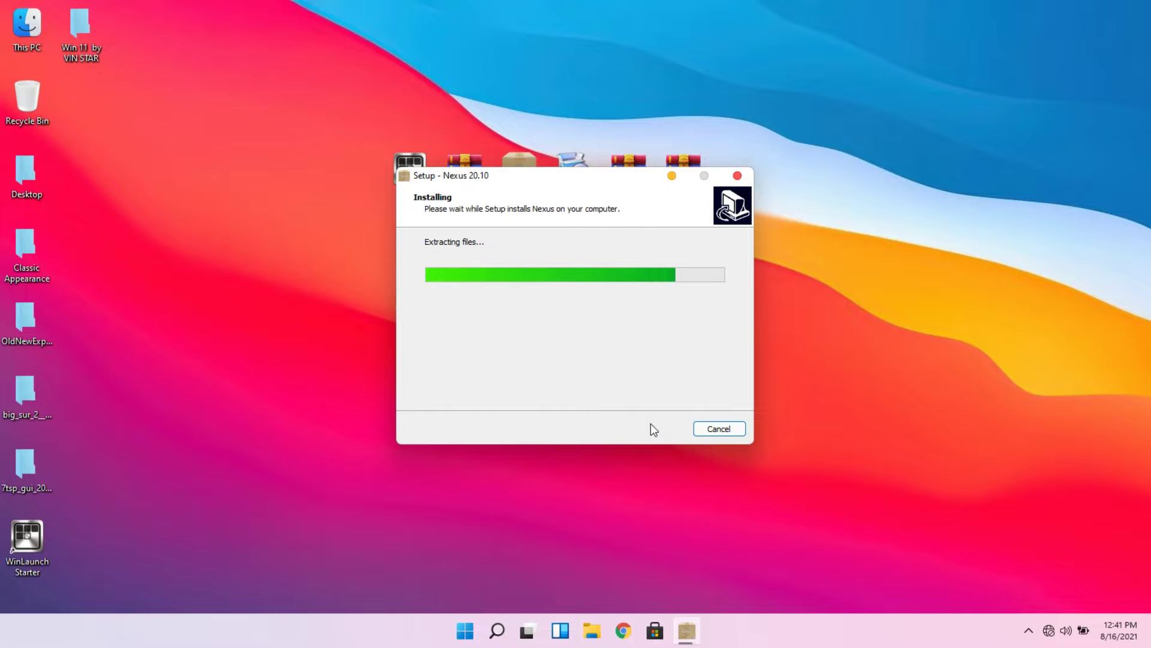
click(652, 426)
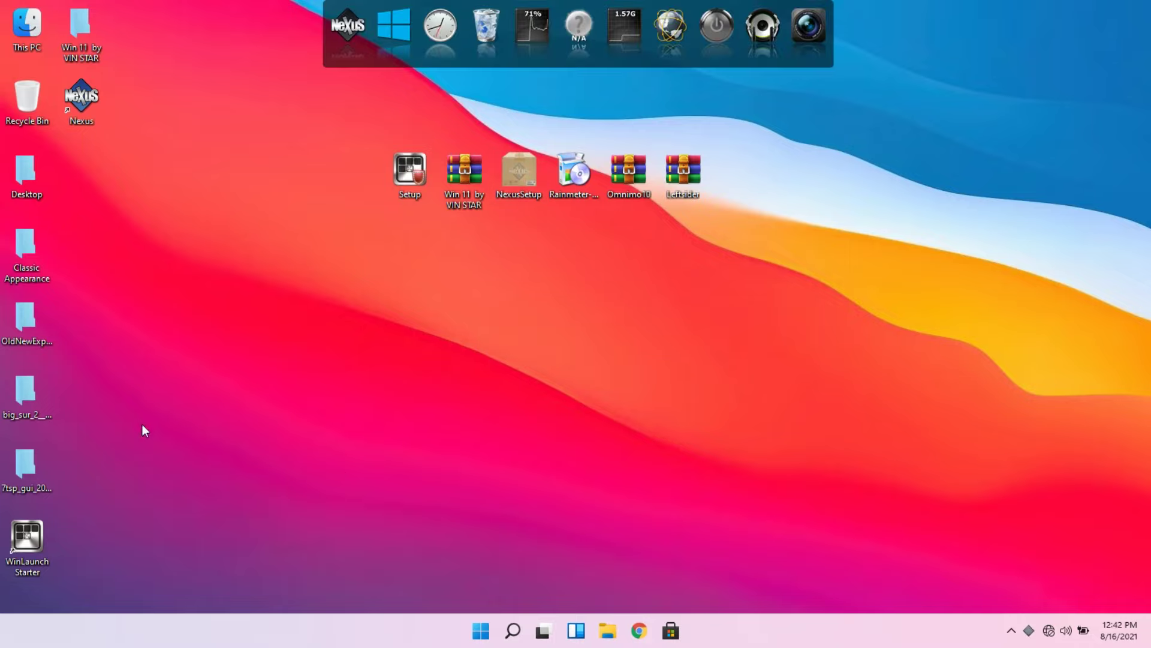
click(29, 404)
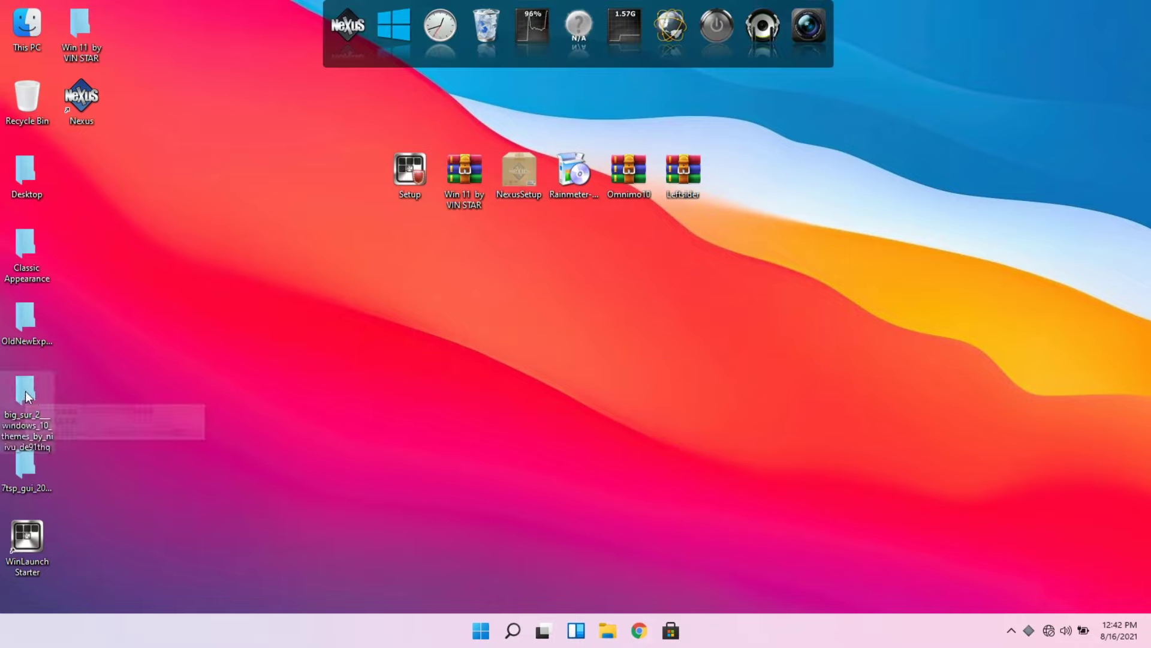
Move the Big Sur dock Icons folder from the Big Sur 2 - Windows Themes NOV 23 folder to Local Disk (C:).
double_click(27, 396)
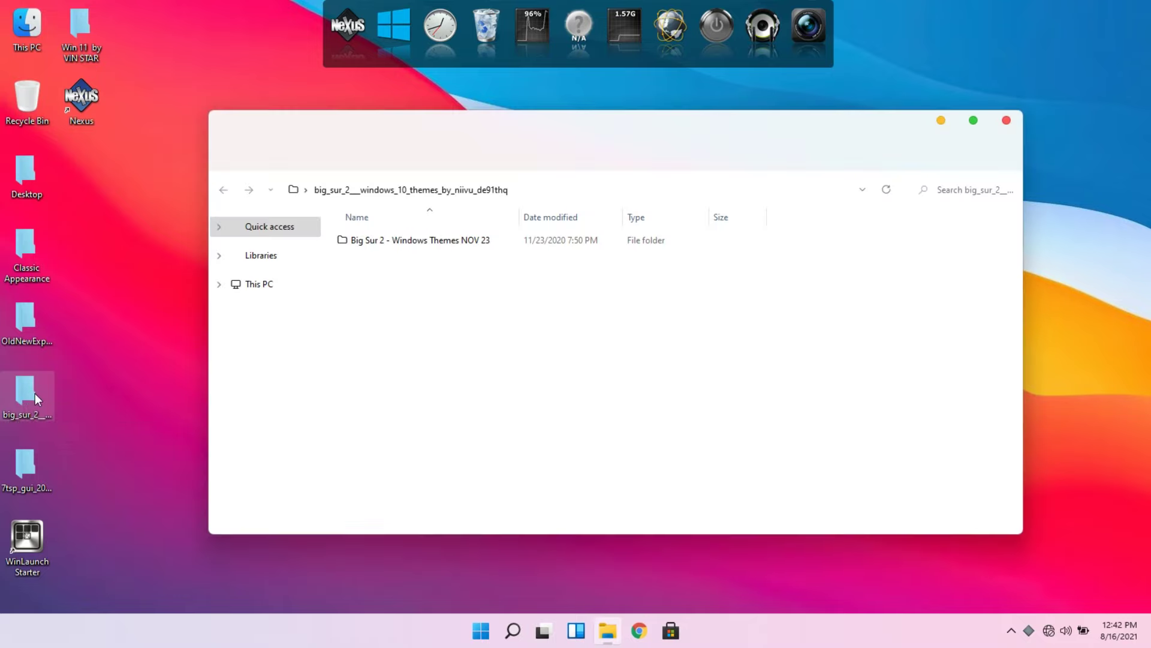
click(422, 245)
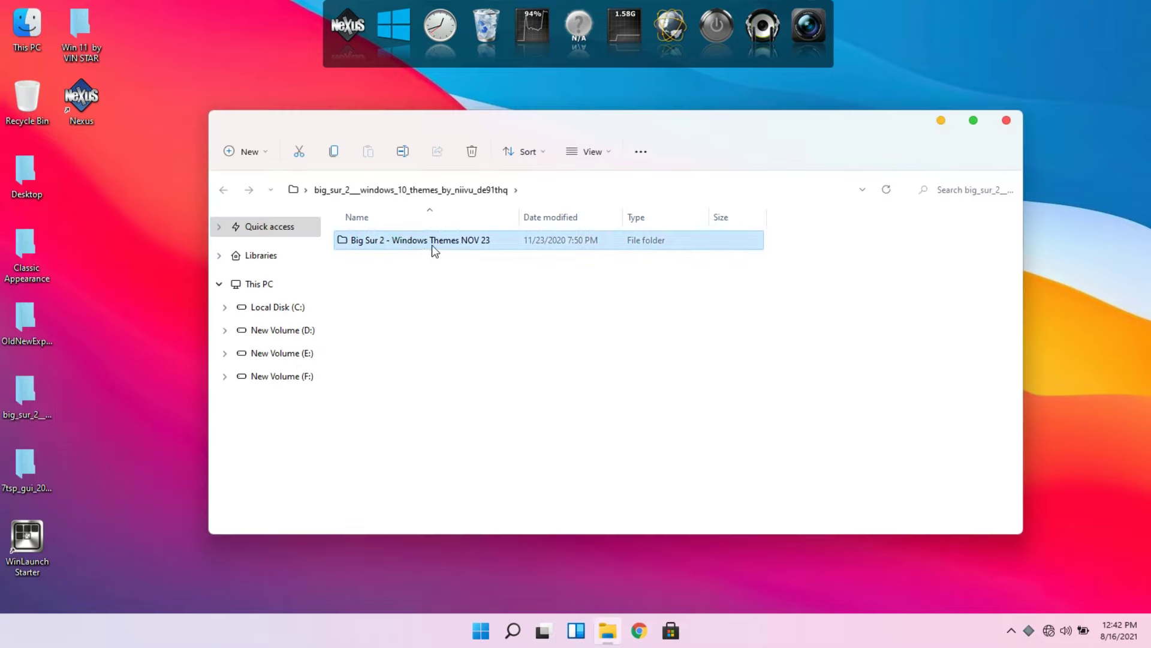
double_click(417, 243)
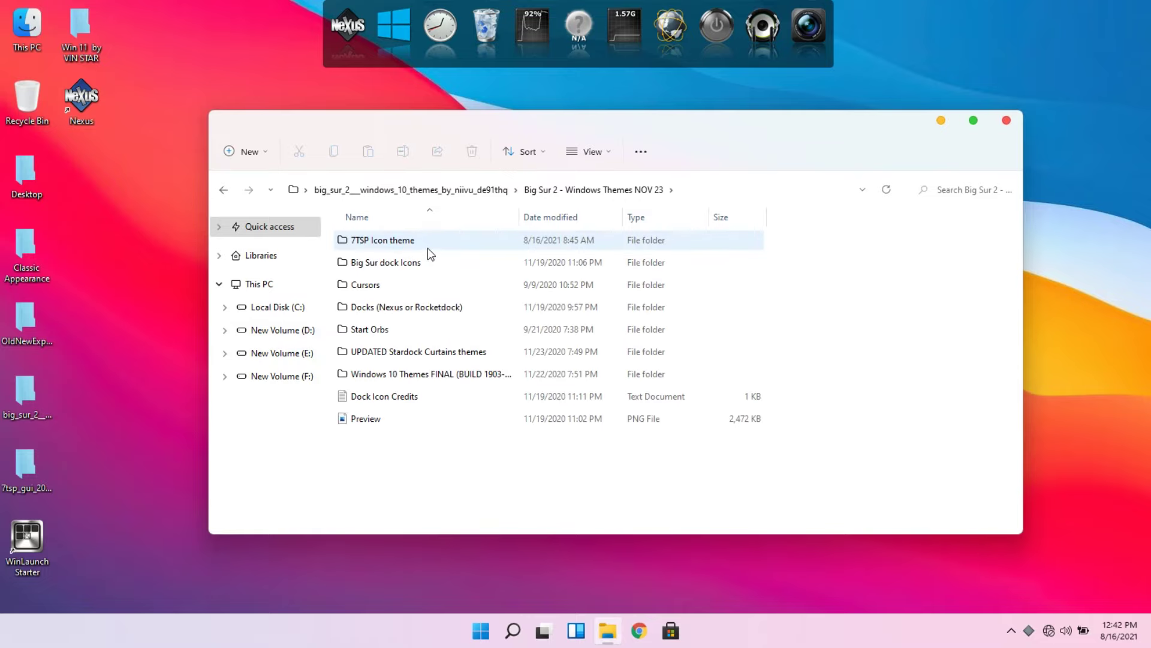
click(431, 265)
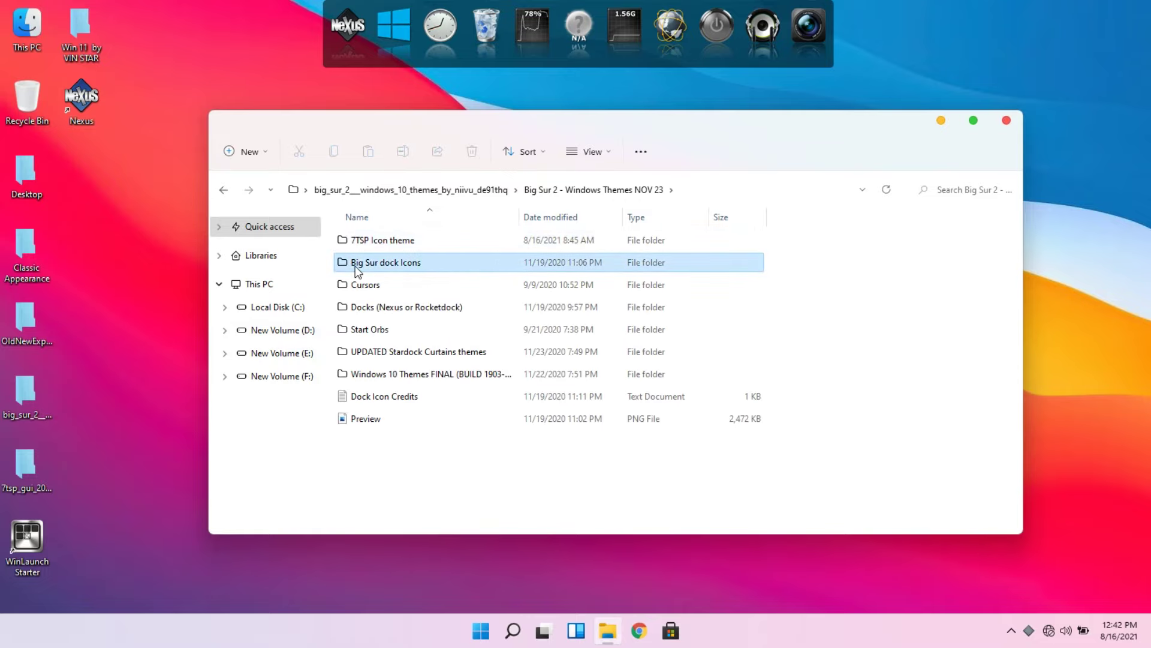
right_click(420, 269)
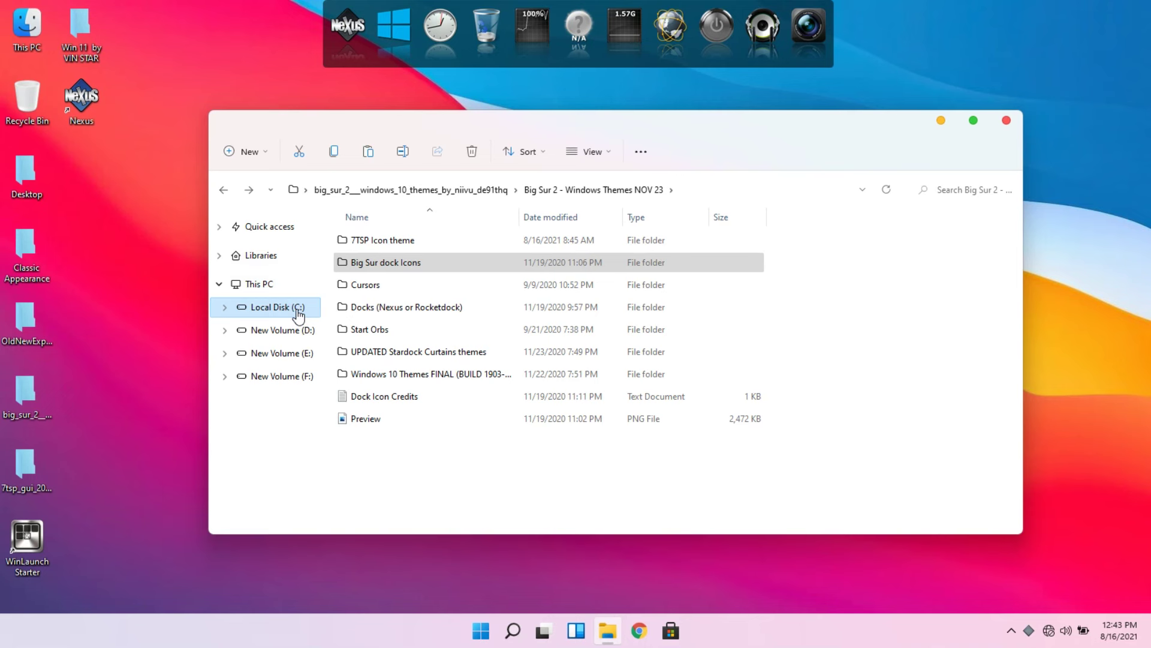
click(298, 309)
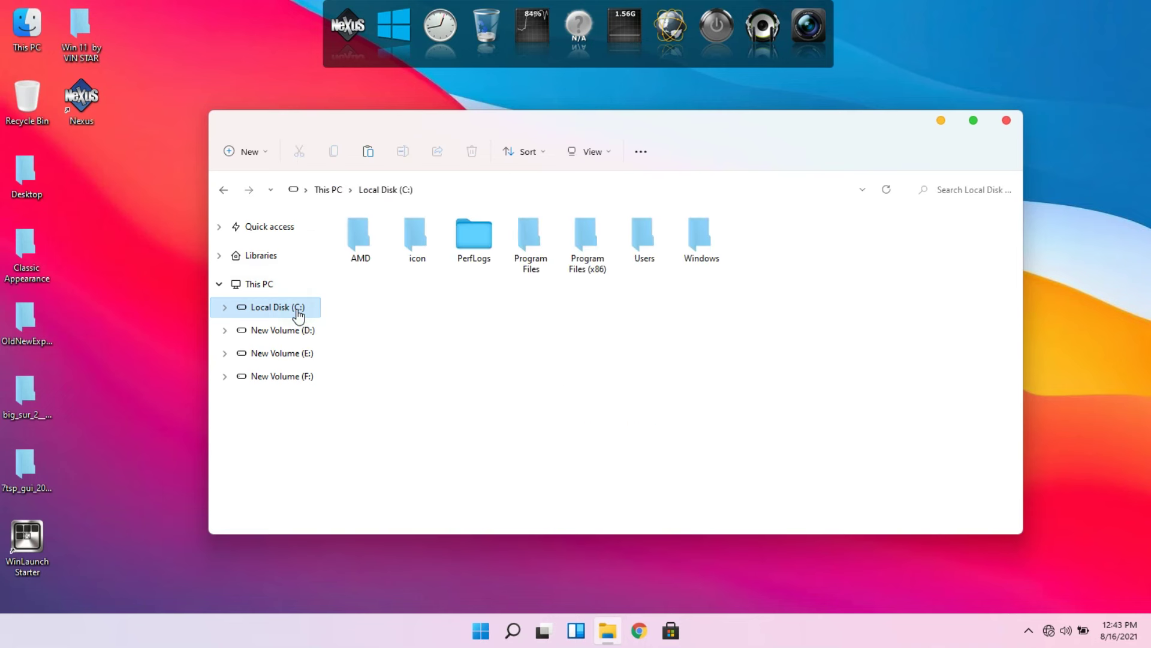
right_click(418, 315)
click(432, 328)
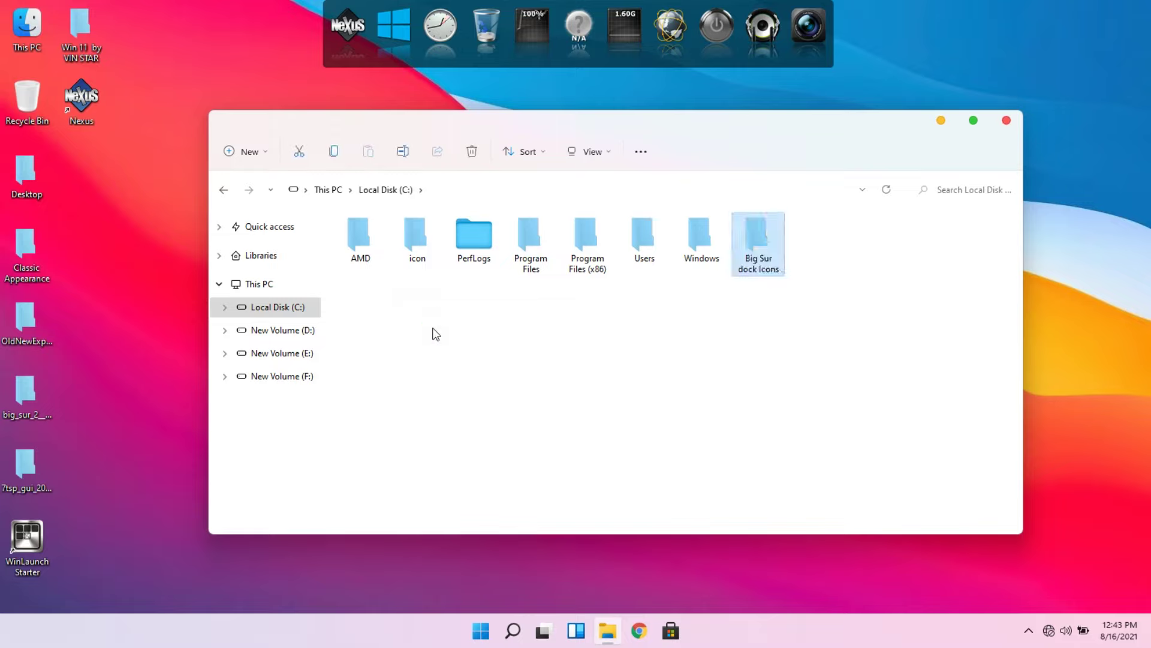
Cut the Big Sur light and Big Sur night folders from the theme's Docks (Nexus or Rocketdock) folder.
click(224, 189)
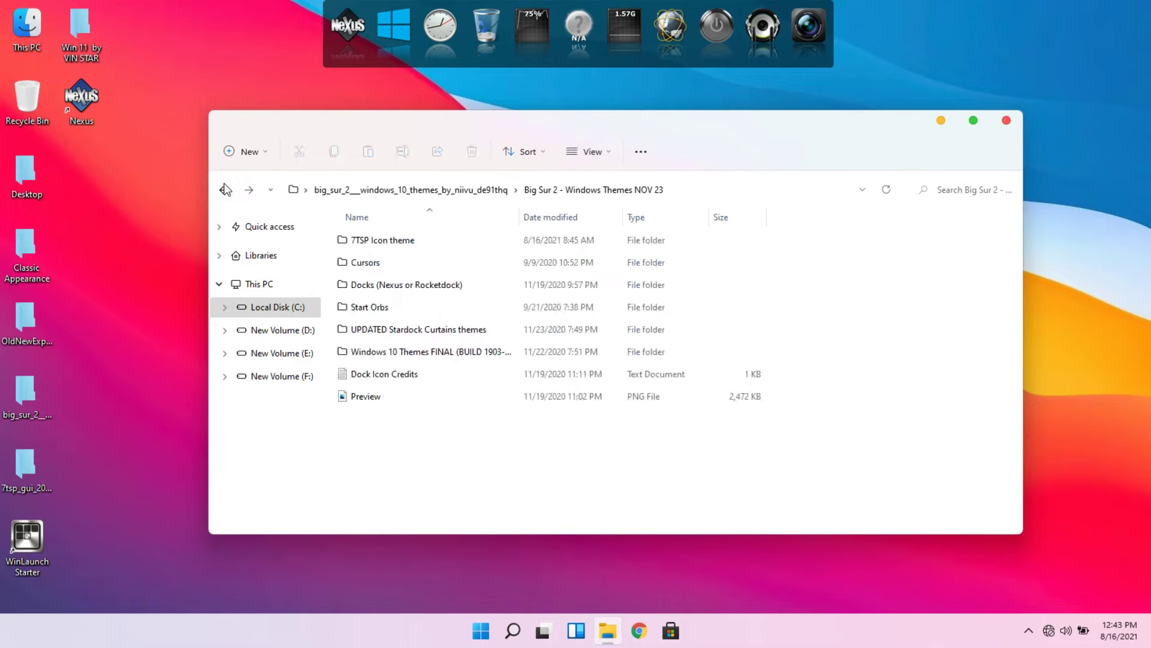
double_click(367, 285)
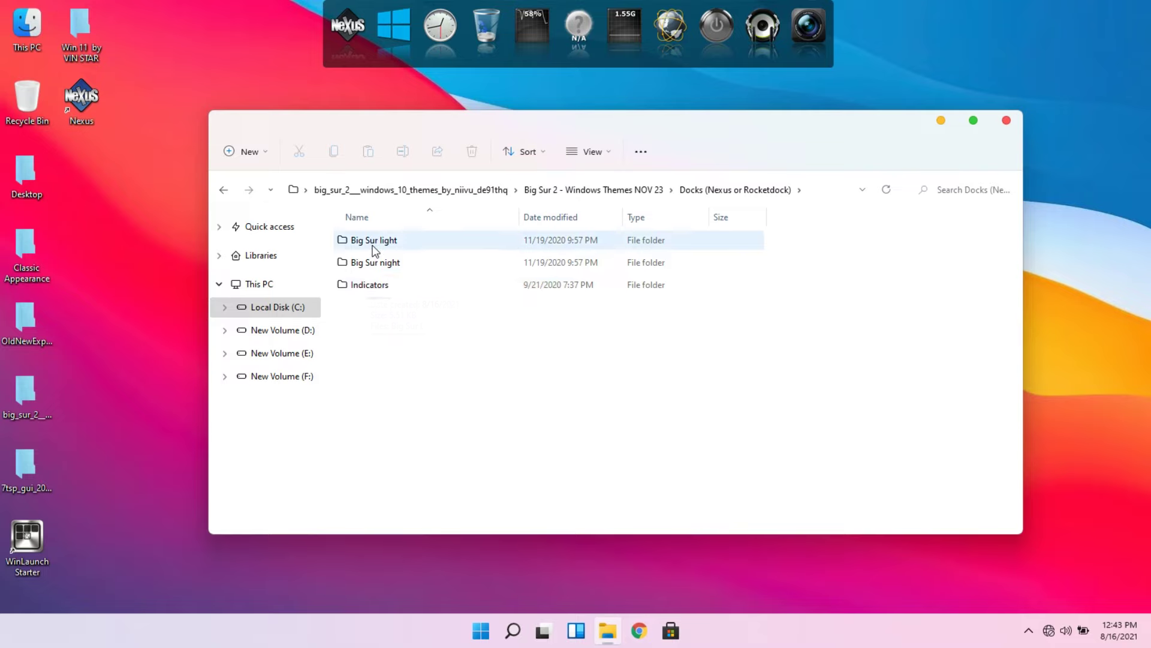
click(362, 240)
ctrl+click(378, 263)
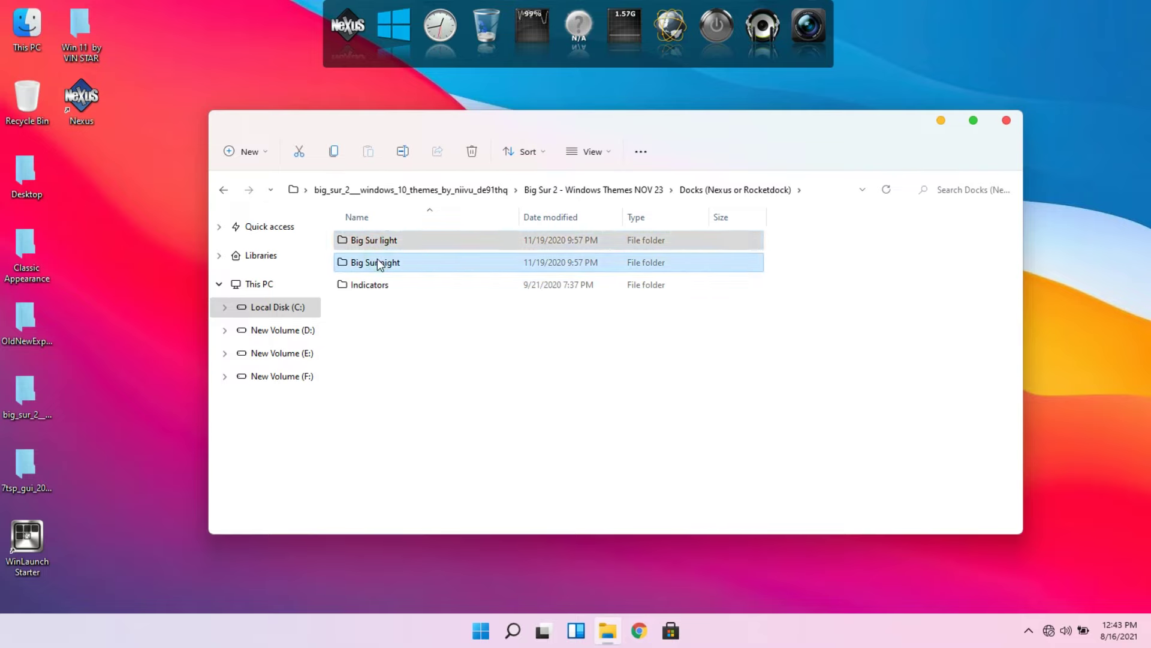
right_click(378, 264)
click(394, 276)
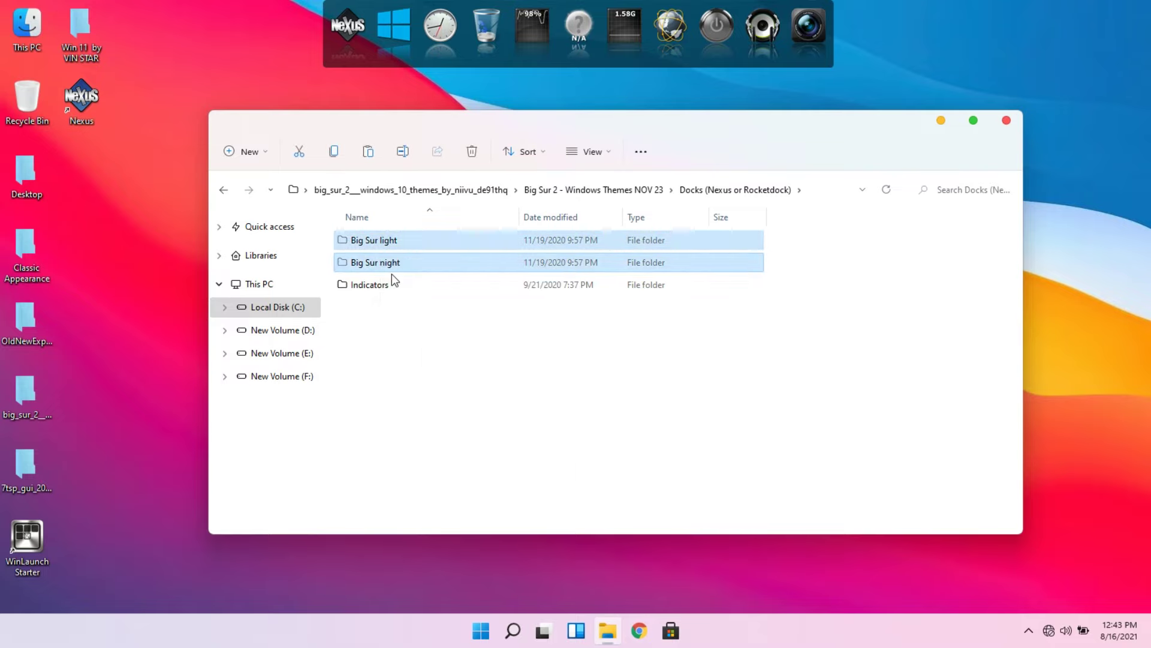
Paste the two Big Sur folders into the NeXuS Backgrounds folder under Winstep in Documents, and close the file window.
click(282, 234)
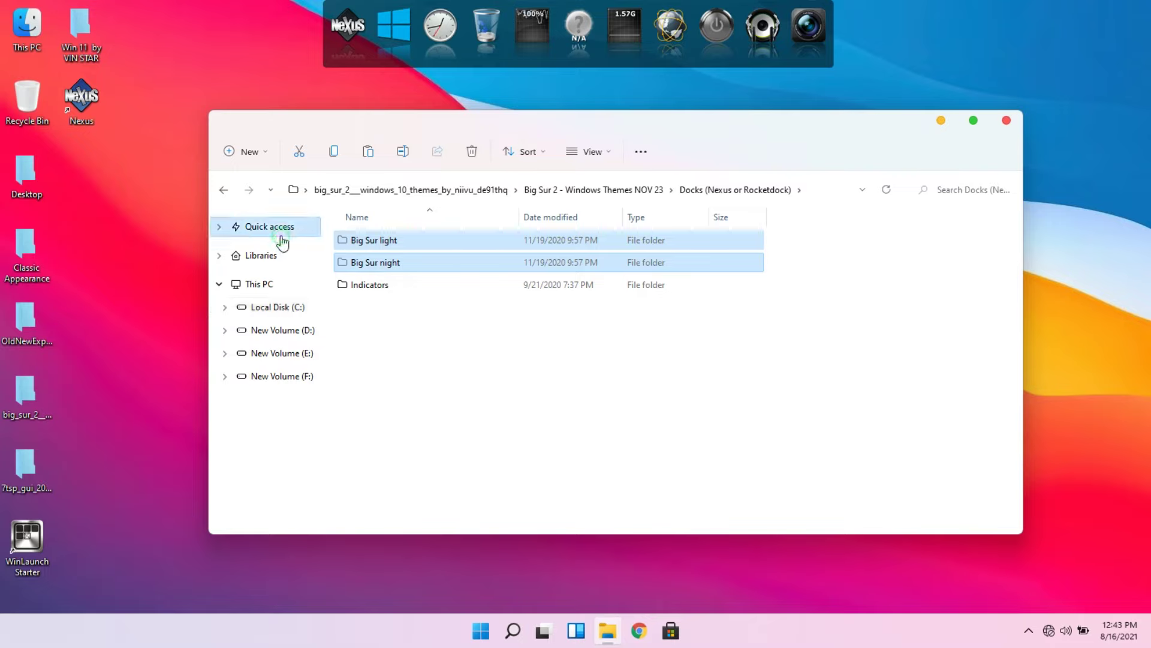
double_click(696, 254)
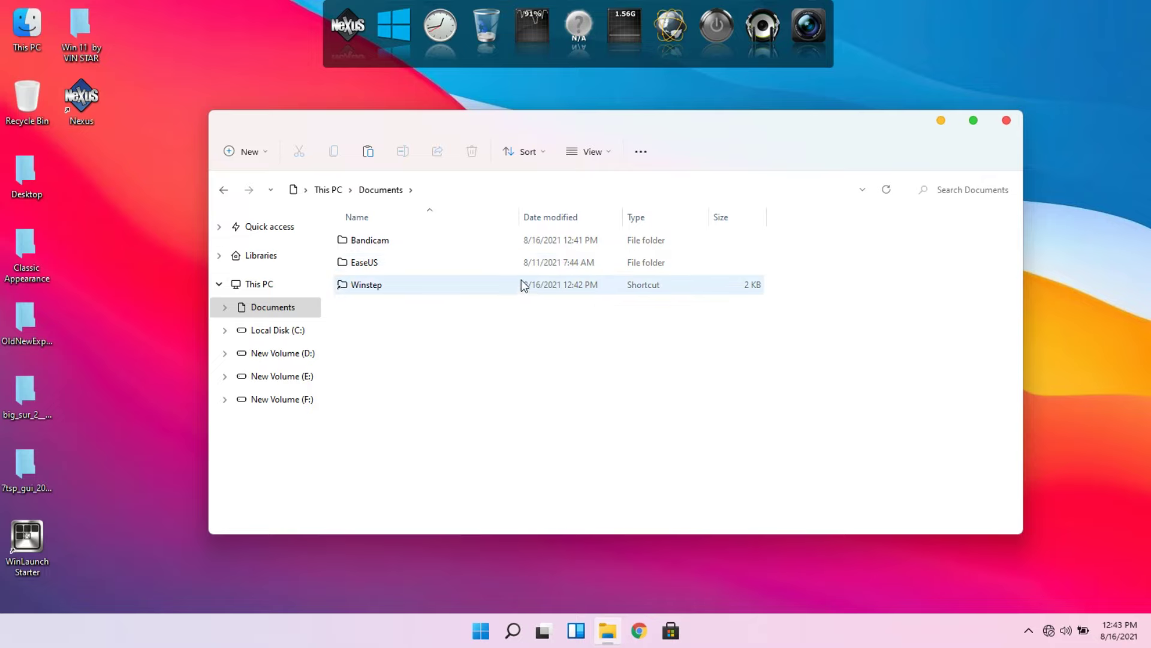
click(366, 286)
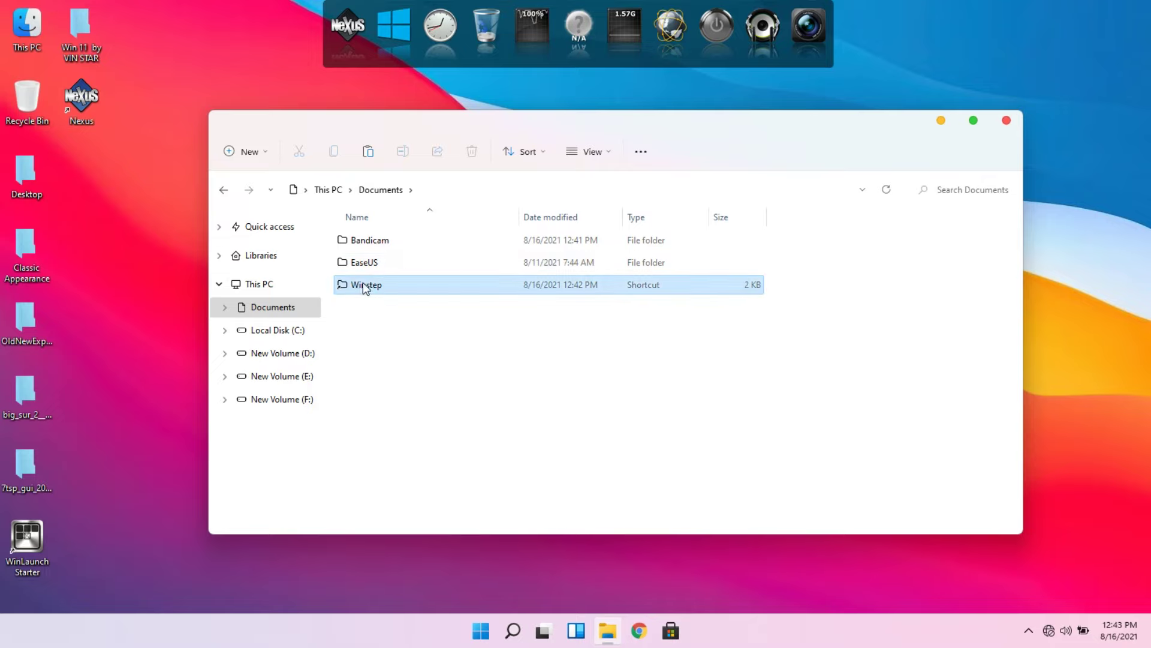
double_click(397, 289)
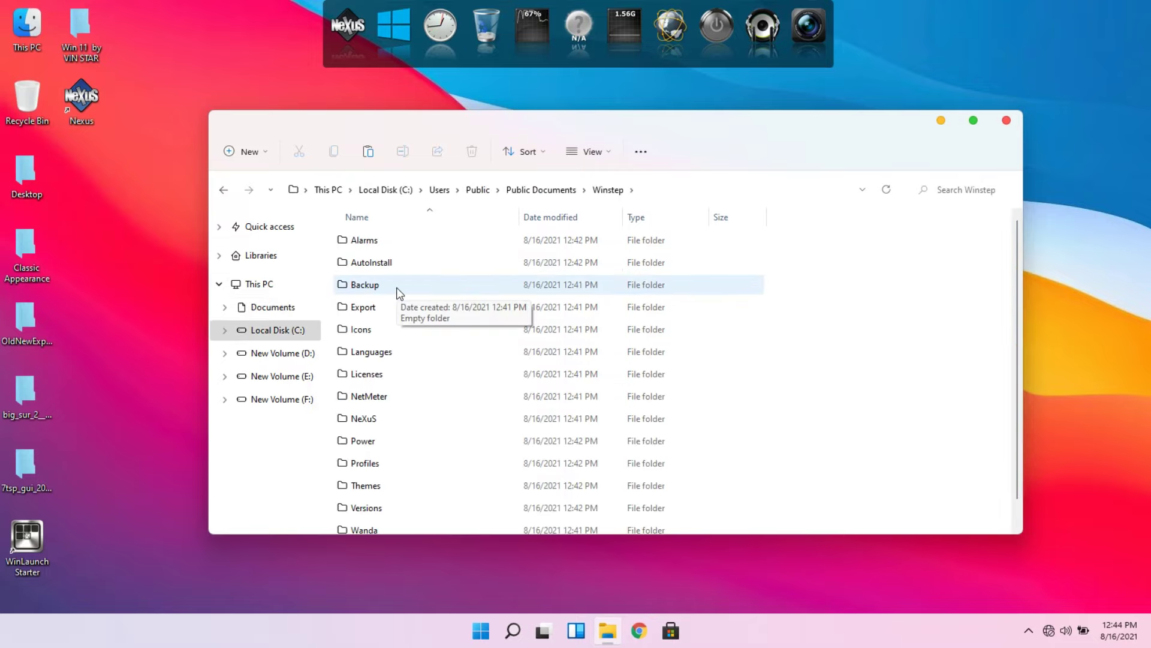
double_click(385, 418)
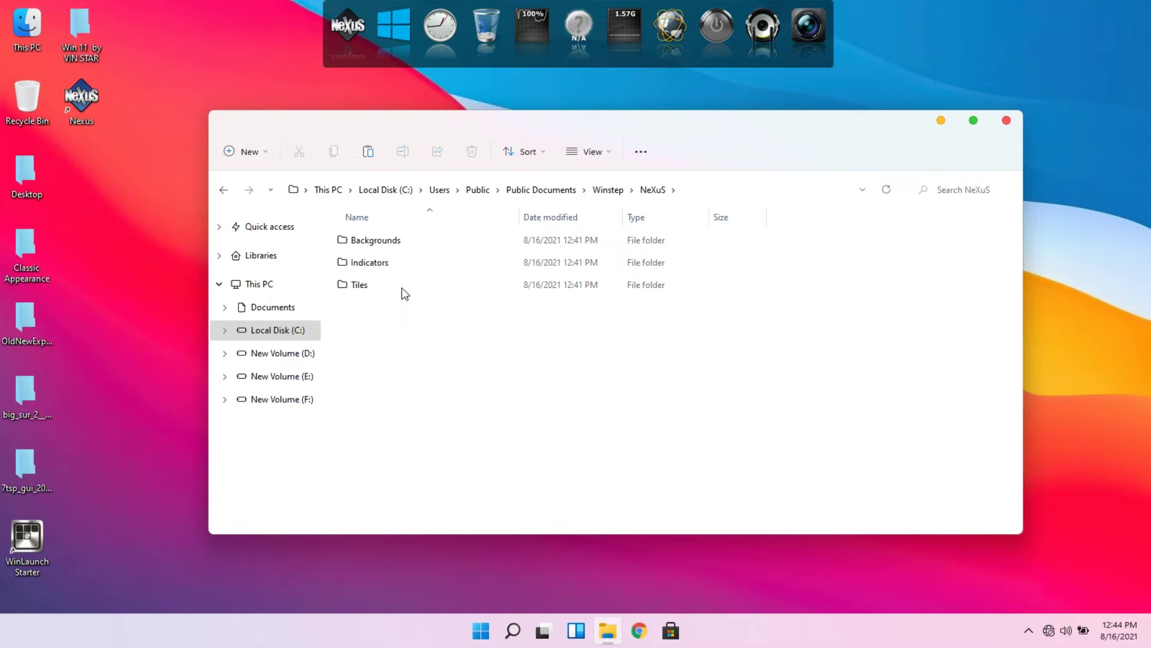
double_click(409, 246)
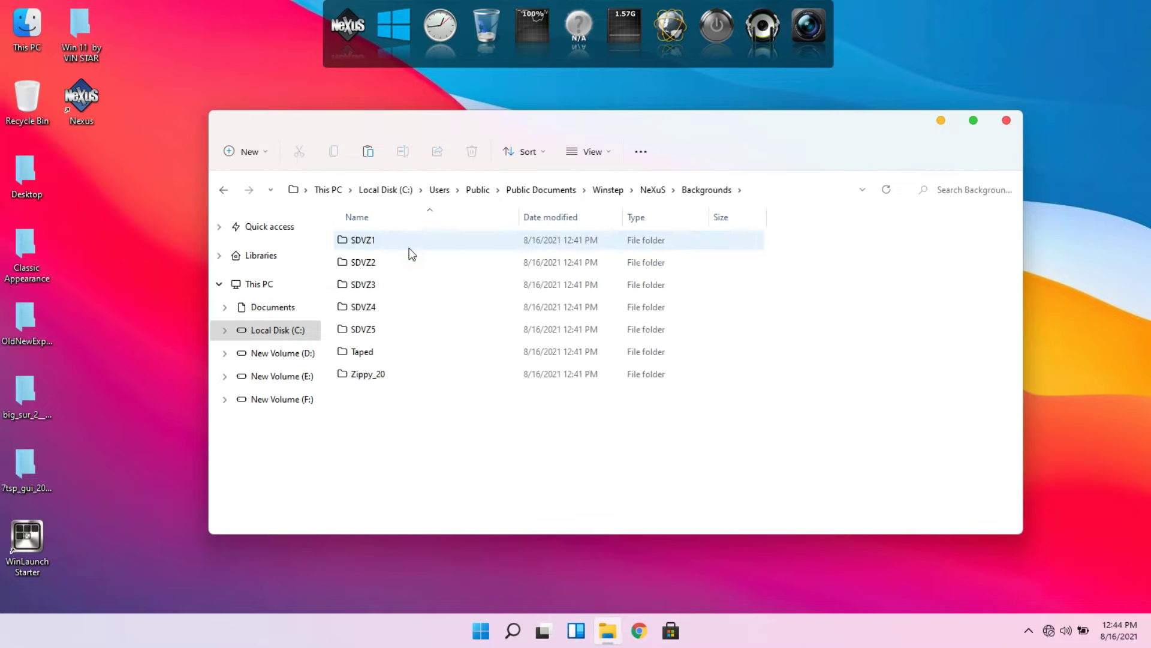
right_click(423, 422)
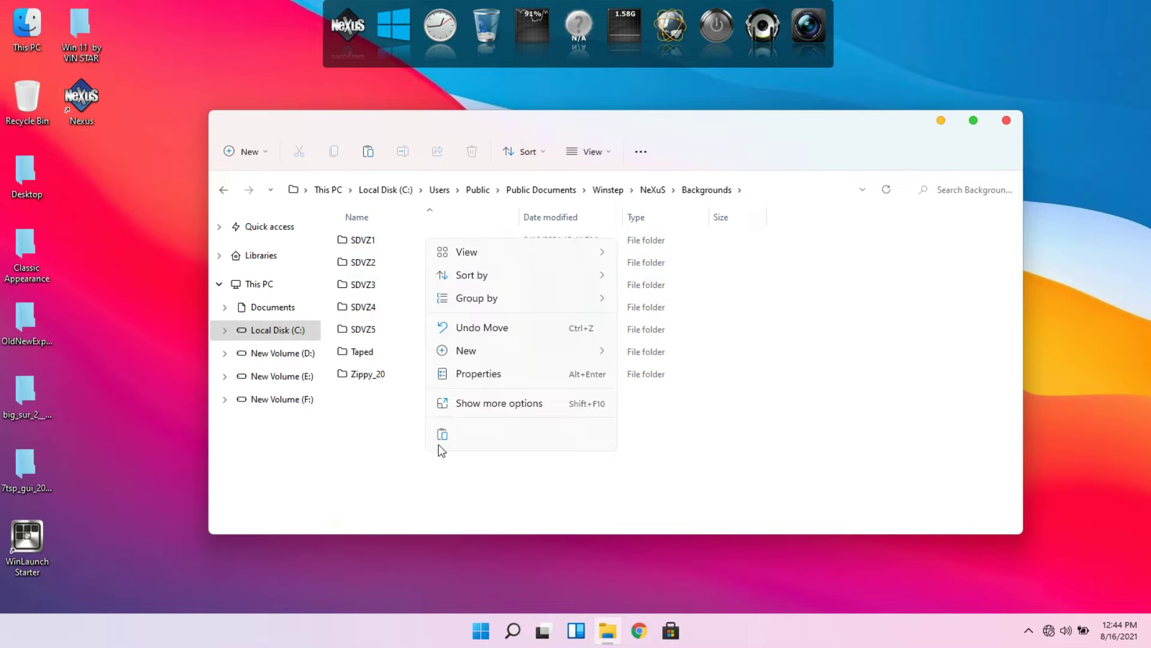
click(437, 445)
click(898, 287)
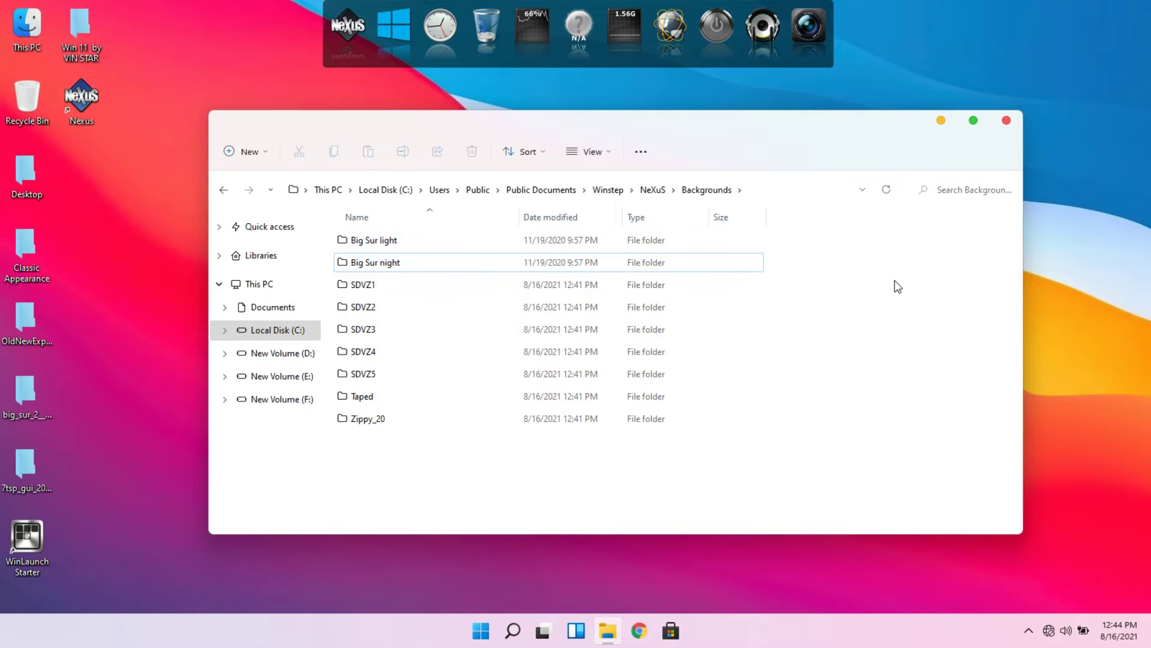
click(1006, 121)
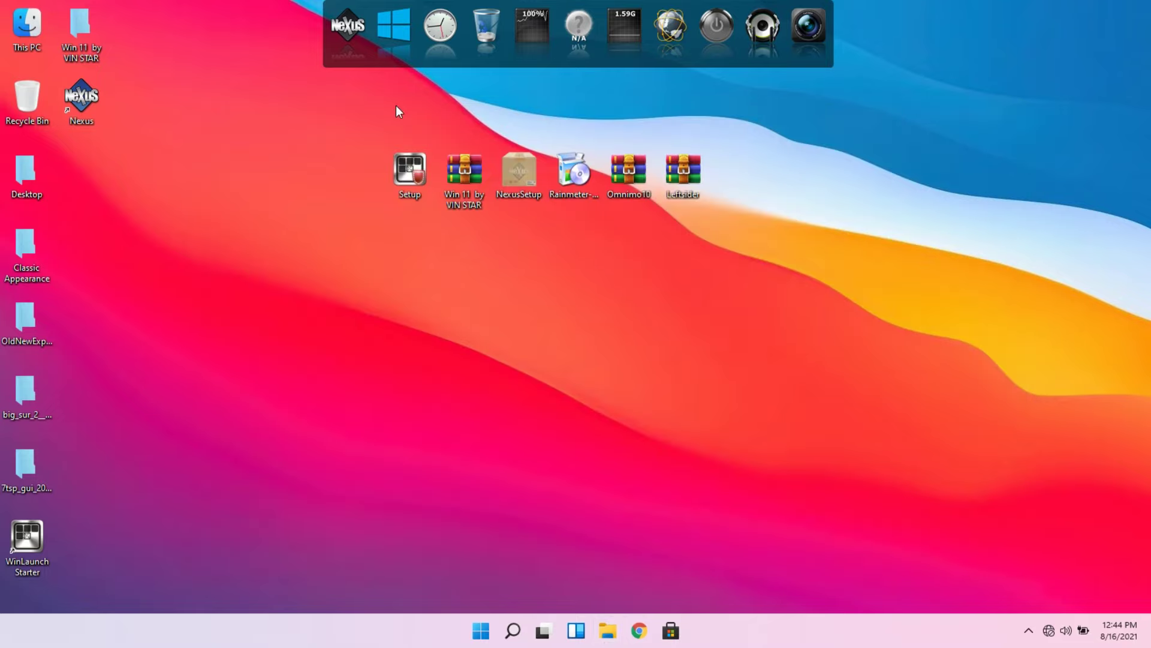
Restore the Nexus dock settings from Big Sur Nexus Light Backup.wbk in the Win 11 by VIN STAR Nexus folder and accept the preferences.
click(340, 31)
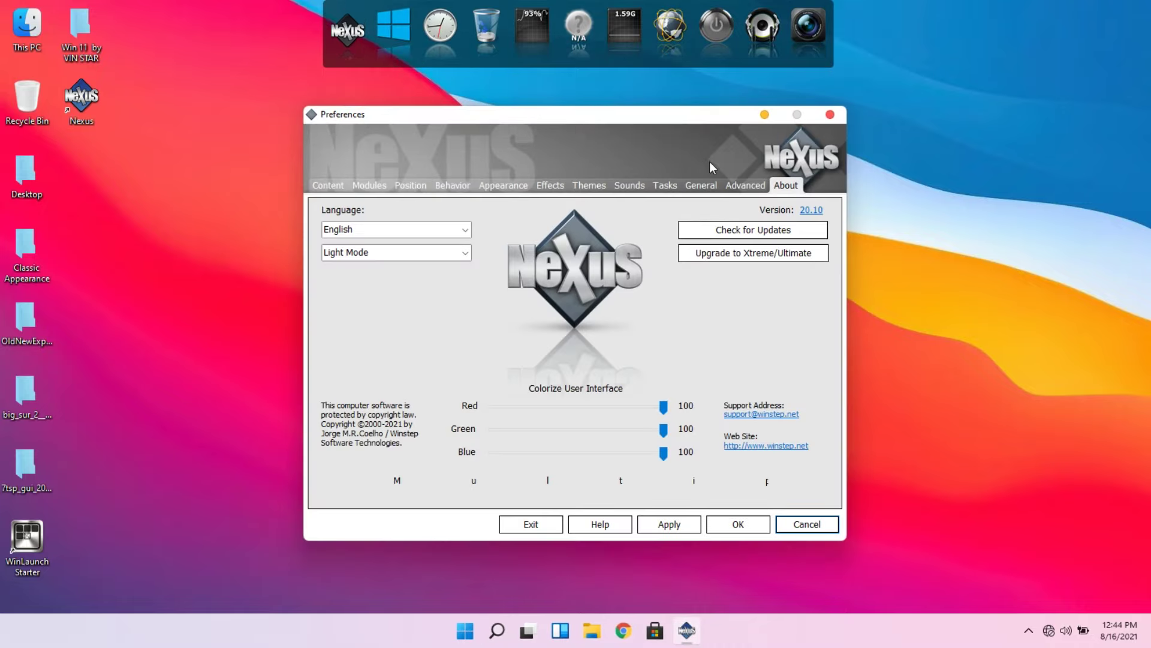
click(746, 186)
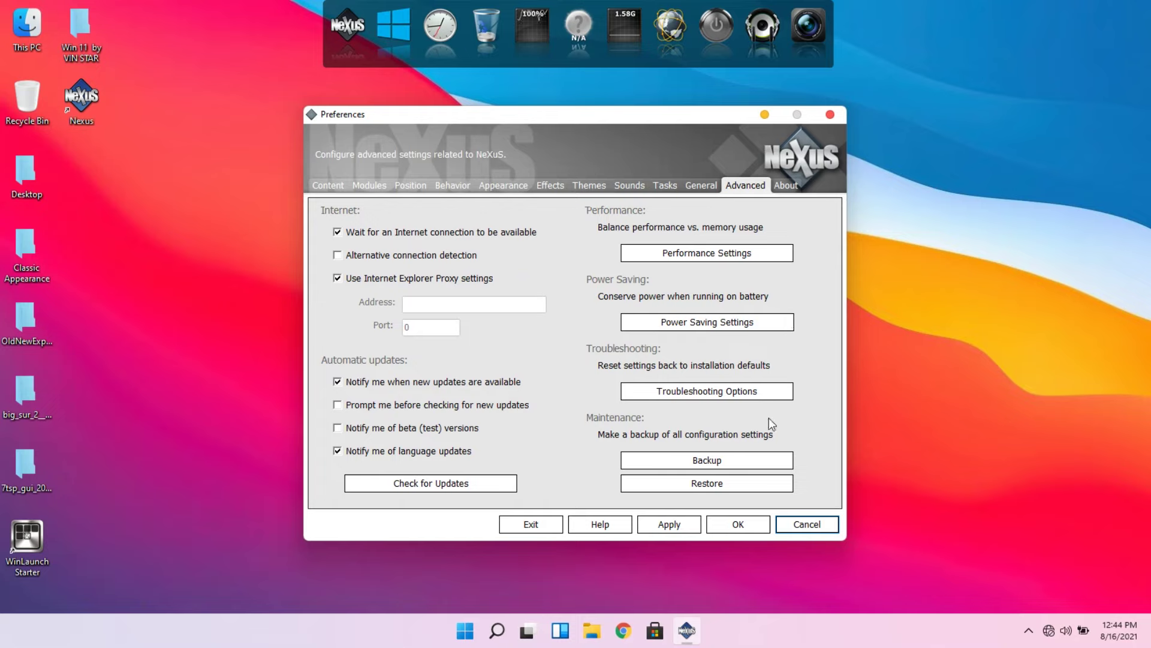
click(716, 484)
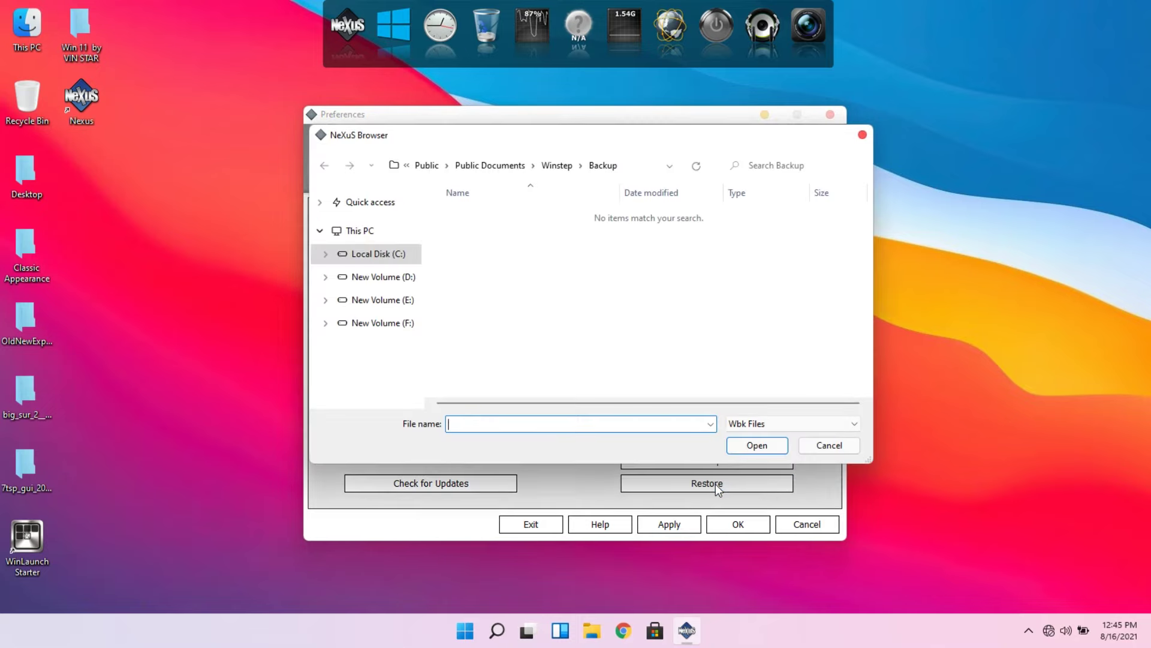
click(391, 207)
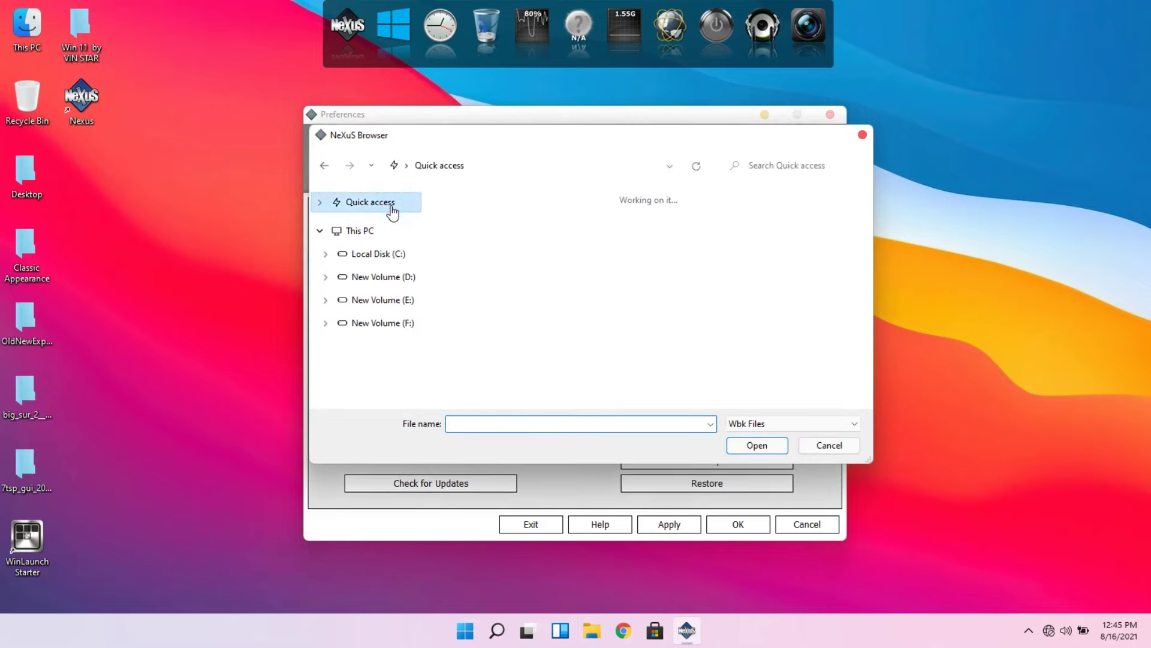
double_click(480, 228)
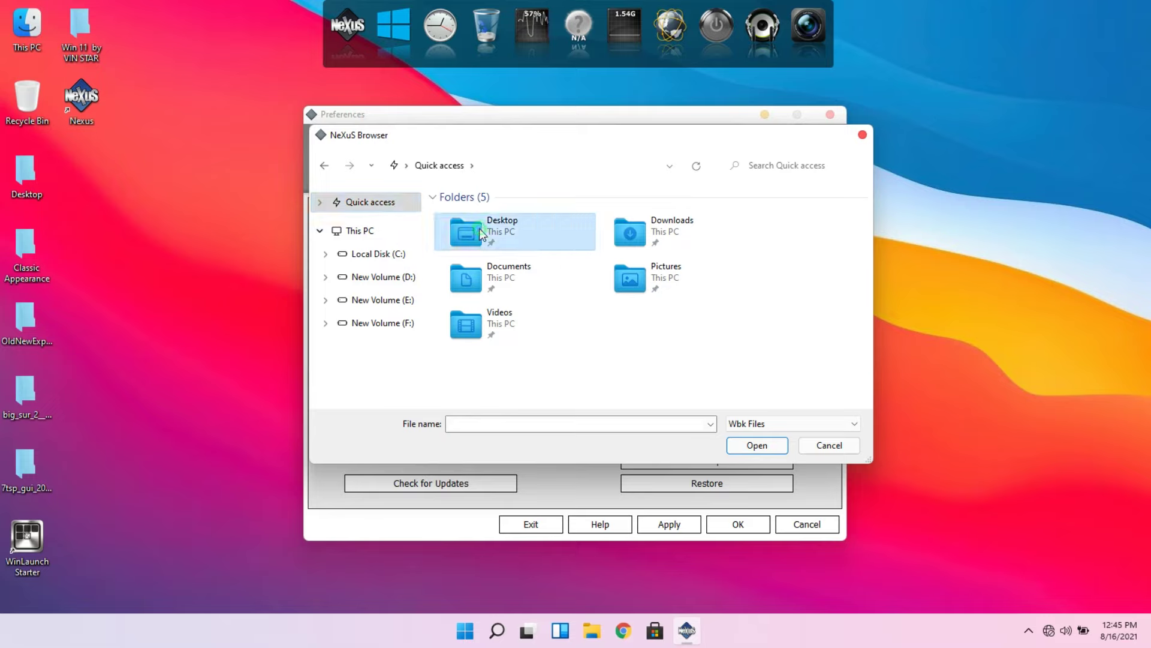
double_click(488, 355)
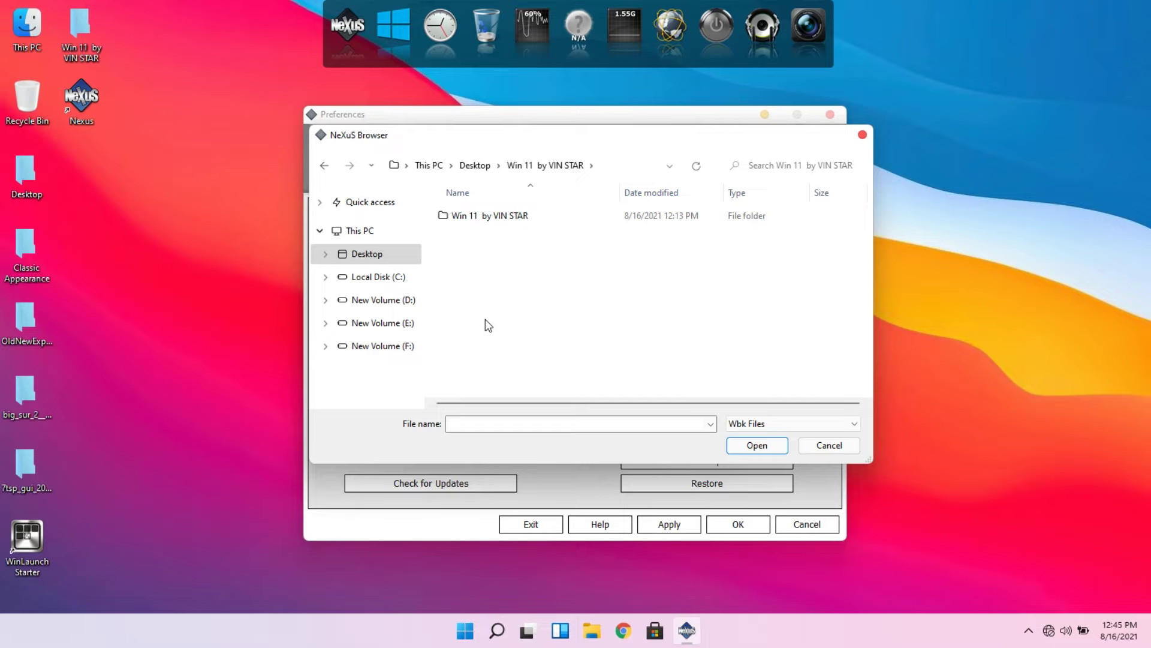
double_click(484, 222)
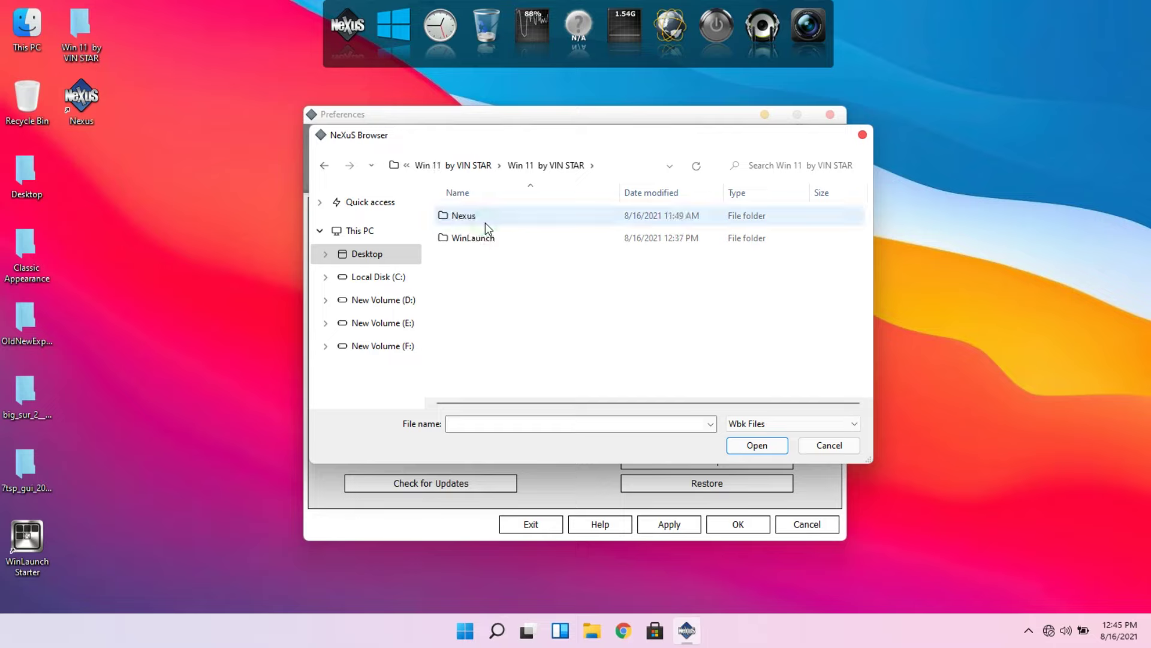
double_click(484, 222)
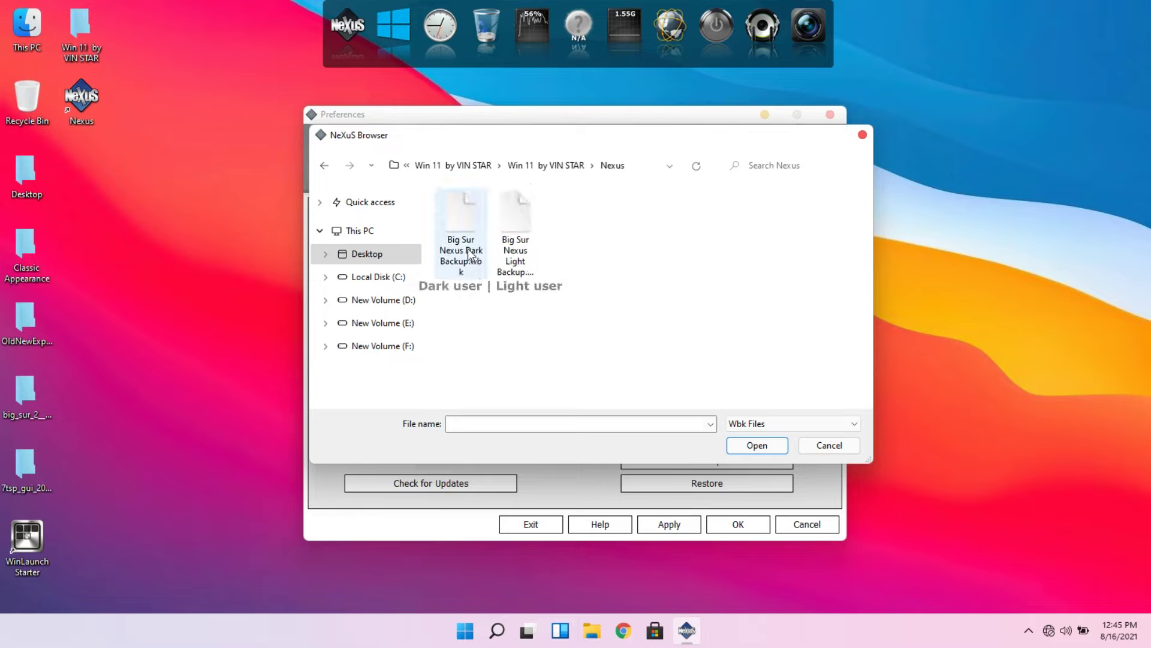
click(518, 264)
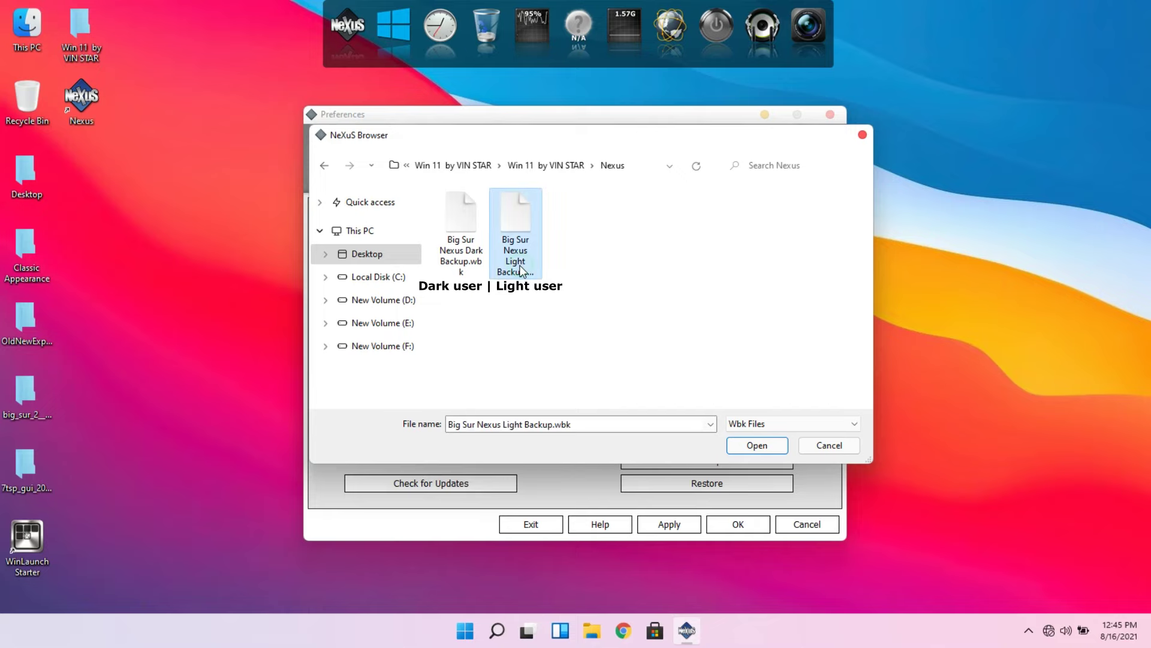
click(765, 448)
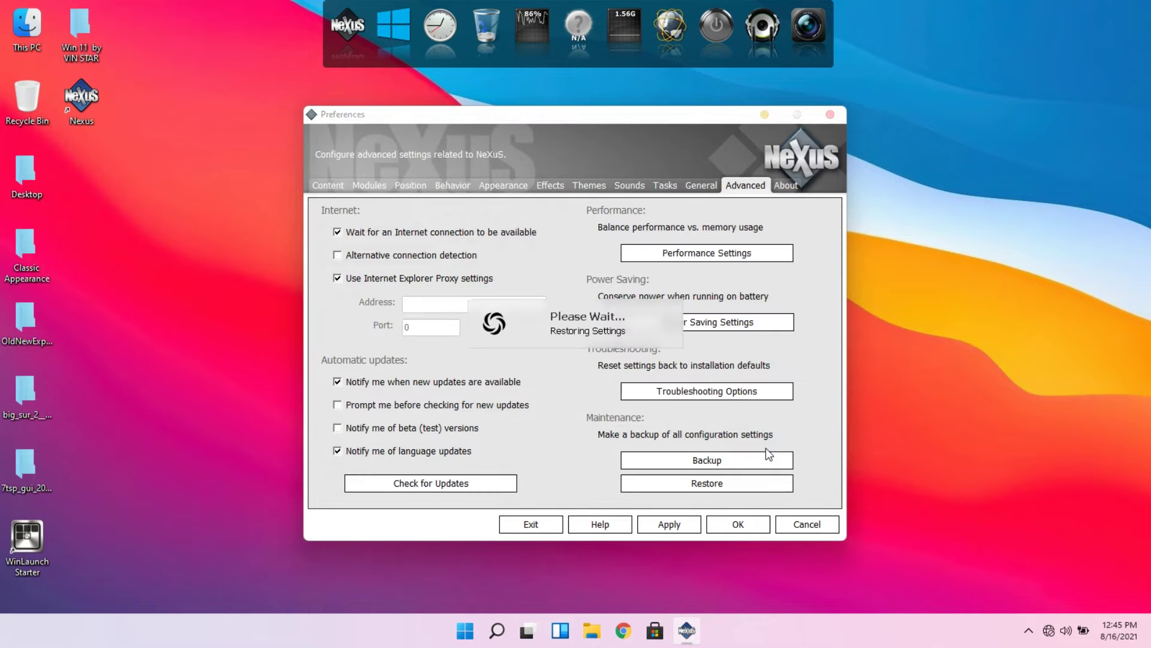
click(739, 522)
click(751, 585)
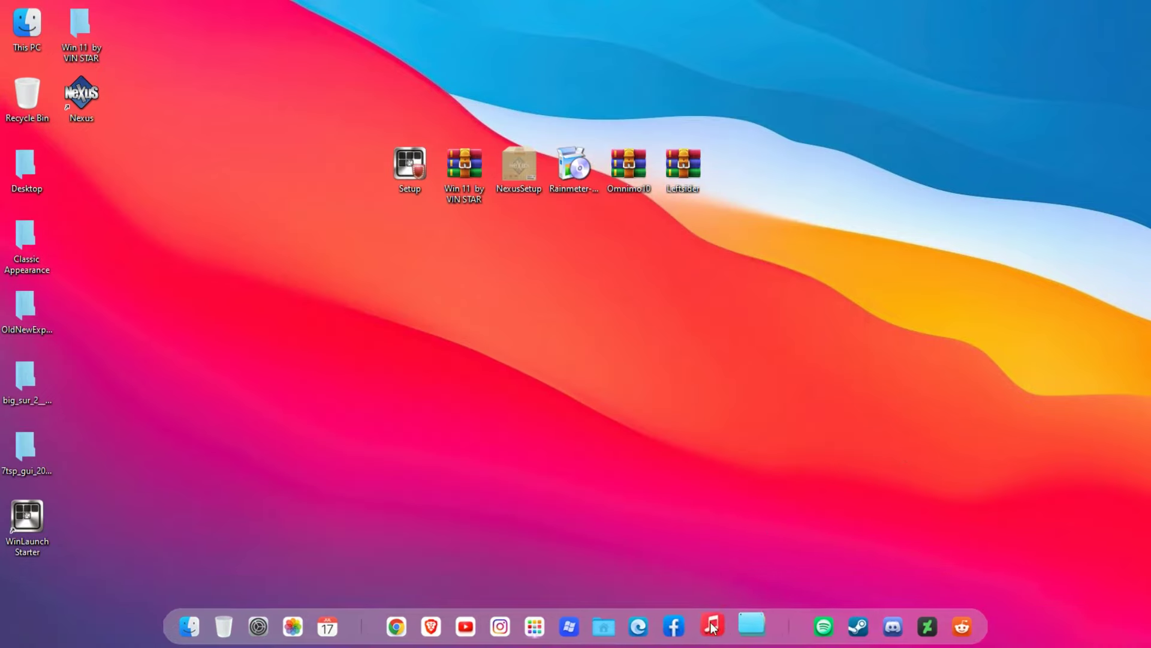
Open the launchpad from the new dock, look through both of its pages, and close it.
click(541, 627)
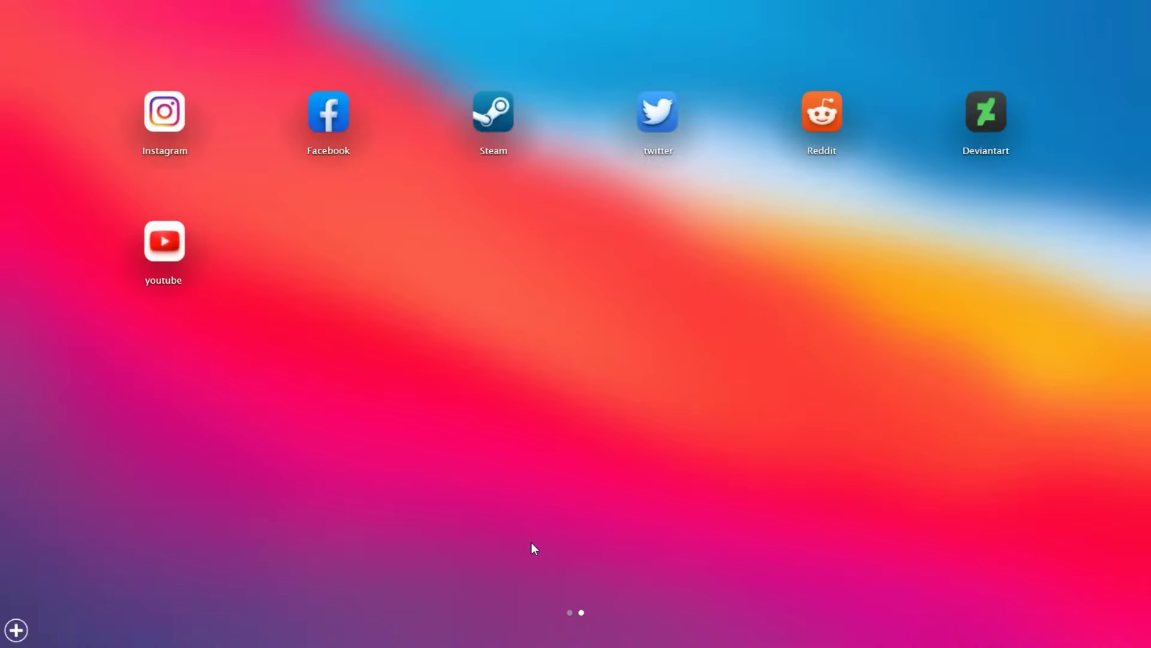
scroll(531, 543, up, 2)
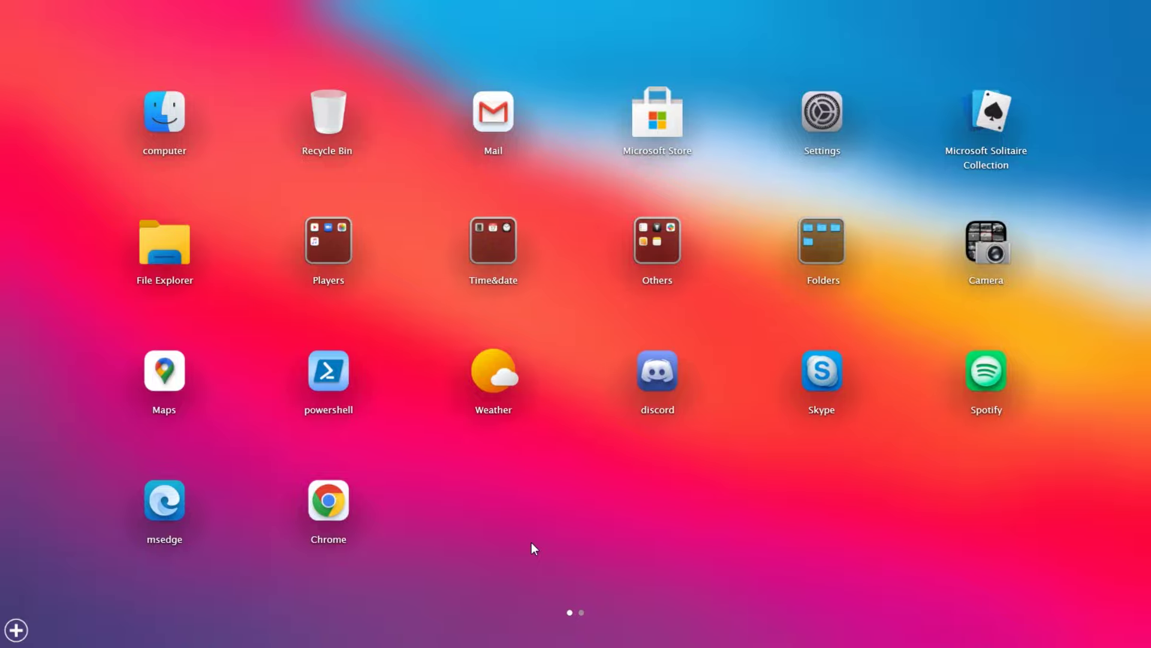
scroll(531, 543, down, 2)
scroll(532, 543, up, 2)
drag(722, 465, 600, 463)
click(558, 506)
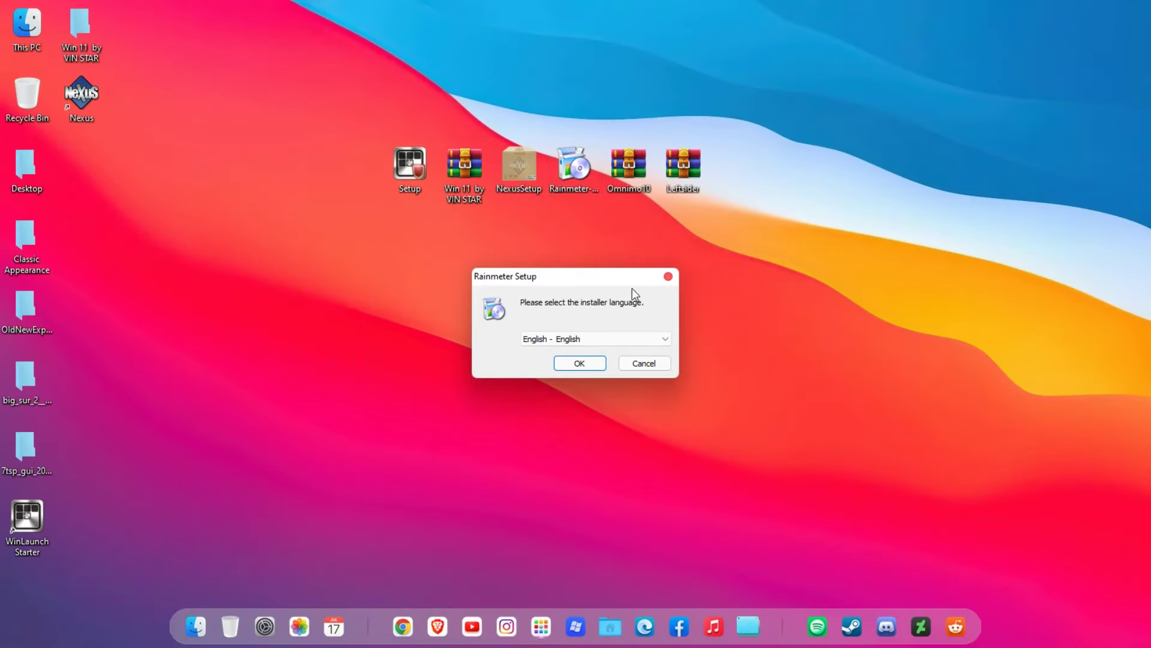
Install Rainmeter in English with the standard installation and launch it on finishing setup.
click(580, 365)
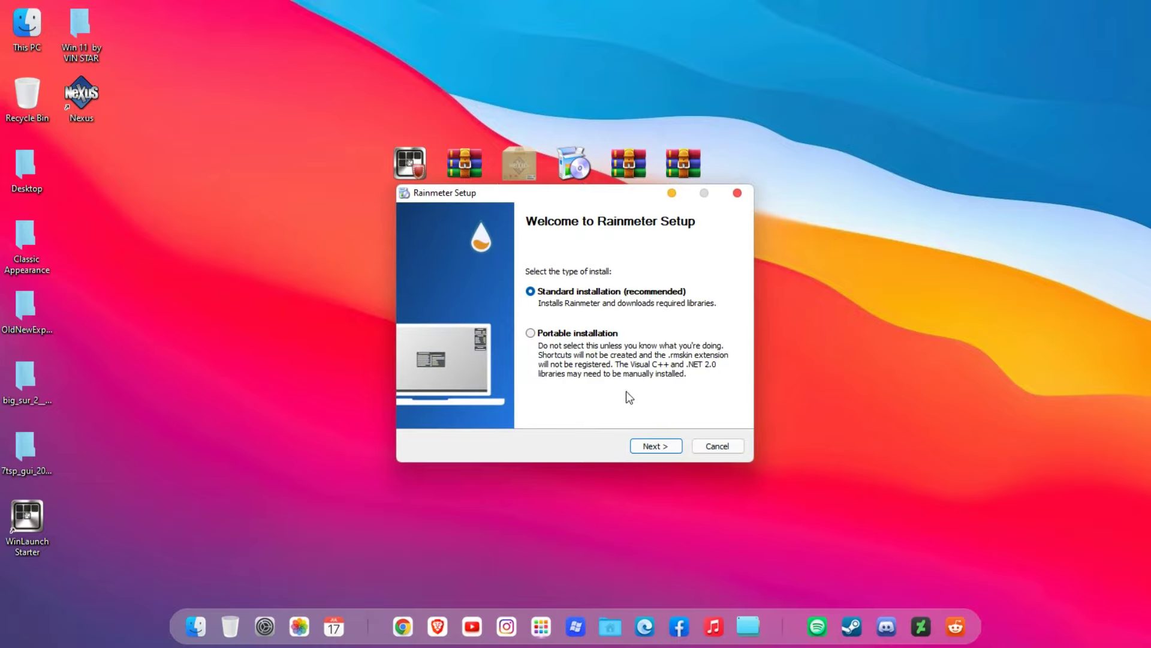
click(656, 446)
click(657, 447)
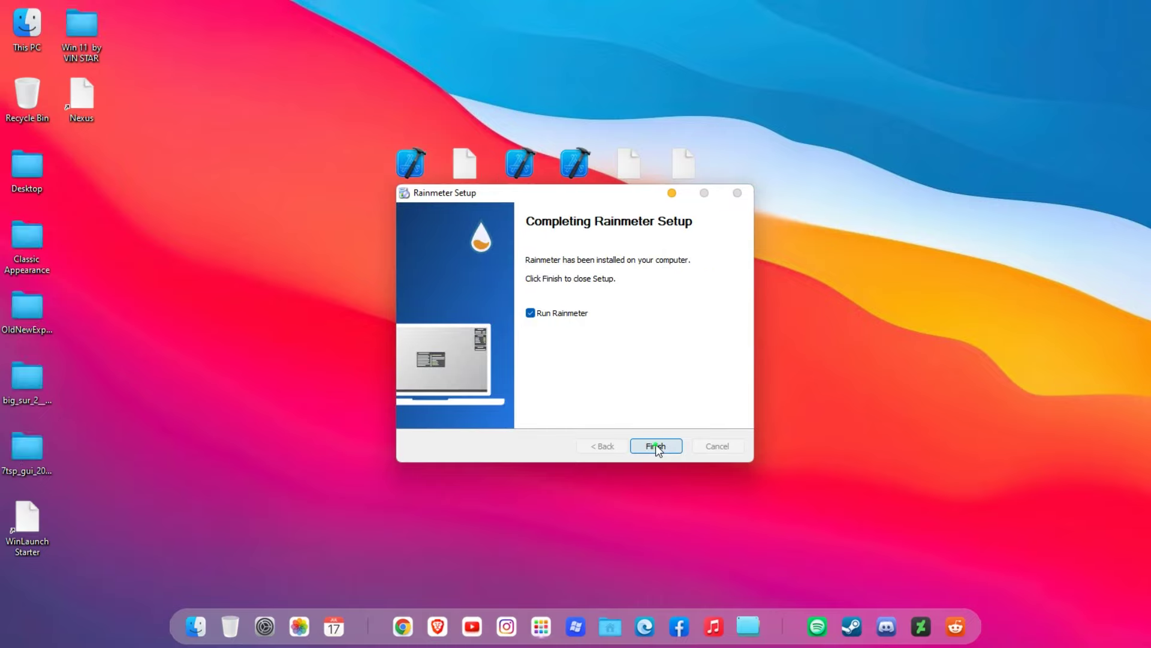
click(657, 447)
Unload the default illustro skins, including the Welcome, Disks and System skins, from the desktop.
right_click(683, 412)
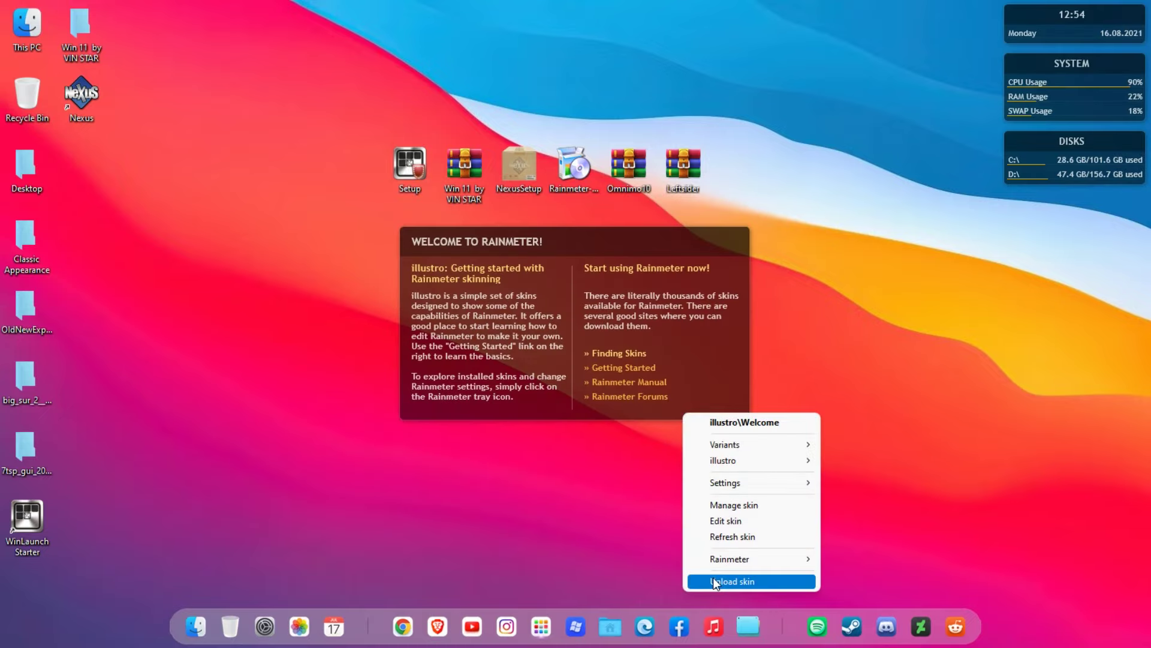
click(698, 580)
right_click(1016, 167)
click(1055, 332)
right_click(1031, 113)
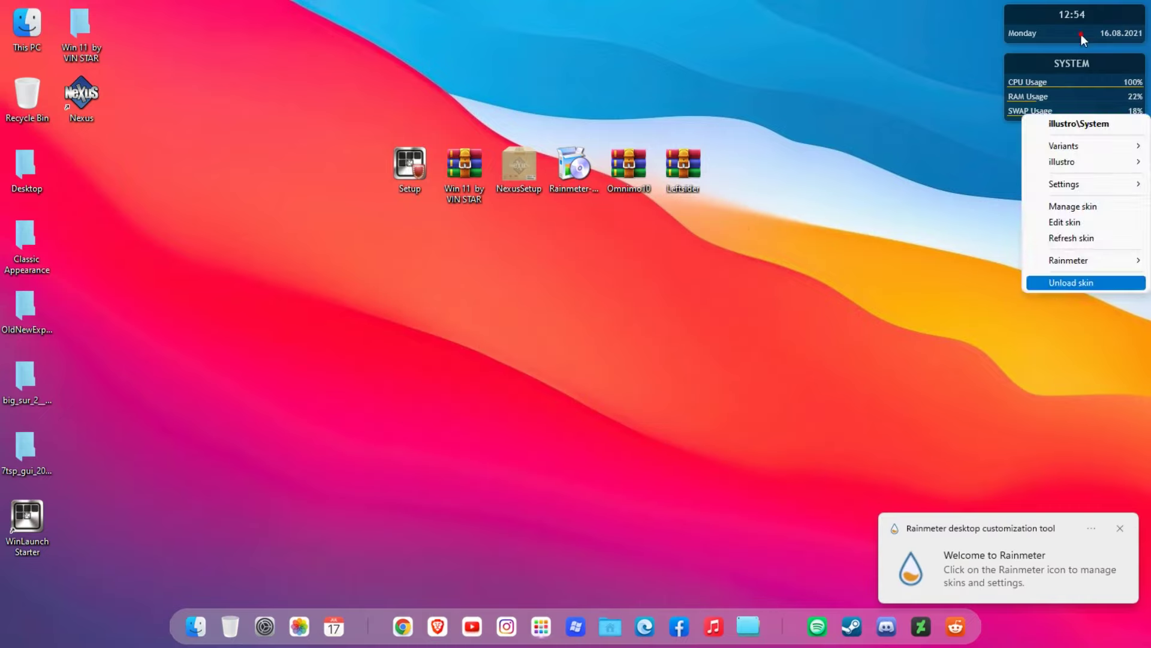
click(1055, 282)
Extract the Omnimo10 archive to an Omnimo10 folder on the desktop with the default extraction options.
right_click(635, 175)
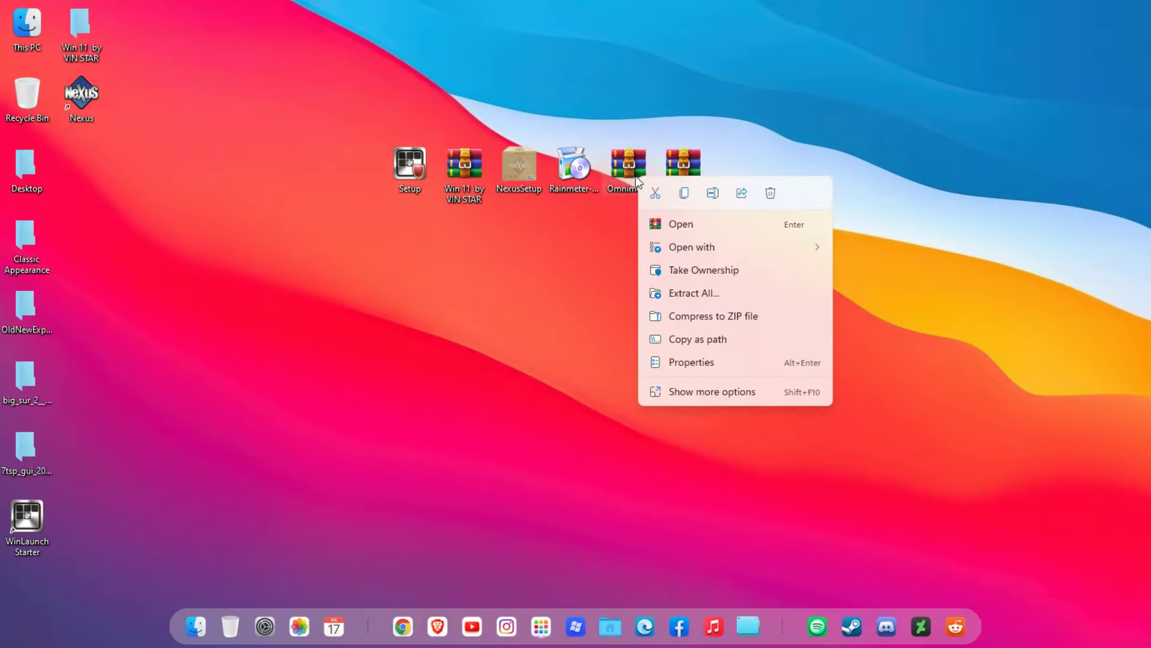
click(676, 390)
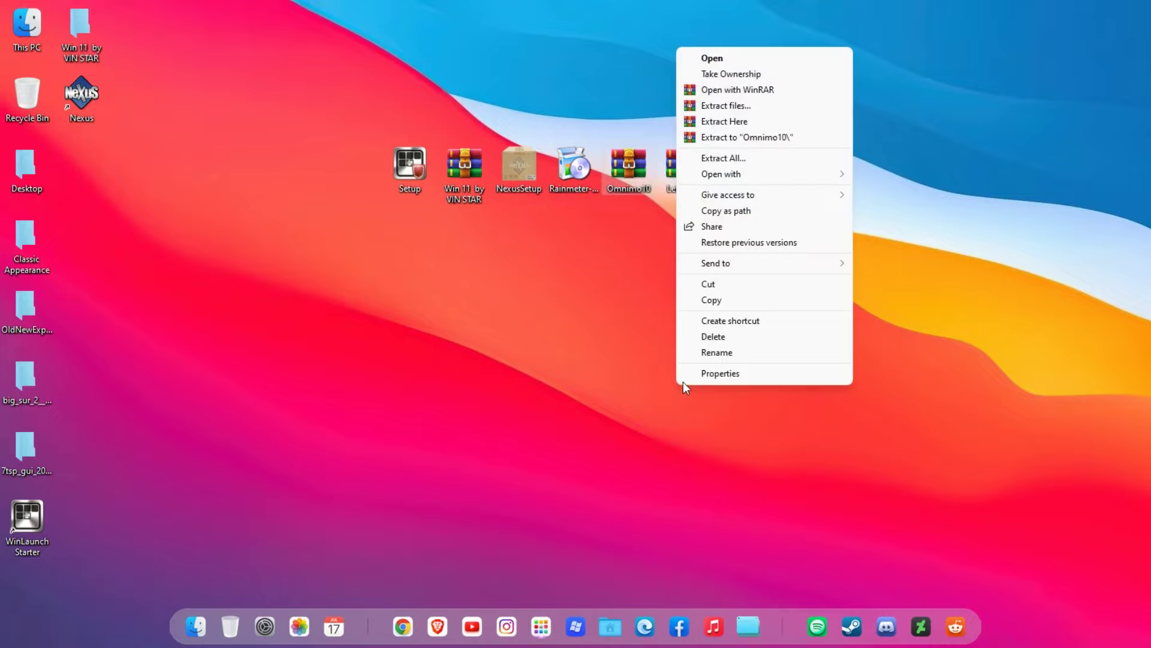
click(745, 105)
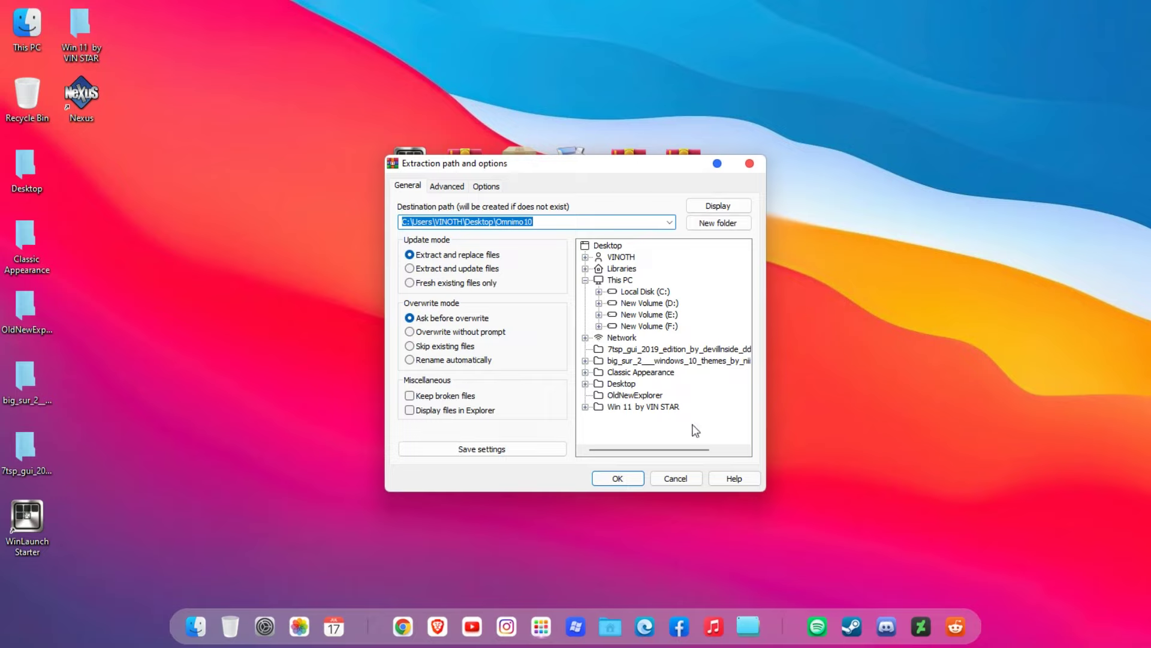
click(617, 476)
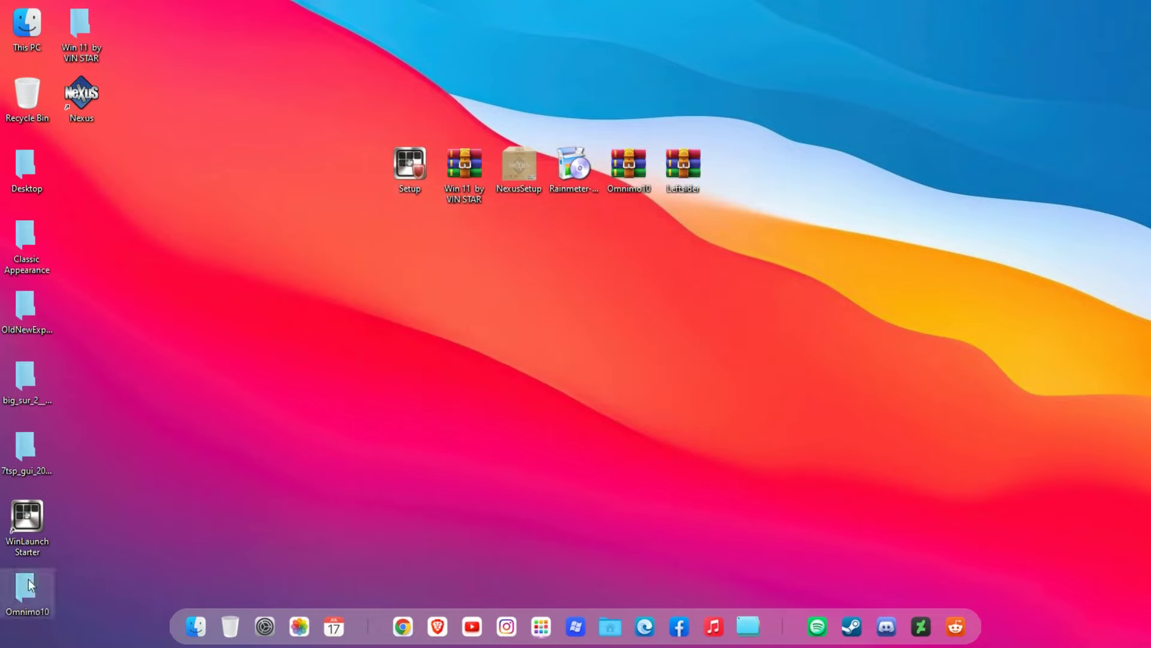
Install the Omnimo skin package from the extracted Omnimo10 folder with its included layout applied.
double_click(29, 585)
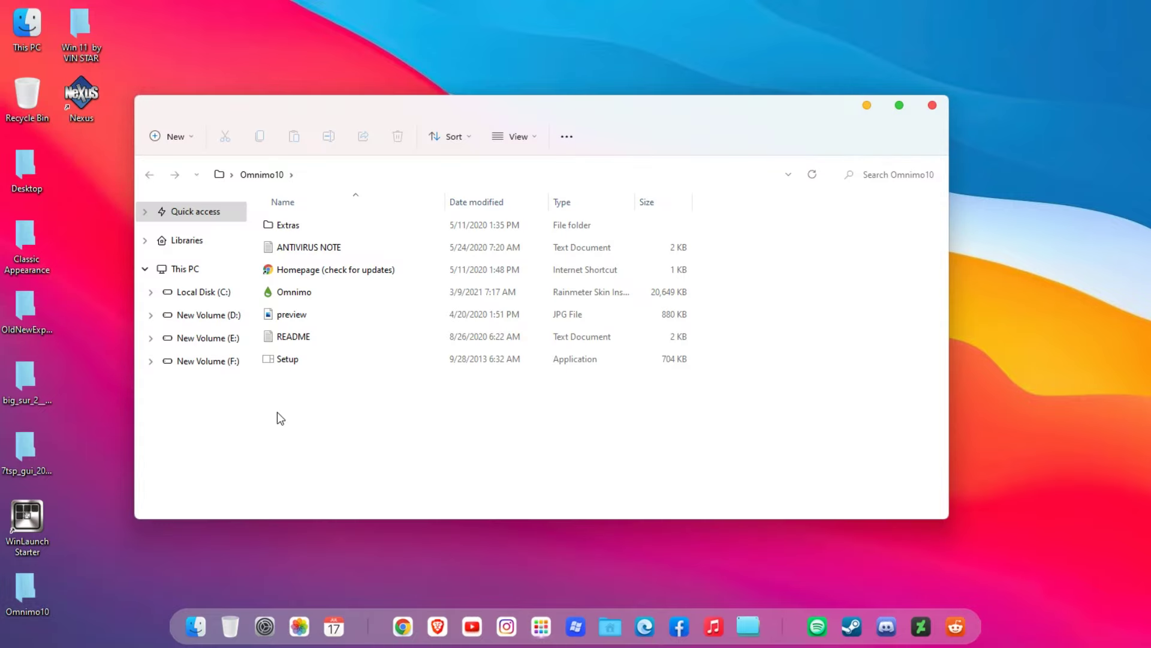
click(319, 294)
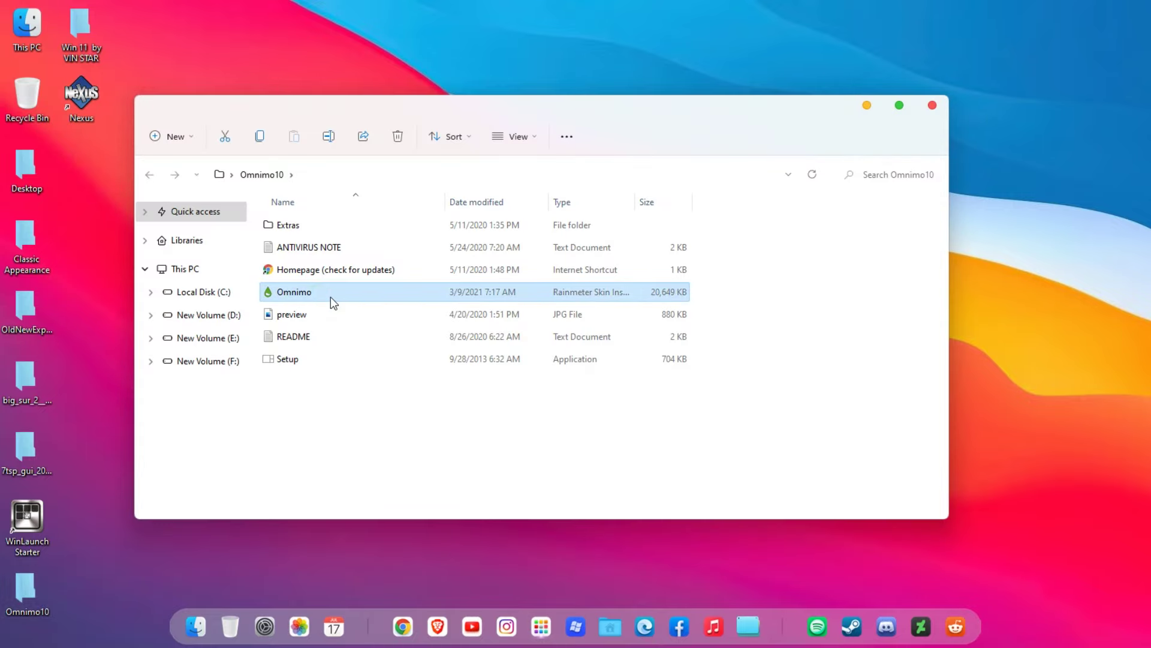
double_click(330, 295)
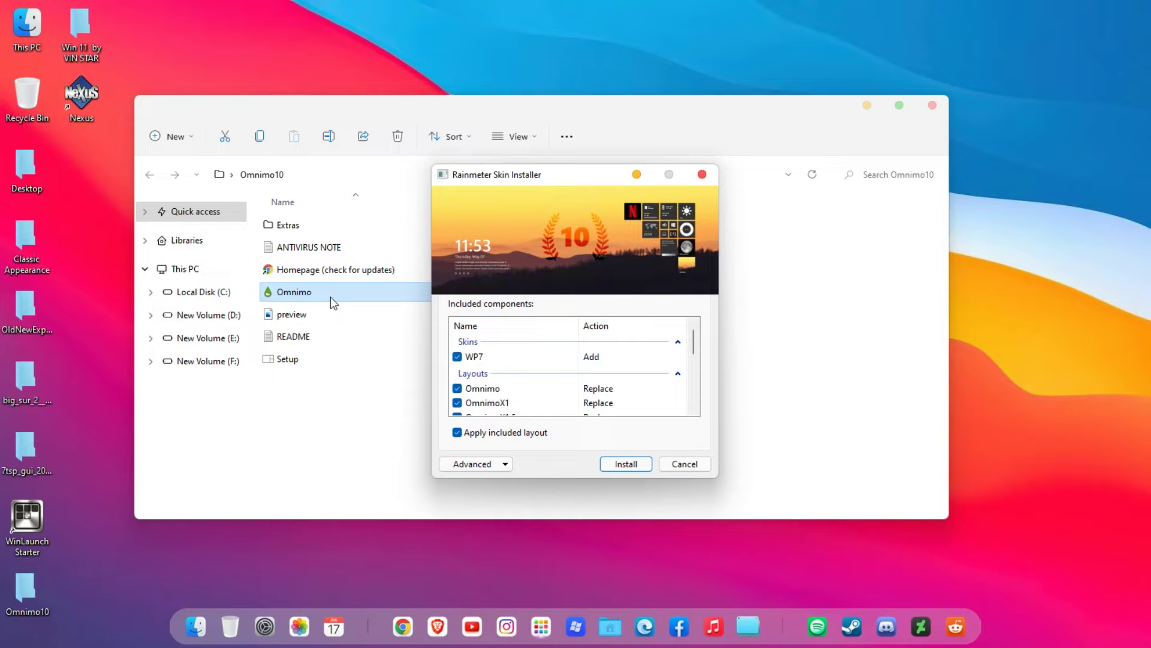
click(617, 463)
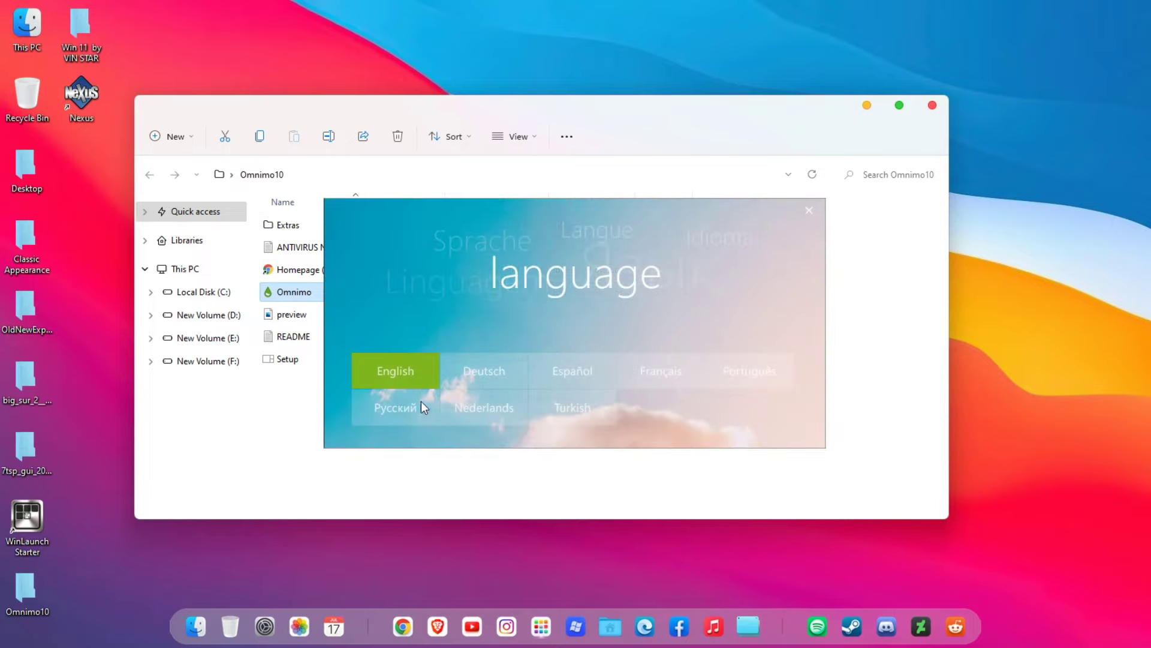
Complete Omnimo setup in English with metric system off, the light style and no new wallpaper, closing the folder and thank-you windows.
click(398, 380)
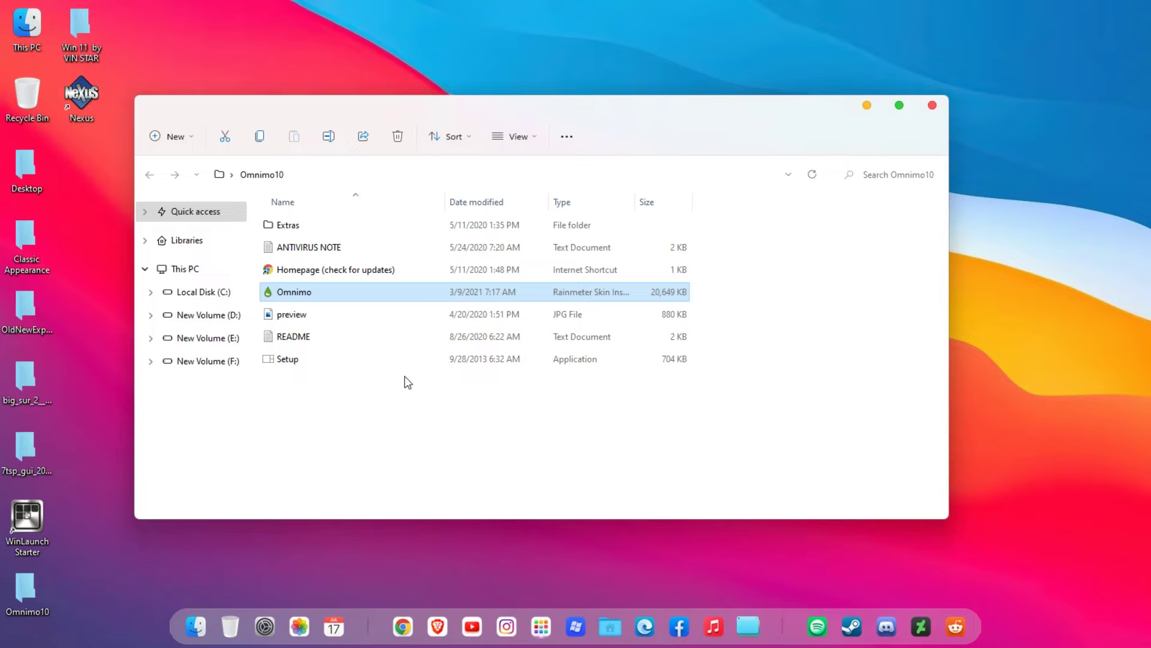
click(933, 116)
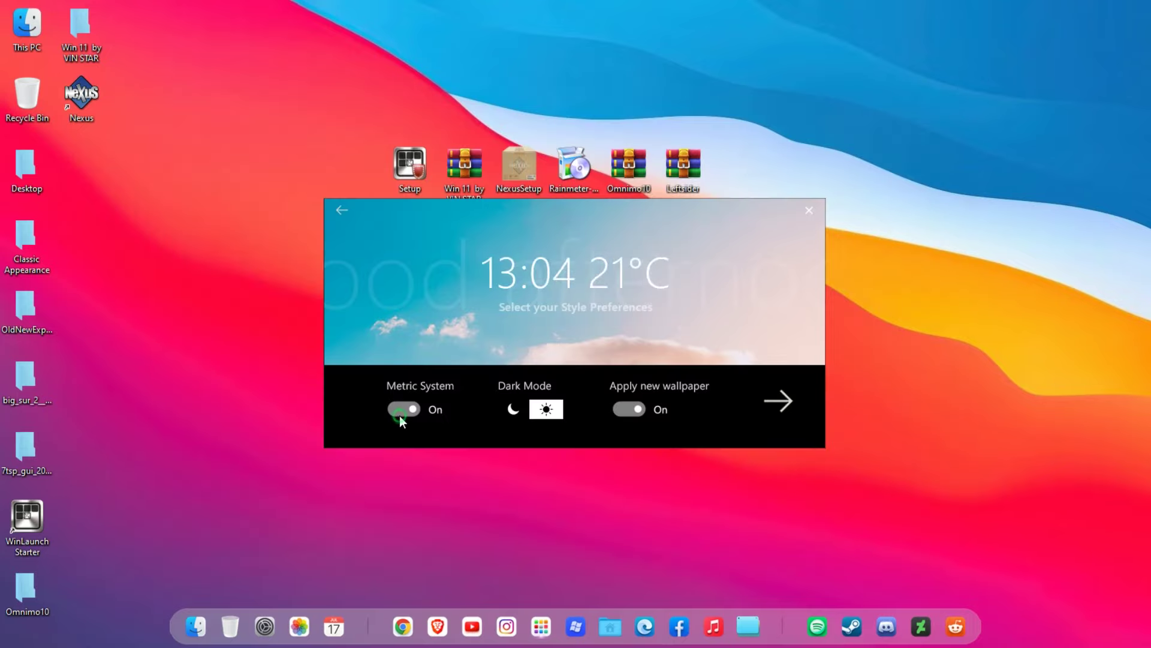
click(400, 413)
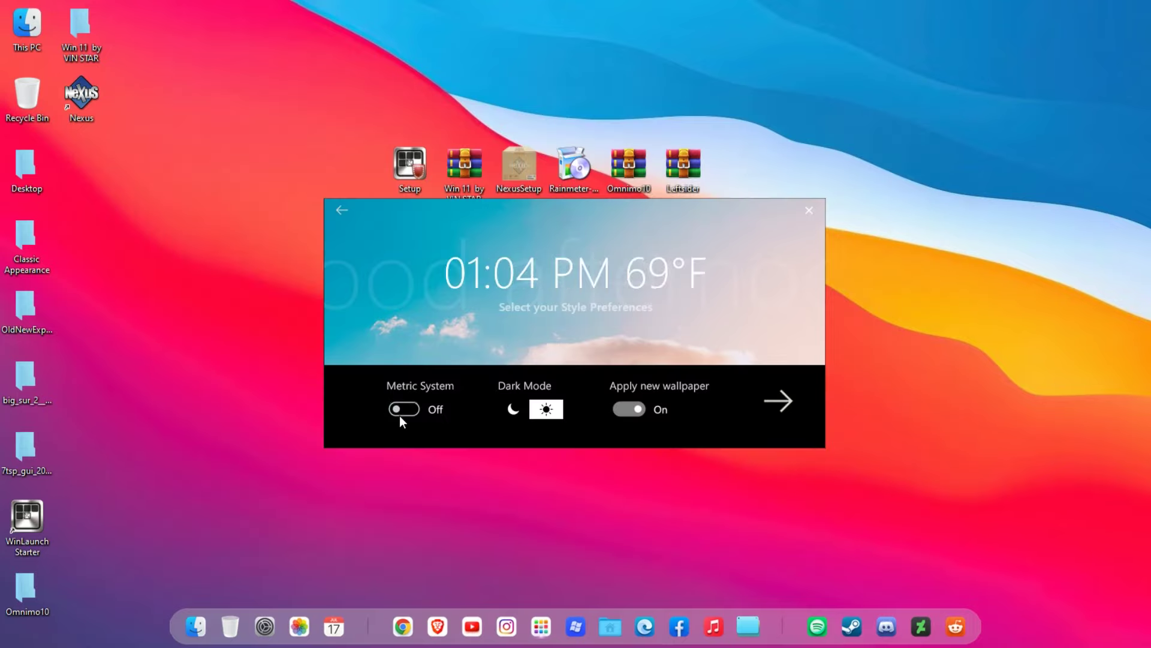
click(546, 411)
click(628, 409)
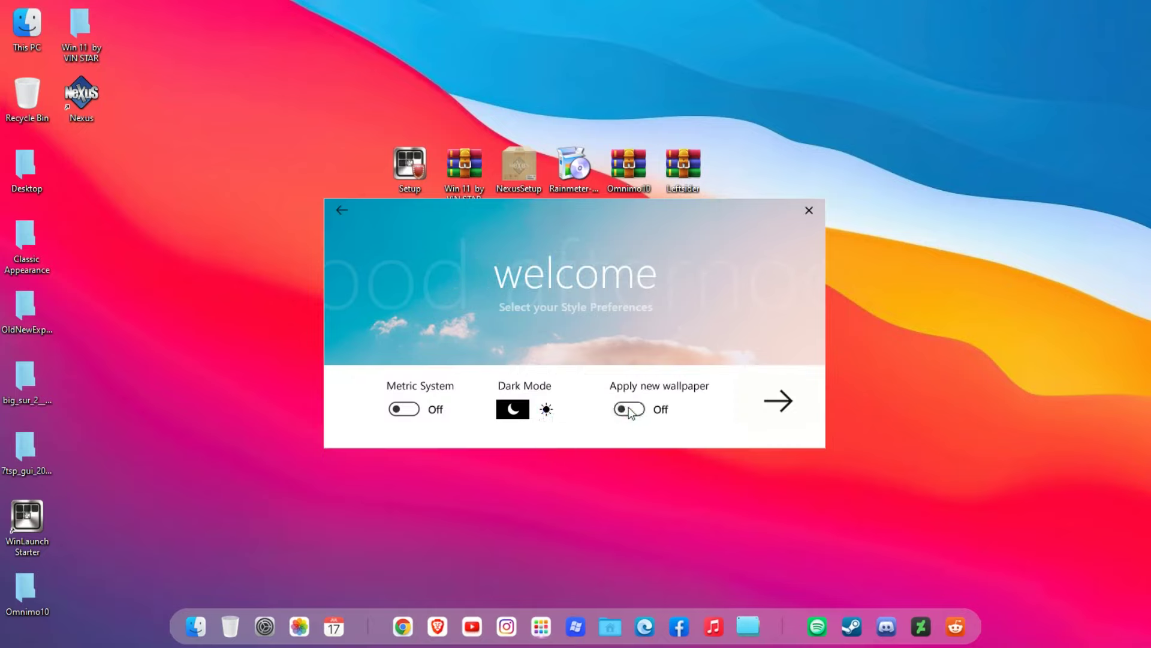
click(774, 403)
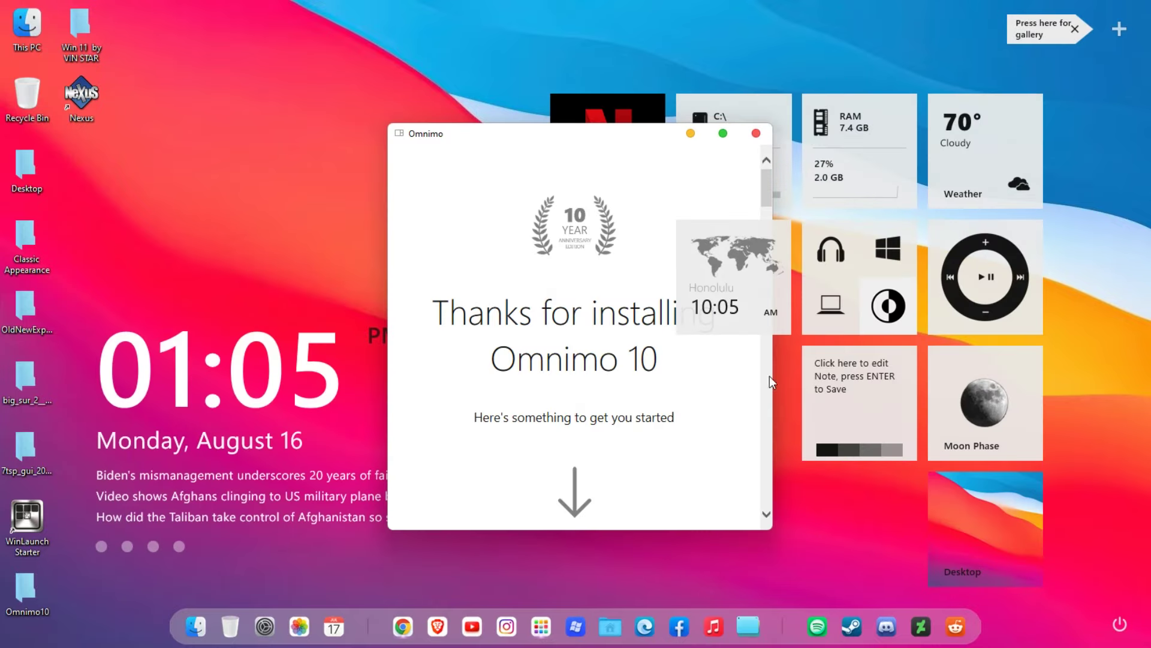
click(756, 133)
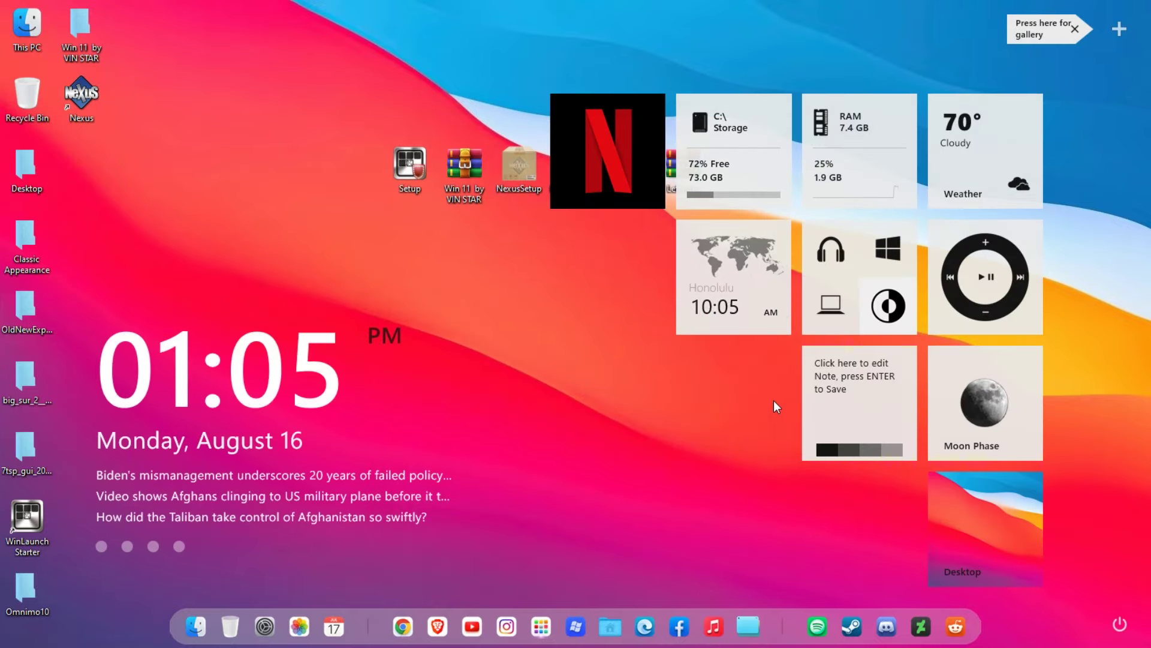
Close all the Omnimo panel tiles, from Netflix and C:\ Storage through Desktop, keeping the clock and news item.
right_click(647, 195)
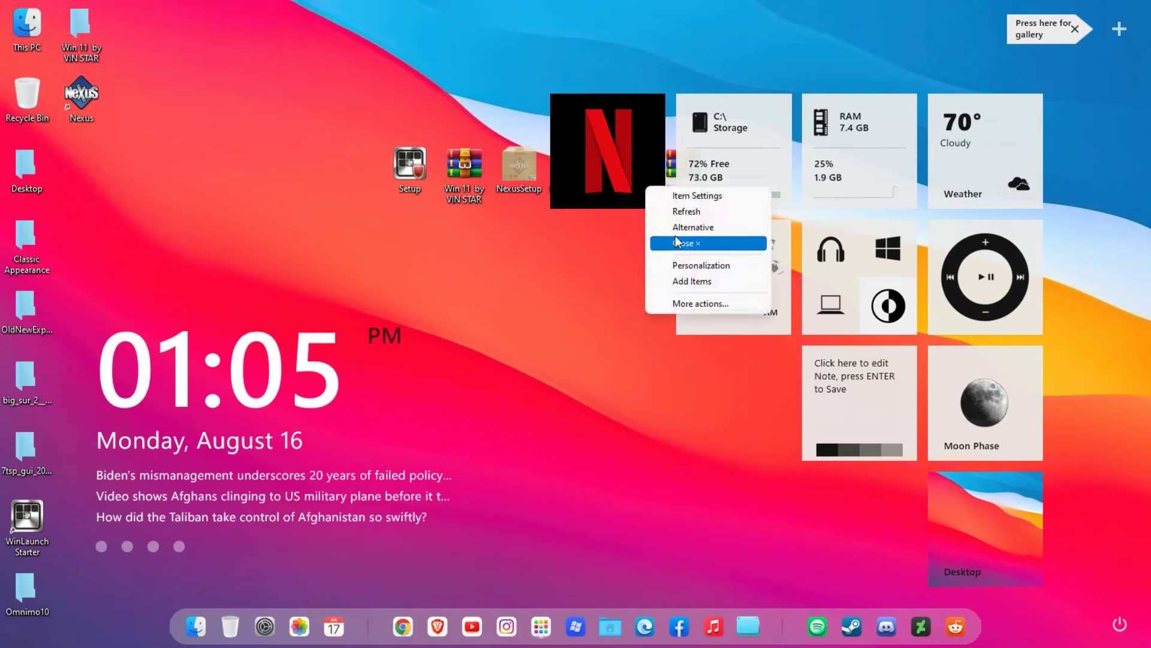
click(692, 242)
right_click(736, 150)
click(776, 203)
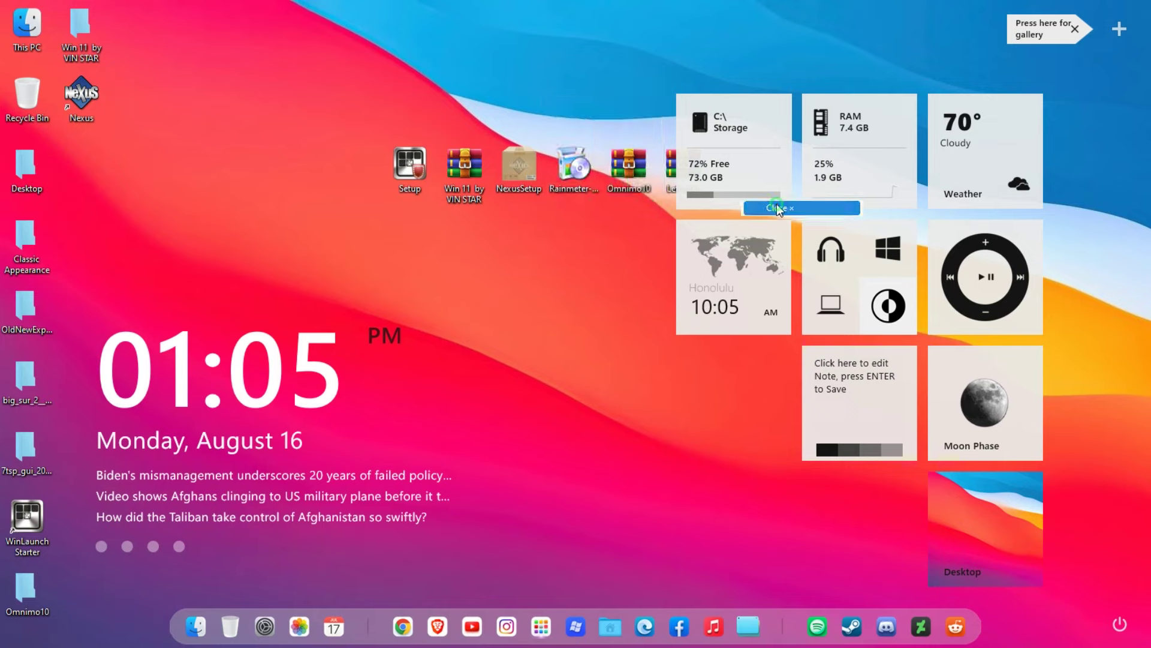
right_click(987, 500)
click(1021, 551)
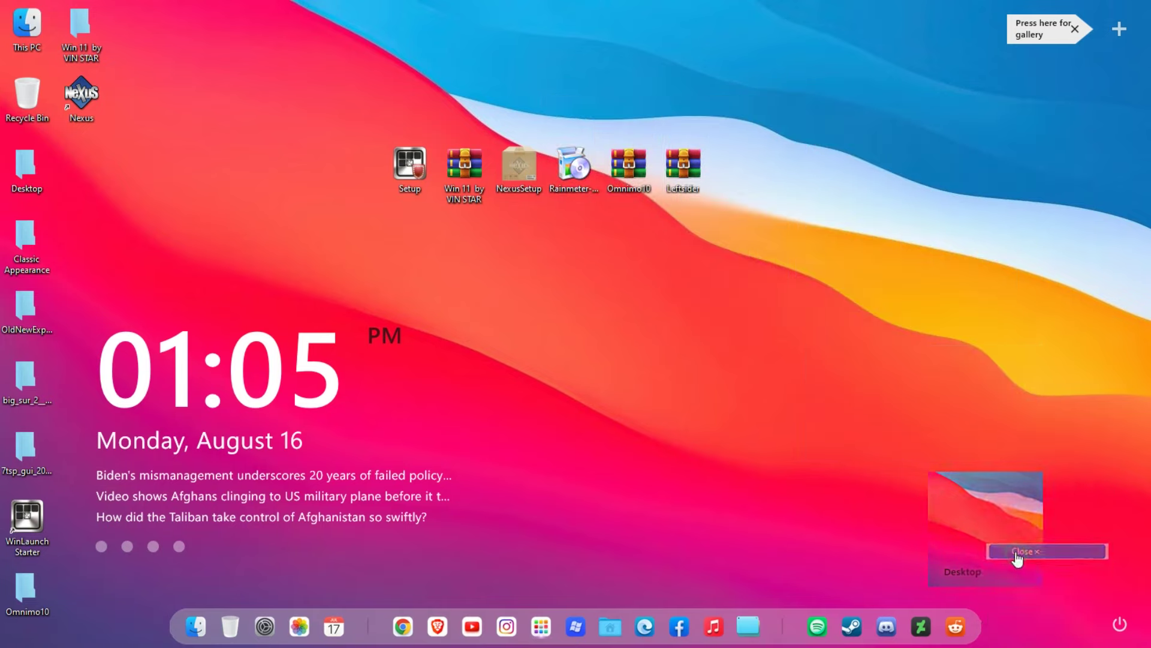
Set Omnimo's DPI scaling to 75% in the Units, Display and Fonts settings.
right_click(1120, 50)
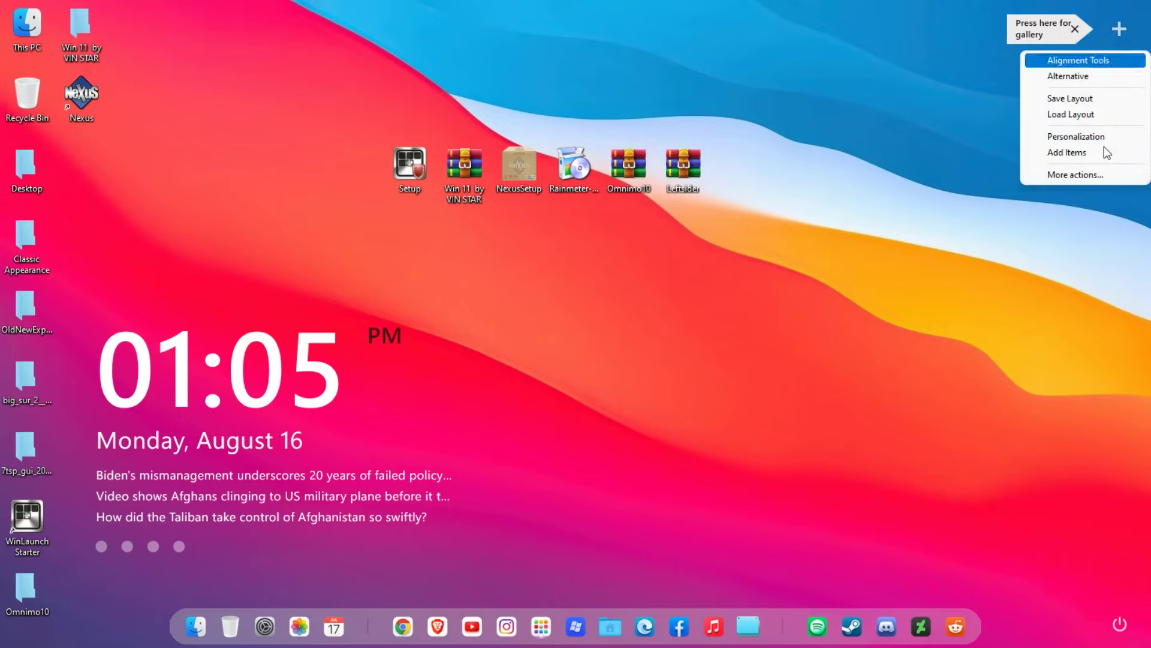
click(1106, 136)
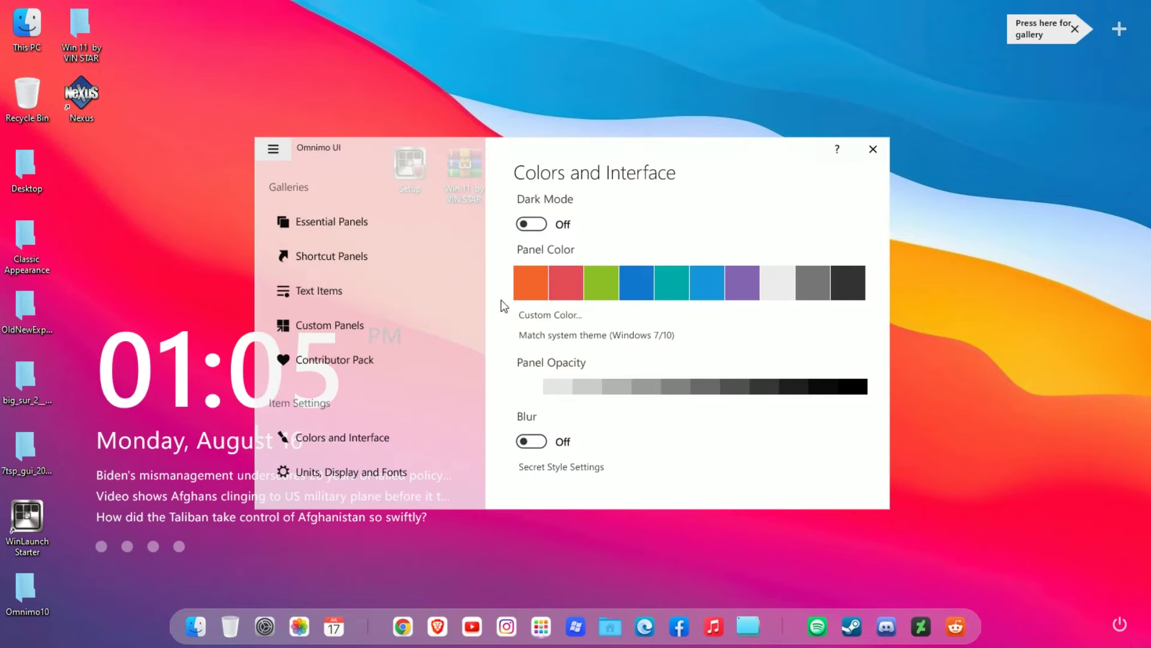
click(379, 473)
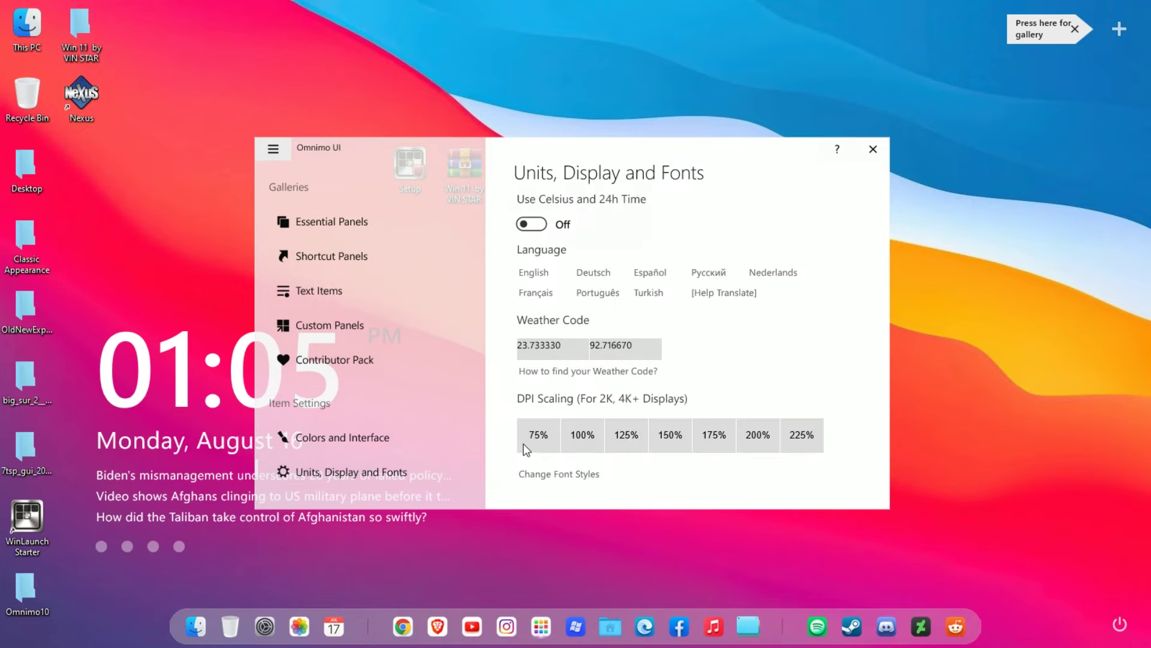
click(527, 441)
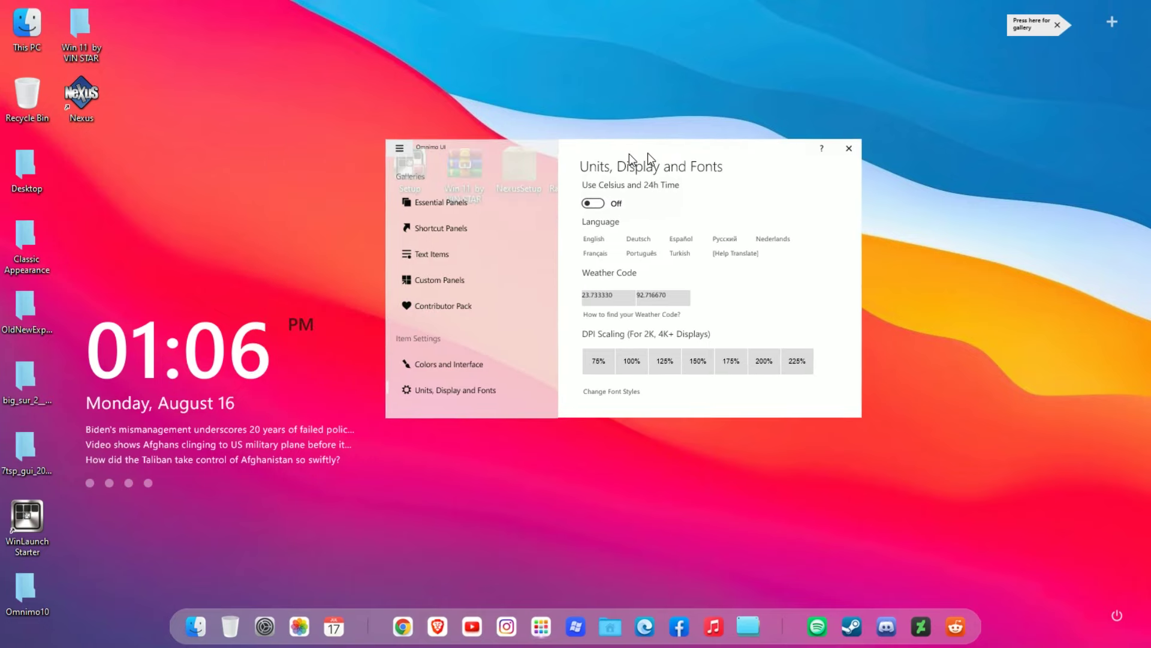
Add the Horizontal Metro Menu from Omnimo's Text Items gallery to the desktop and close the gallery.
click(707, 181)
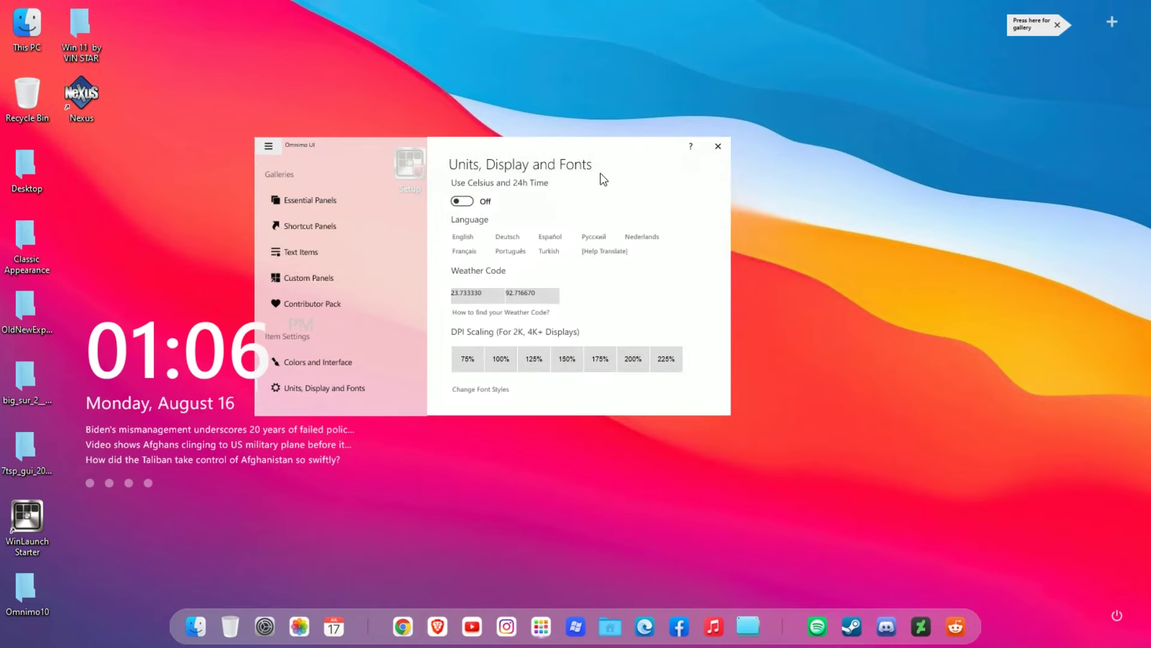
drag(544, 148, 677, 148)
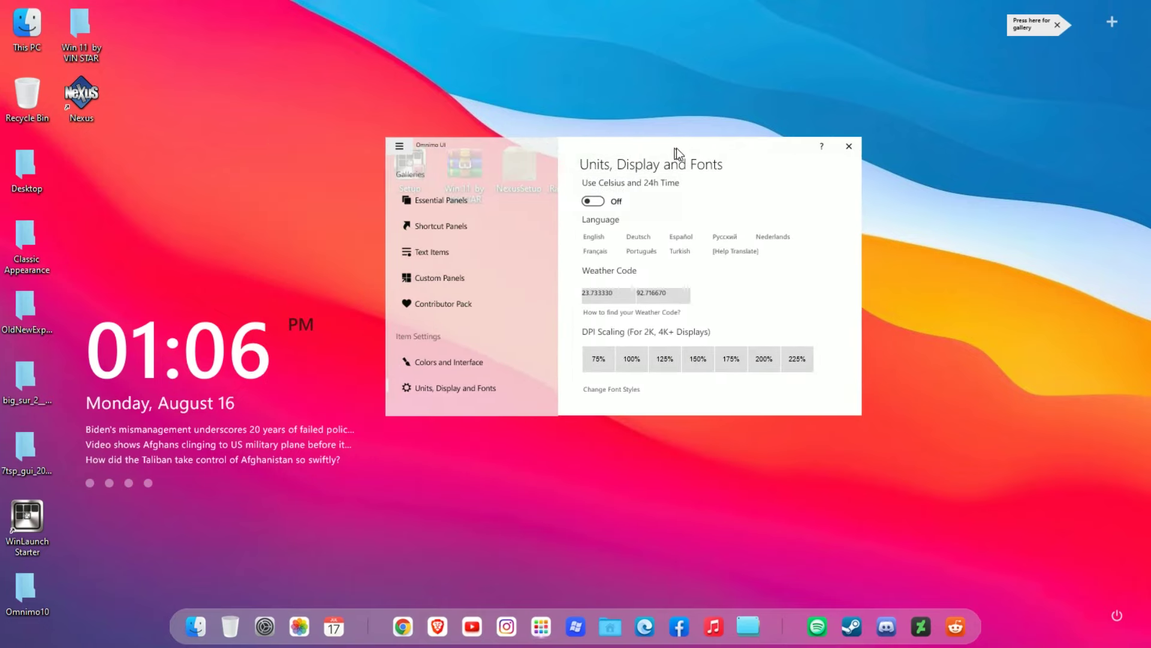
click(464, 247)
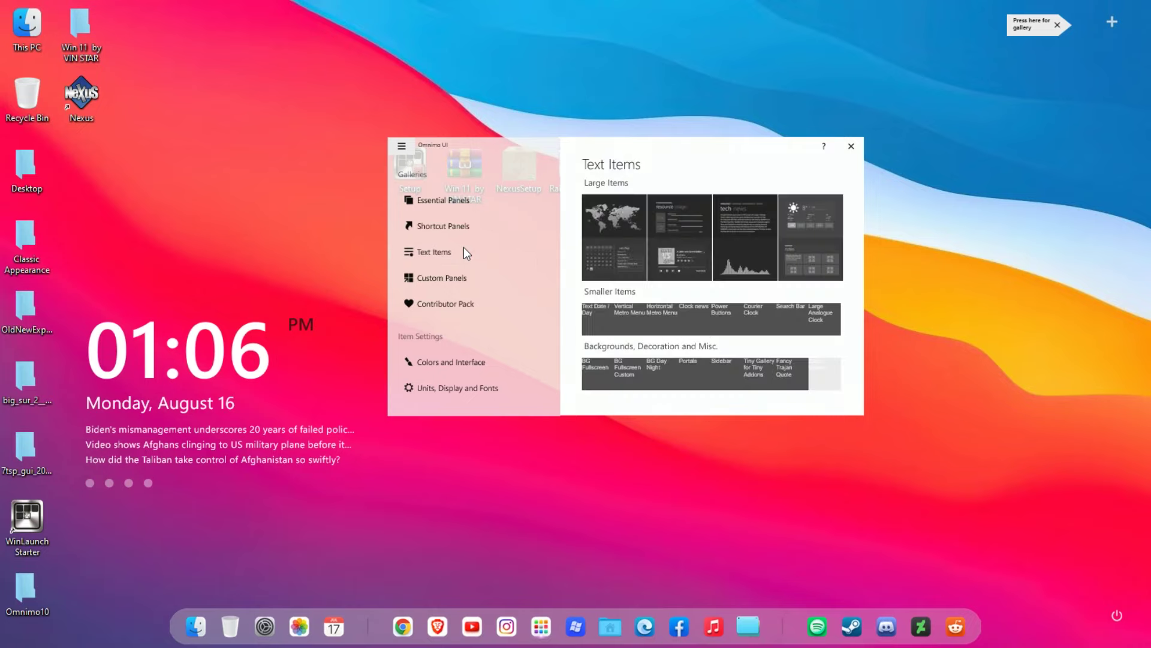
click(654, 316)
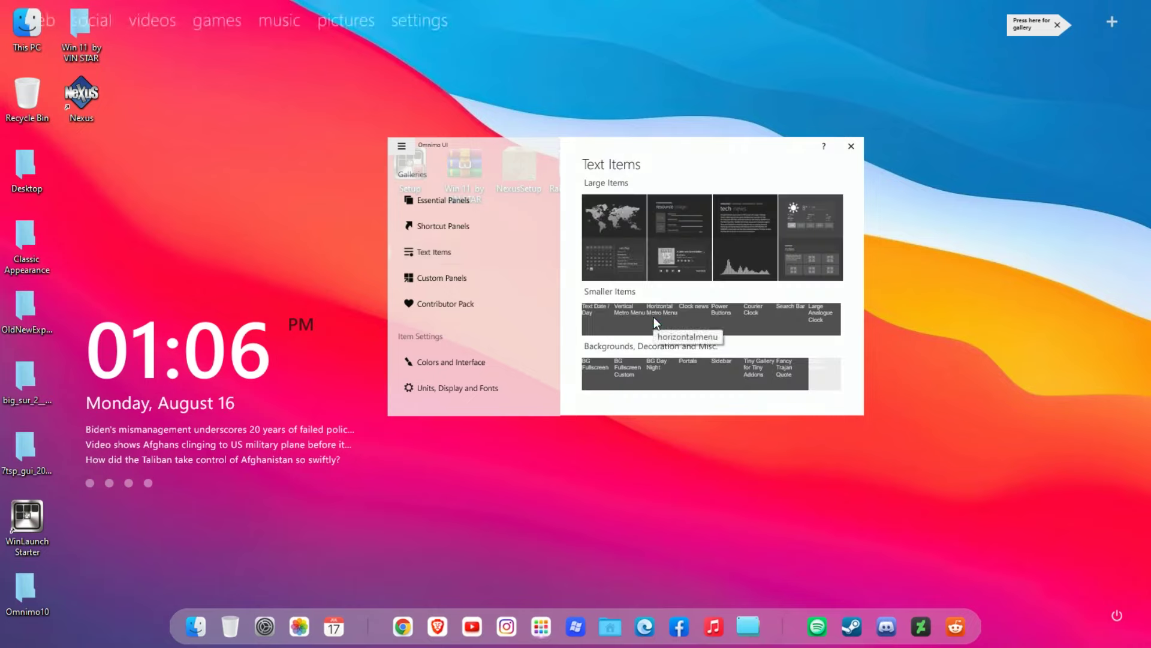
click(852, 150)
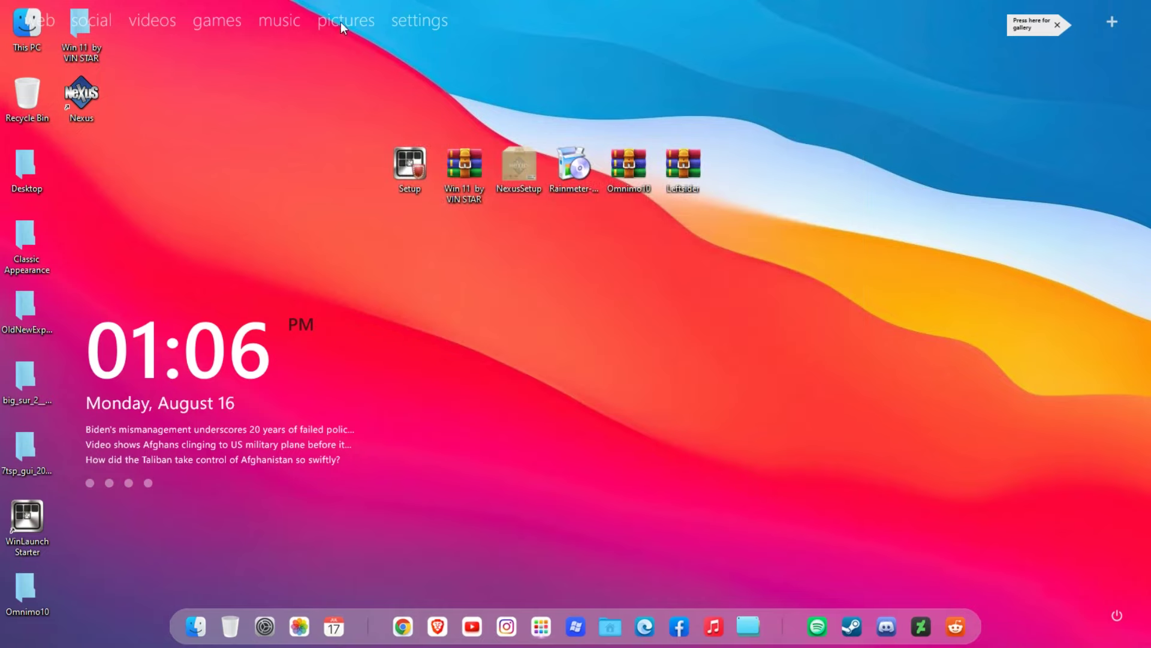
Move the clock and news item higher on the desktop and place the horizontal menu directly beneath it.
drag(341, 22, 388, 505)
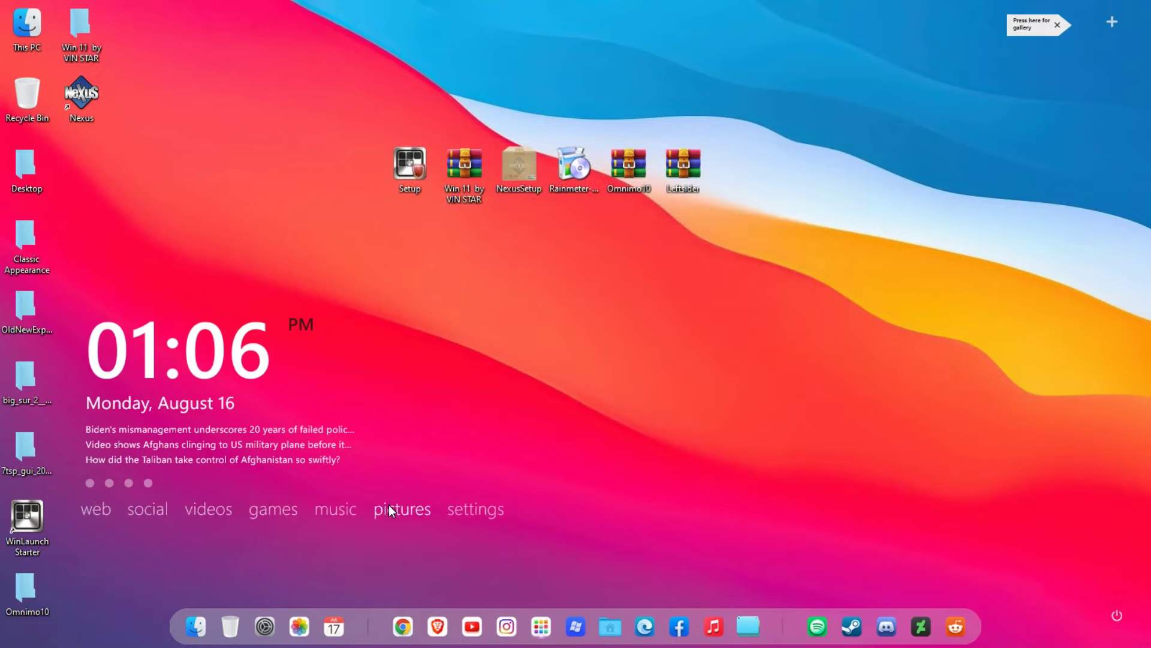
drag(283, 449, 276, 385)
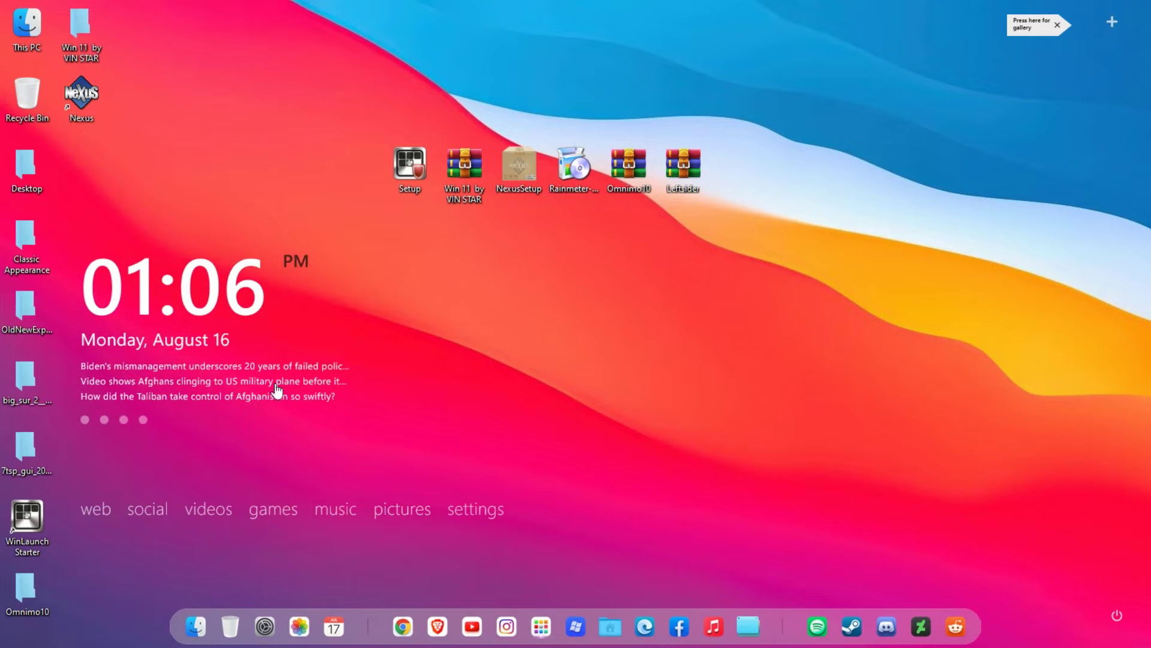
drag(275, 507, 273, 443)
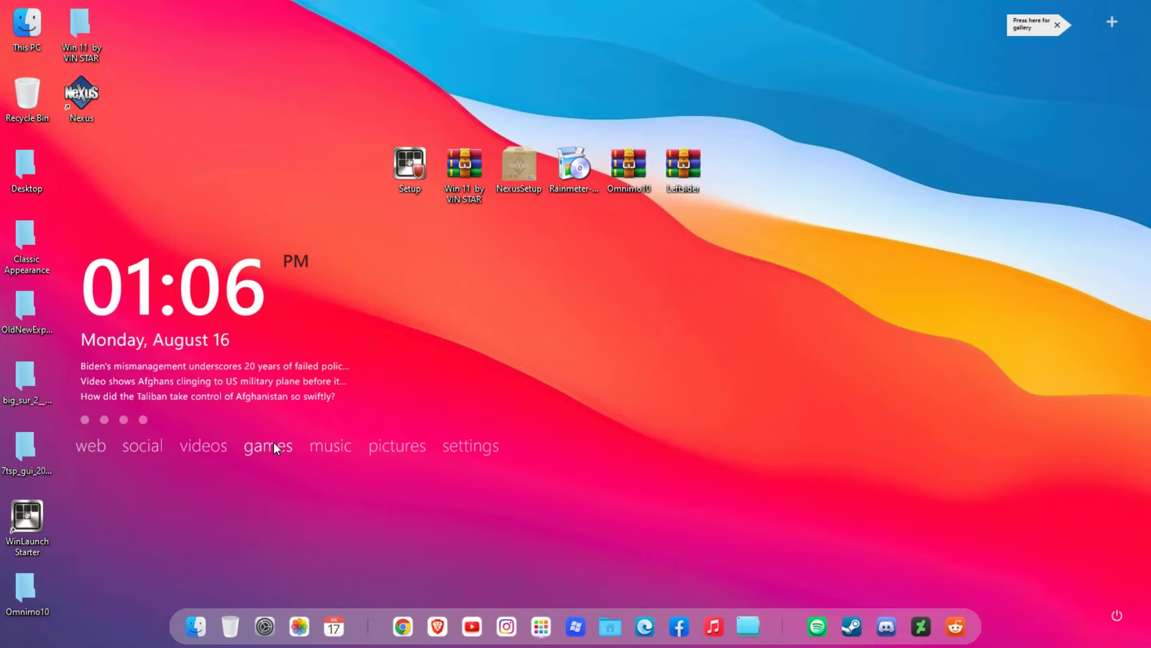
Turn on click-through for the ClockNews skin of the clock and news item in its Rainmeter settings.
right_click(300, 381)
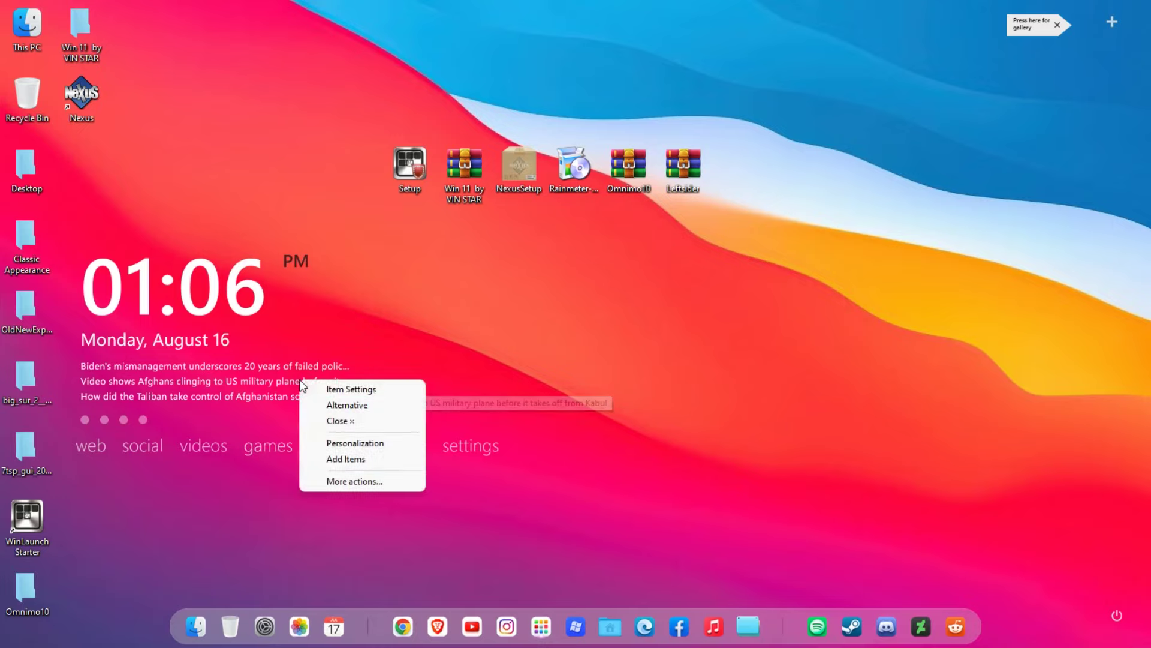
click(331, 484)
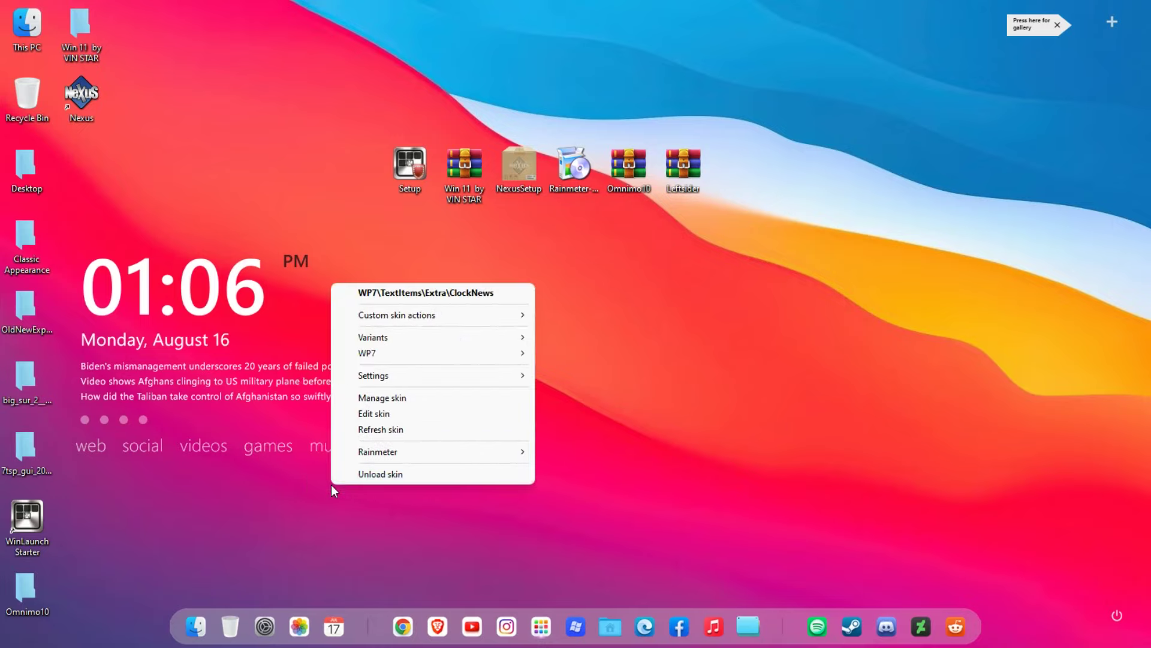
mouse_move(391, 376)
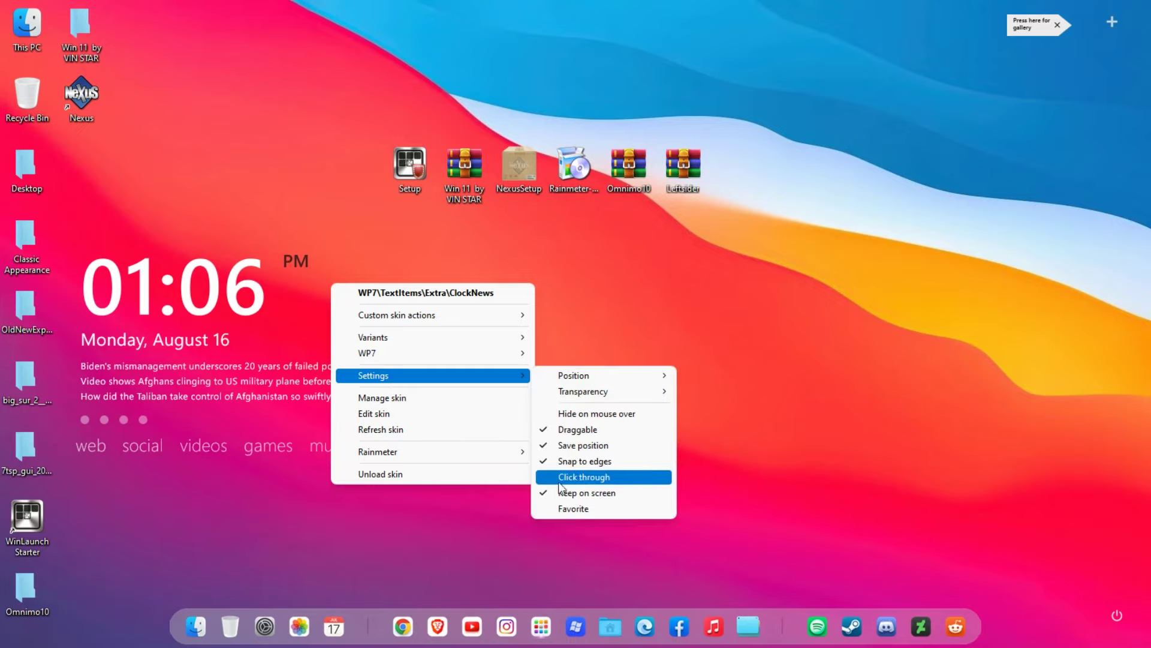
key(Return)
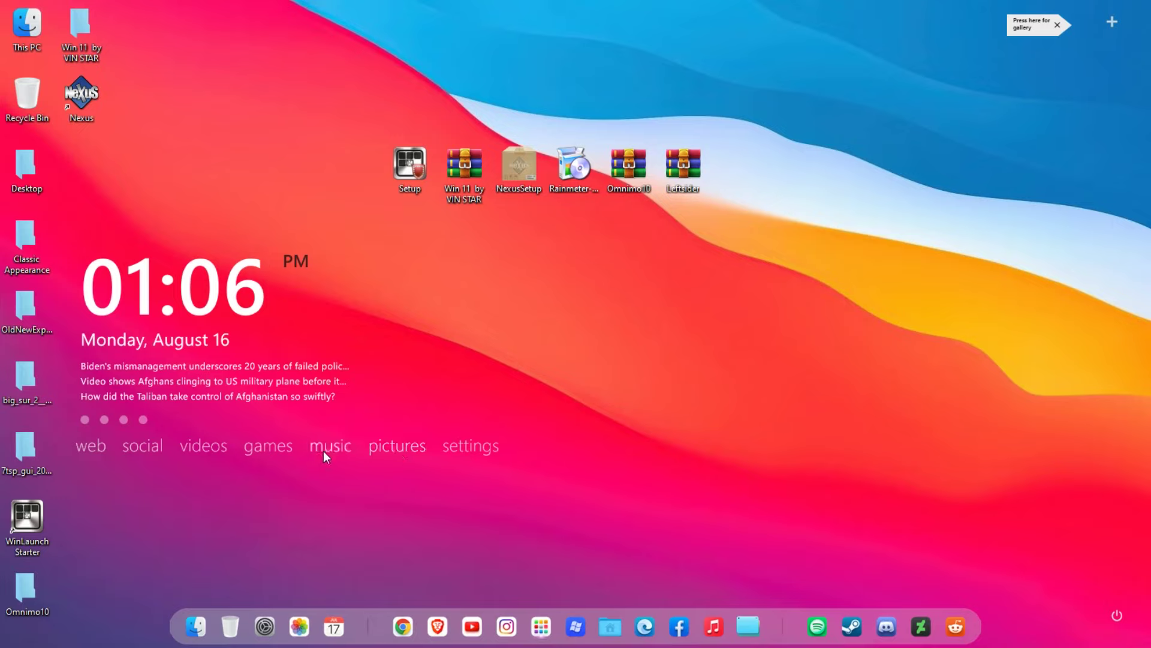
Extract the Leftsider archive with WinRAR to its default Leftsider folder on the desktop.
right_click(686, 165)
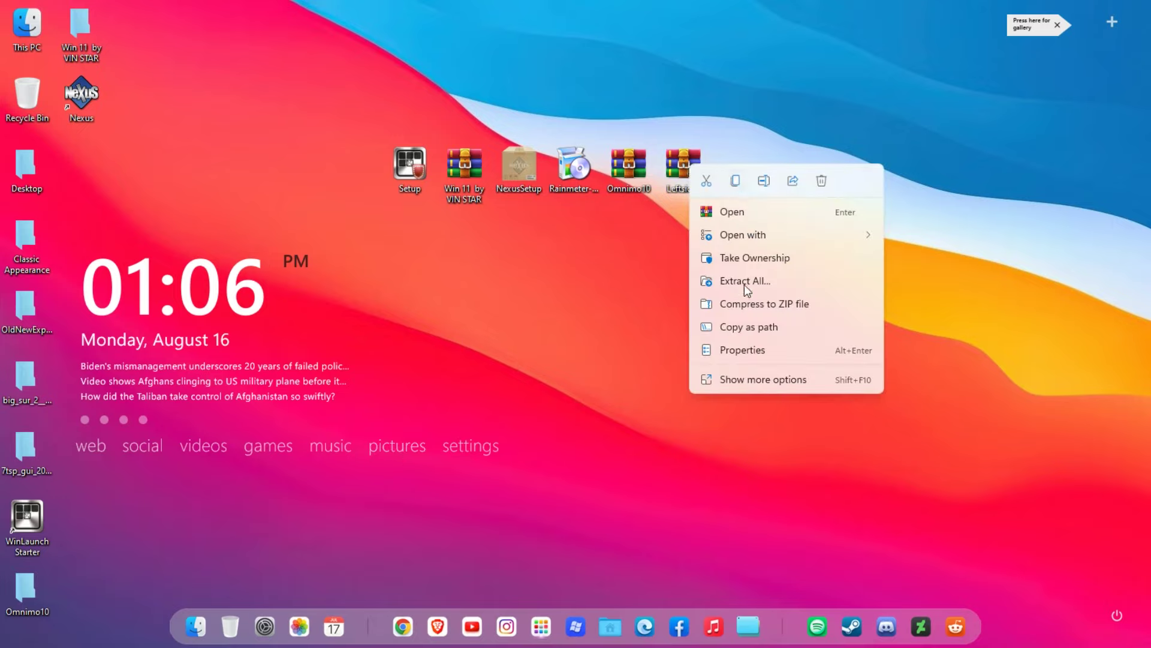
click(729, 379)
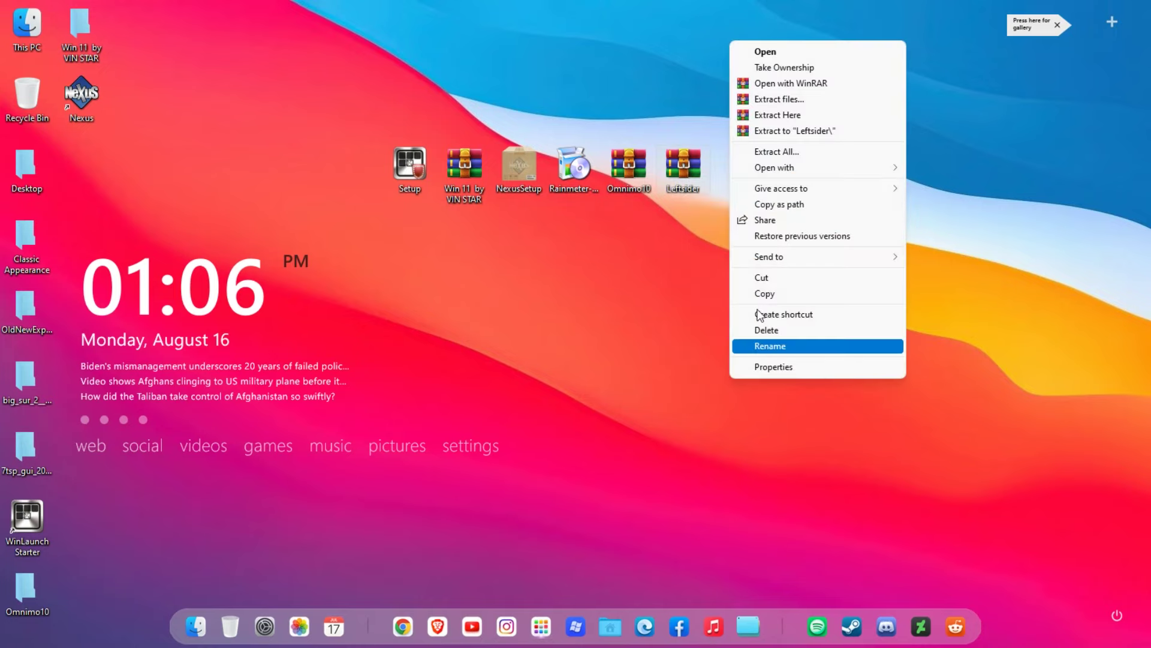
click(786, 103)
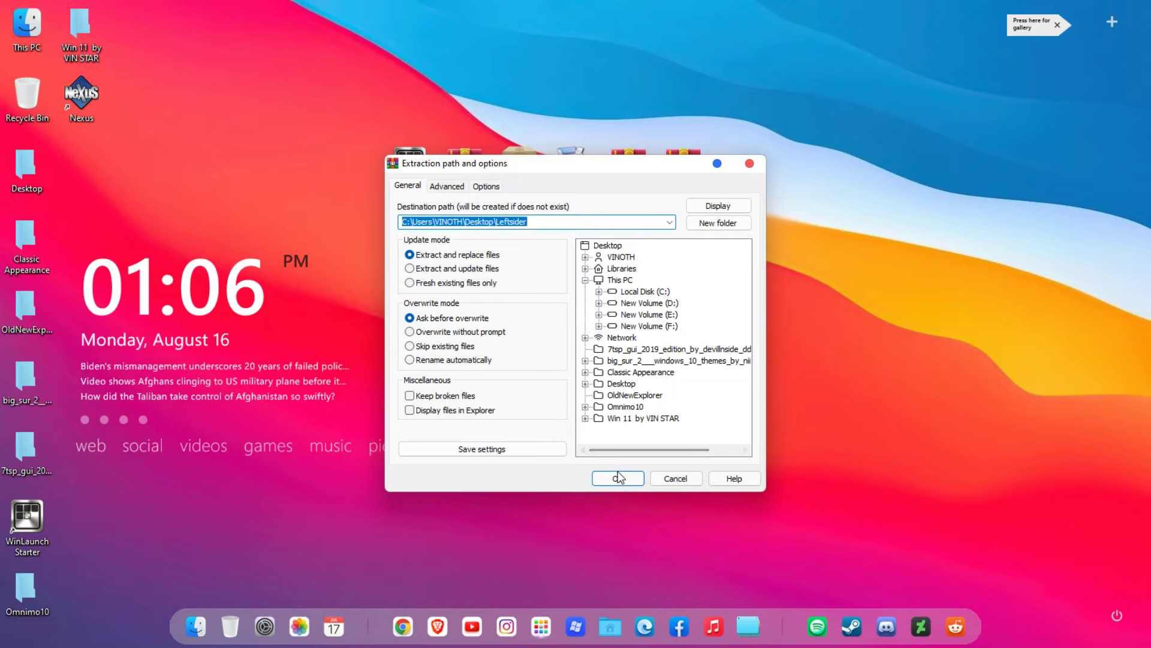
click(618, 477)
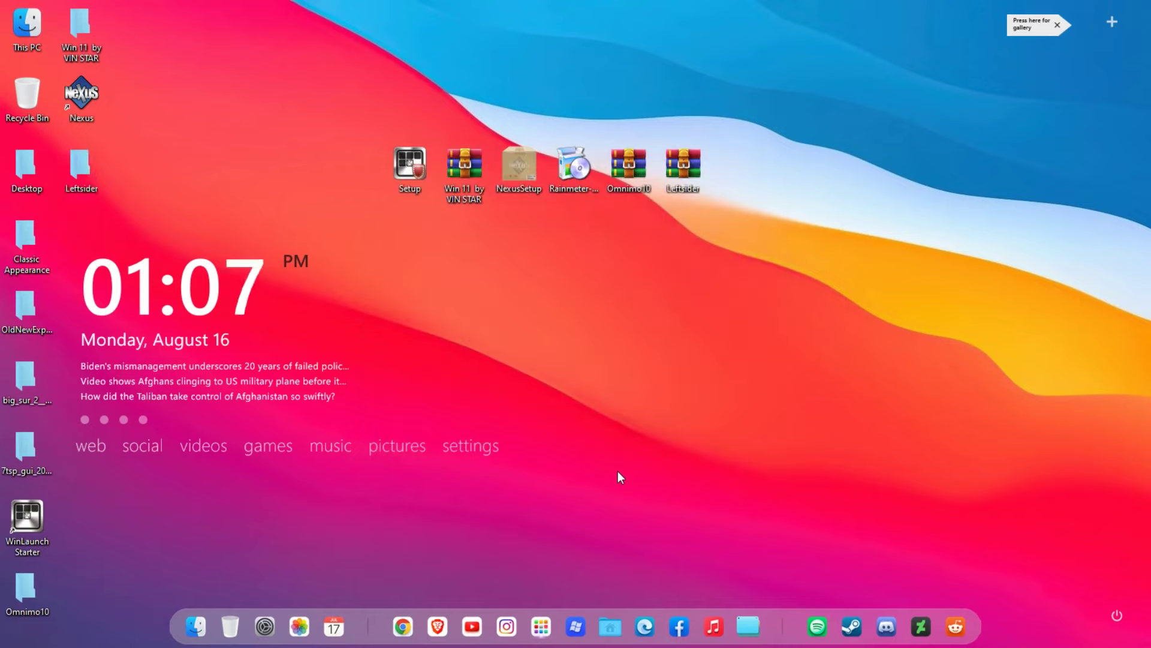
Move the extracted Leftsider folder from the desktop to the root of Local Disk (C:).
right_click(91, 172)
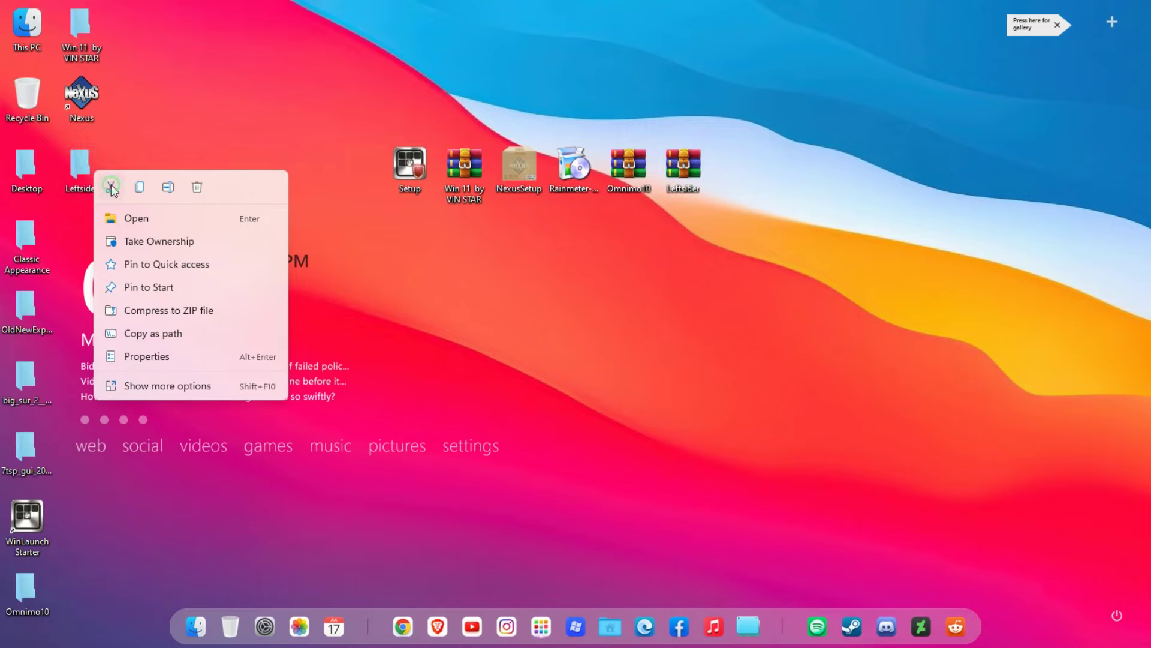
click(110, 185)
double_click(38, 38)
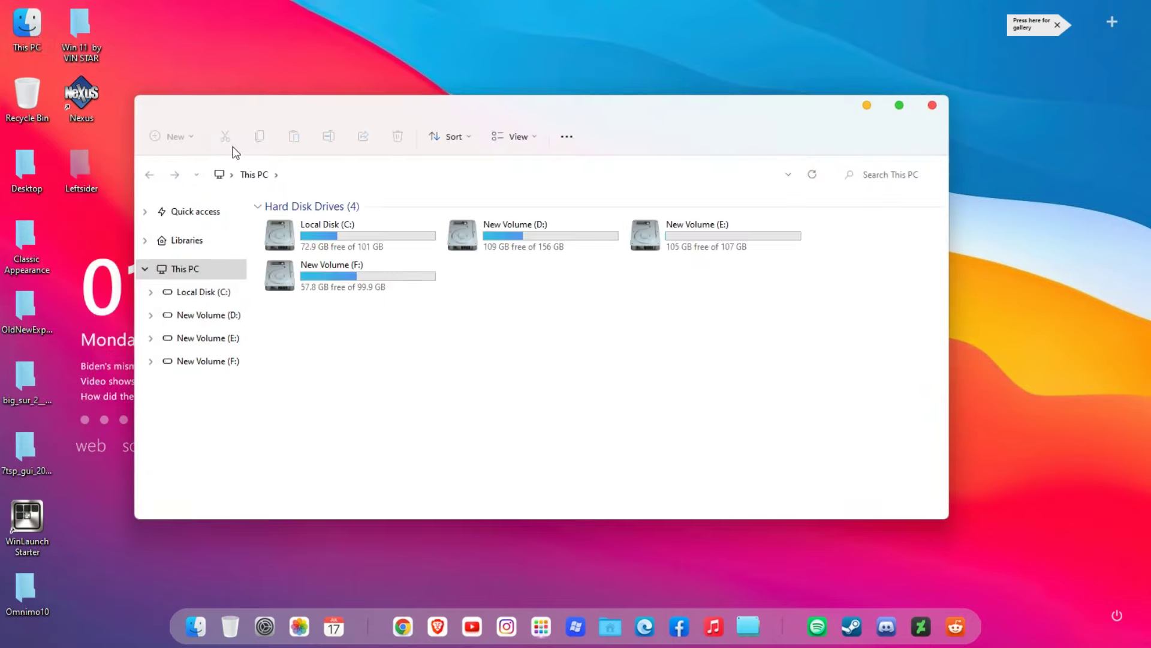
click(337, 239)
double_click(337, 239)
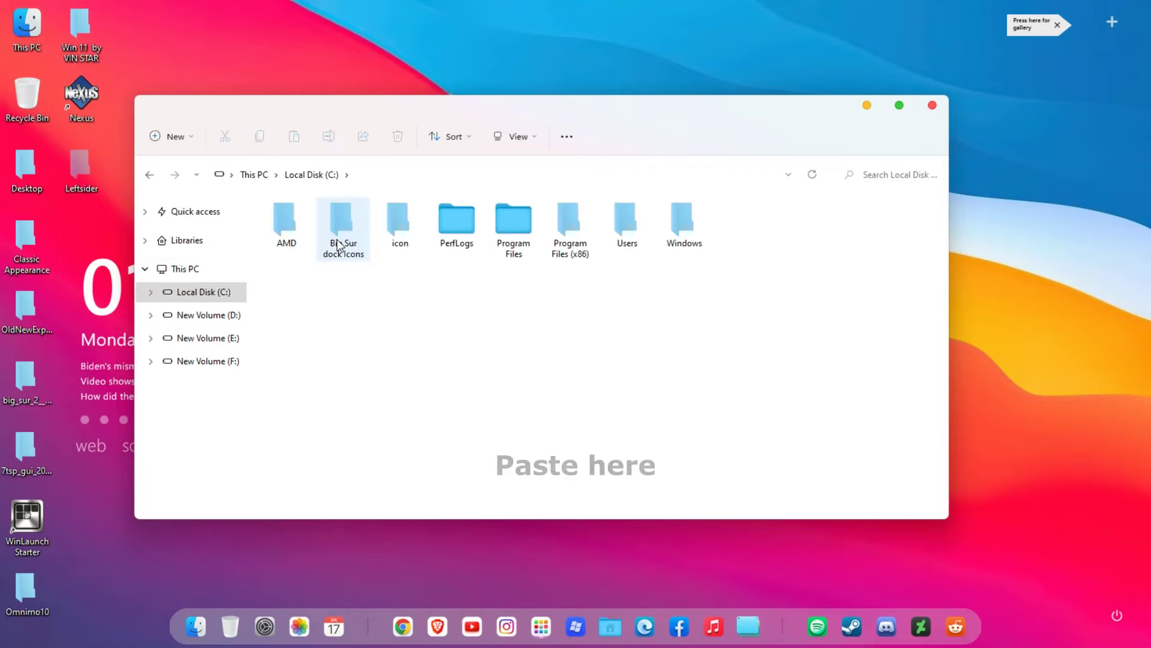
key(ctrl+v)
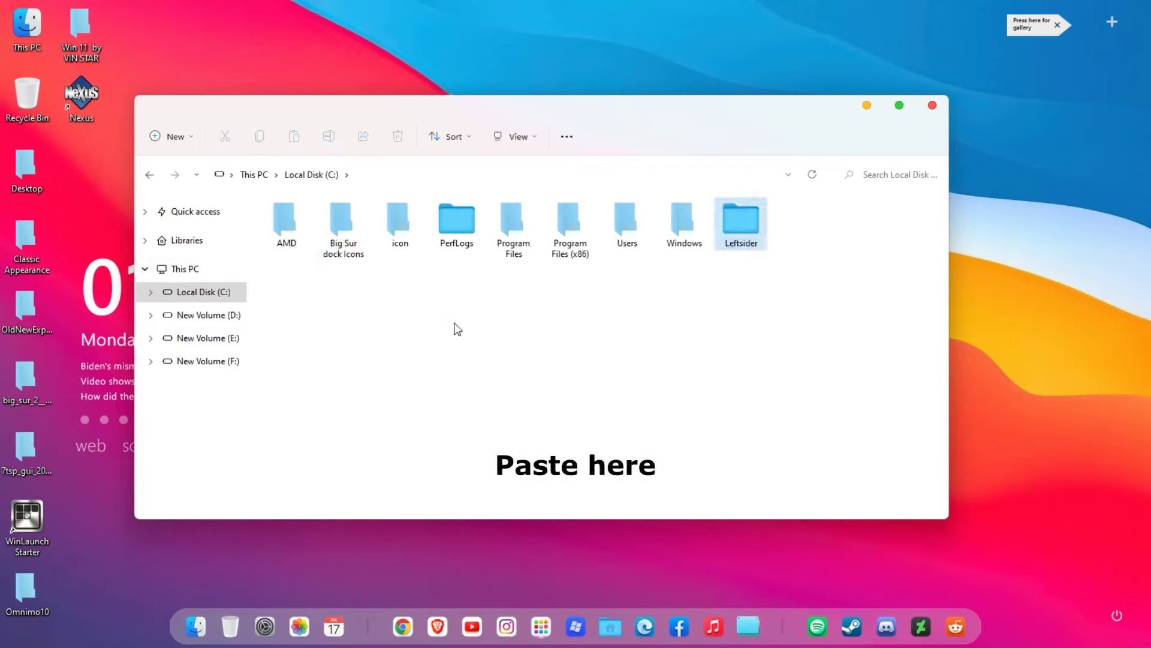
Create a desktop shortcut for the leftsider application in the inner Leftsider folder on C: and close the folder window.
double_click(735, 221)
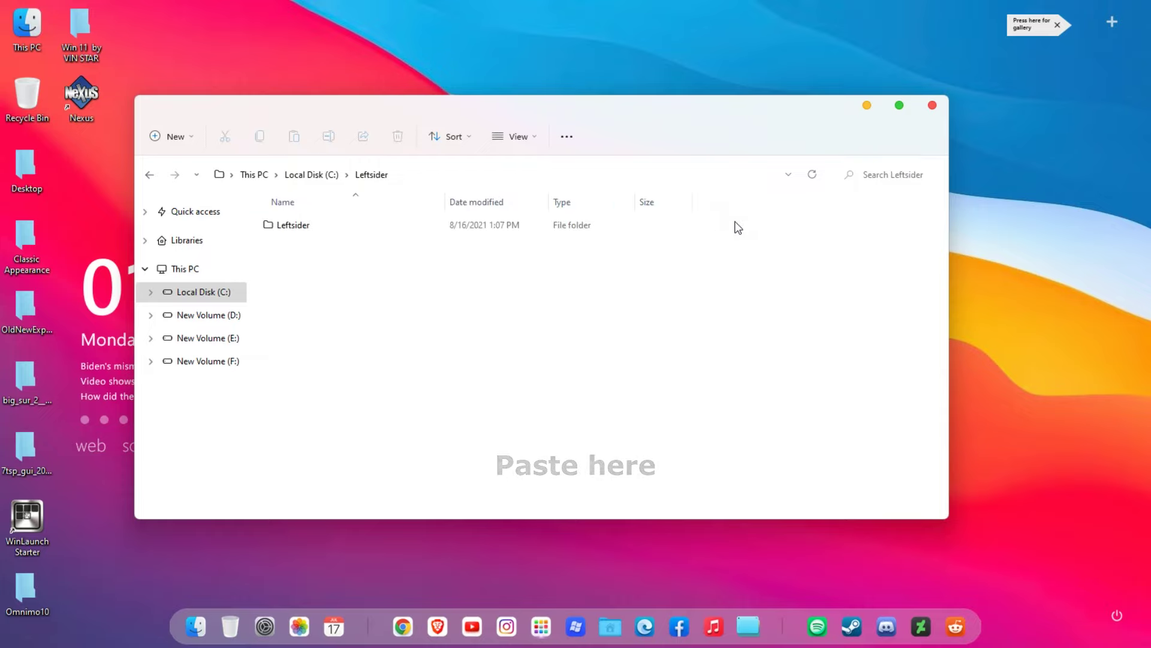
double_click(433, 226)
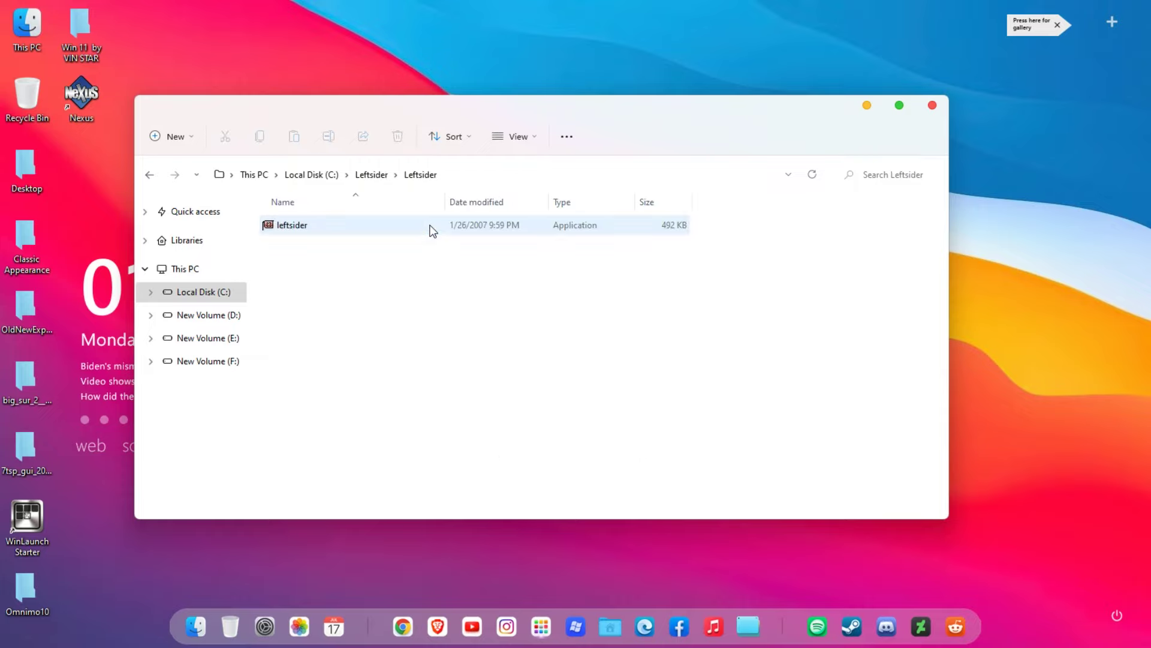
click(430, 227)
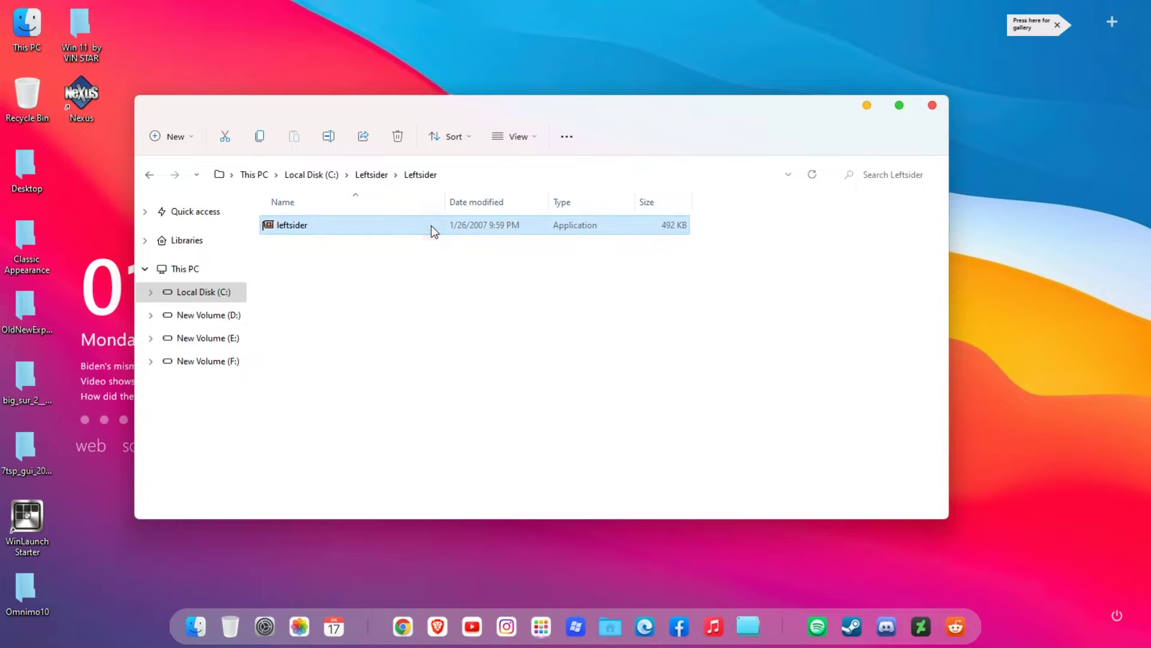
right_click(431, 226)
click(468, 419)
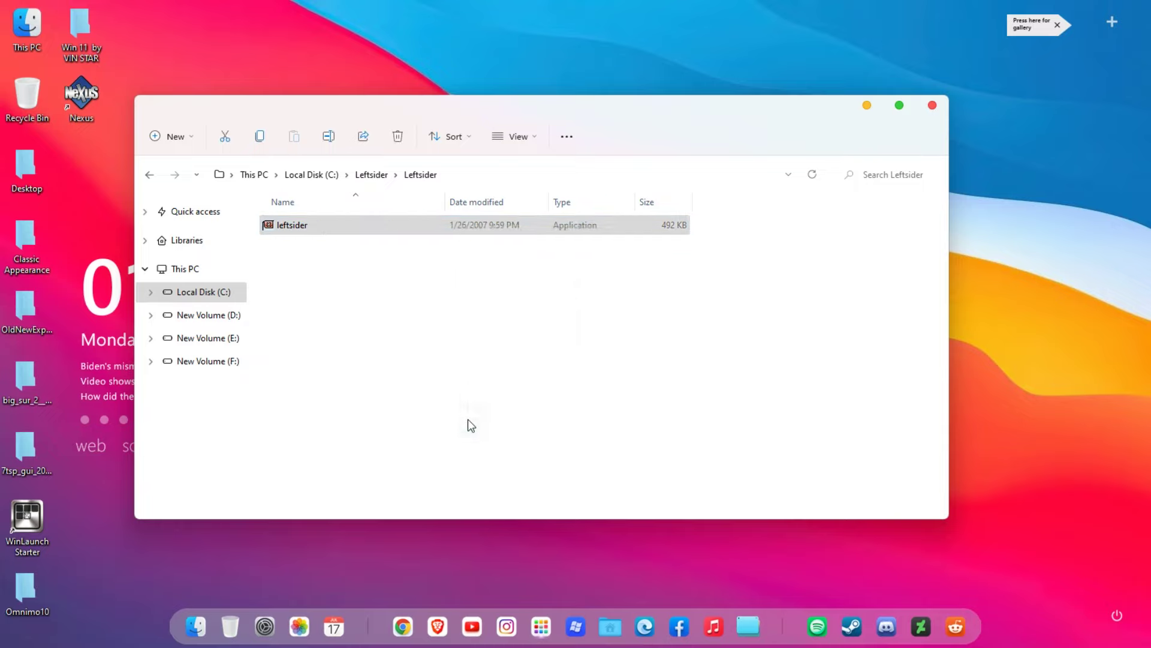
mouse_move(638, 308)
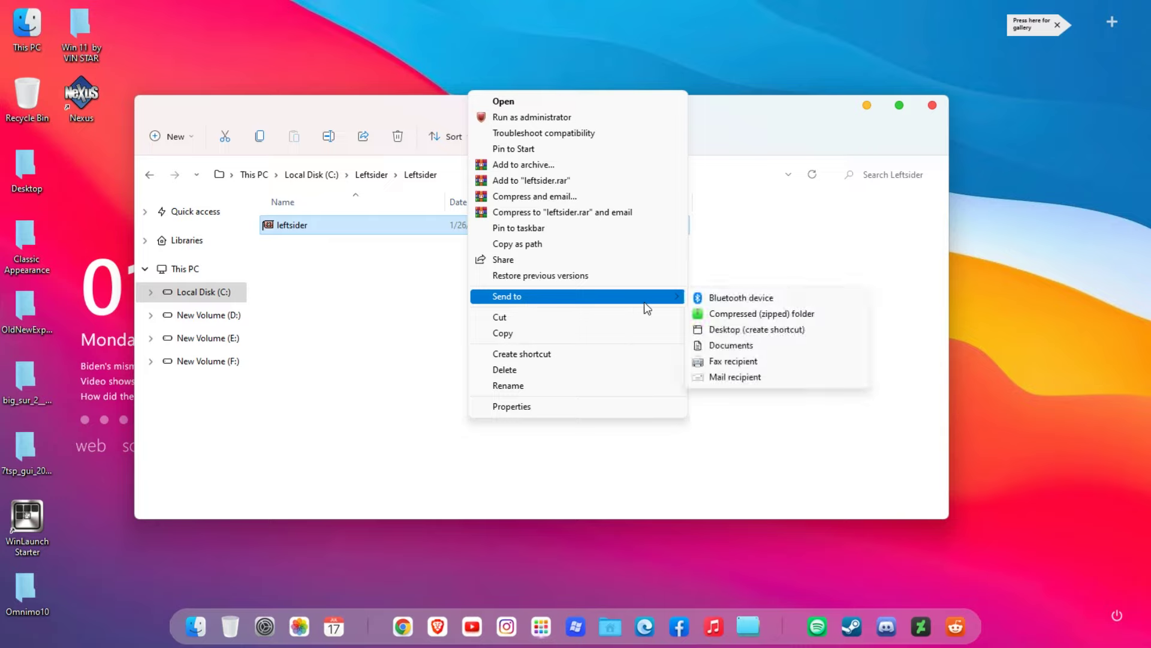
click(720, 330)
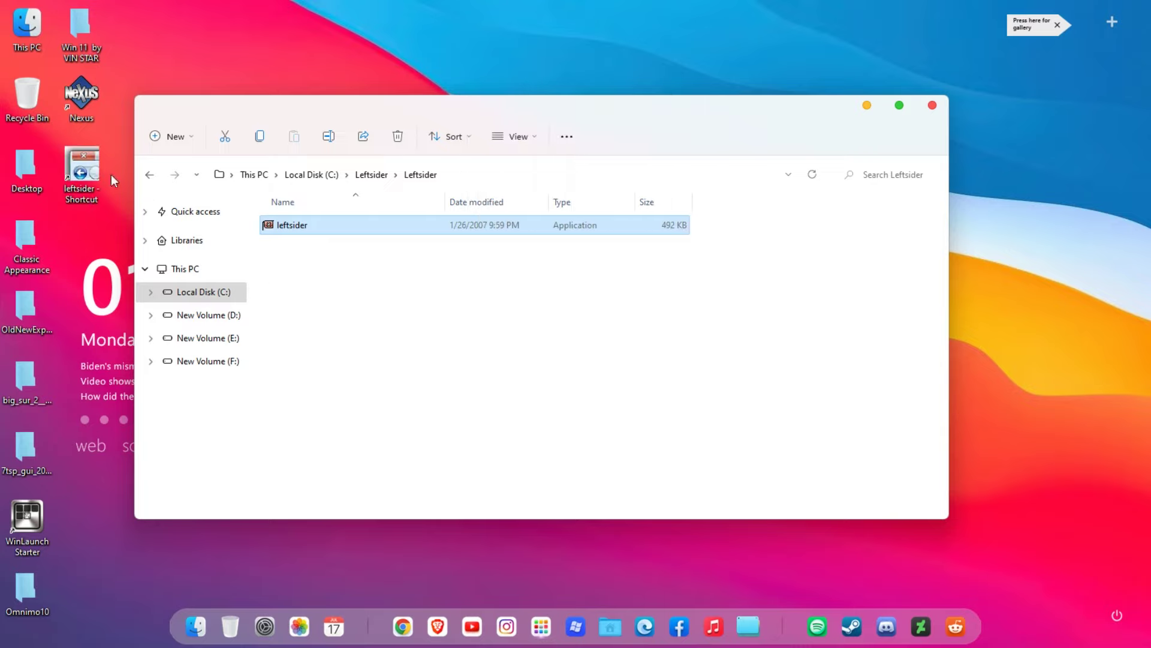
click(932, 106)
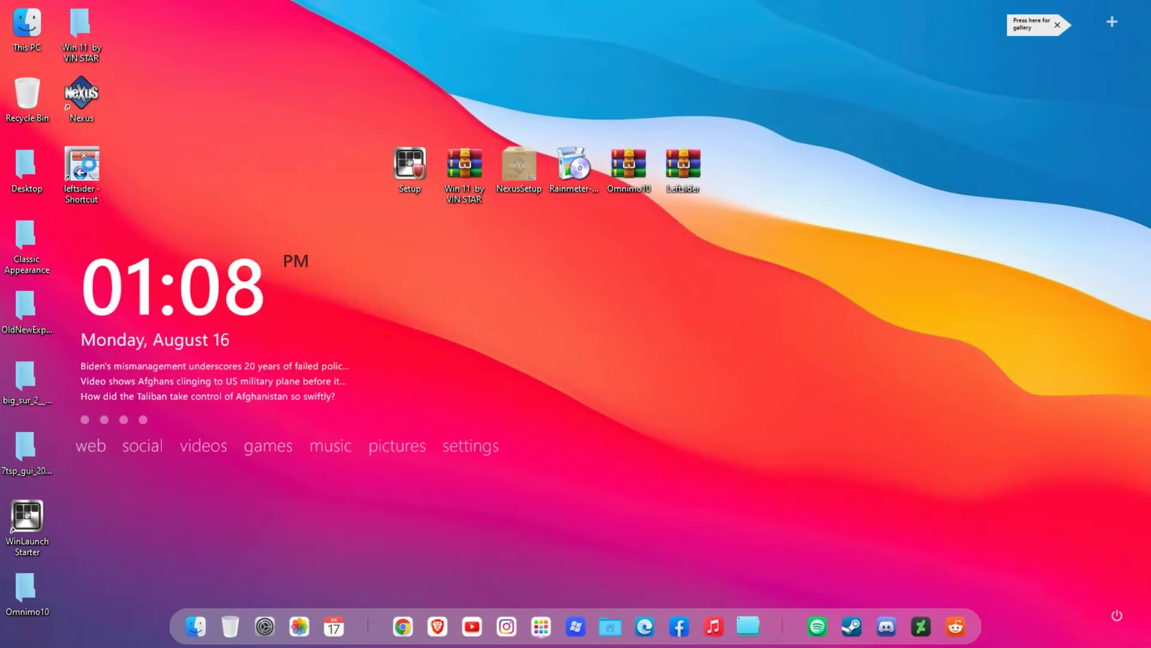
Cut the leftsider shortcut from the desktop and search for the Run app to open it.
right_click(91, 166)
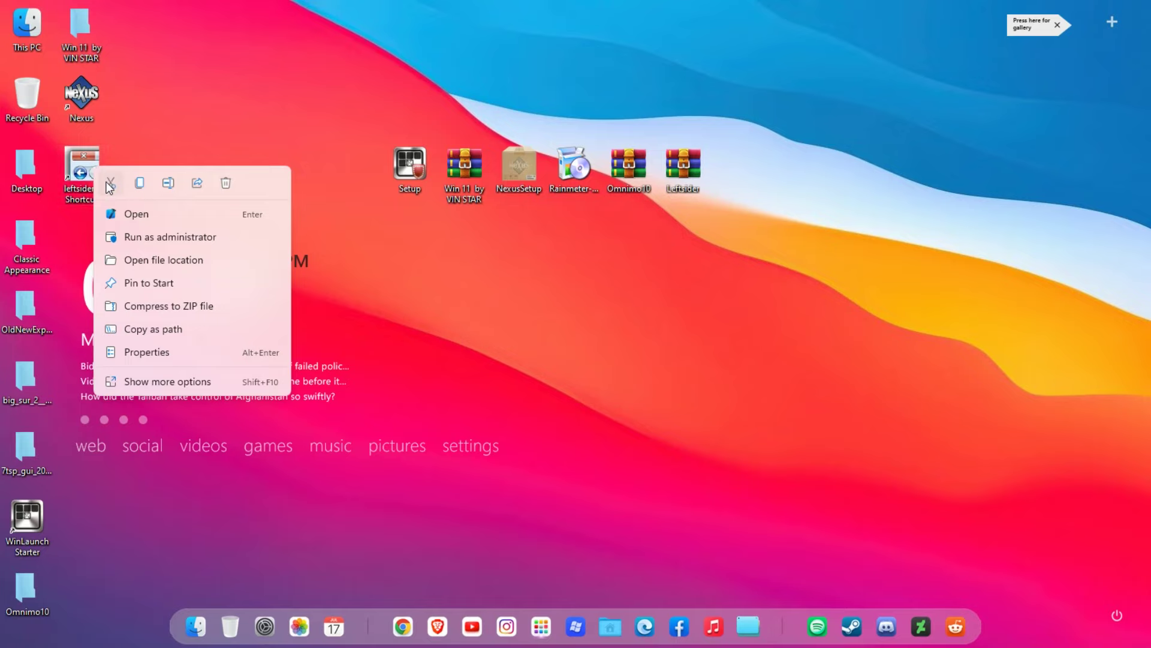
click(107, 183)
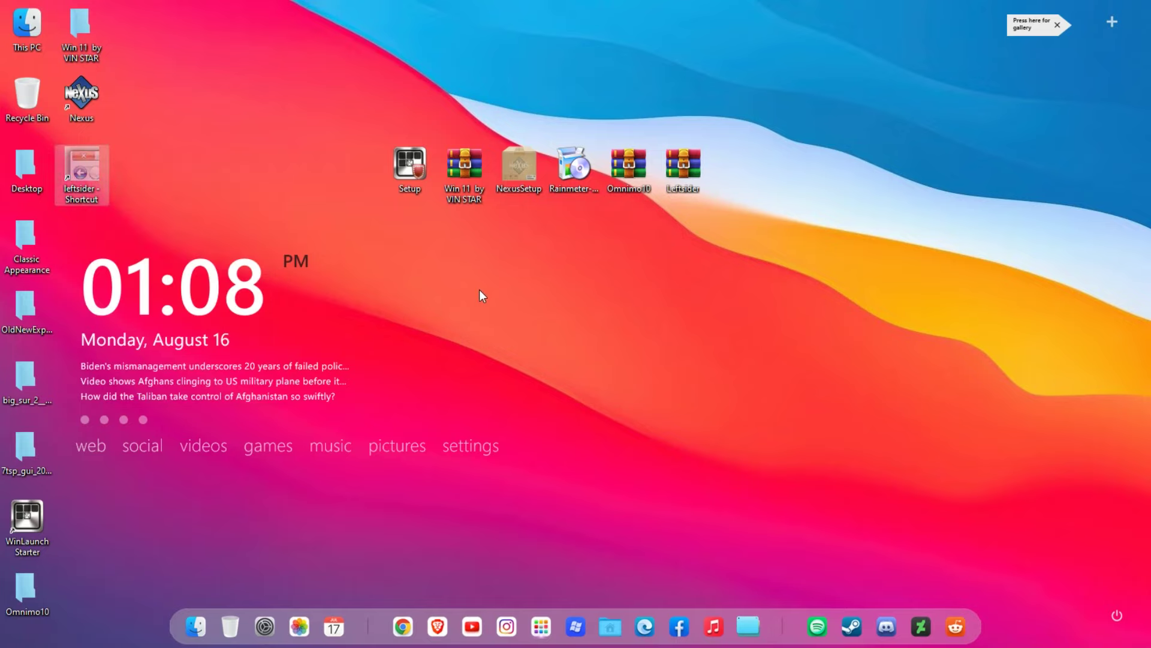
click(583, 621)
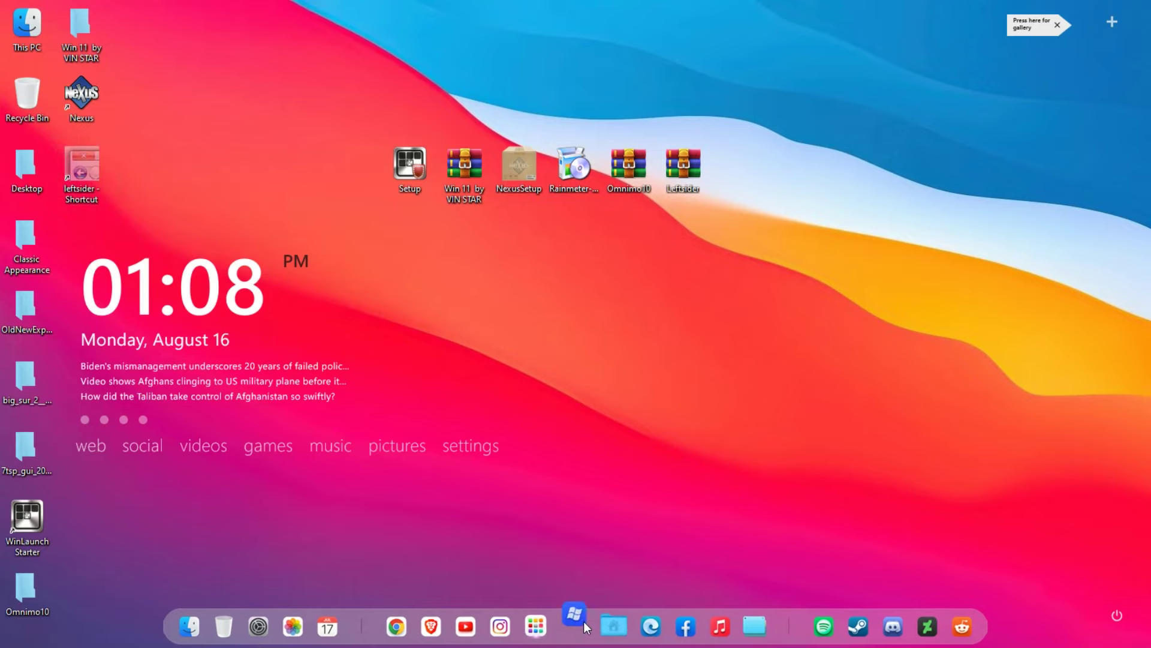
click(514, 123)
text(run)
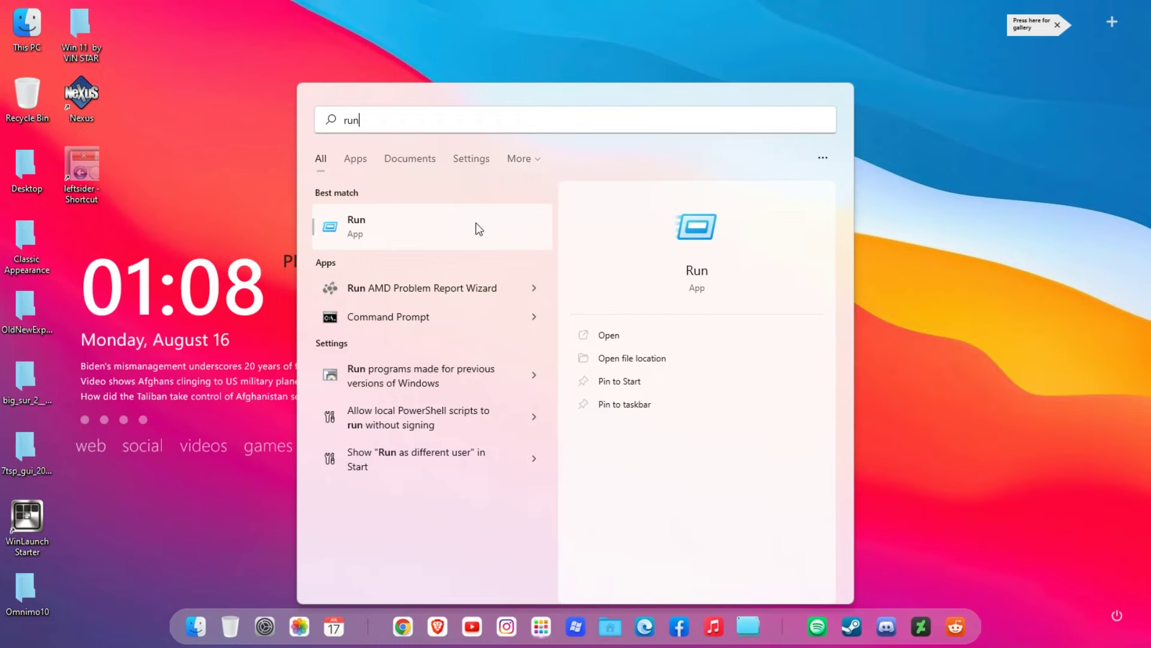
click(478, 228)
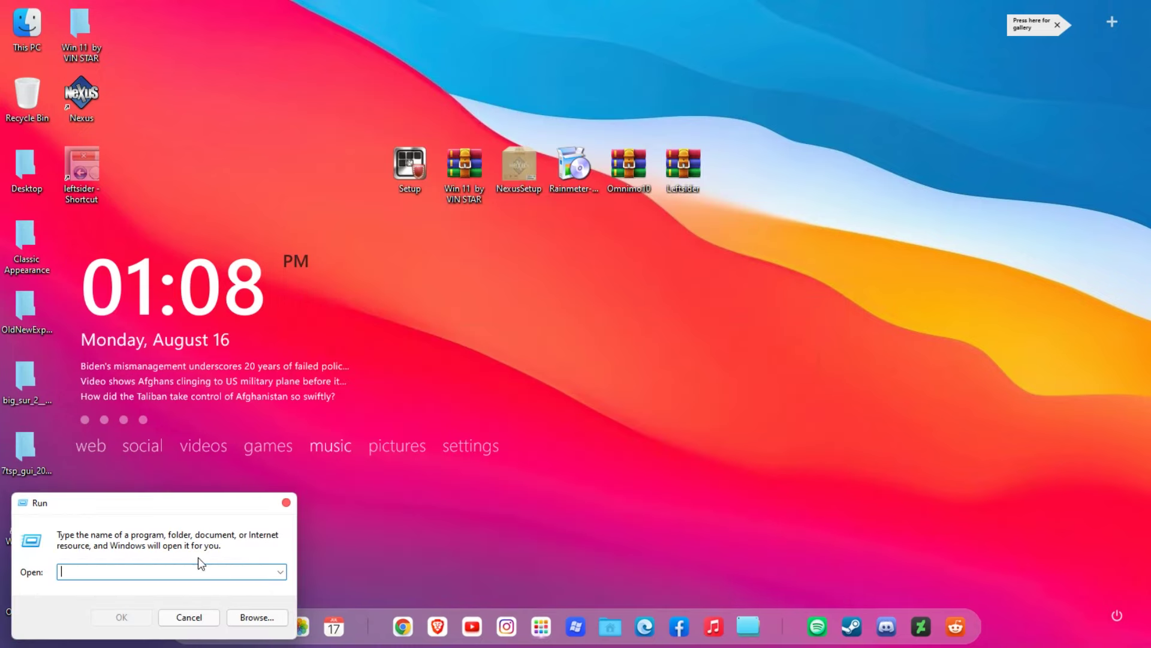
Open the Startup folder by running shell:startup and paste the cut leftsider shortcut into it.
text(shell:star)
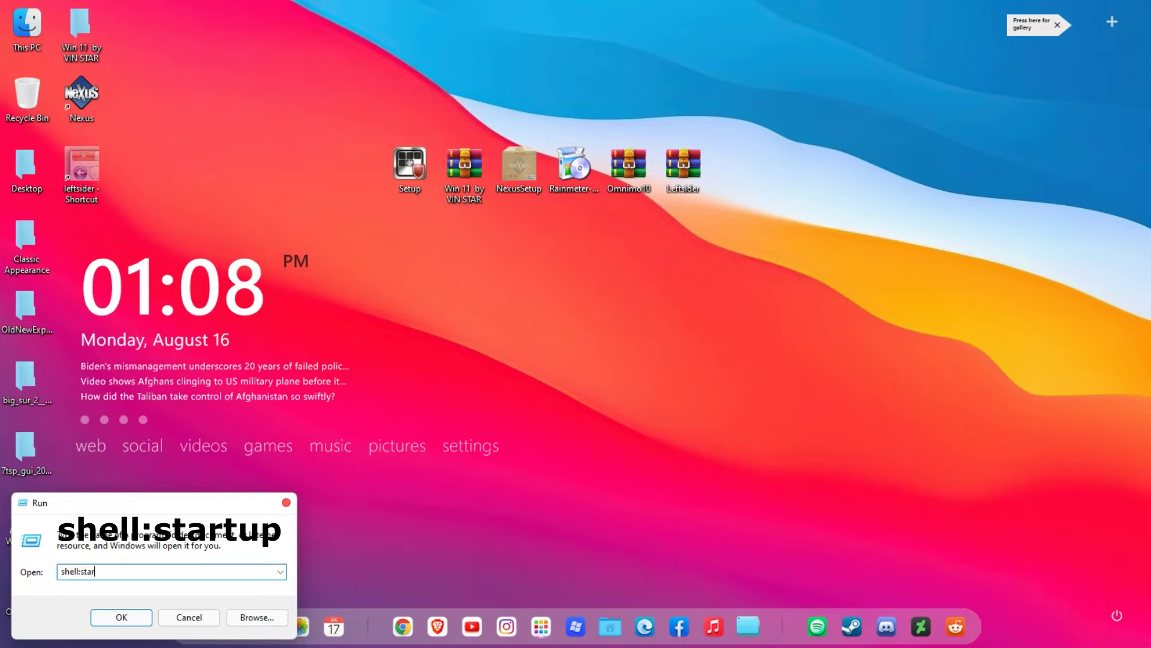
text(tum)
key(BackSpace)
text(p)
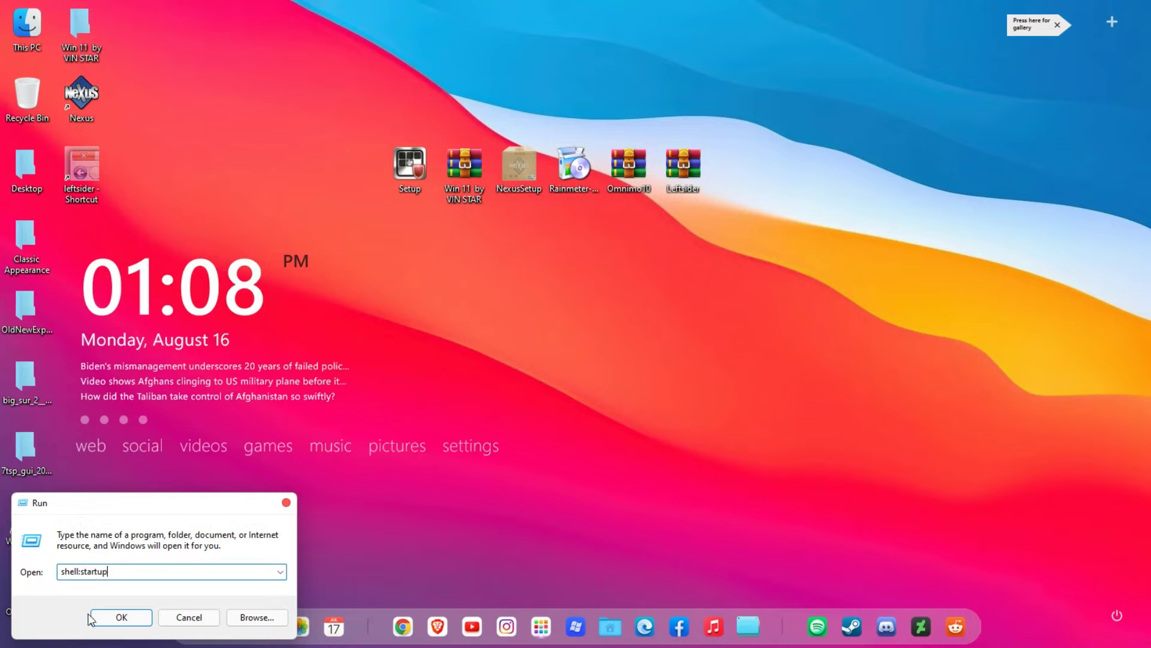
drag(110, 576, 49, 576)
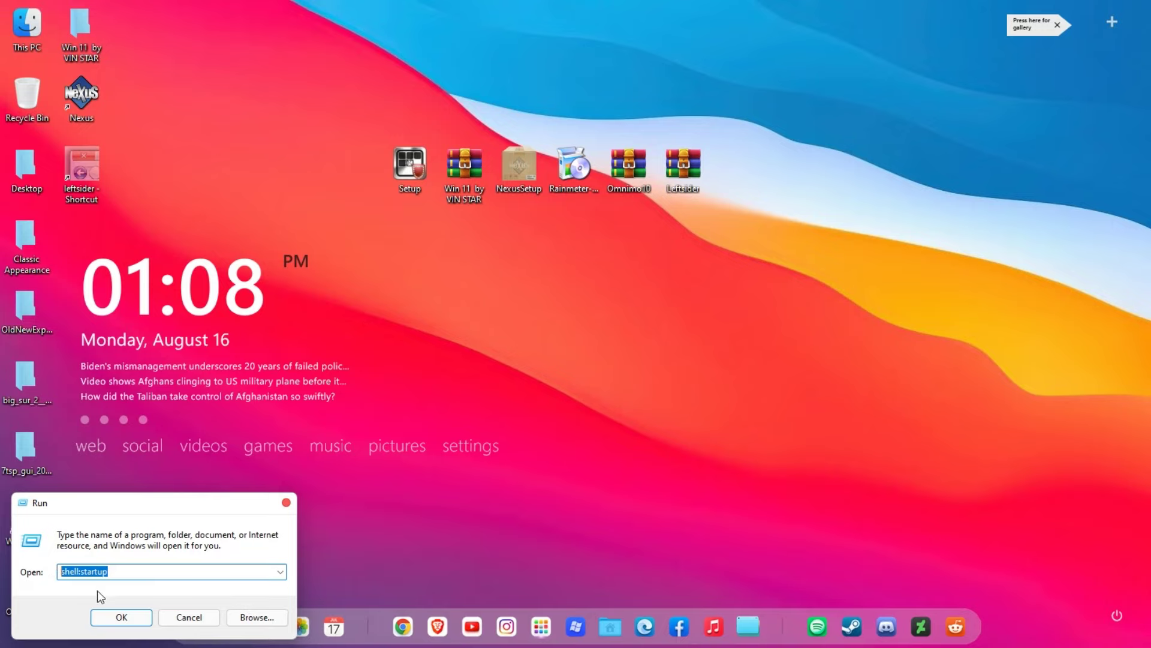
click(122, 617)
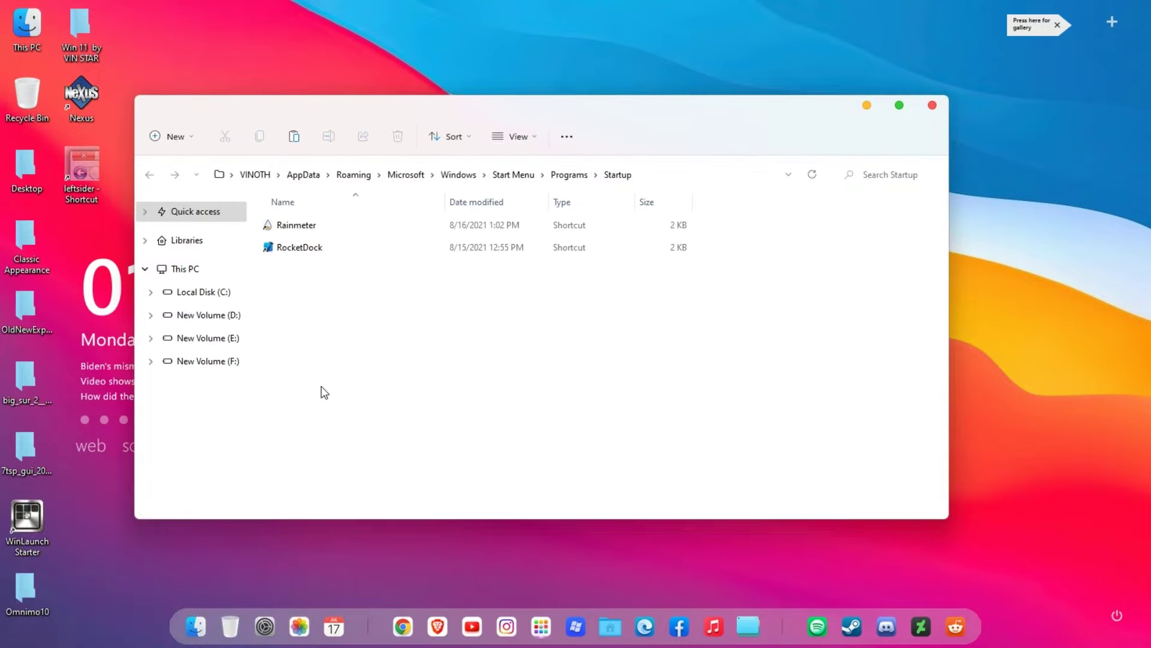
right_click(324, 391)
click(341, 403)
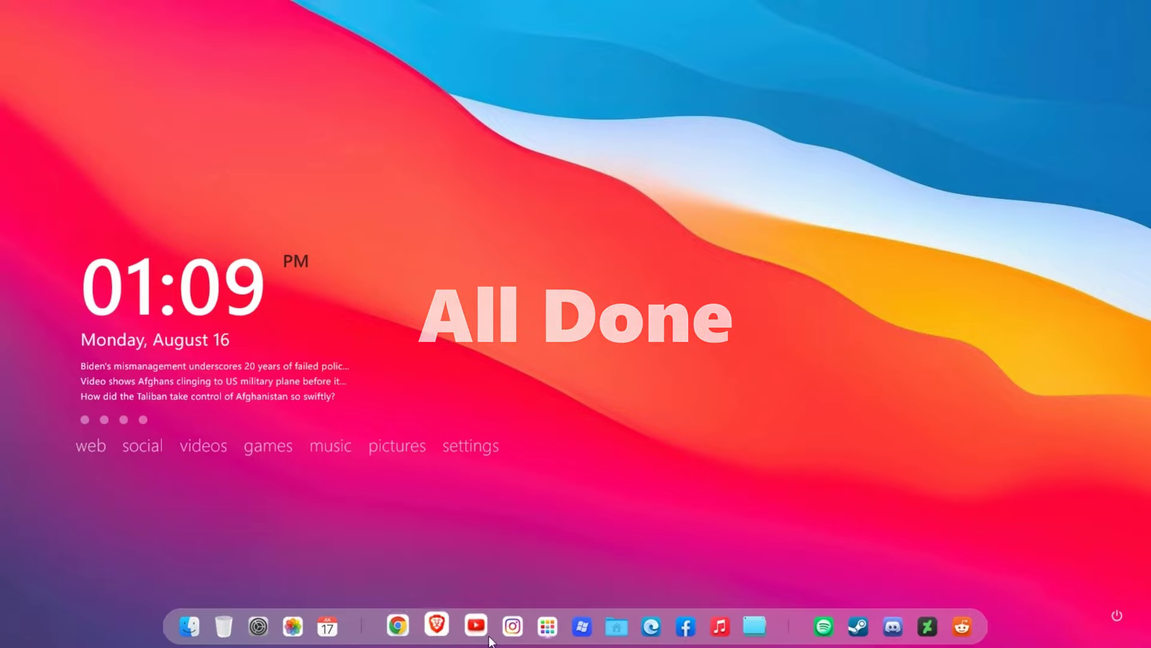
Check the Start menu from the dock and test the This PC window's relocated controls by minimizing, restoring and closing it.
click(575, 627)
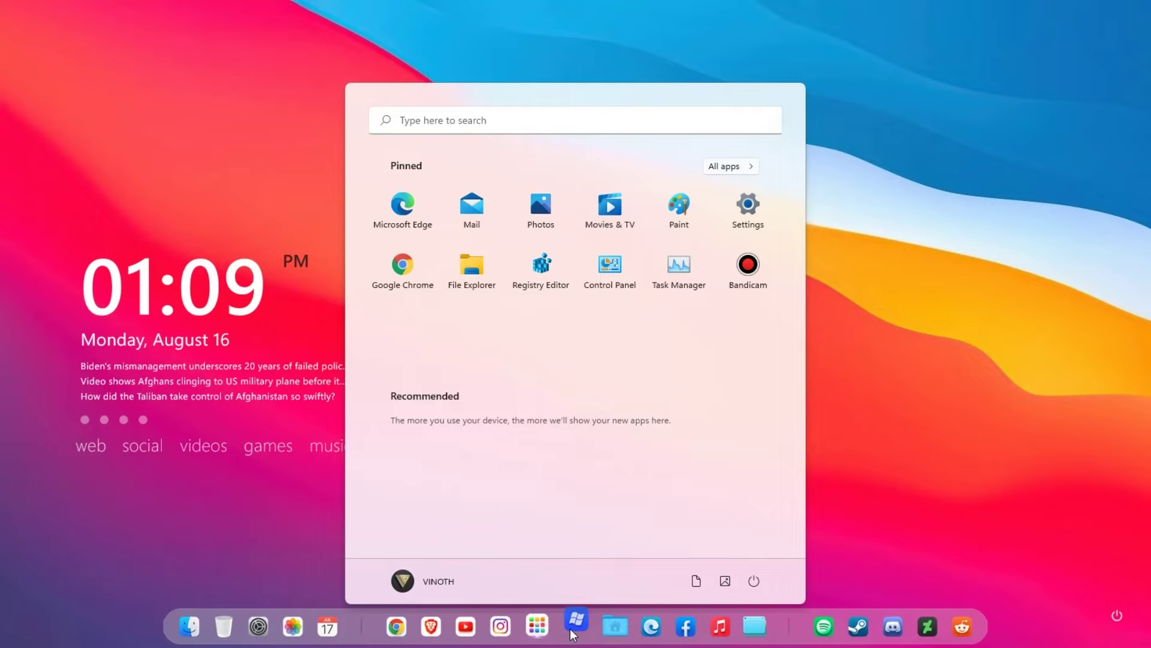
click(609, 628)
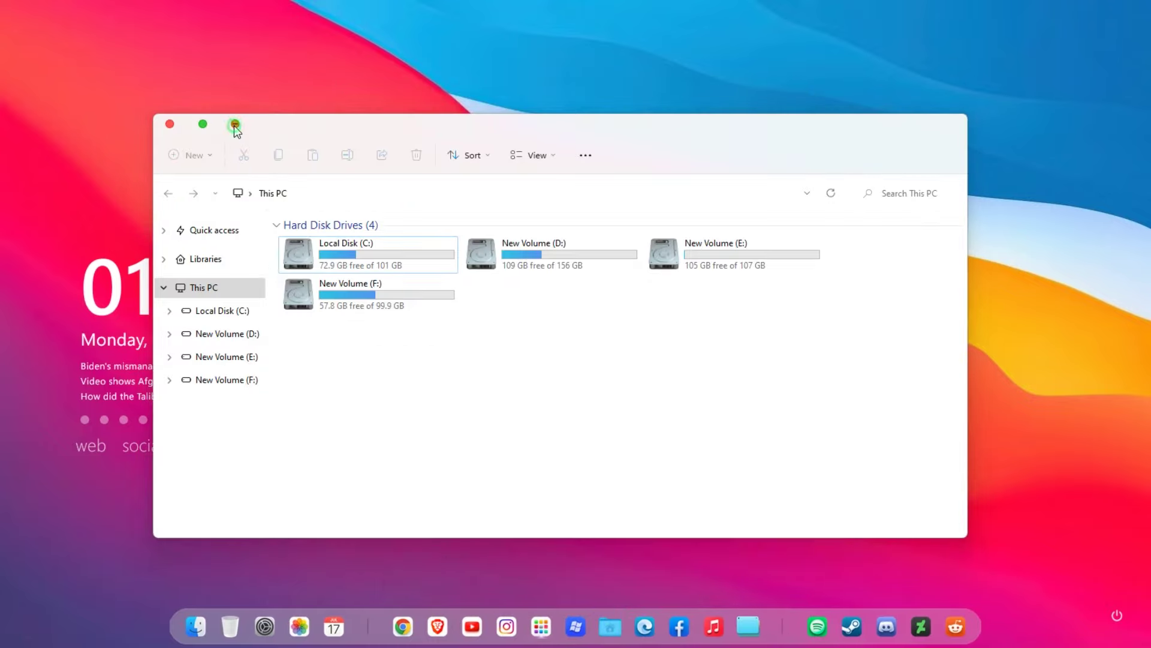
click(235, 123)
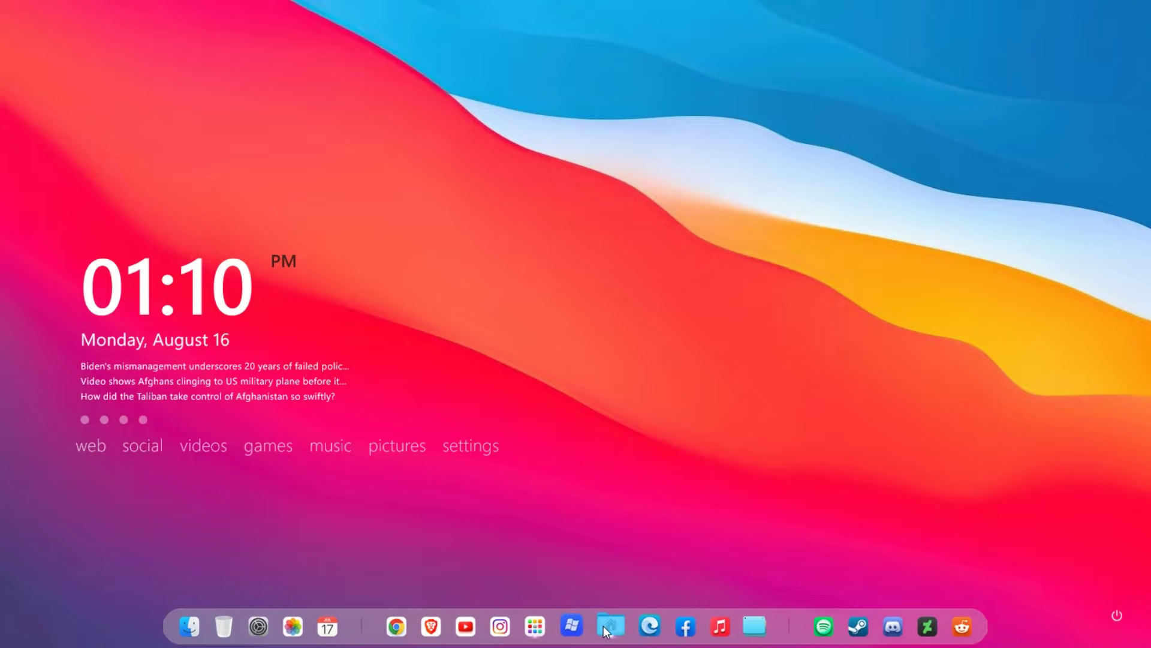
mouse_move(604, 625)
click(605, 573)
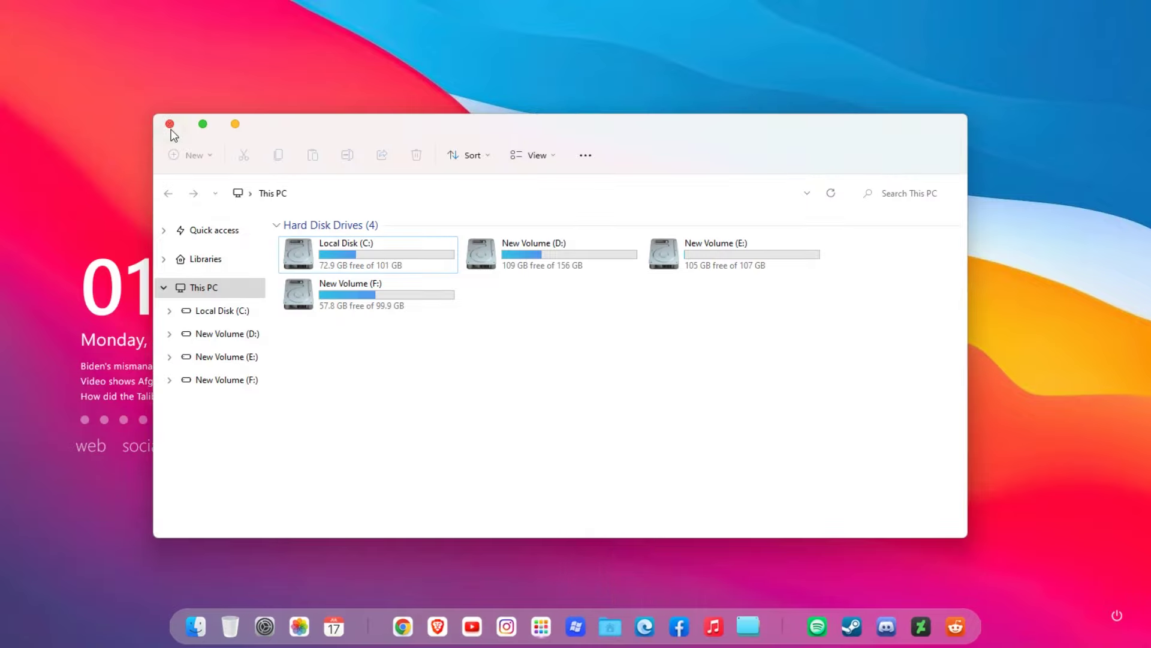
click(170, 124)
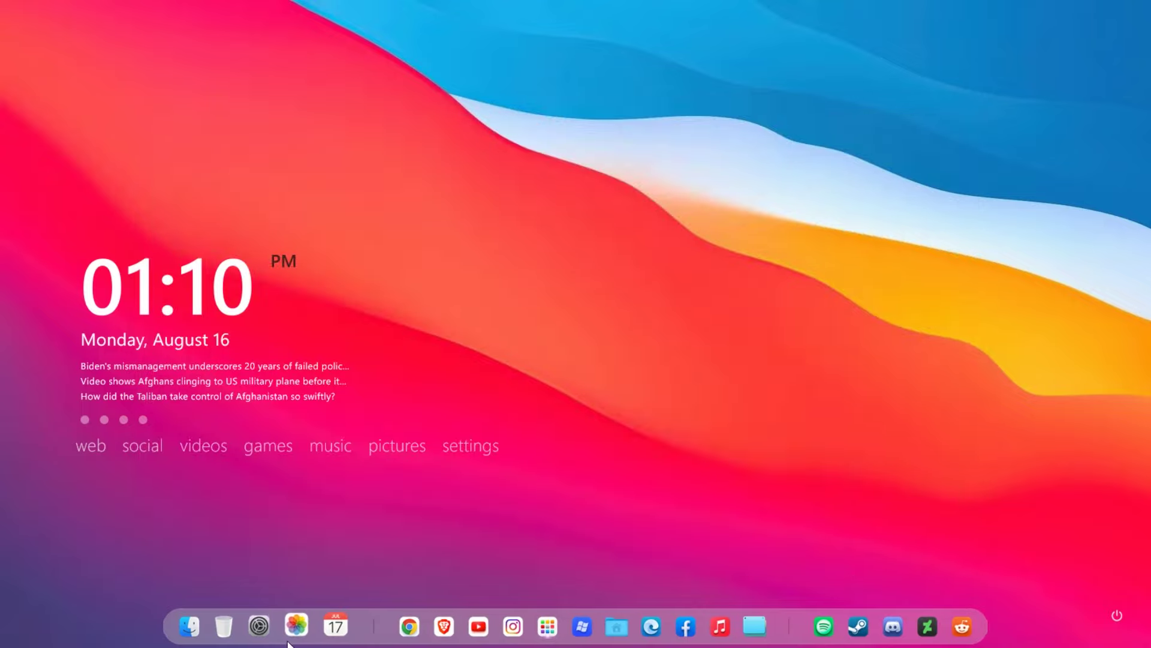